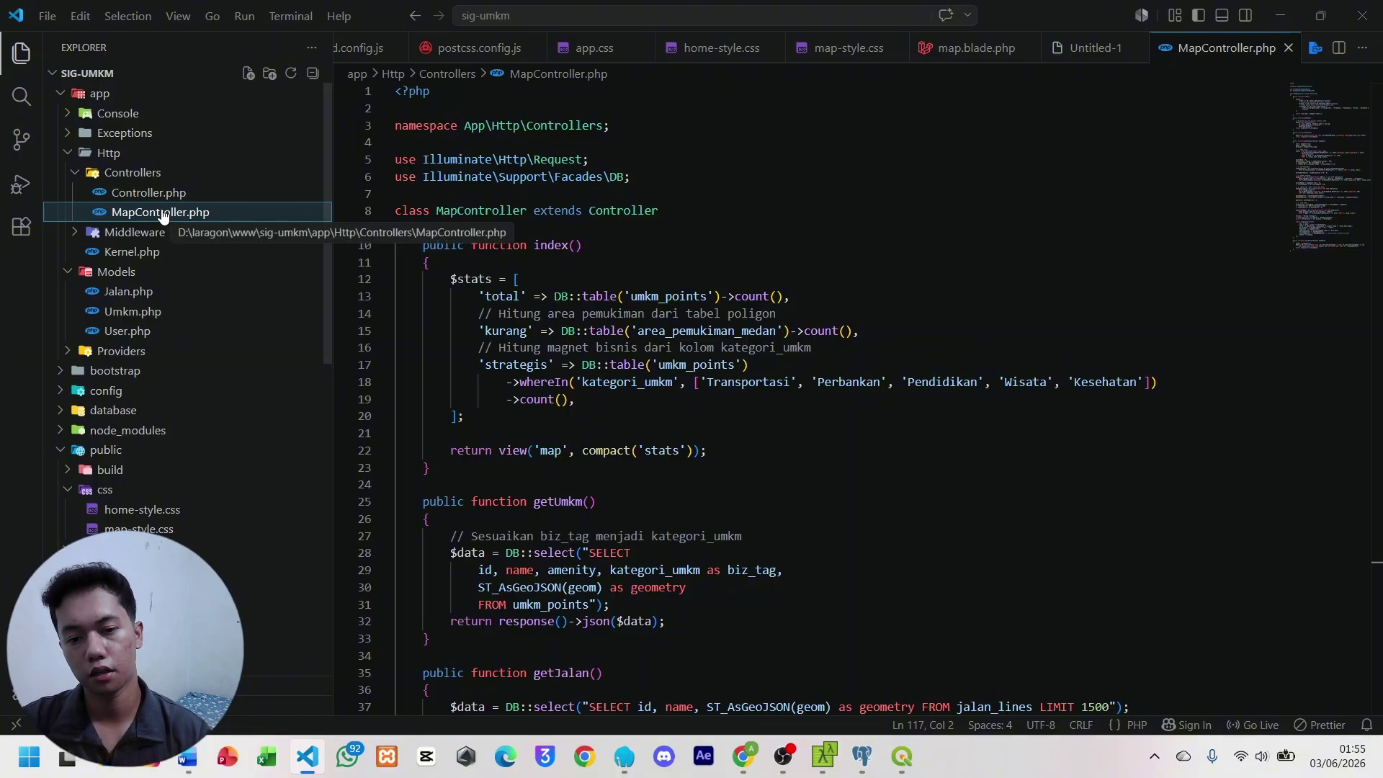
Open Controller.php and MapController.php in the Controllers folder and review the map controller's query and scoring functions.
{"action": "left_click", "coordinate": [203, 192]}
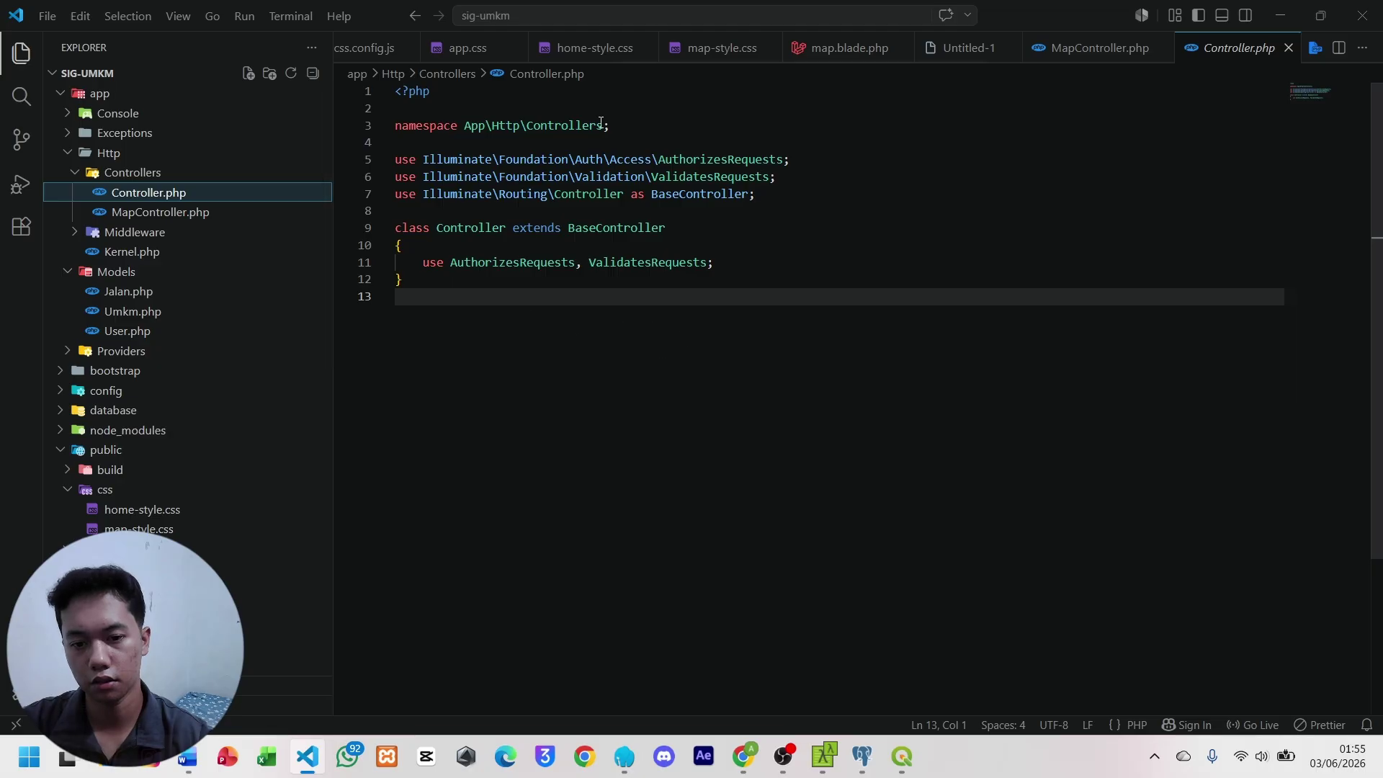
{"action": "left_click", "coordinate": [160, 213]}
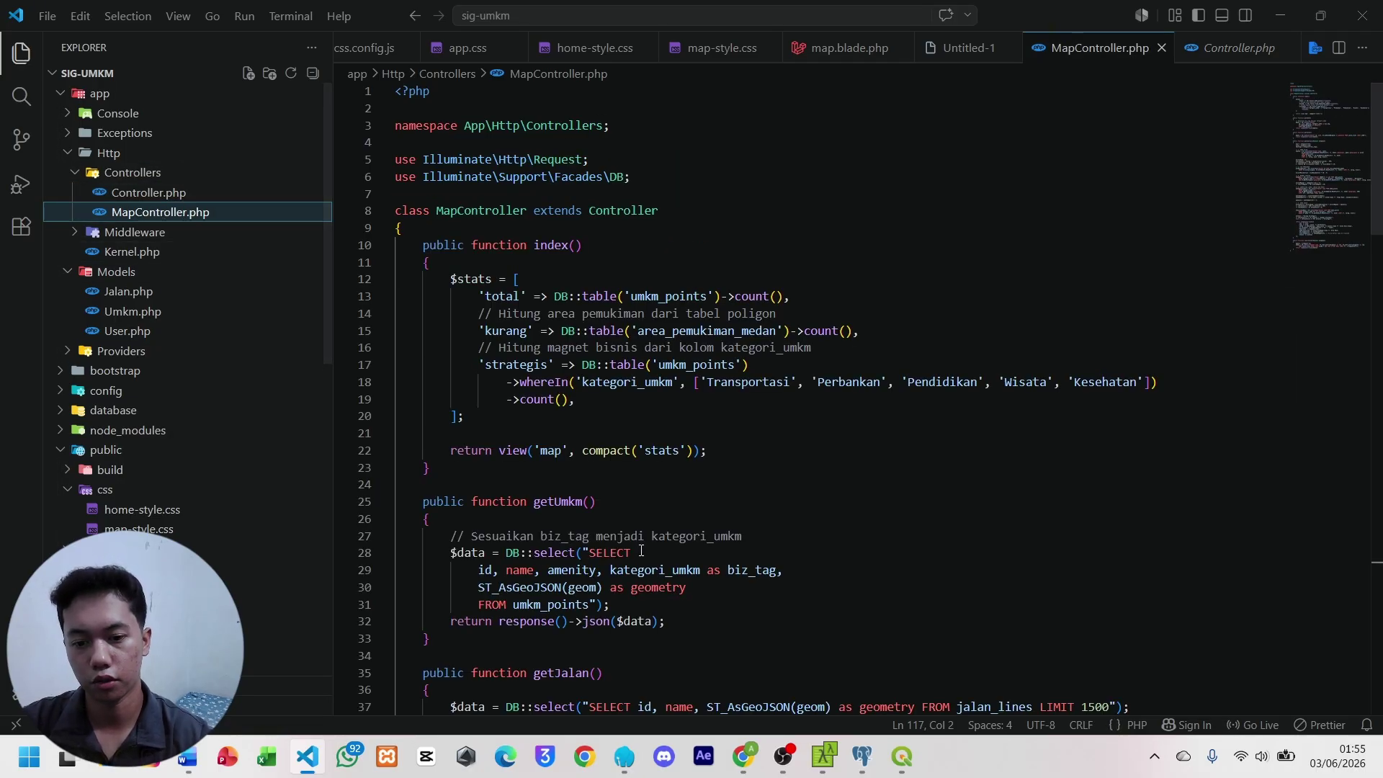
{"action": "scroll", "coordinate": [641, 550], "scroll_direction": "down", "scroll_amount": 4}
{"action": "scroll", "coordinate": [641, 551], "scroll_direction": "down", "scroll_amount": 11}
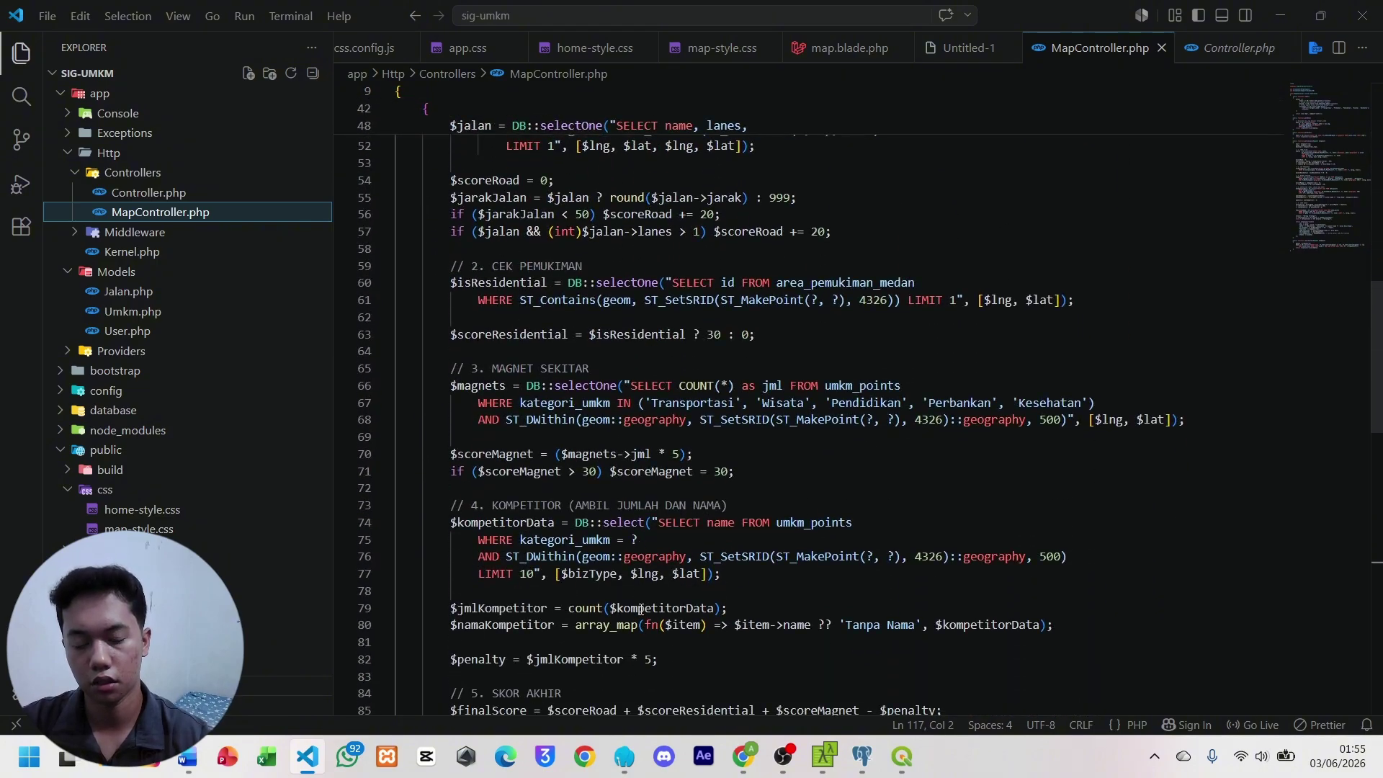
{"action": "scroll", "coordinate": [641, 609], "scroll_direction": "up", "scroll_amount": 15}
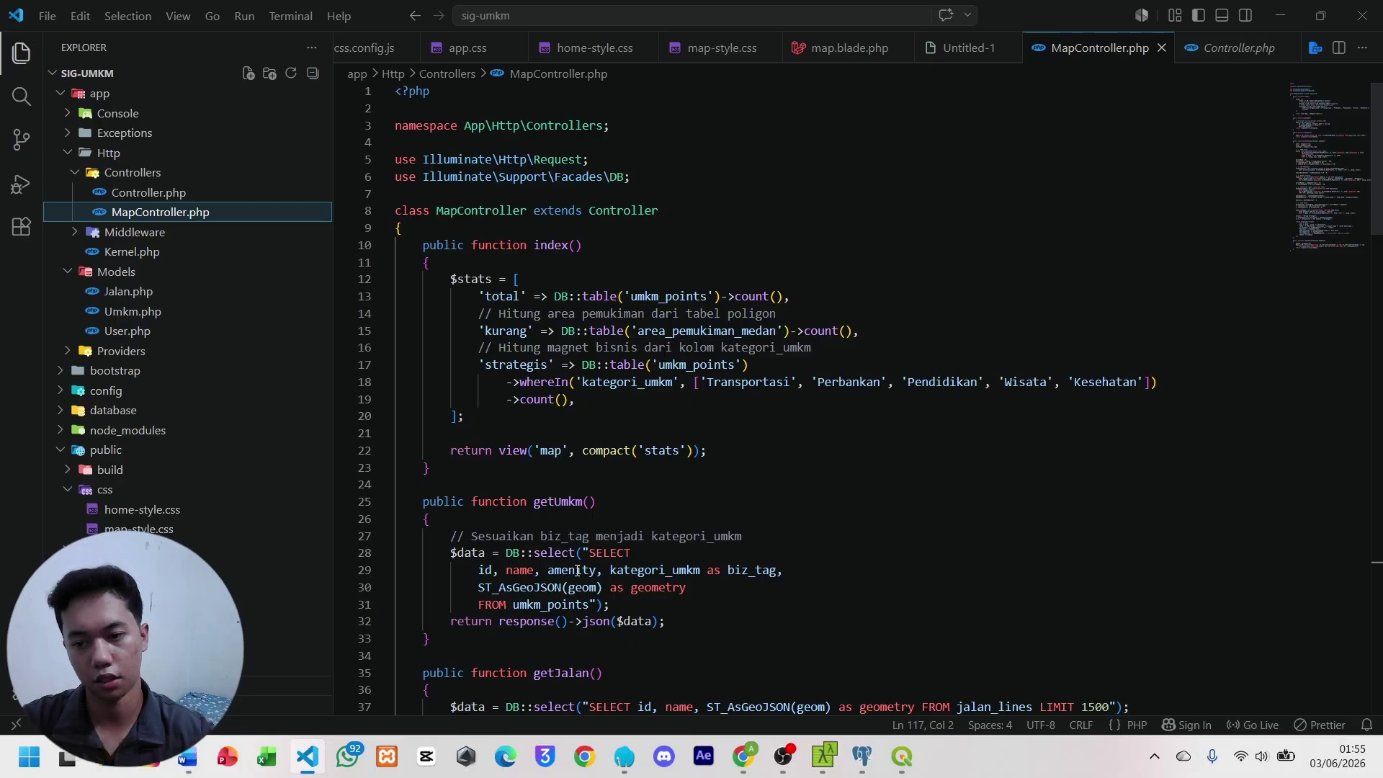
Open the Jalan.php, Umkm.php and User.php models in turn to review their code.
{"action": "double_click", "coordinate": [146, 295]}
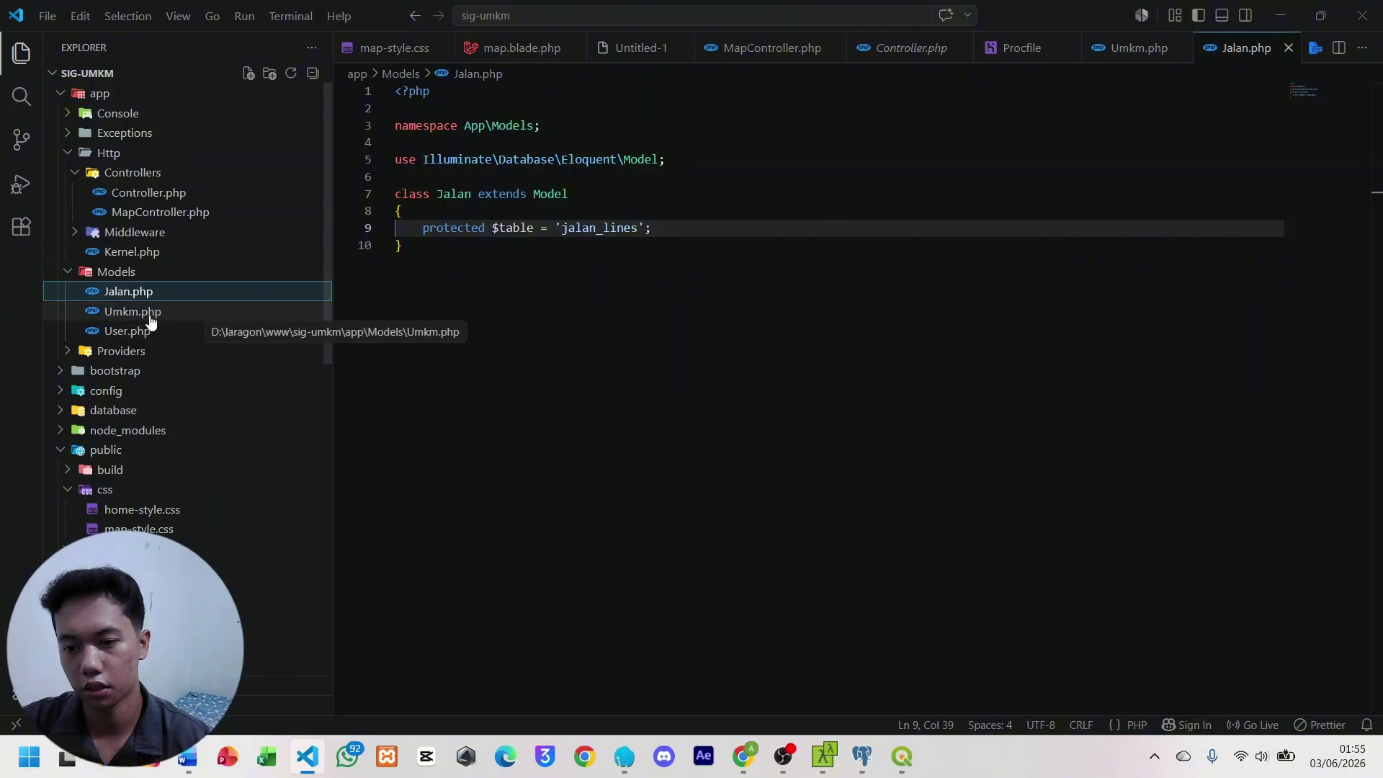
{"action": "left_click", "coordinate": [168, 313]}
{"action": "key", "text": "ctrl+a"}
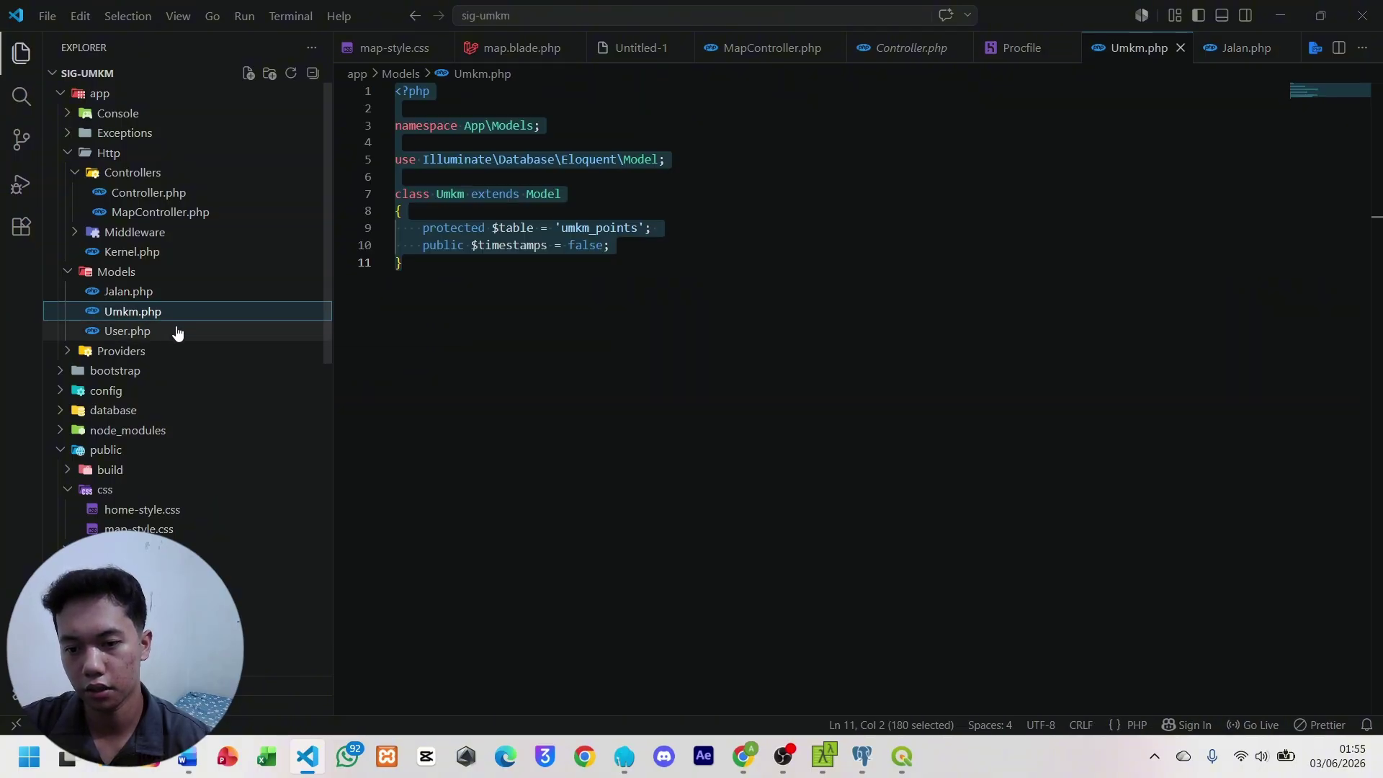
{"action": "left_click", "coordinate": [177, 332]}
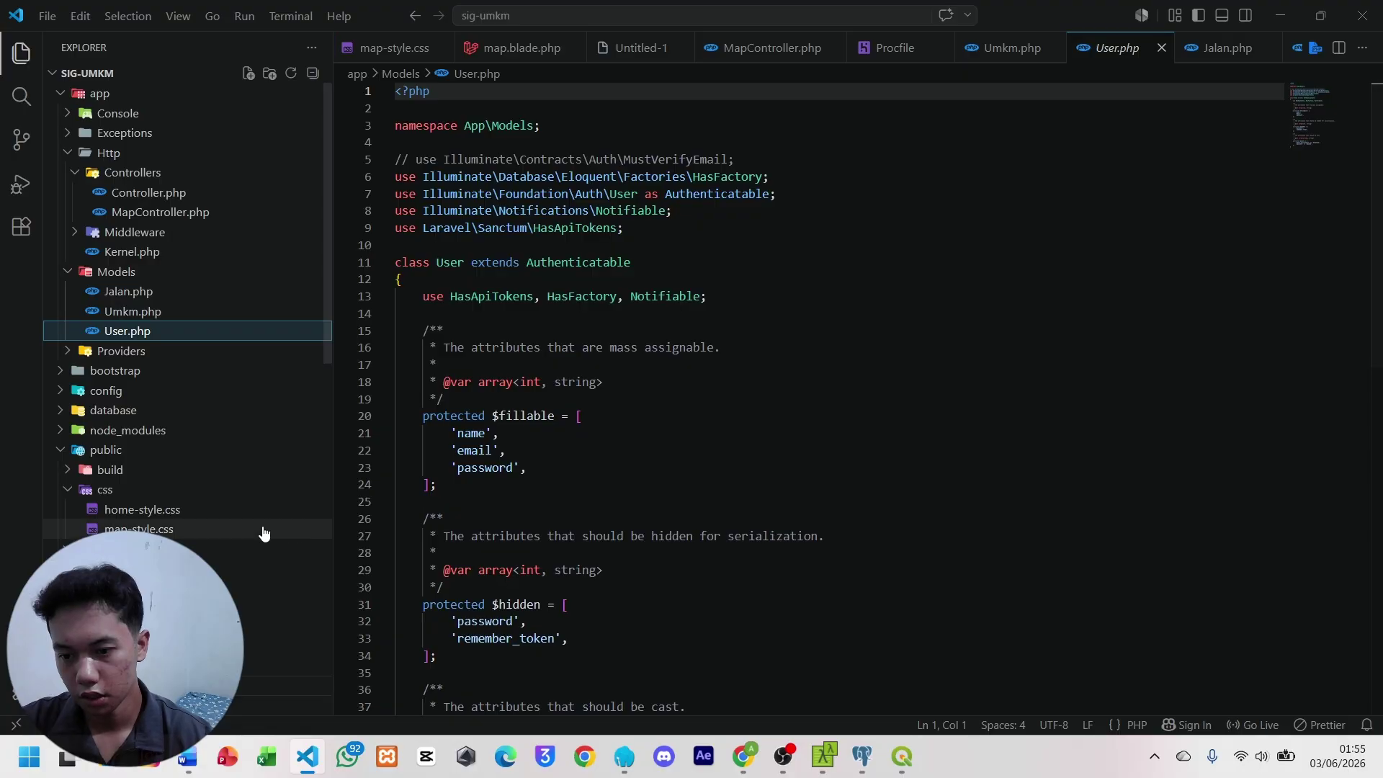
Review the home-style.css and map-style.css stylesheets in the public css folder.
{"action": "scroll", "coordinate": [263, 533], "scroll_direction": "down", "scroll_amount": 3}
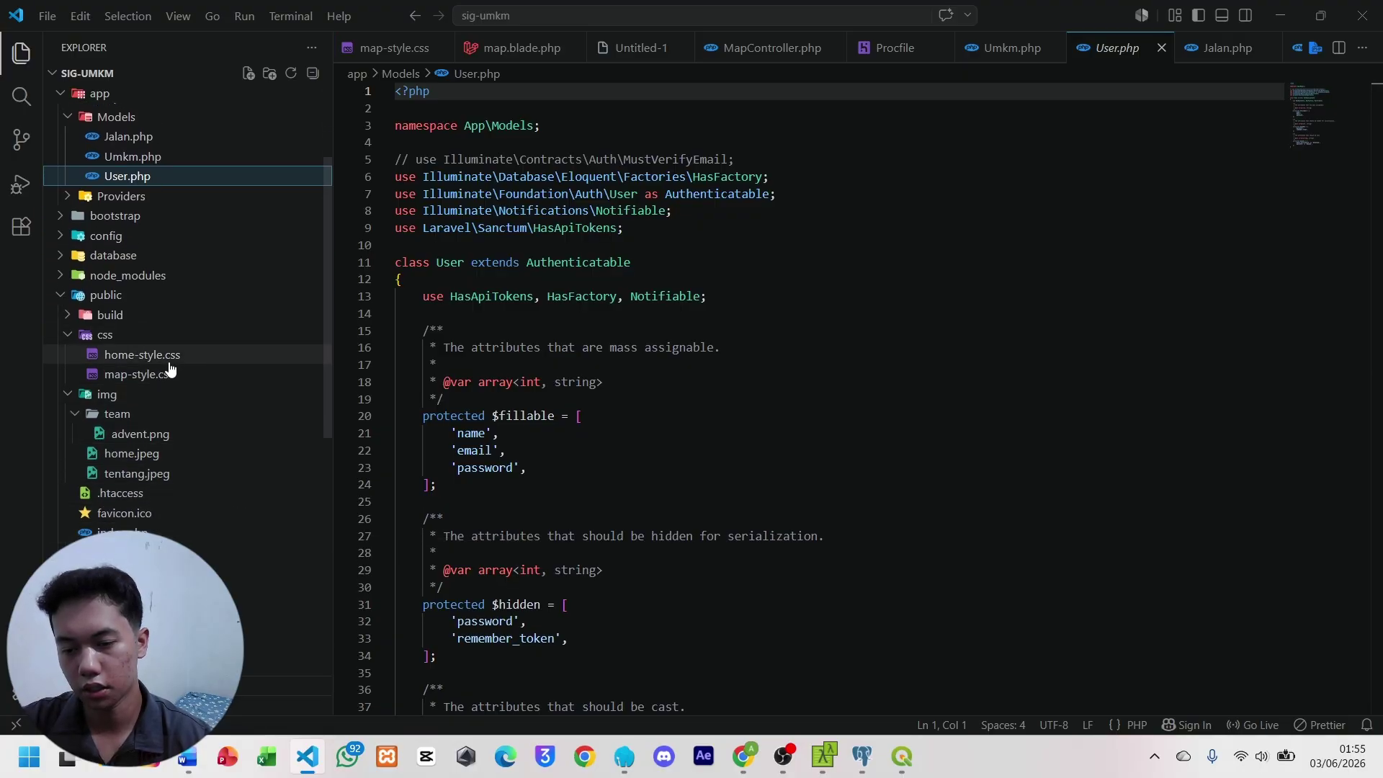
{"action": "left_click", "coordinate": [171, 356]}
{"action": "scroll", "coordinate": [686, 600], "scroll_direction": "up", "scroll_amount": 5}
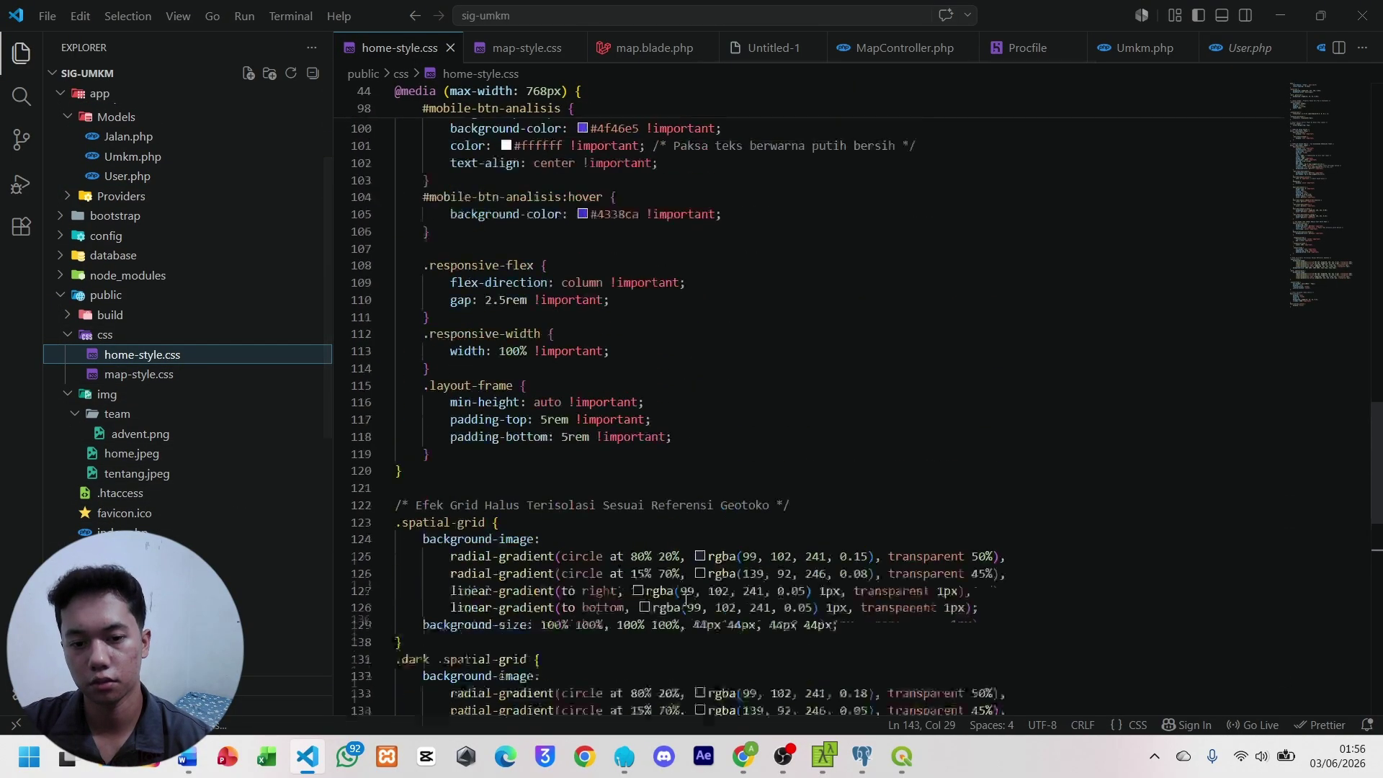
{"action": "scroll", "coordinate": [686, 599], "scroll_direction": "up", "scroll_amount": 3}
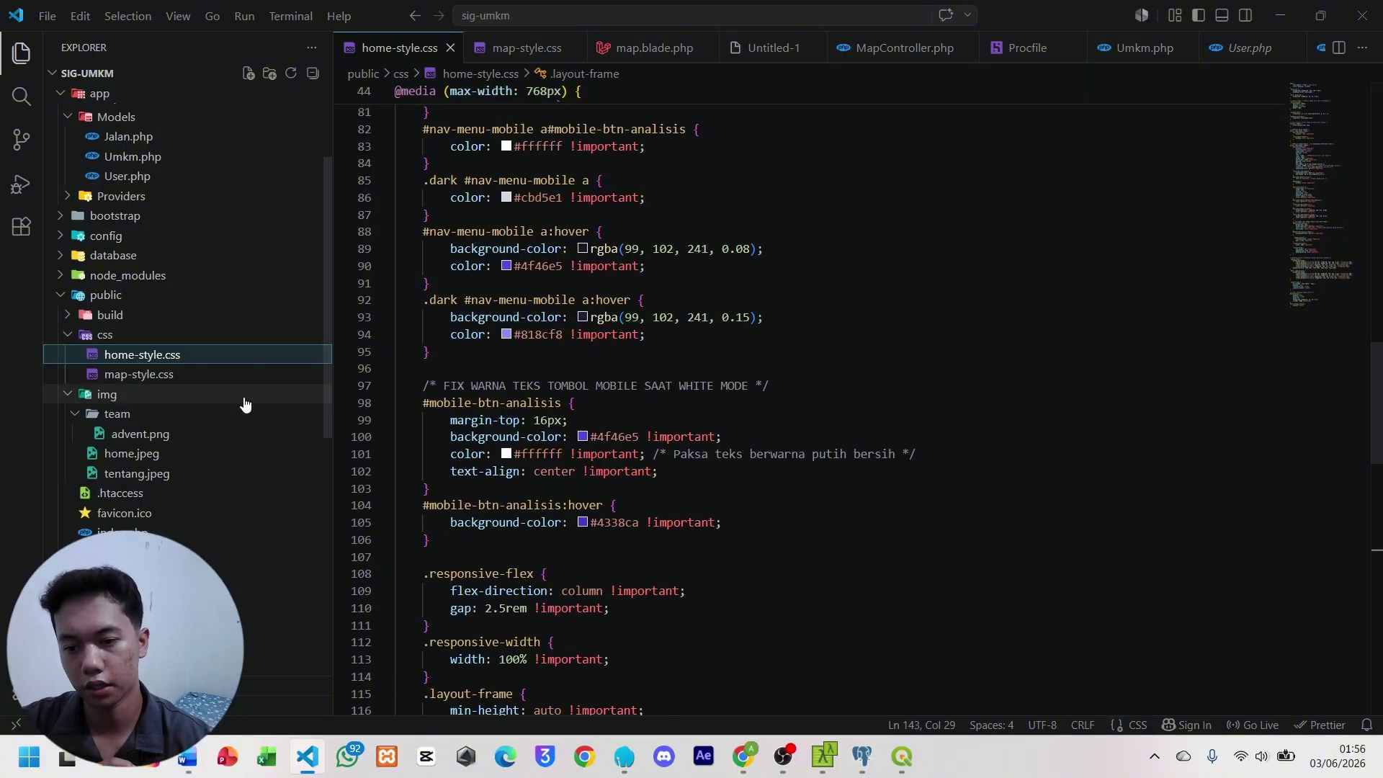
{"action": "left_click", "coordinate": [189, 377]}
View the team photo, home.jpeg and tentang.jpeg in the public img folder.
{"action": "scroll", "coordinate": [190, 384], "scroll_direction": "down", "scroll_amount": 1}
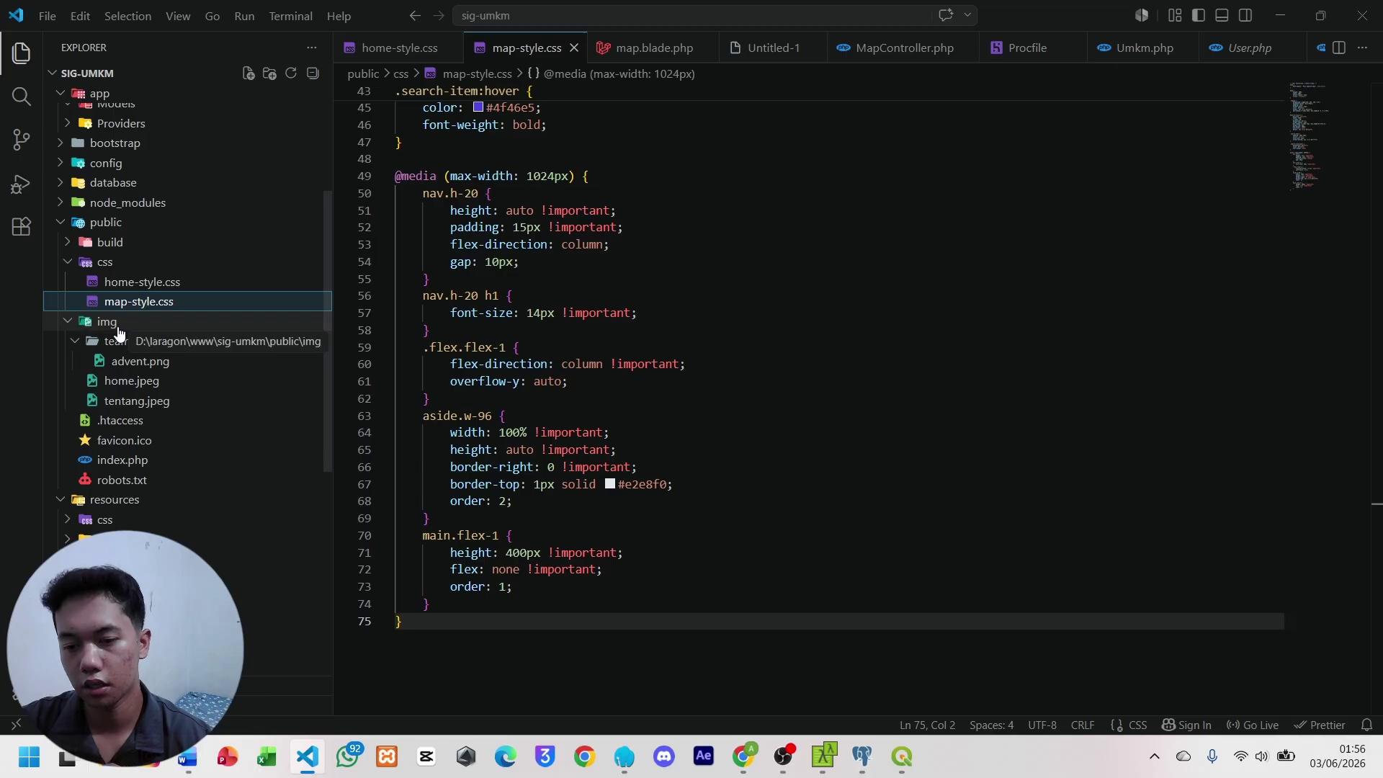
{"action": "left_click", "coordinate": [127, 361]}
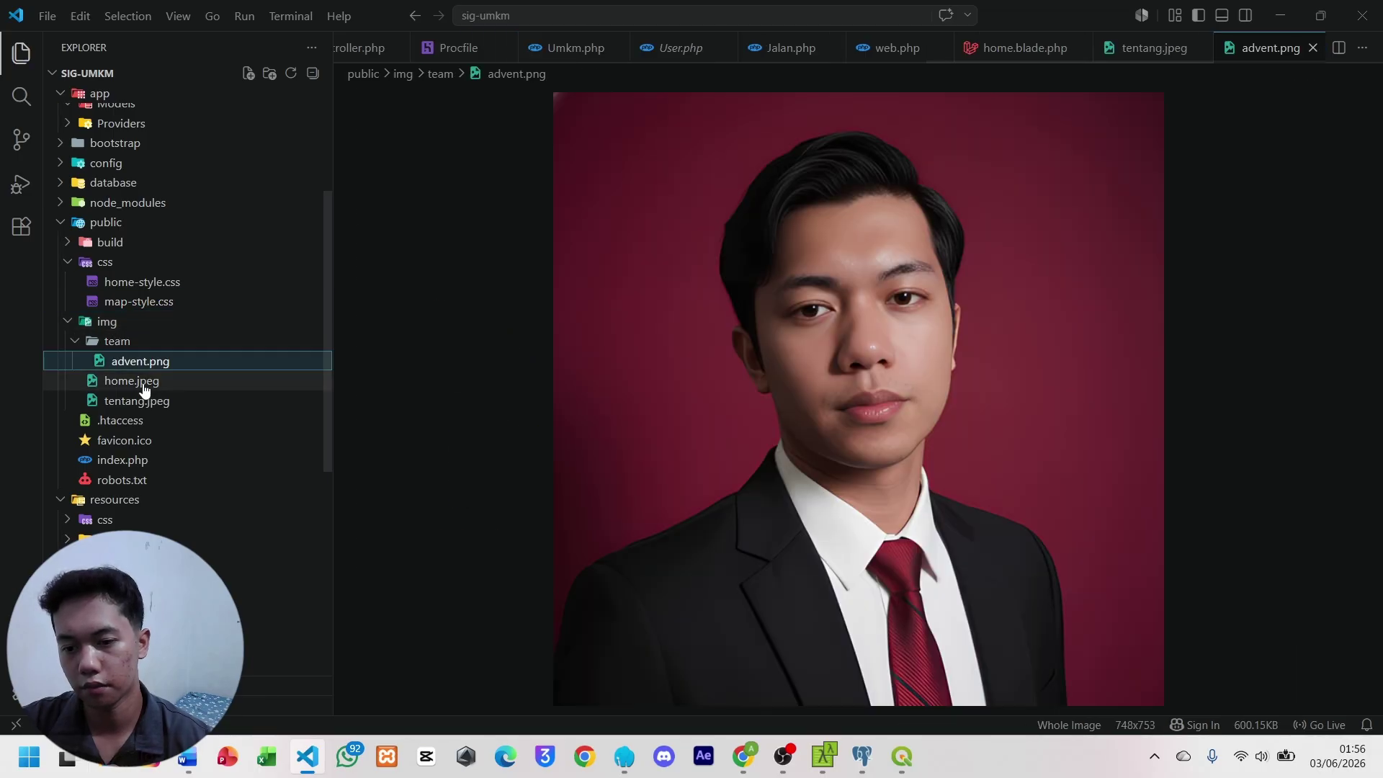
{"action": "left_click", "coordinate": [144, 382]}
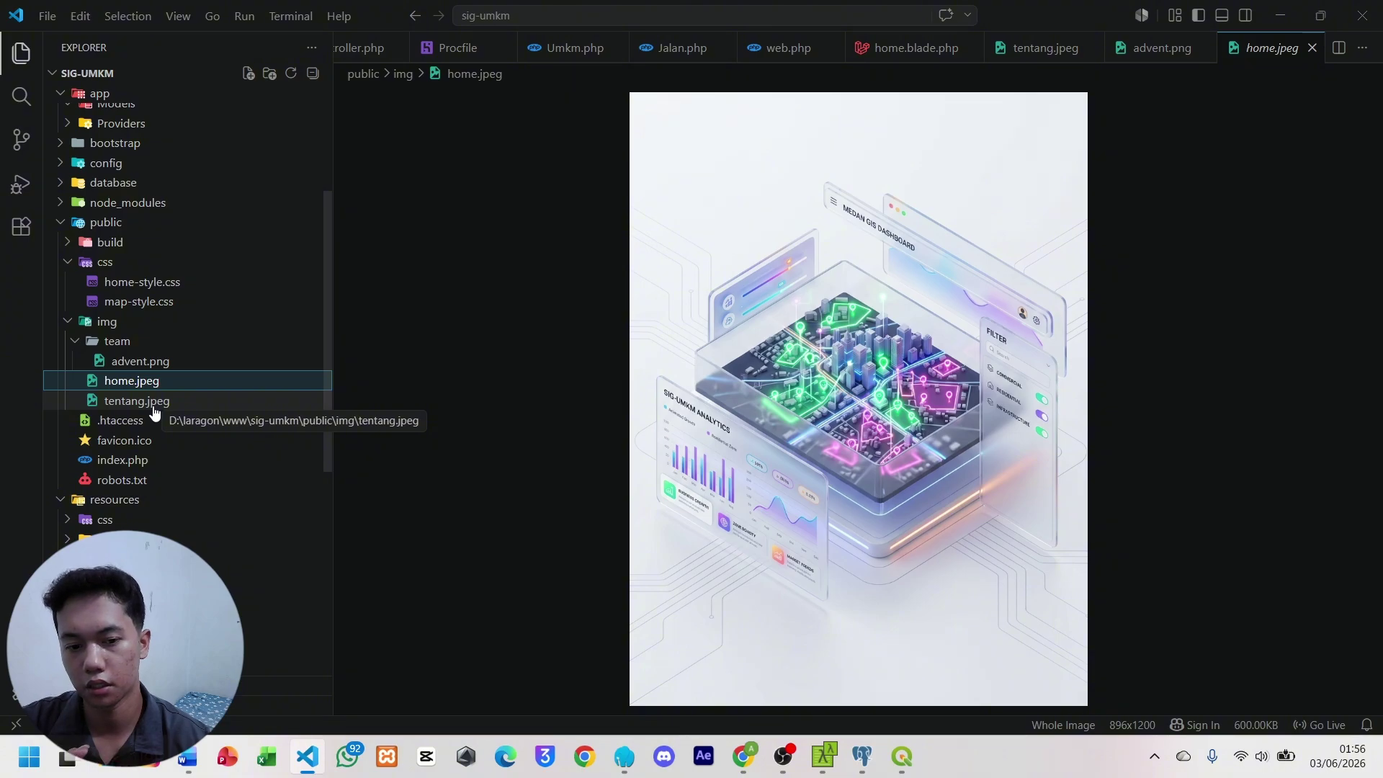
{"action": "left_click", "coordinate": [153, 409]}
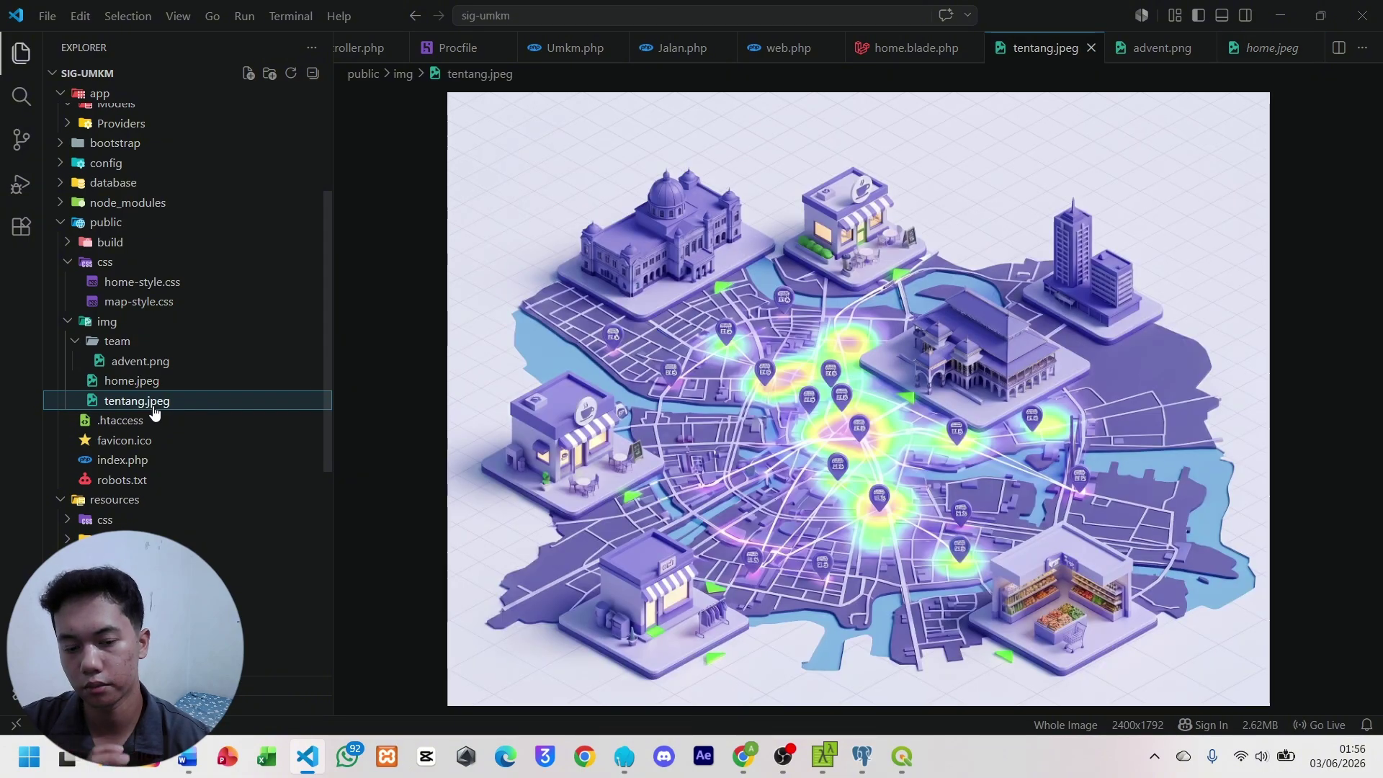
Open the home.blade.php view and examine its navigation, page sections, footer, and the page-transition and theme scripts.
{"action": "scroll", "coordinate": [153, 410], "scroll_direction": "down", "scroll_amount": 5}
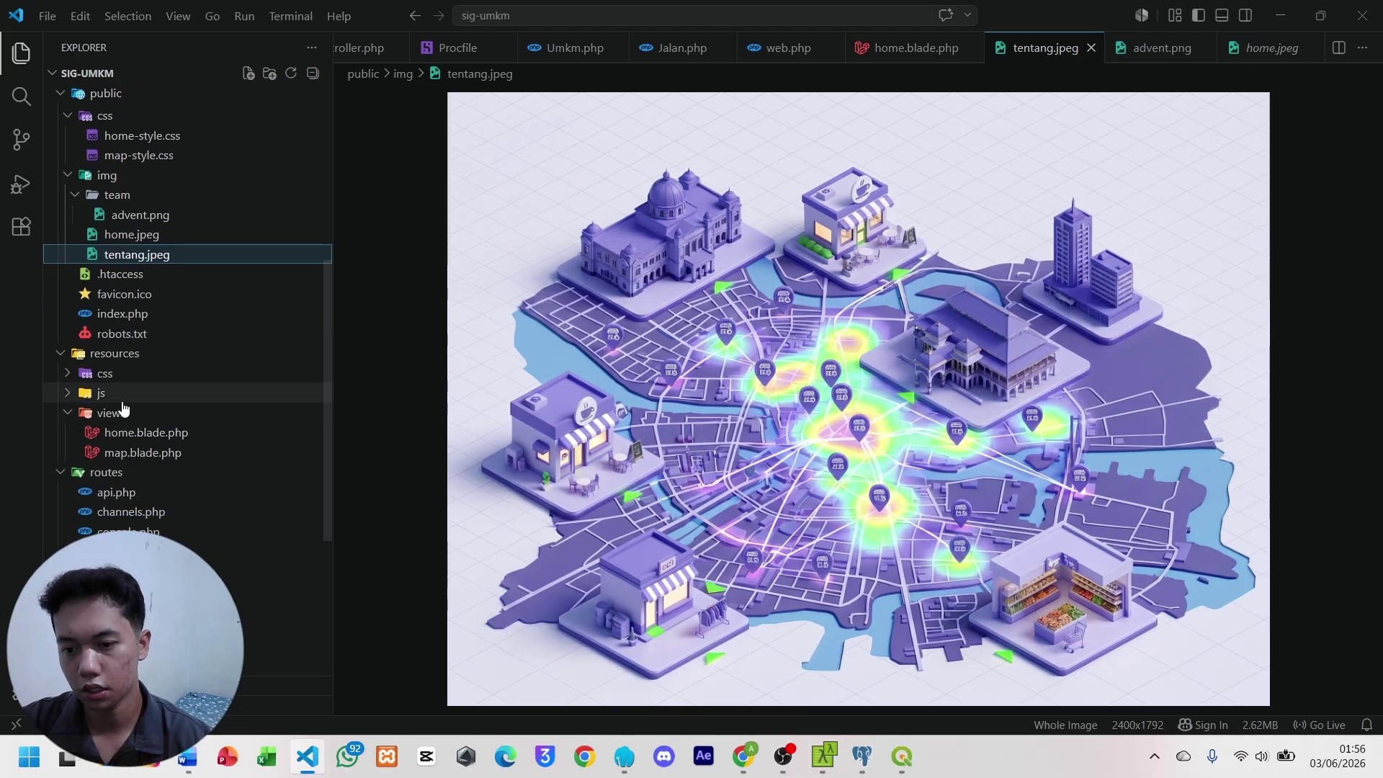
{"action": "left_click", "coordinate": [159, 434]}
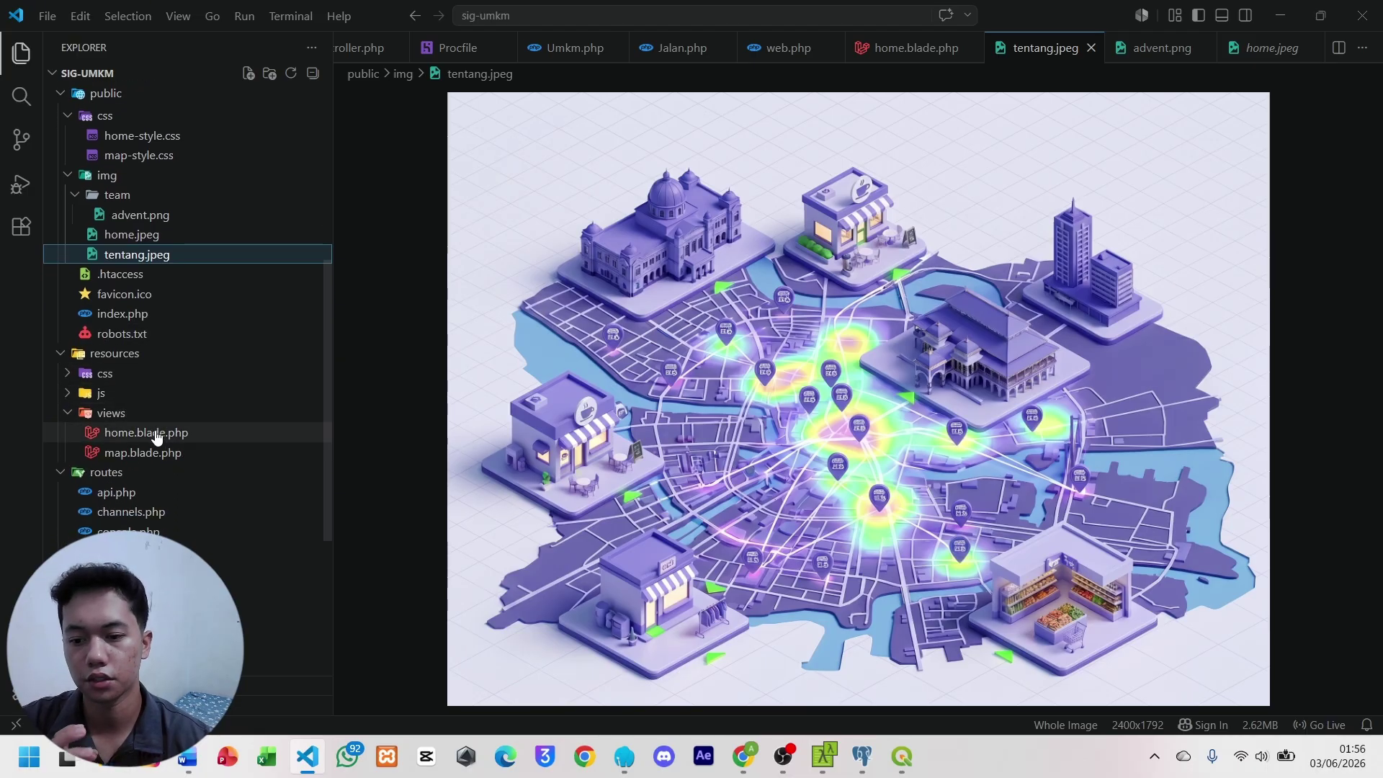
{"action": "scroll", "coordinate": [604, 487], "scroll_direction": "up", "scroll_amount": 20}
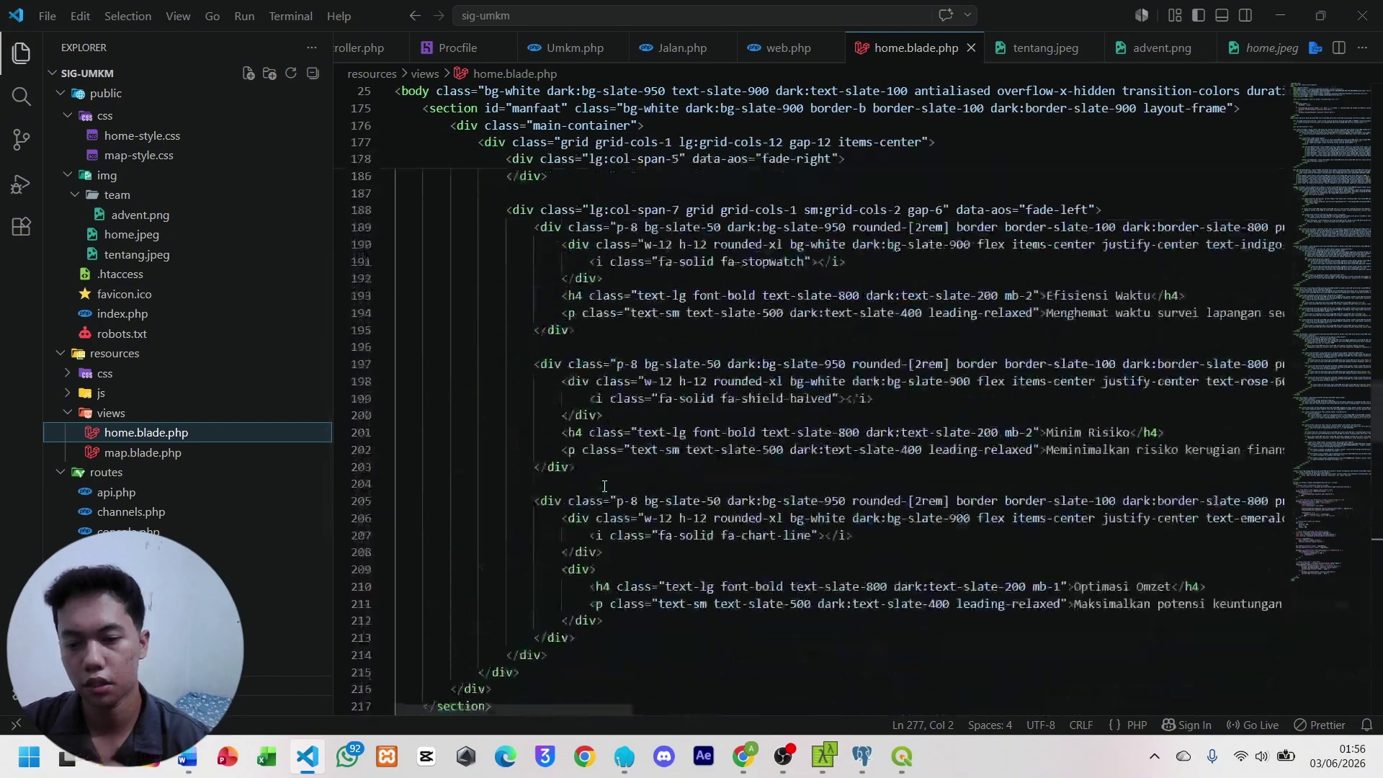
{"action": "scroll", "coordinate": [605, 487], "scroll_direction": "up", "scroll_amount": 19}
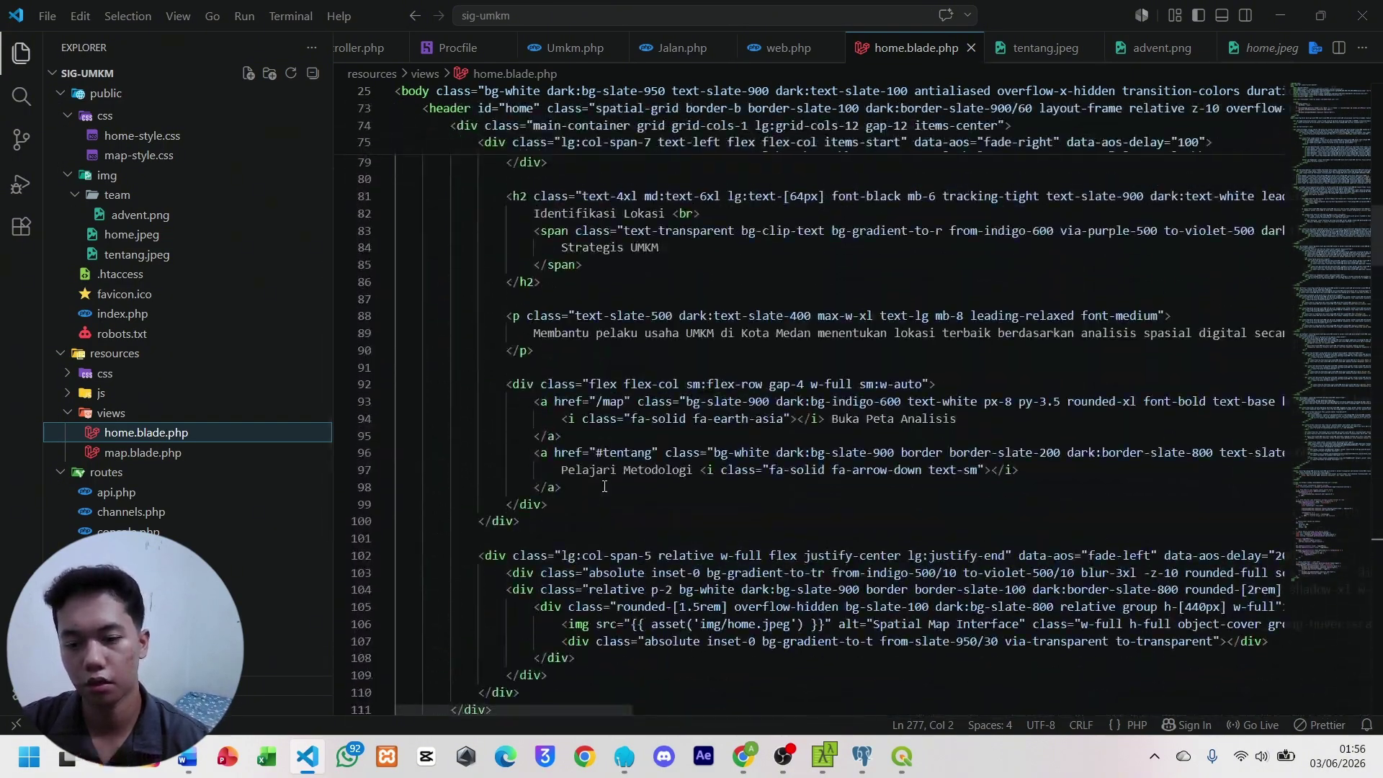
{"action": "scroll", "coordinate": [605, 487], "scroll_direction": "up", "scroll_amount": 20}
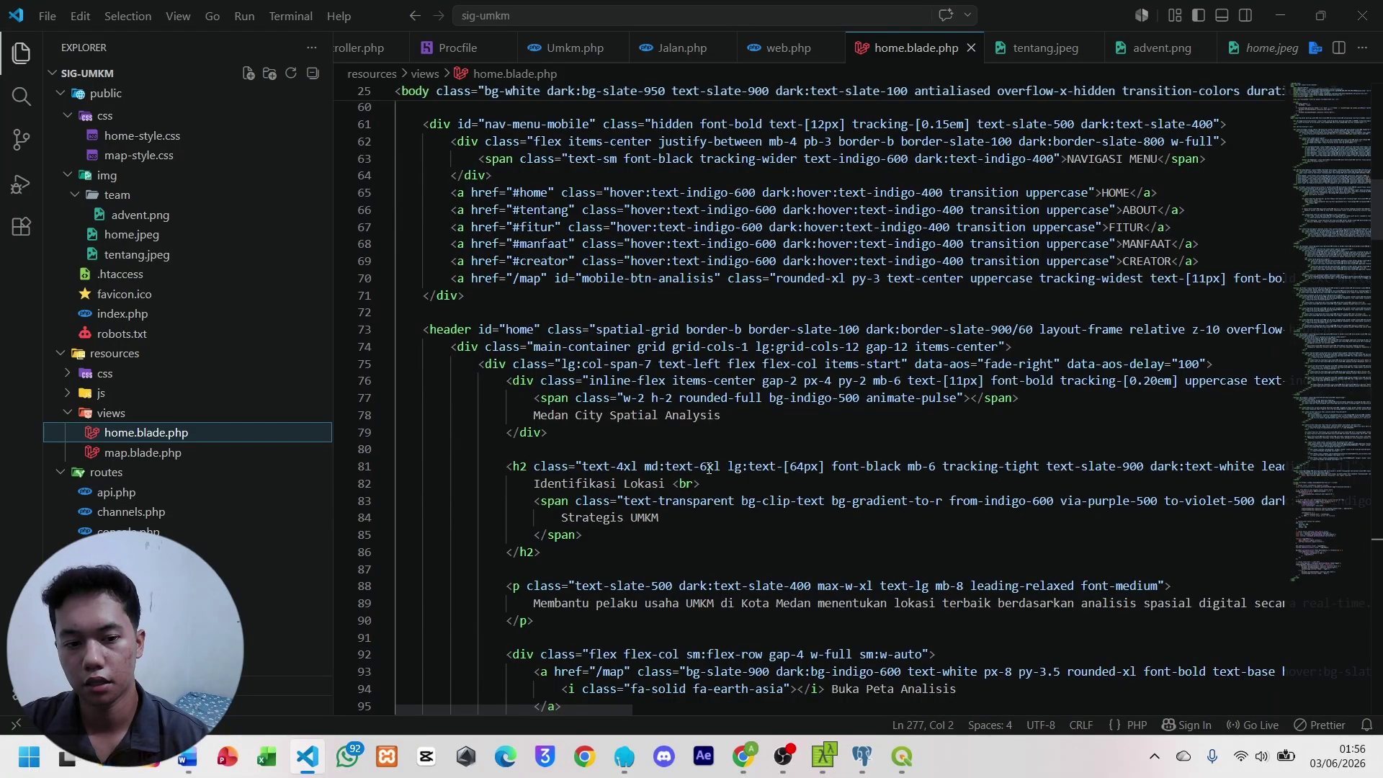
{"action": "scroll", "coordinate": [709, 469], "scroll_direction": "down", "scroll_amount": 20}
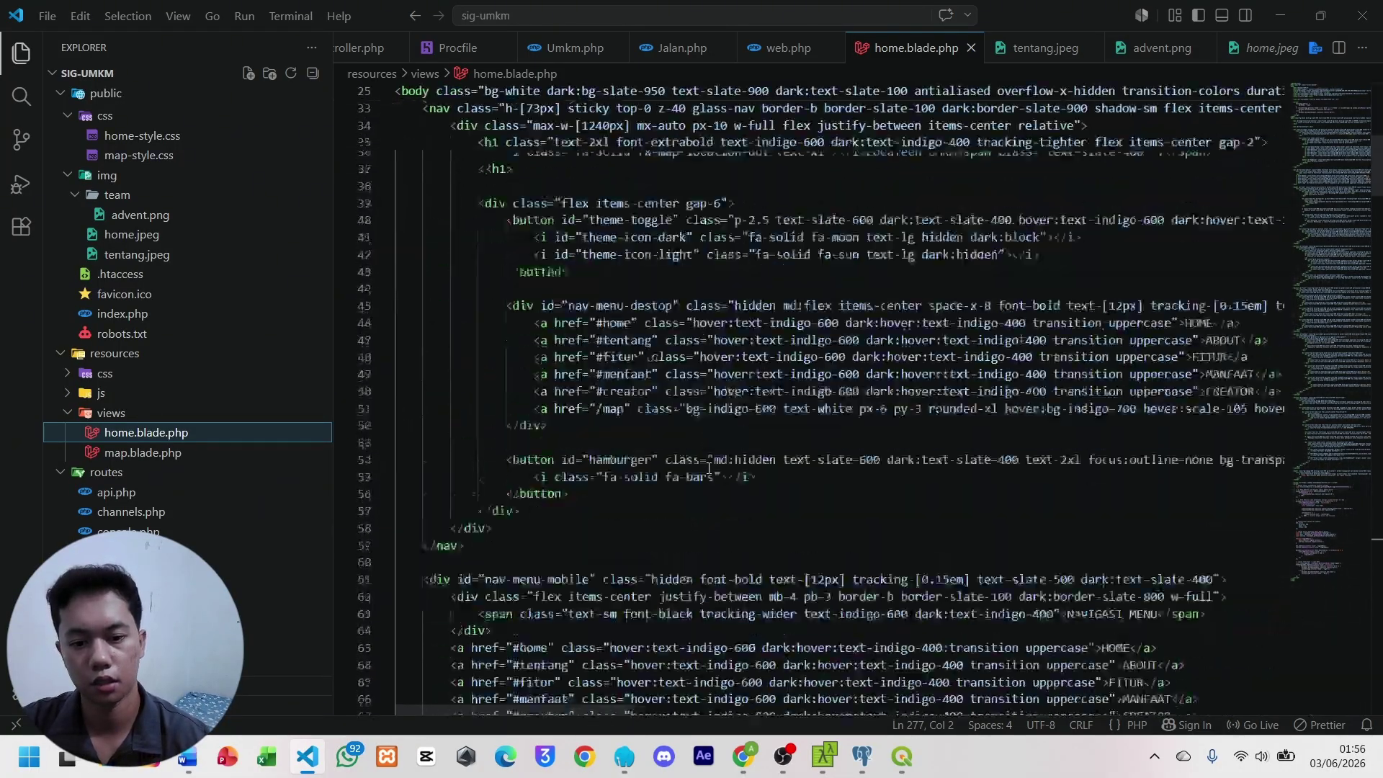
{"action": "scroll", "coordinate": [709, 469], "scroll_direction": "down", "scroll_amount": 20}
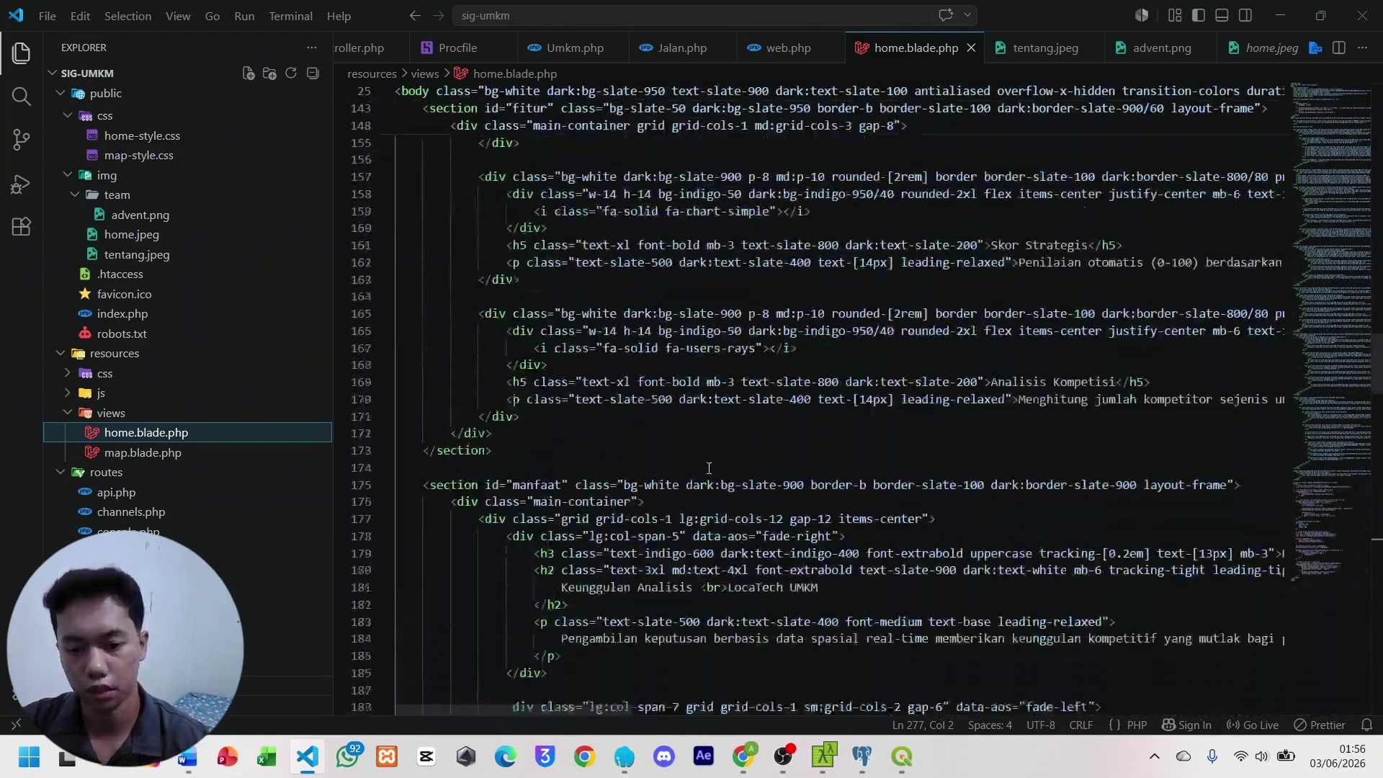
{"action": "scroll", "coordinate": [709, 469], "scroll_direction": "down", "scroll_amount": 20}
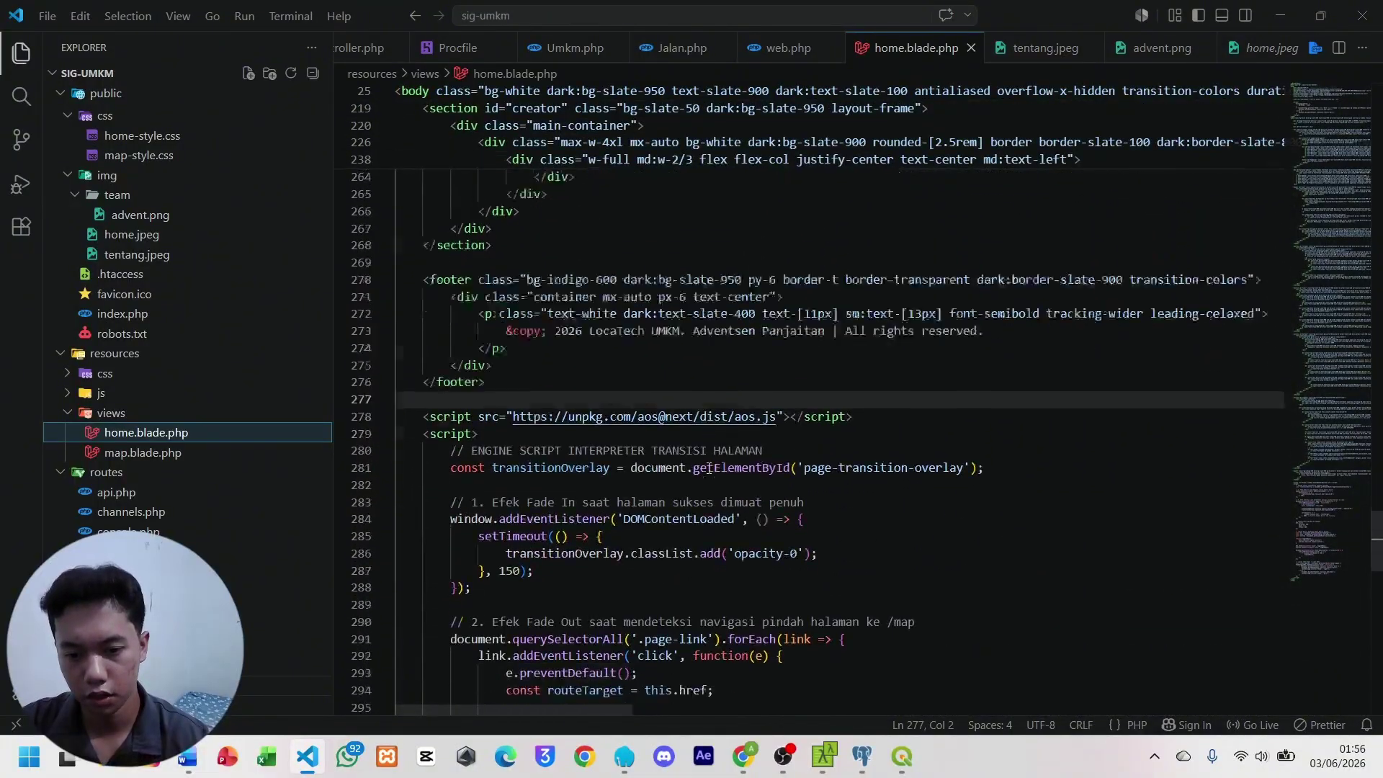
{"action": "scroll", "coordinate": [709, 469], "scroll_direction": "down", "scroll_amount": 8}
{"action": "scroll", "coordinate": [709, 469], "scroll_direction": "up", "scroll_amount": 7}
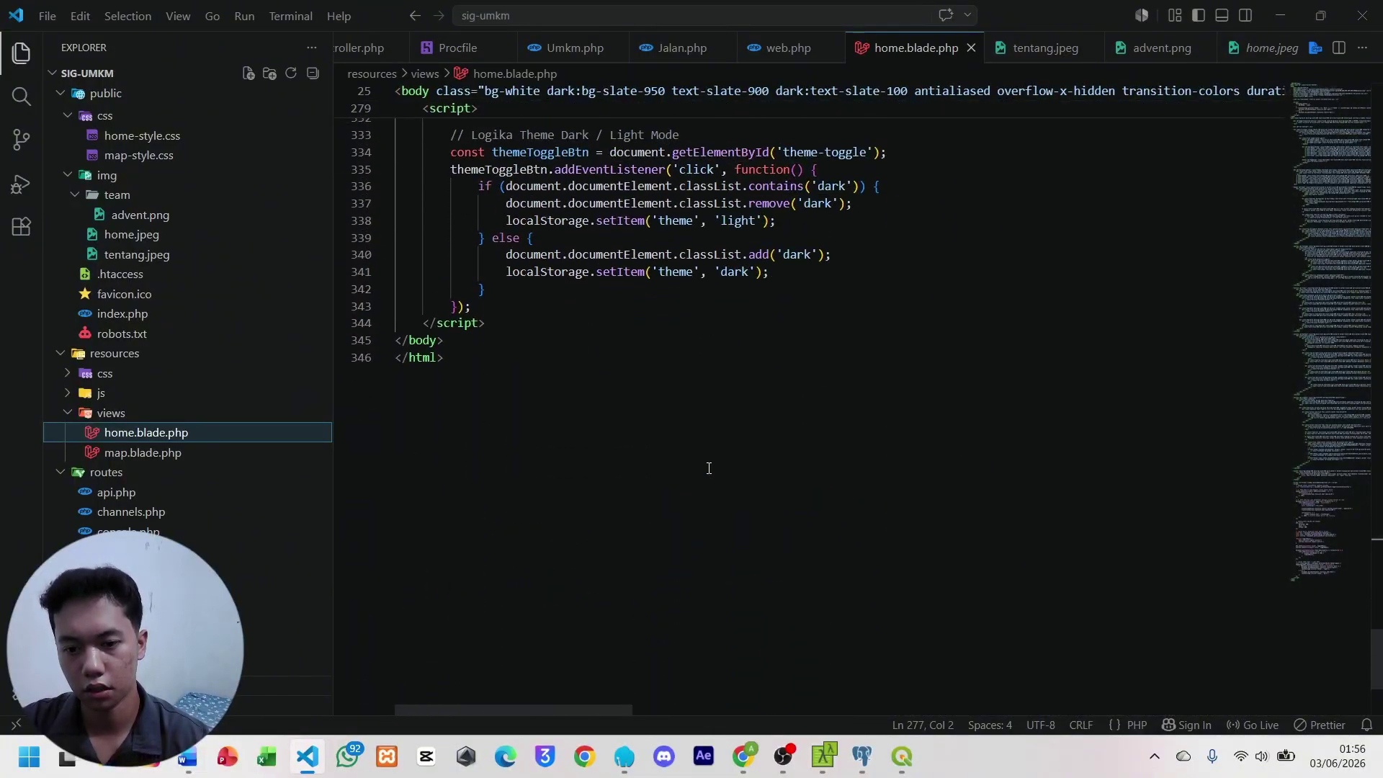
{"action": "scroll", "coordinate": [708, 469], "scroll_direction": "up", "scroll_amount": 12}
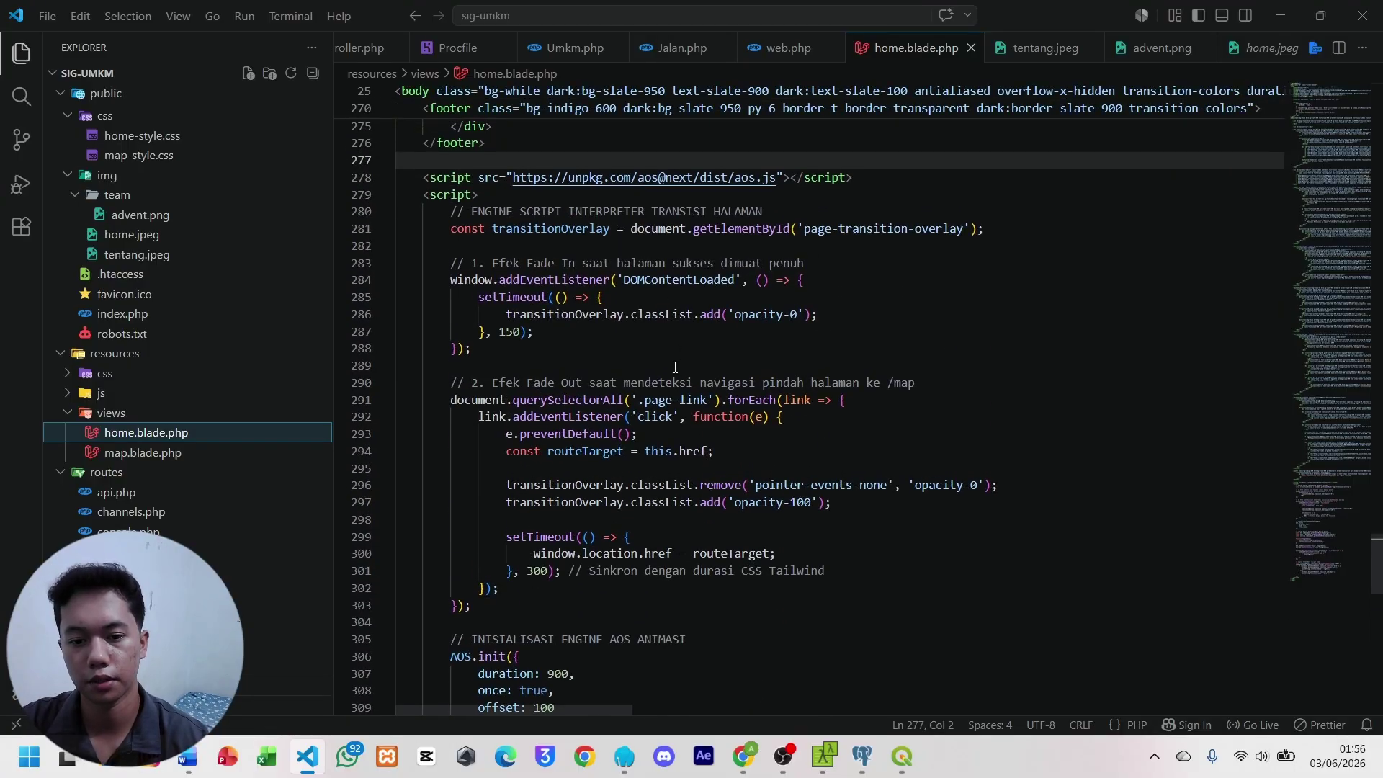
{"action": "left_click", "coordinate": [675, 368]}
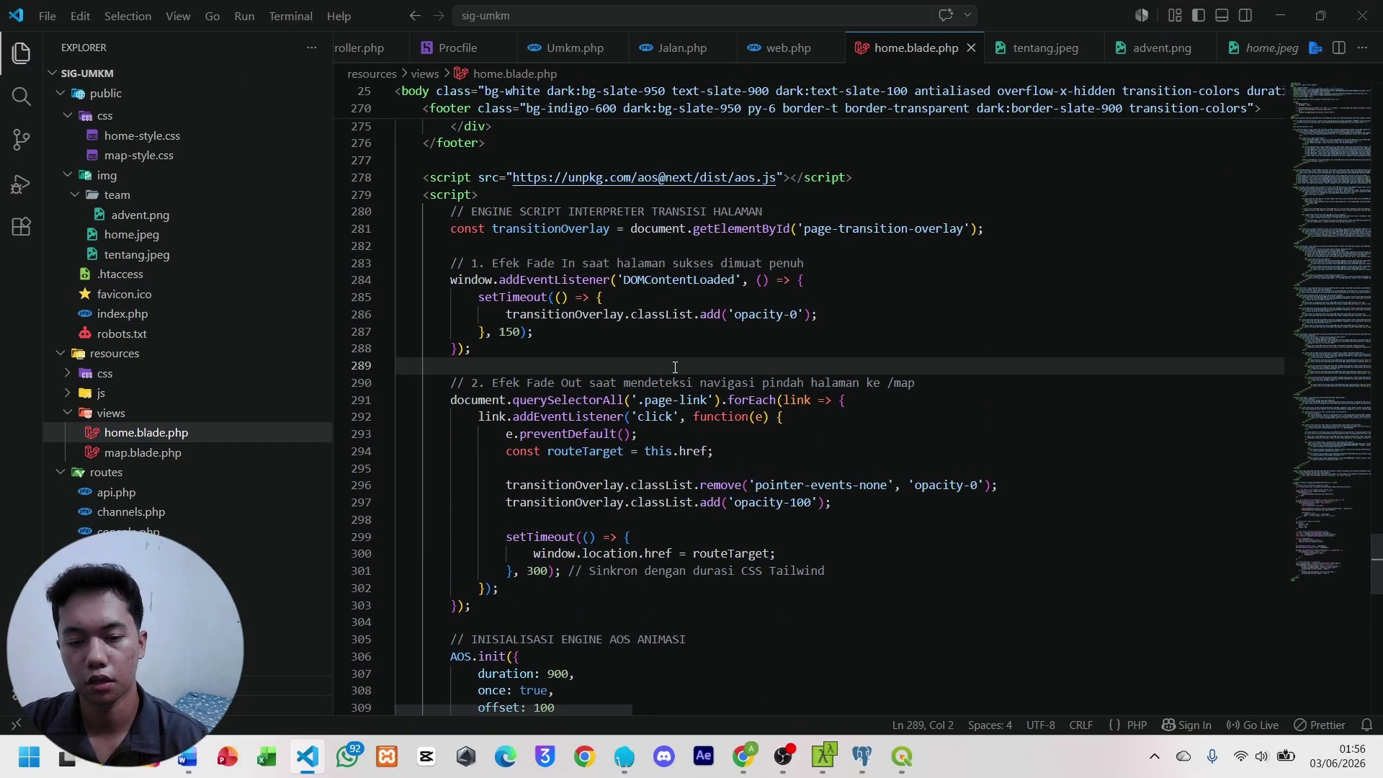
Open the map.blade.php view and examine its sidebar markup, page-transition script and Leaflet map initialization.
{"action": "left_click", "coordinate": [159, 453]}
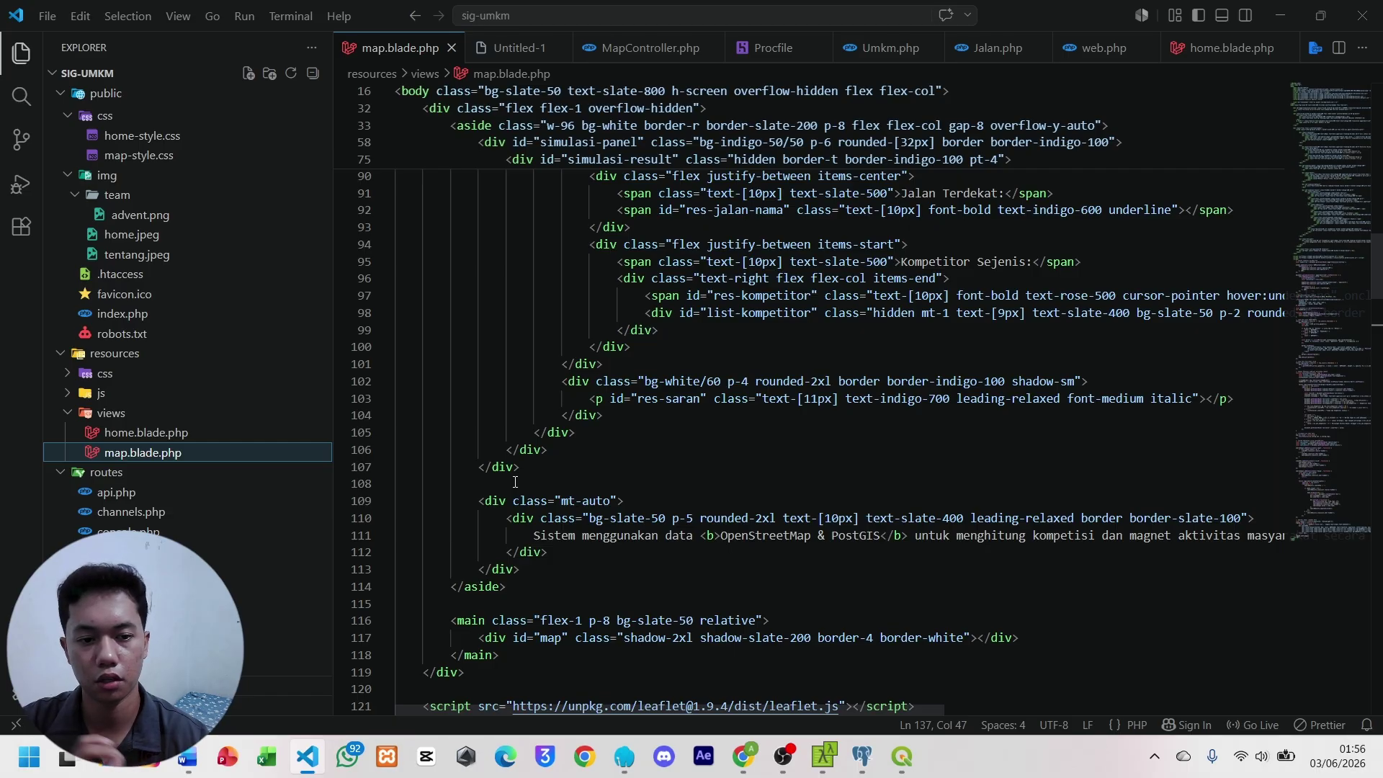
{"action": "scroll", "coordinate": [515, 482], "scroll_direction": "down", "scroll_amount": 10}
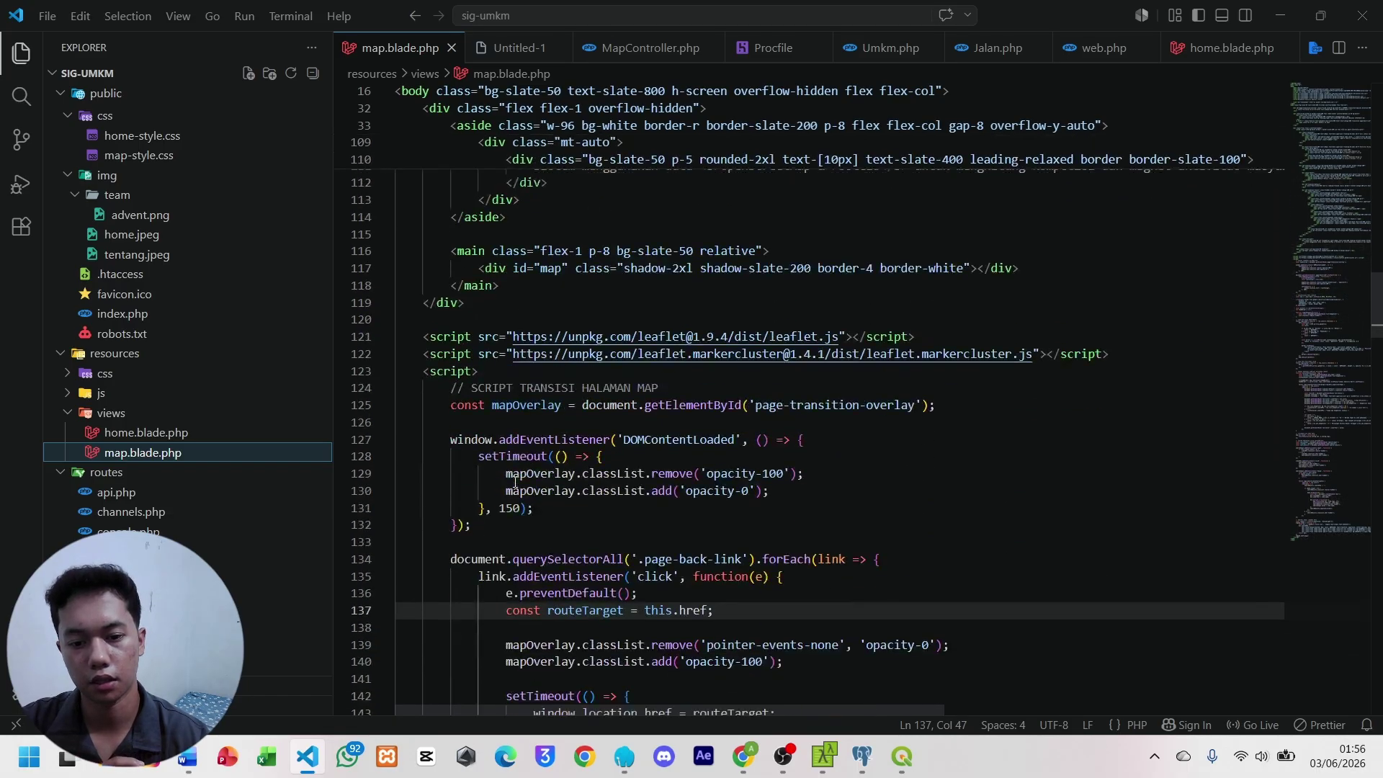
{"action": "scroll", "coordinate": [516, 530], "scroll_direction": "up", "scroll_amount": 3}
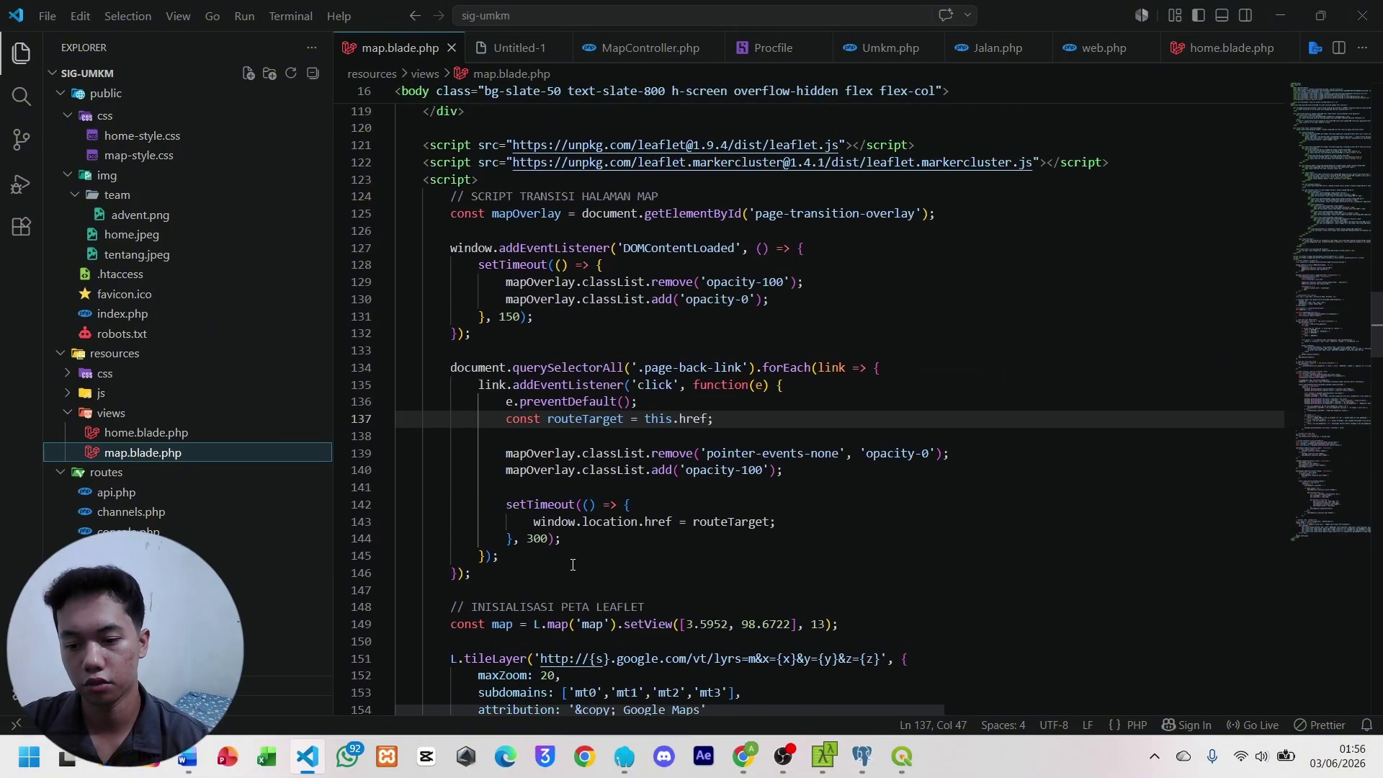
Open the project's .env file to review the PostgreSQL database connection settings.
{"action": "left_click", "coordinate": [288, 650]}
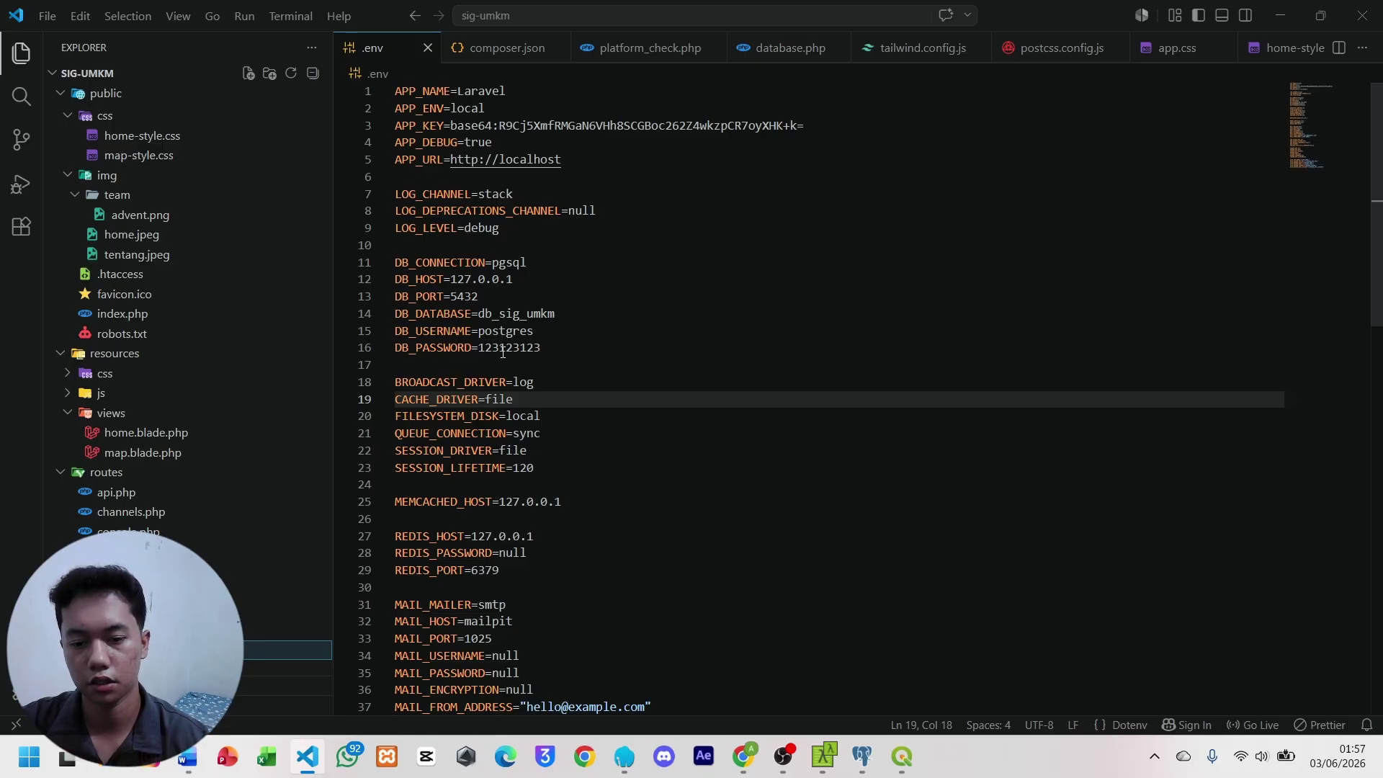
{"action": "scroll", "coordinate": [173, 429], "scroll_direction": "up", "scroll_amount": 5}
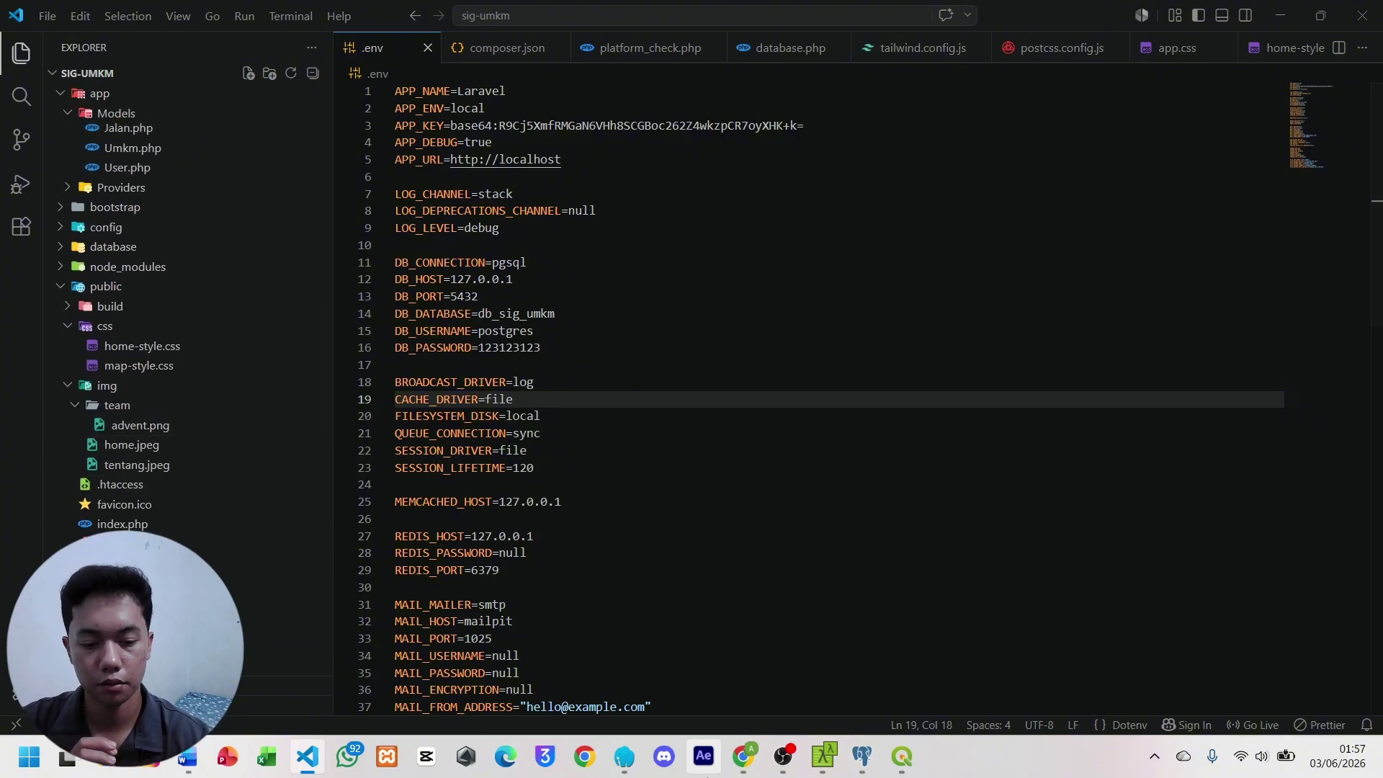
Switch to pgAdmin and examine the area_pemukiman_medan table's rows, including the address, residential and name columns.
{"action": "left_click", "coordinate": [863, 757]}
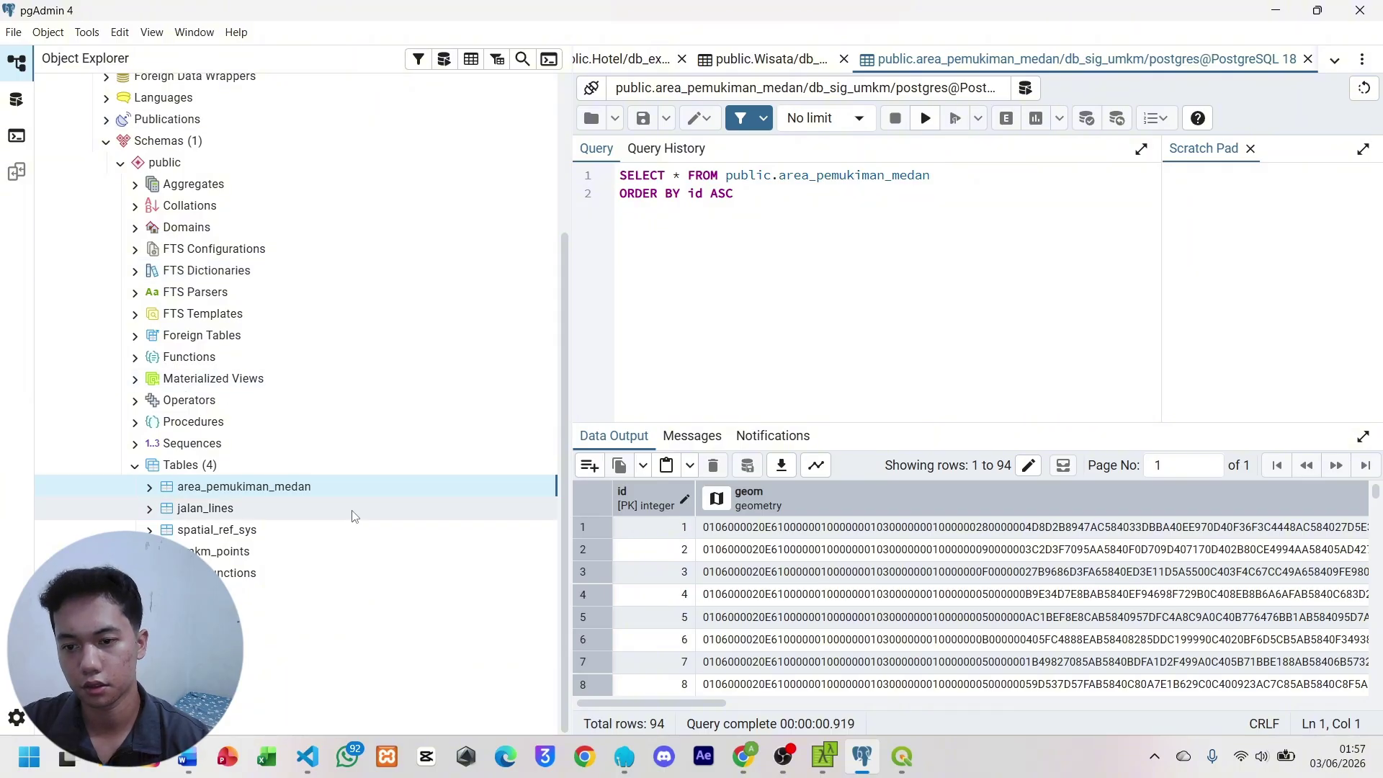
{"action": "scroll", "coordinate": [349, 516], "scroll_direction": "up", "scroll_amount": 3}
{"action": "scroll", "coordinate": [339, 526], "scroll_direction": "down", "scroll_amount": 3}
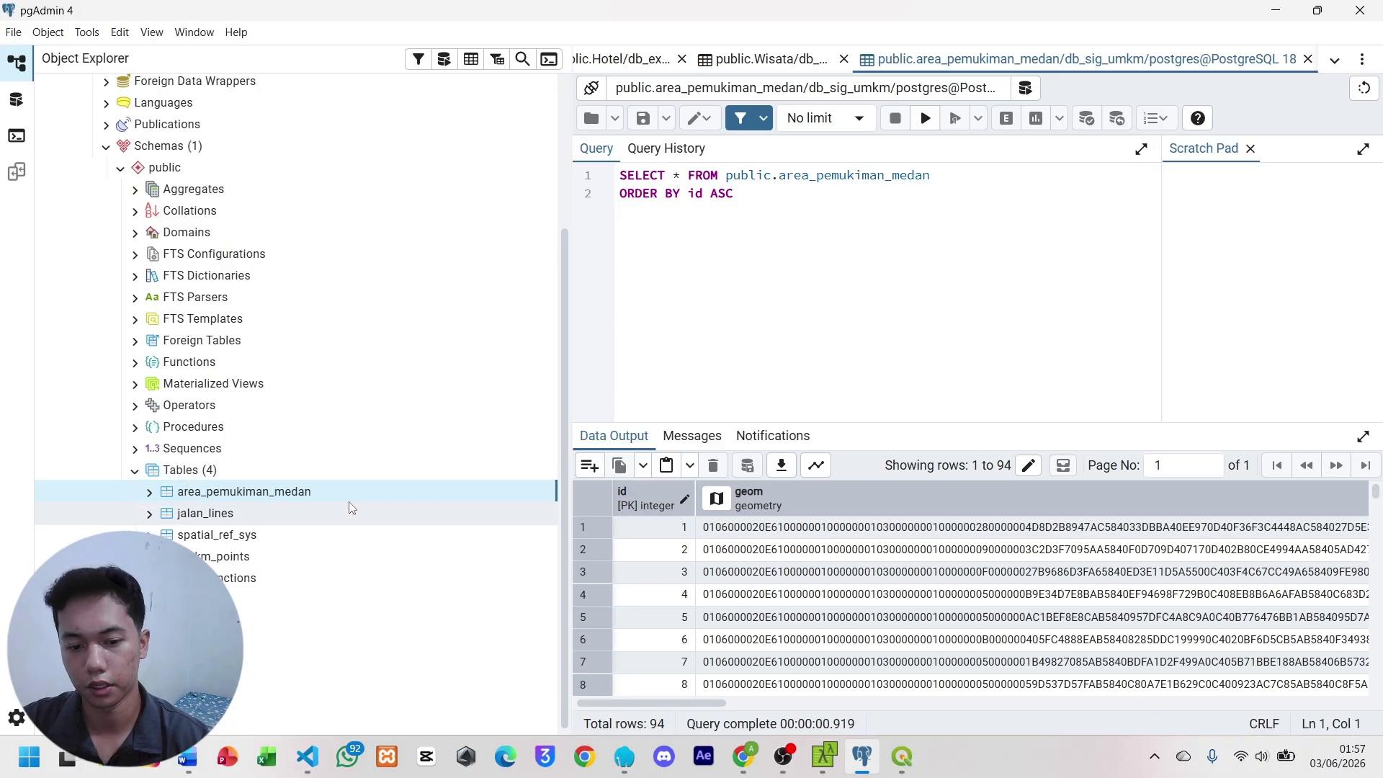
{"action": "scroll", "coordinate": [868, 553], "scroll_direction": "right", "scroll_amount": 10}
{"action": "scroll", "coordinate": [868, 553], "scroll_direction": "right", "scroll_amount": 10}
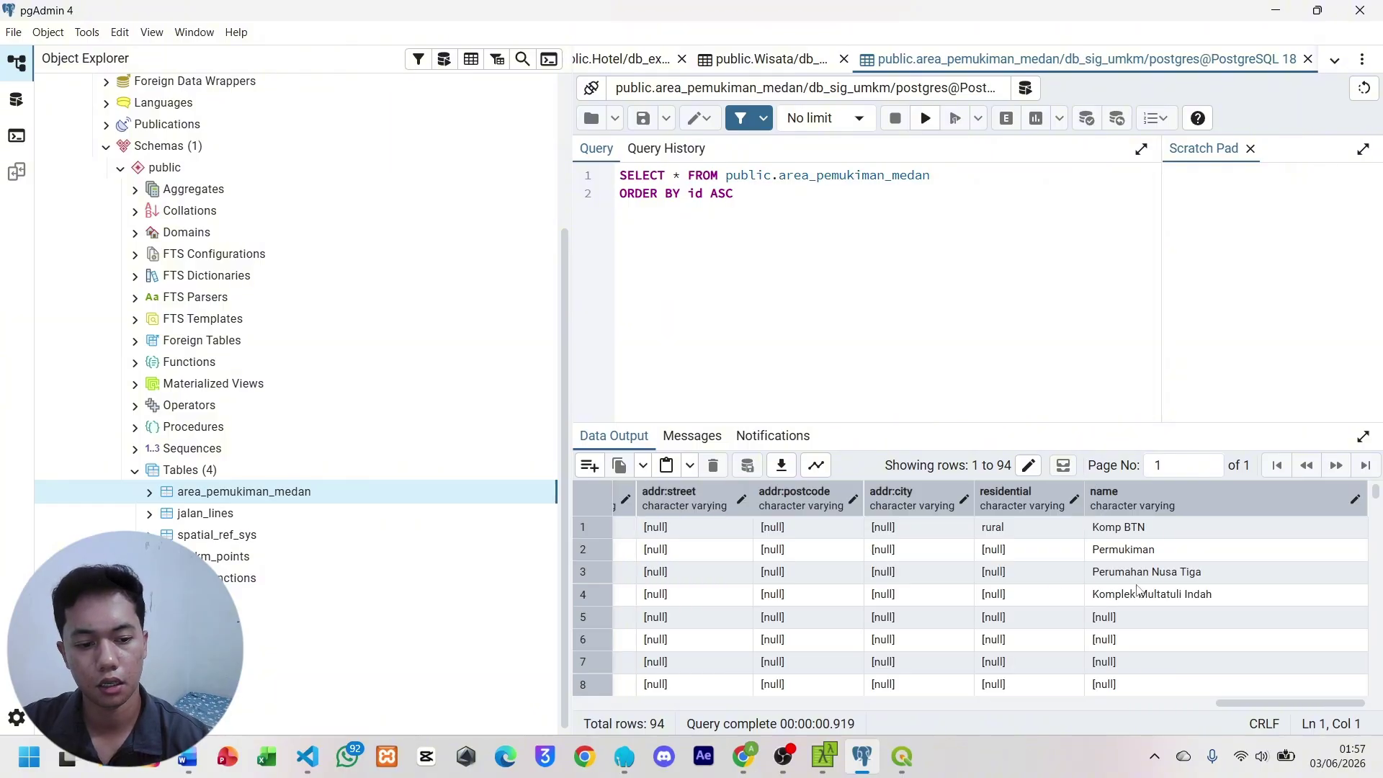
{"action": "scroll", "coordinate": [1093, 647], "scroll_direction": "down", "scroll_amount": 3}
{"action": "scroll", "coordinate": [1093, 647], "scroll_direction": "up", "scroll_amount": 3}
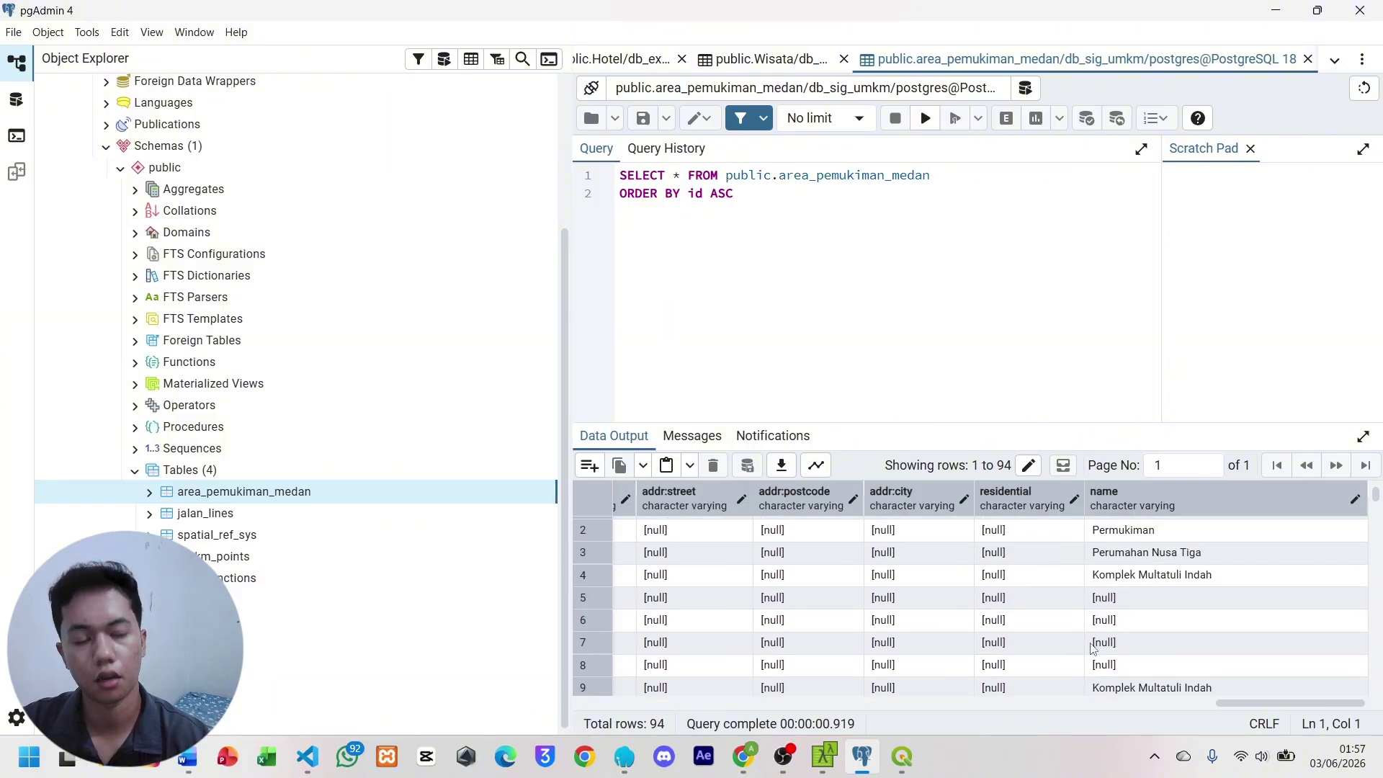
{"action": "scroll", "coordinate": [1093, 647], "scroll_direction": "down", "scroll_amount": 3}
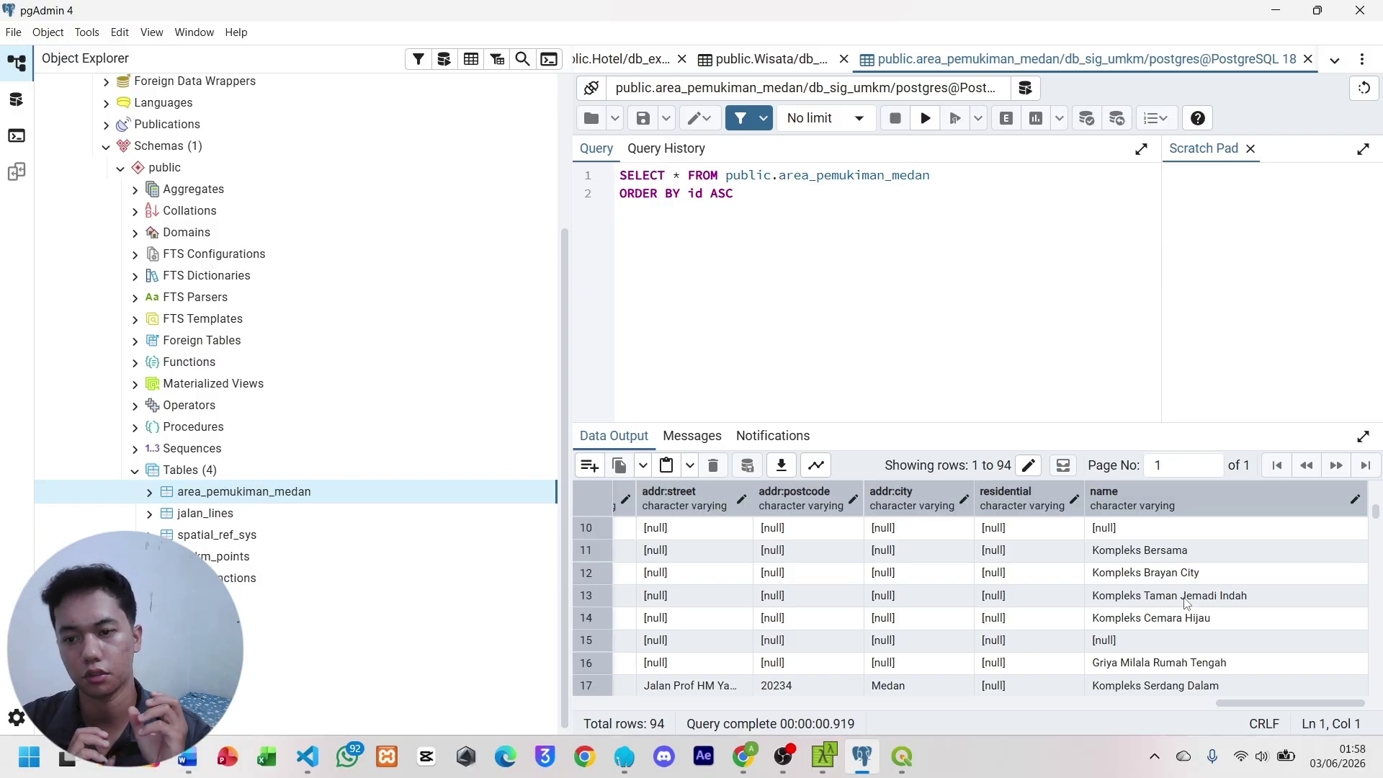
Examine the remaining rows of the area_pemukiman_medan table down to the last record, including the residential and name columns.
{"action": "scroll", "coordinate": [1187, 604], "scroll_direction": "down", "scroll_amount": 3}
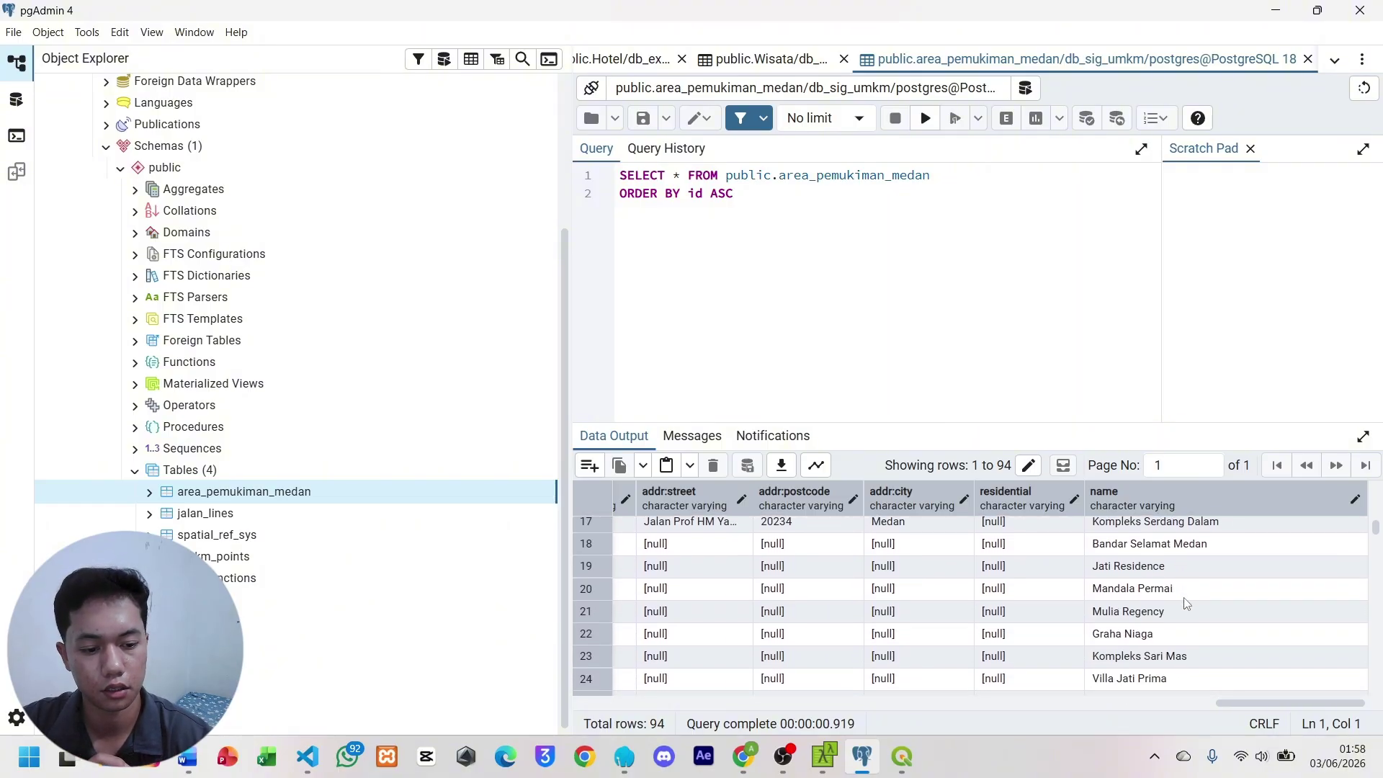
{"action": "scroll", "coordinate": [1128, 616], "scroll_direction": "down", "scroll_amount": 2}
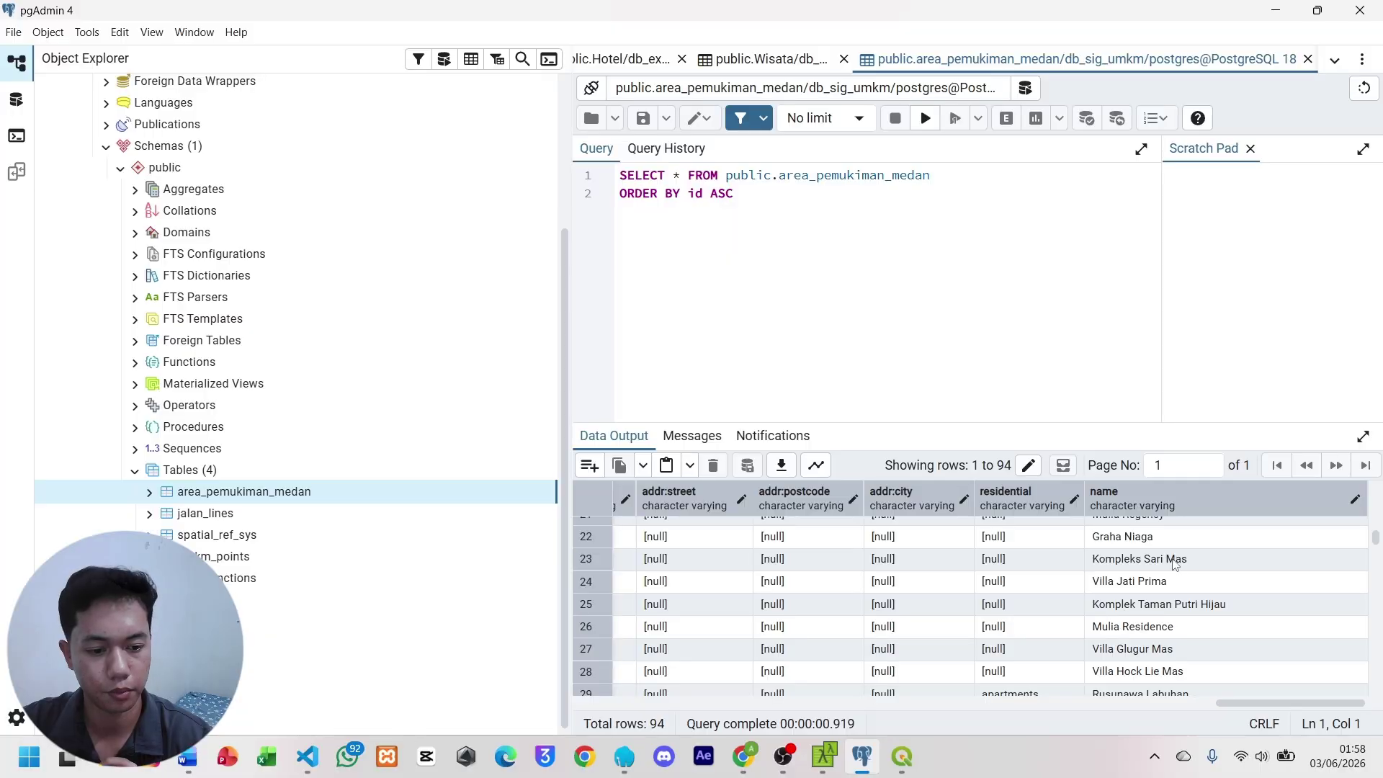
{"action": "scroll", "coordinate": [1146, 613], "scroll_direction": "down", "scroll_amount": 20}
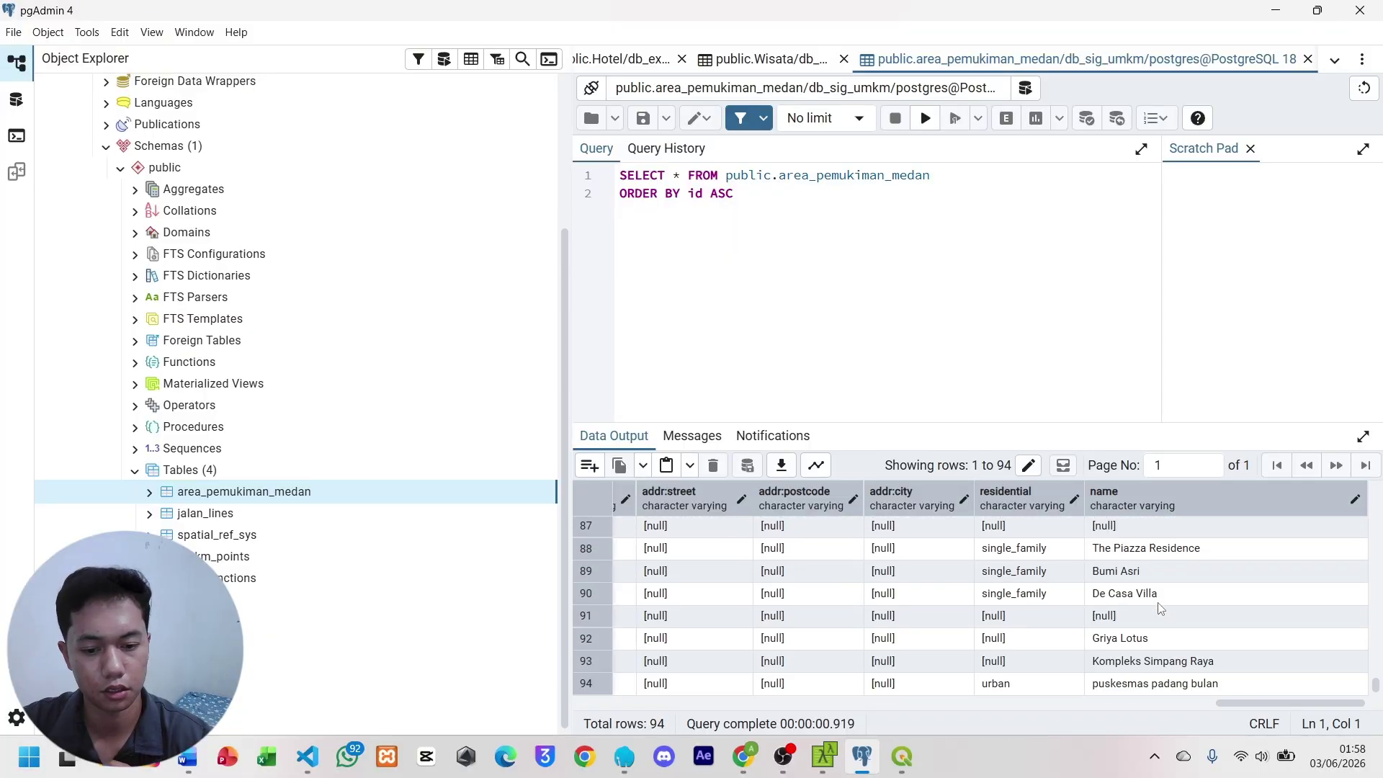
{"action": "scroll", "coordinate": [1230, 645], "scroll_direction": "up", "scroll_amount": 4}
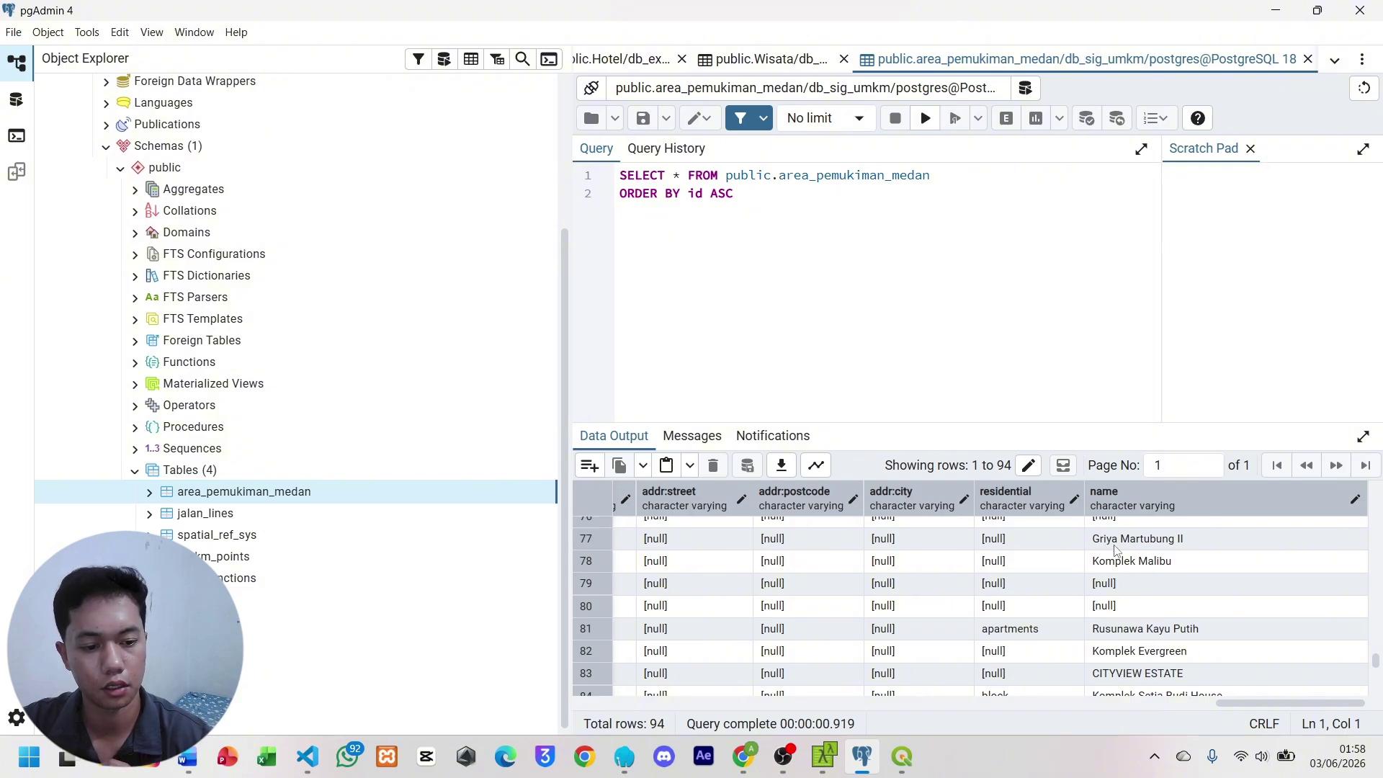
Display all rows of the jalan_lines table and examine its columns, including the alternative name, surface, lanes, oneway and street name fields.
{"action": "left_click", "coordinate": [277, 508]}
{"action": "right_click", "coordinate": [244, 509]}
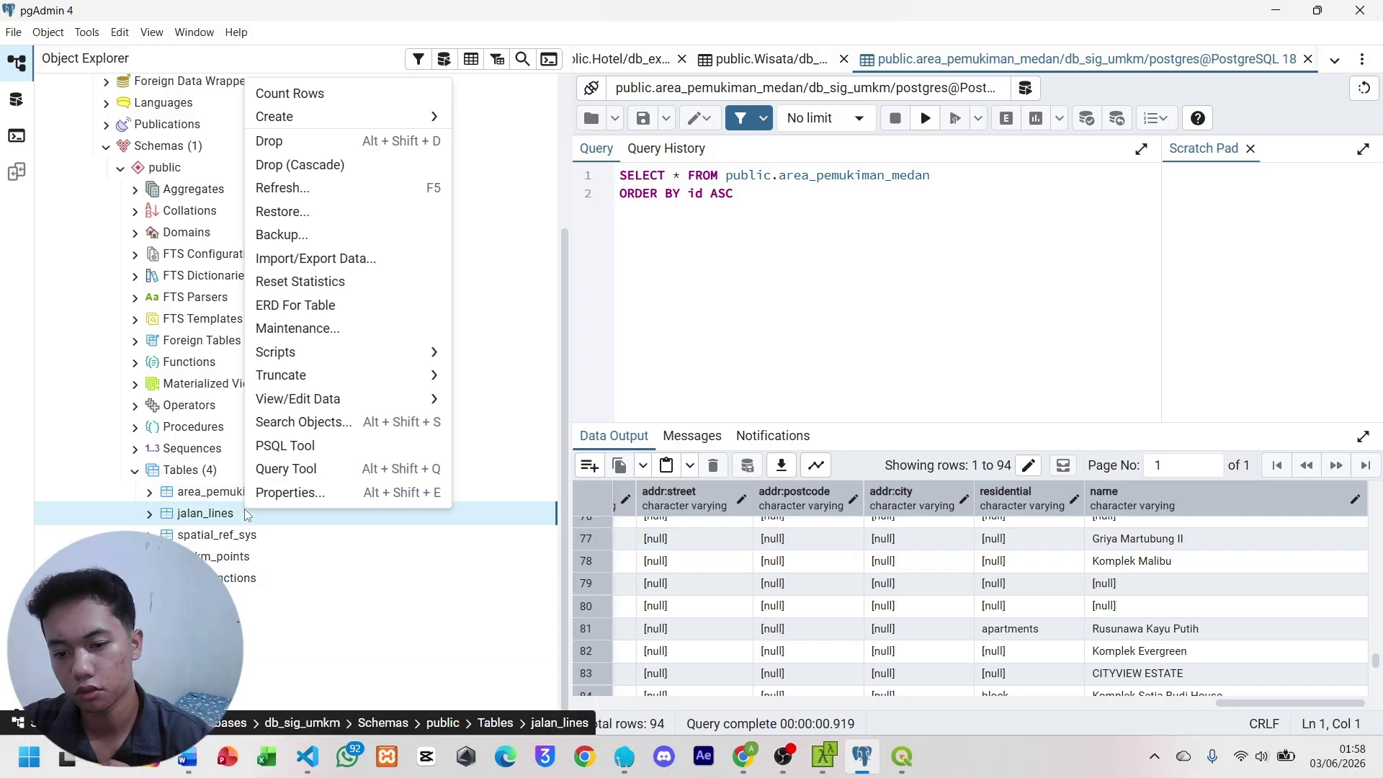
{"action": "mouse_move", "coordinate": [365, 402]}
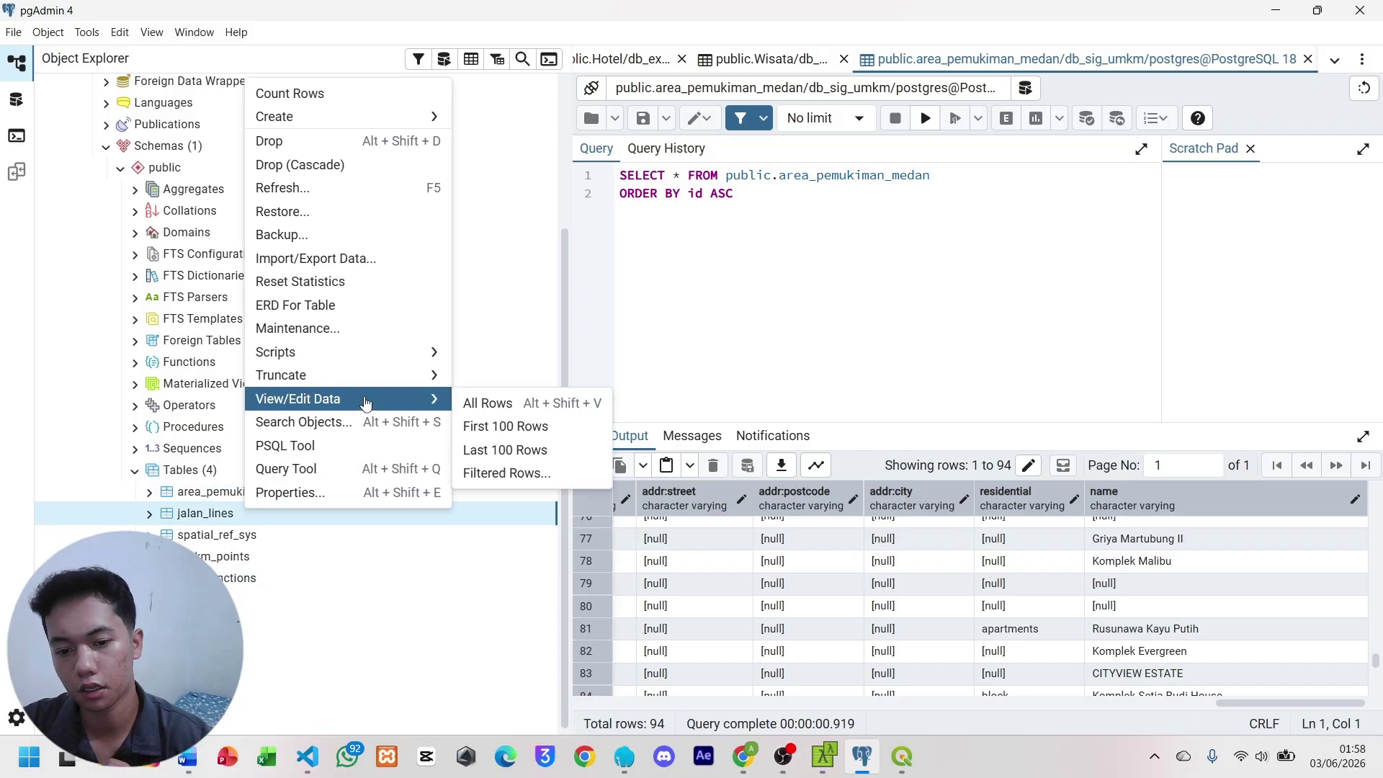
{"action": "left_click", "coordinate": [488, 405]}
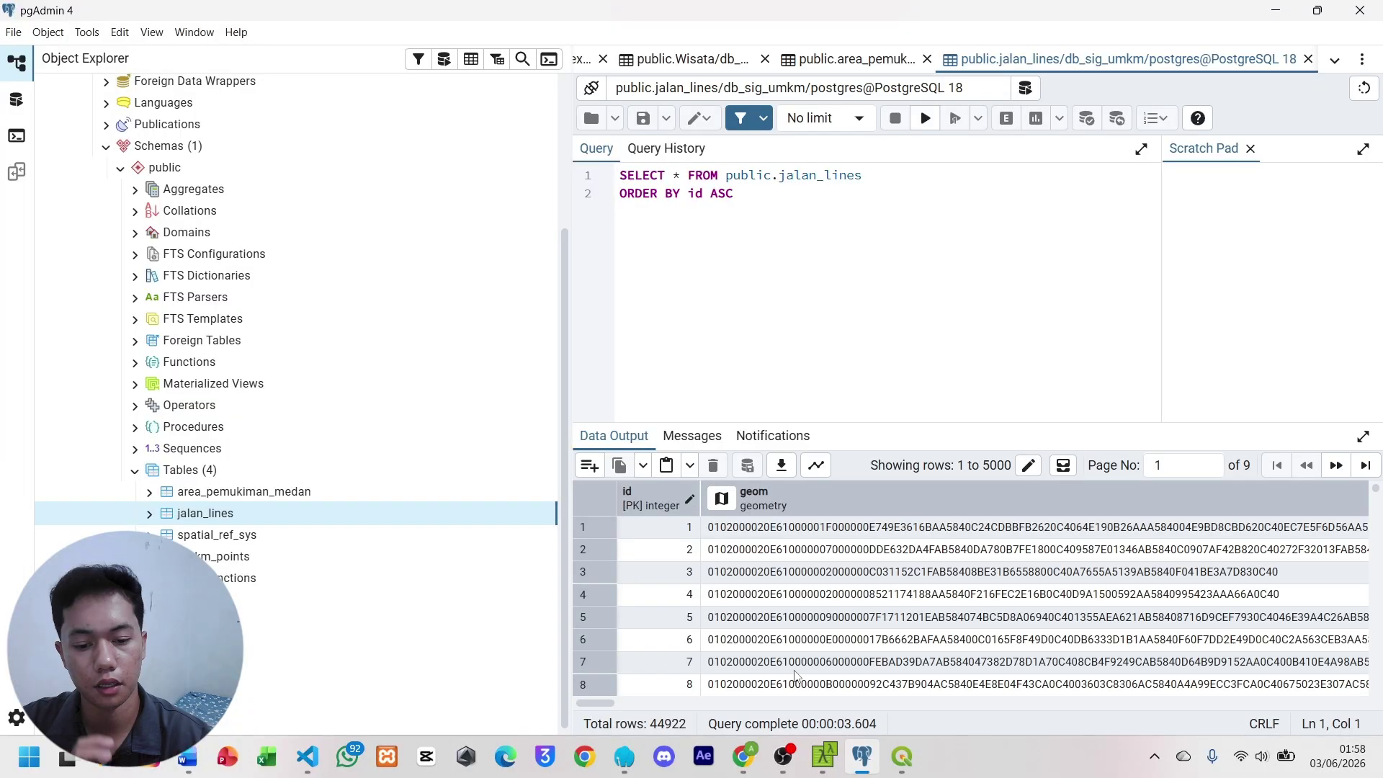
{"action": "scroll", "coordinate": [796, 675], "scroll_direction": "down", "scroll_amount": 10}
{"action": "scroll", "coordinate": [796, 675], "scroll_direction": "right", "scroll_amount": 5}
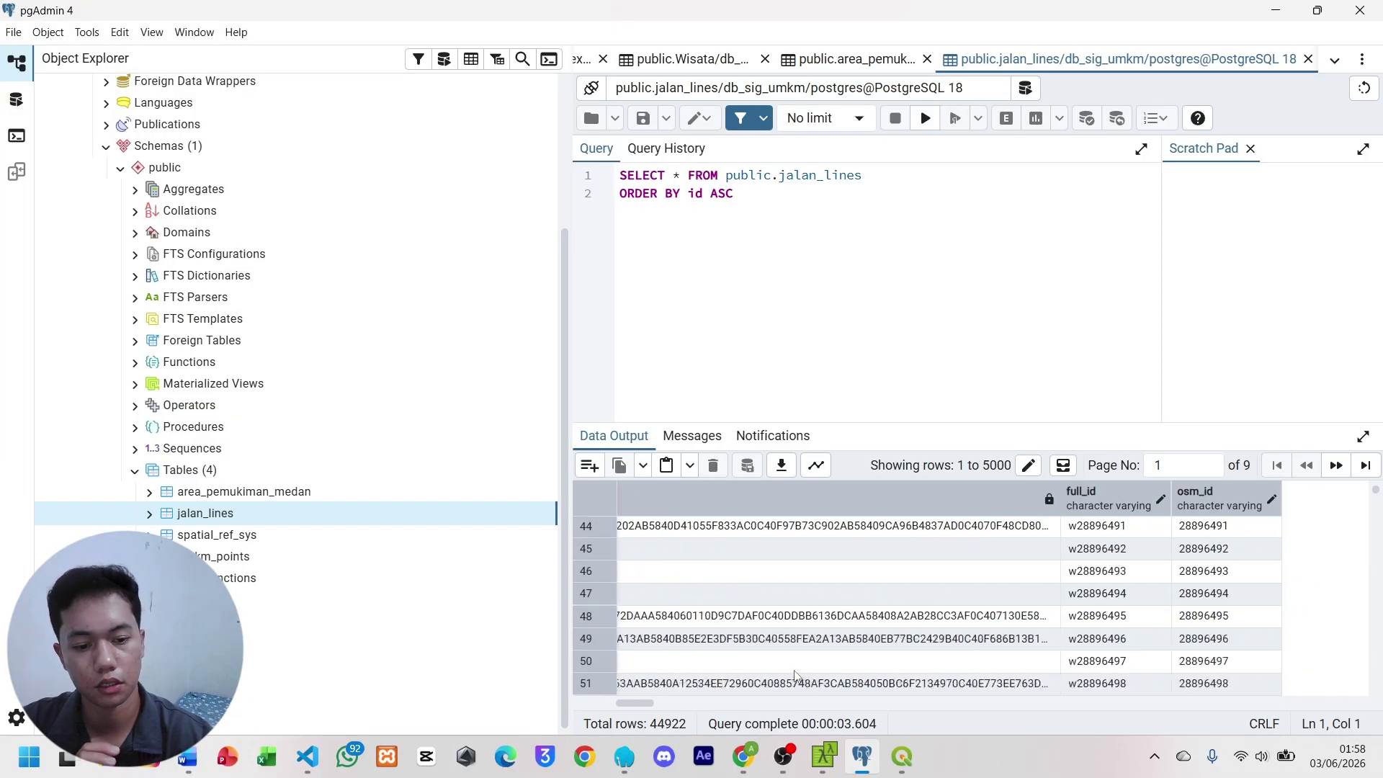
{"action": "scroll", "coordinate": [795, 675], "scroll_direction": "right", "scroll_amount": 10}
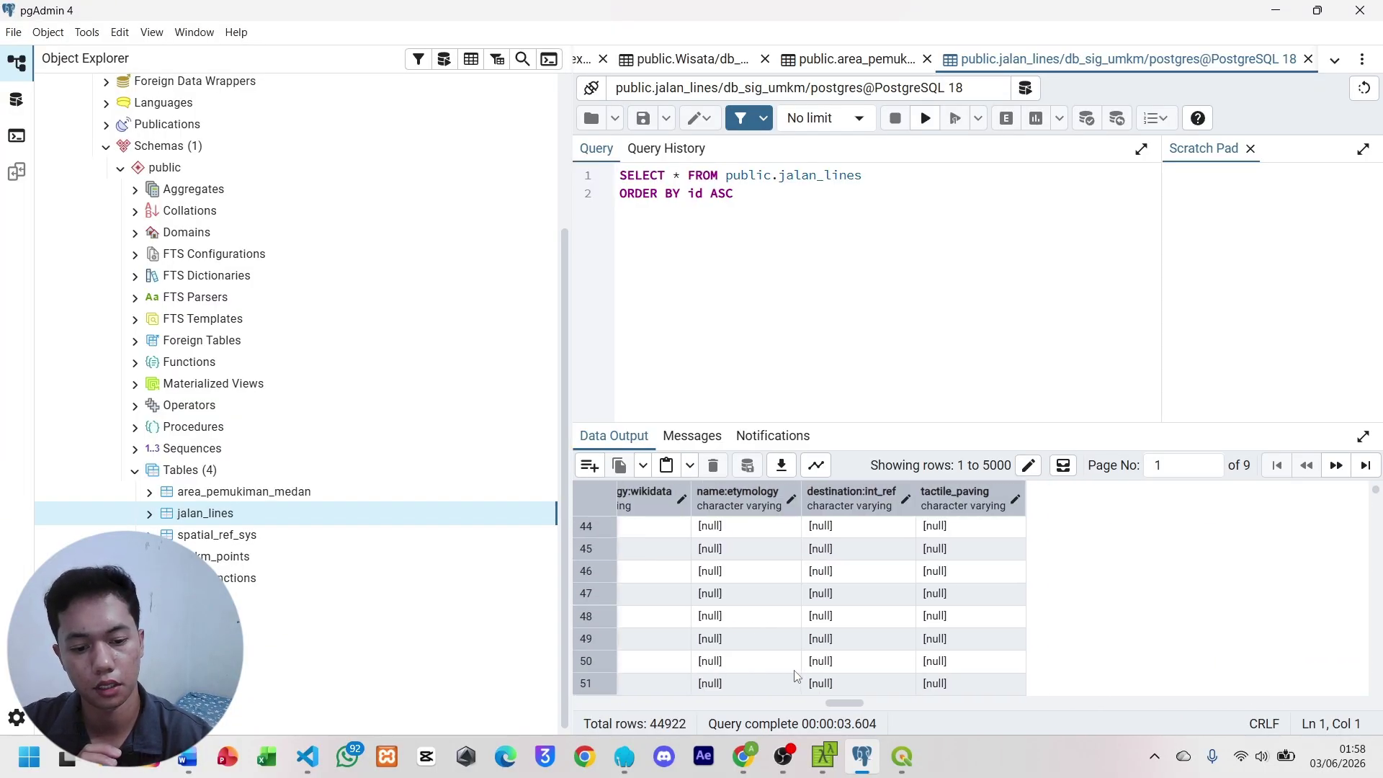
{"action": "scroll", "coordinate": [795, 675], "scroll_direction": "right", "scroll_amount": 10}
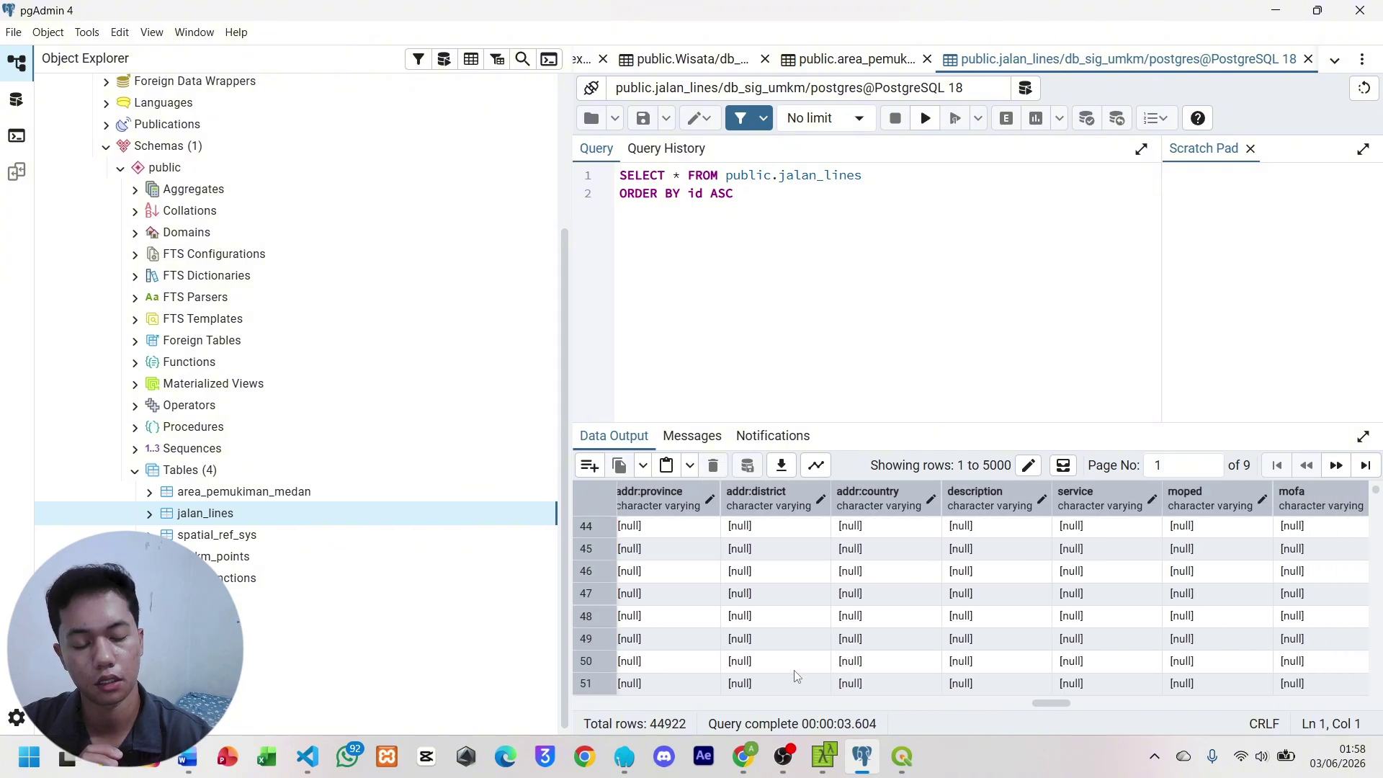
{"action": "scroll", "coordinate": [796, 675], "scroll_direction": "right", "scroll_amount": 10}
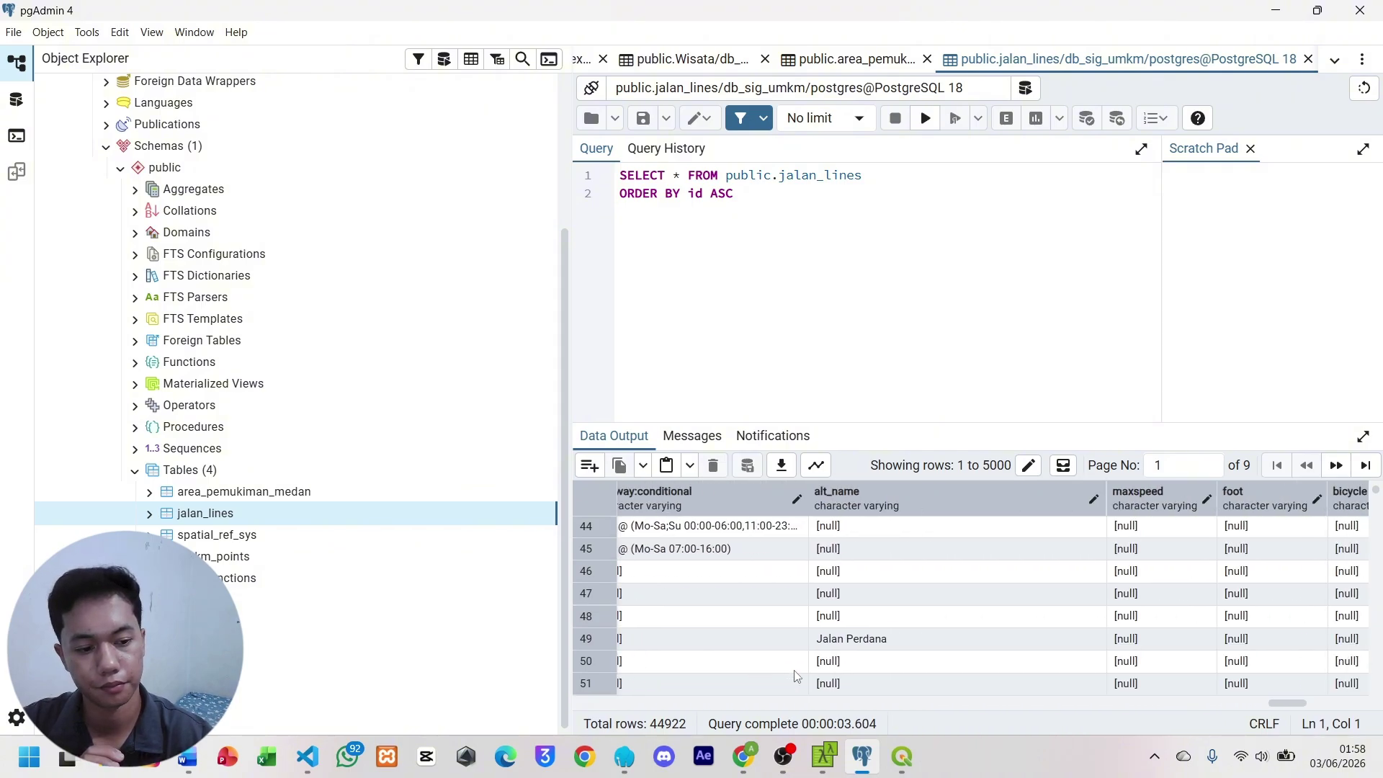
{"action": "scroll", "coordinate": [795, 675], "scroll_direction": "right", "scroll_amount": 5}
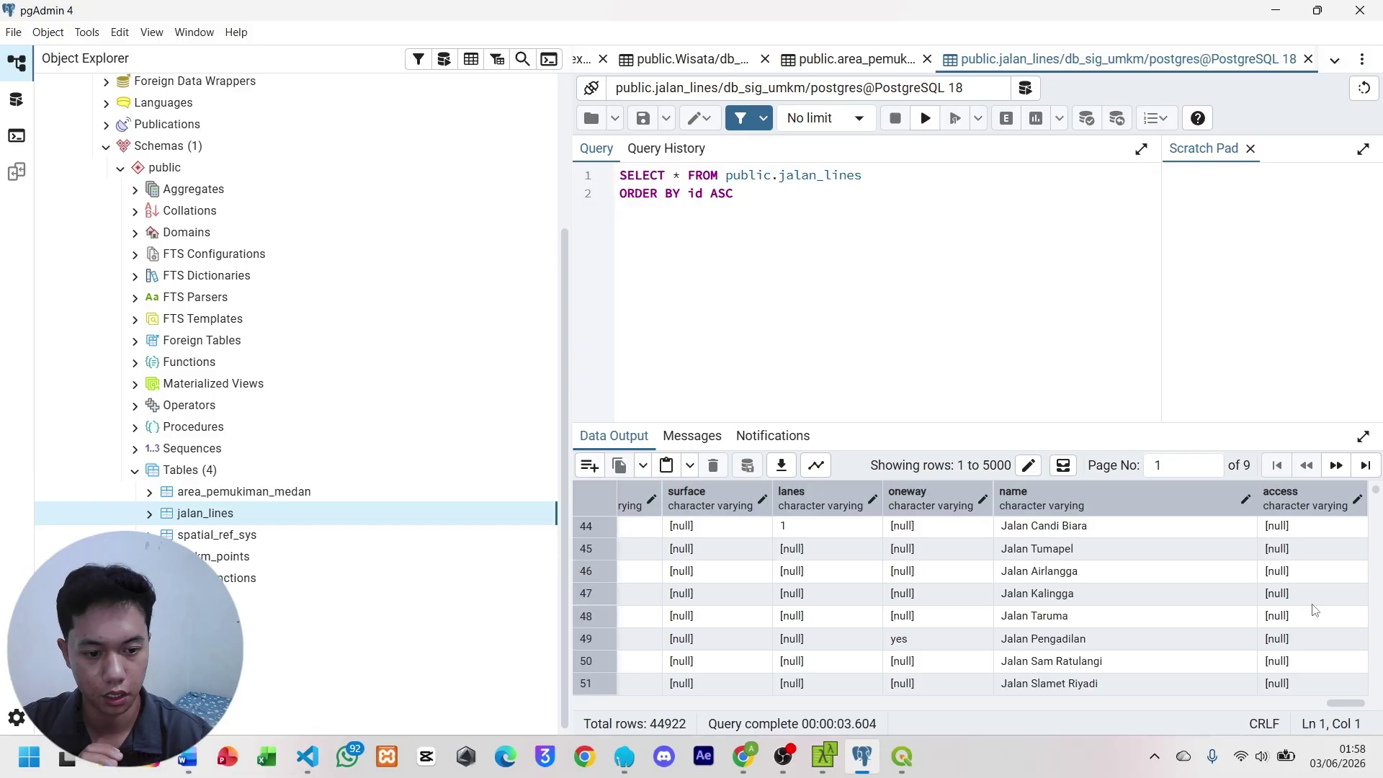
{"action": "scroll", "coordinate": [1149, 628], "scroll_direction": "down", "scroll_amount": 5}
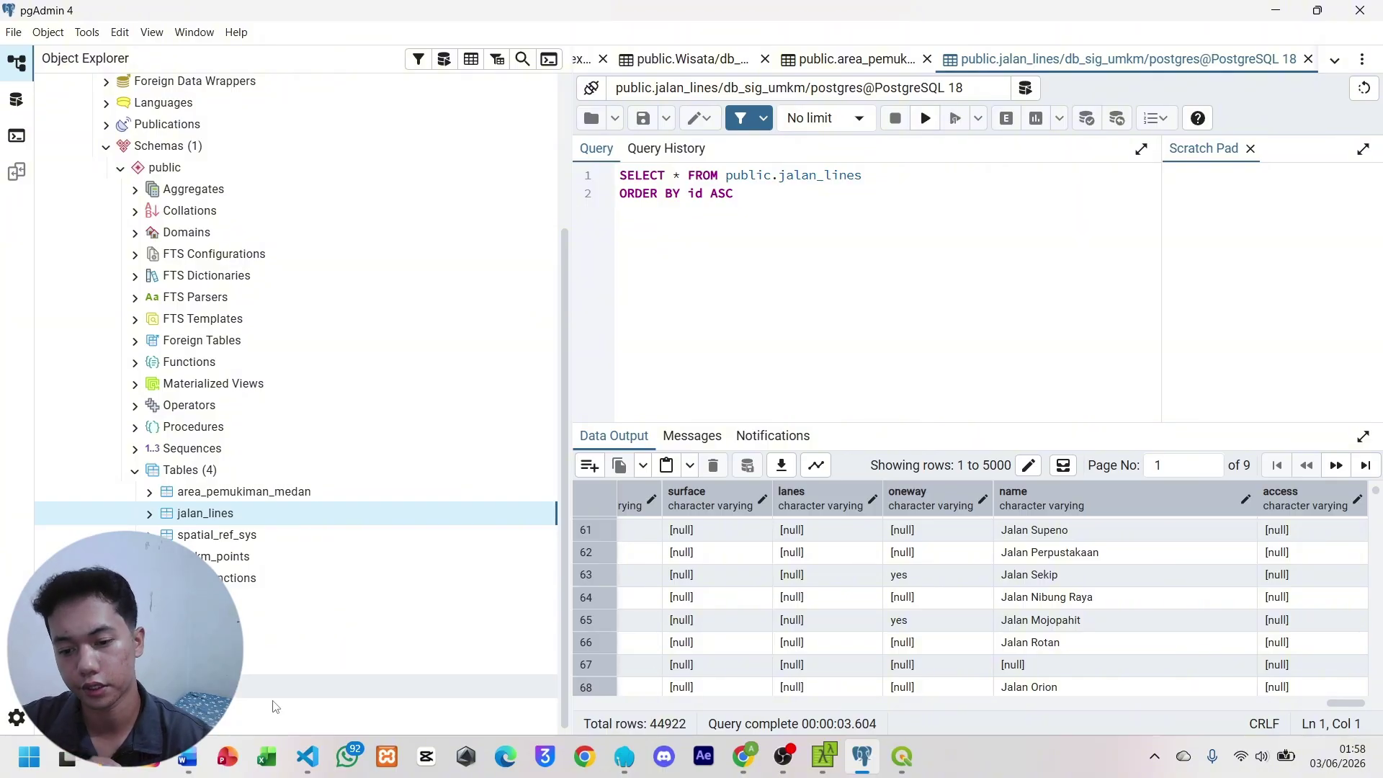
Display all rows of the umkm_points table and examine its geometry, OSM ID, name and amenity-related columns.
{"action": "right_click", "coordinate": [230, 563]}
{"action": "mouse_move", "coordinate": [404, 447]}
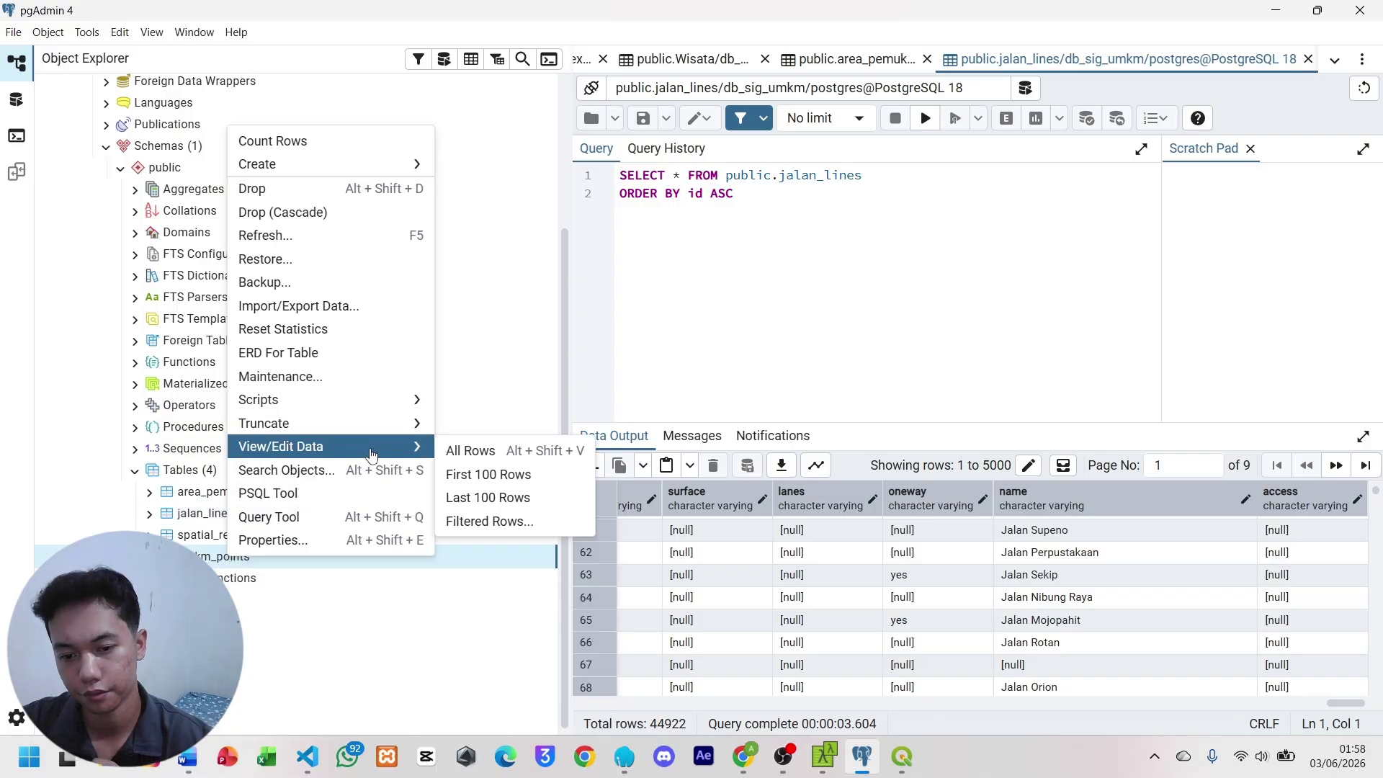
{"action": "left_click", "coordinate": [449, 456]}
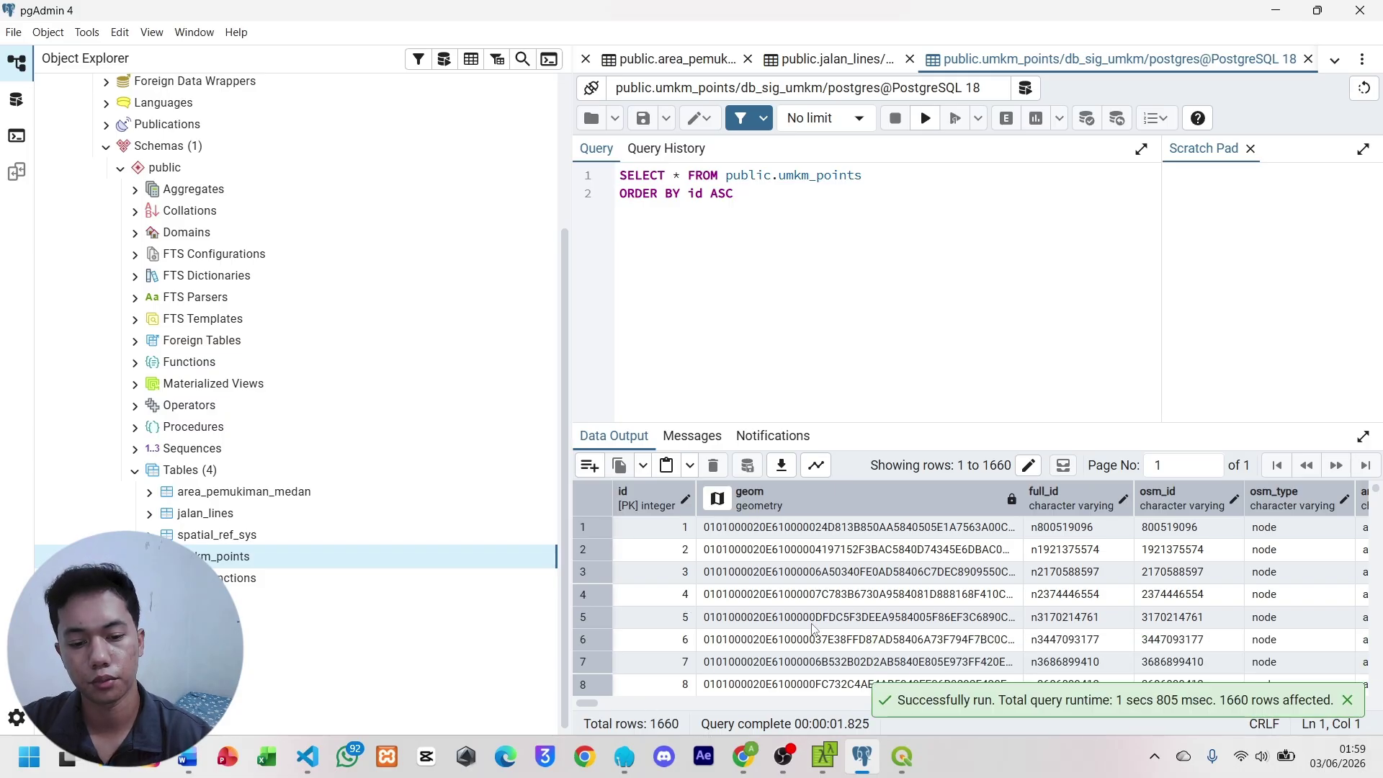
{"action": "scroll", "coordinate": [814, 629], "scroll_direction": "right", "scroll_amount": 10}
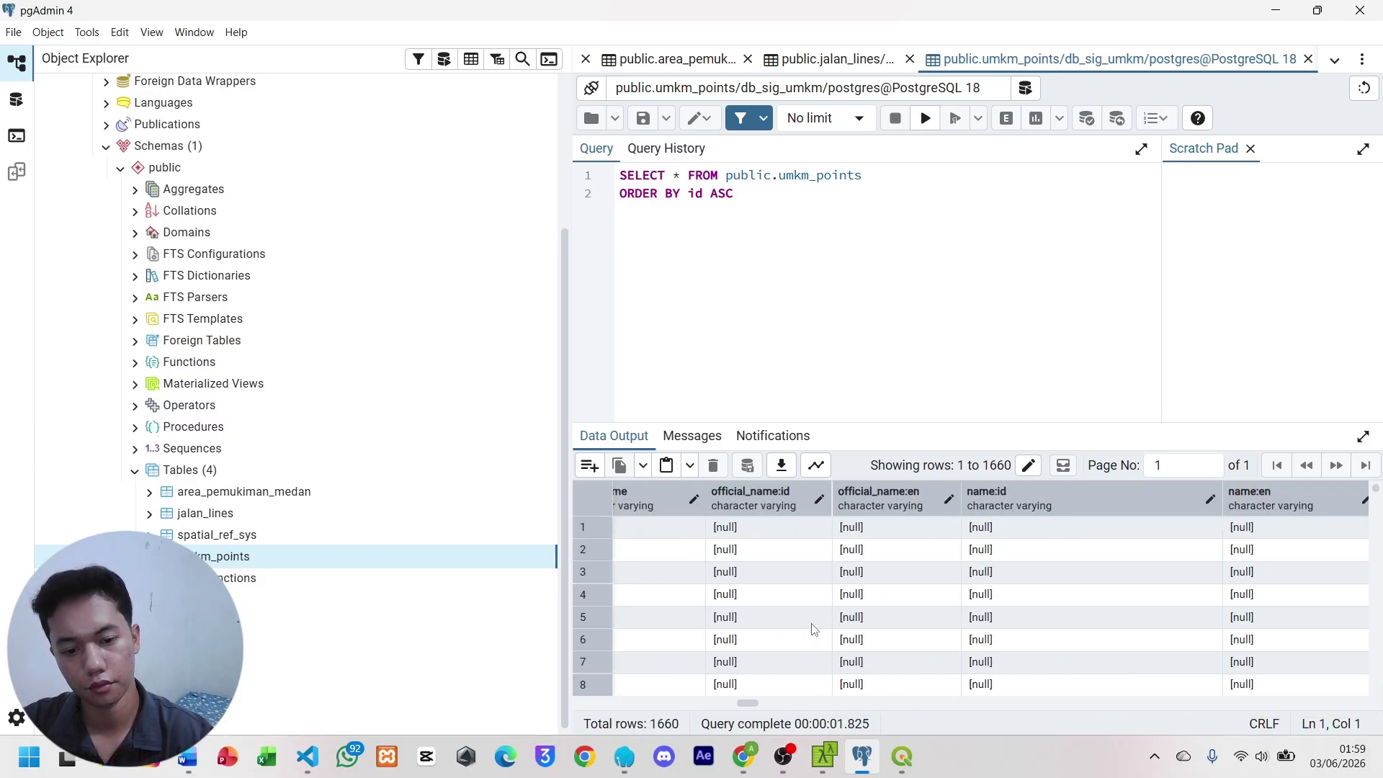
{"action": "scroll", "coordinate": [813, 630], "scroll_direction": "right", "scroll_amount": 5}
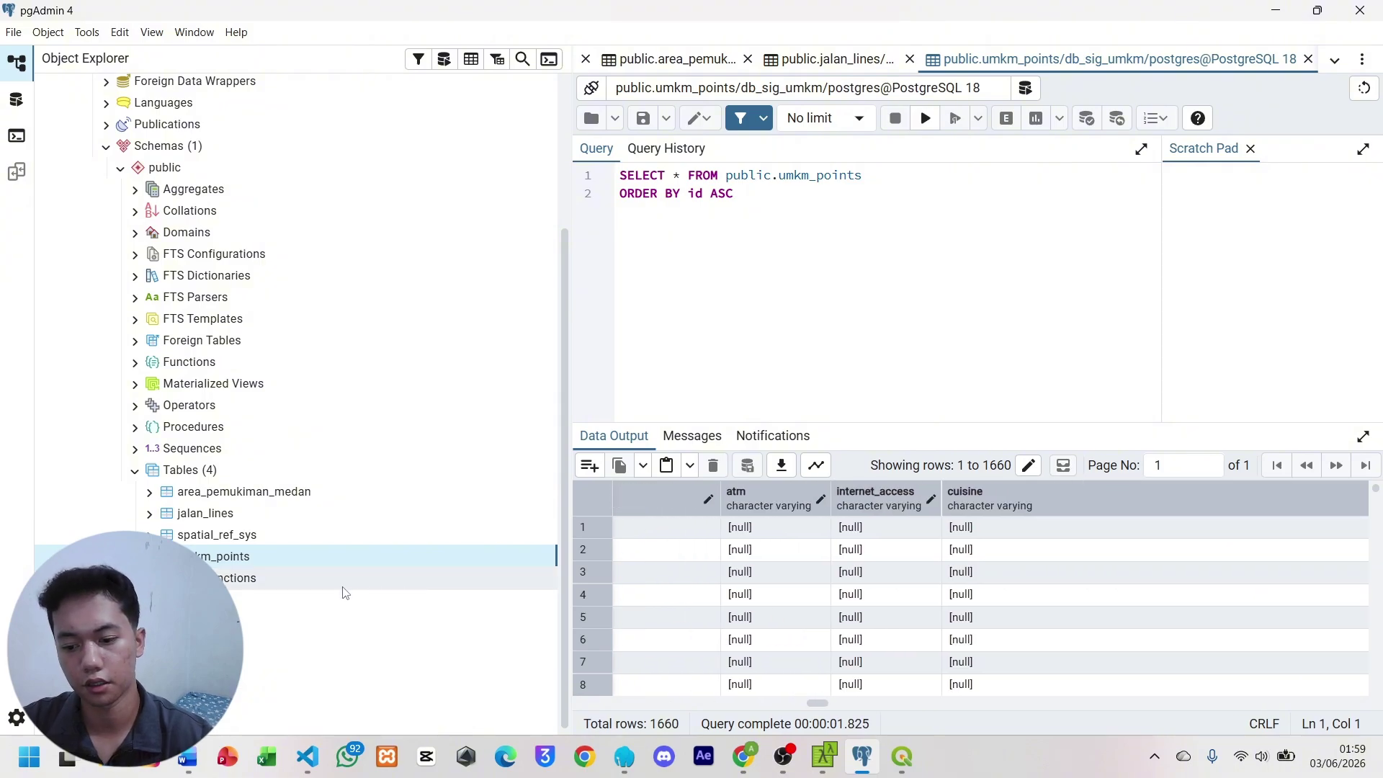
{"action": "scroll", "coordinate": [345, 592], "scroll_direction": "down", "scroll_amount": 1}
{"action": "scroll", "coordinate": [346, 593], "scroll_direction": "up", "scroll_amount": 2}
{"action": "scroll", "coordinate": [345, 593], "scroll_direction": "down", "scroll_amount": 1}
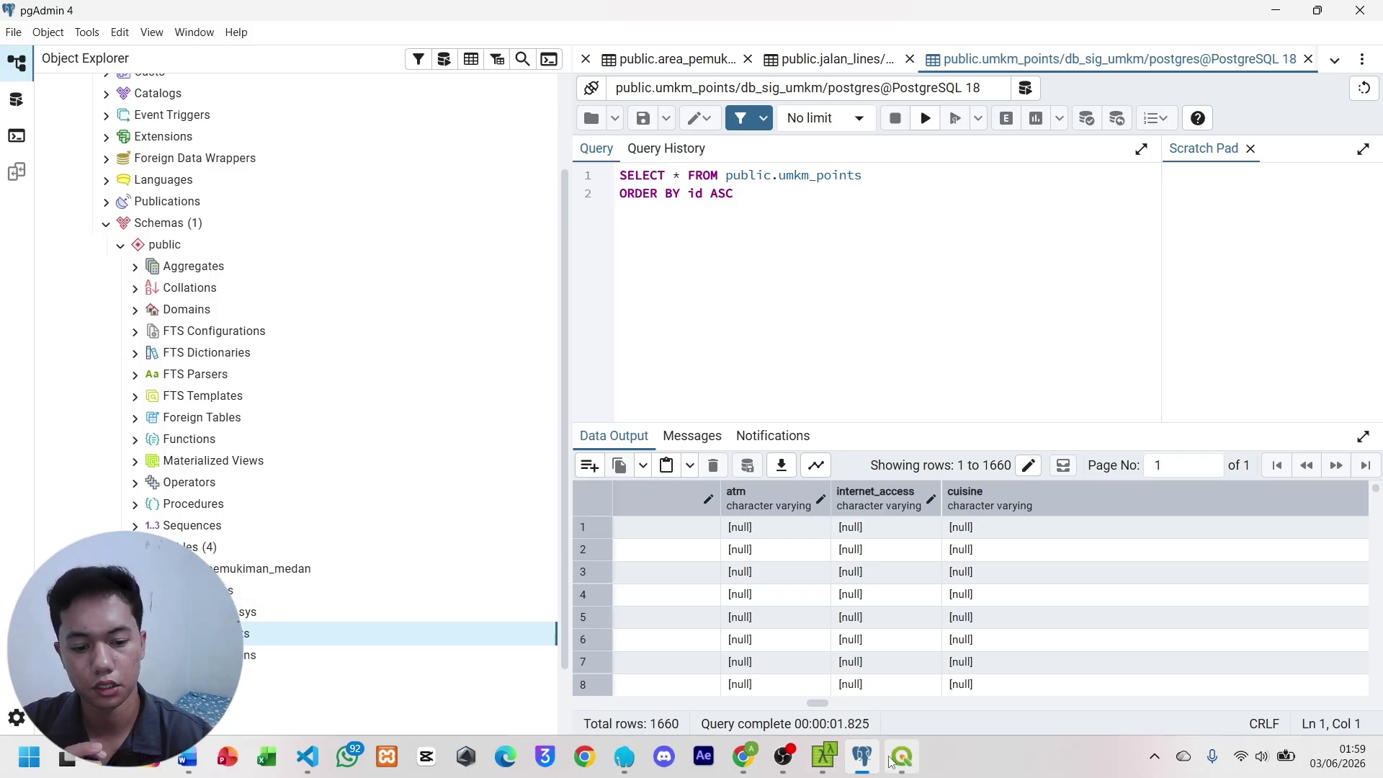
Switch to QGIS with the analisis_umkm_strategis project and open the plugin manager.
{"action": "mouse_move", "coordinate": [893, 761]}
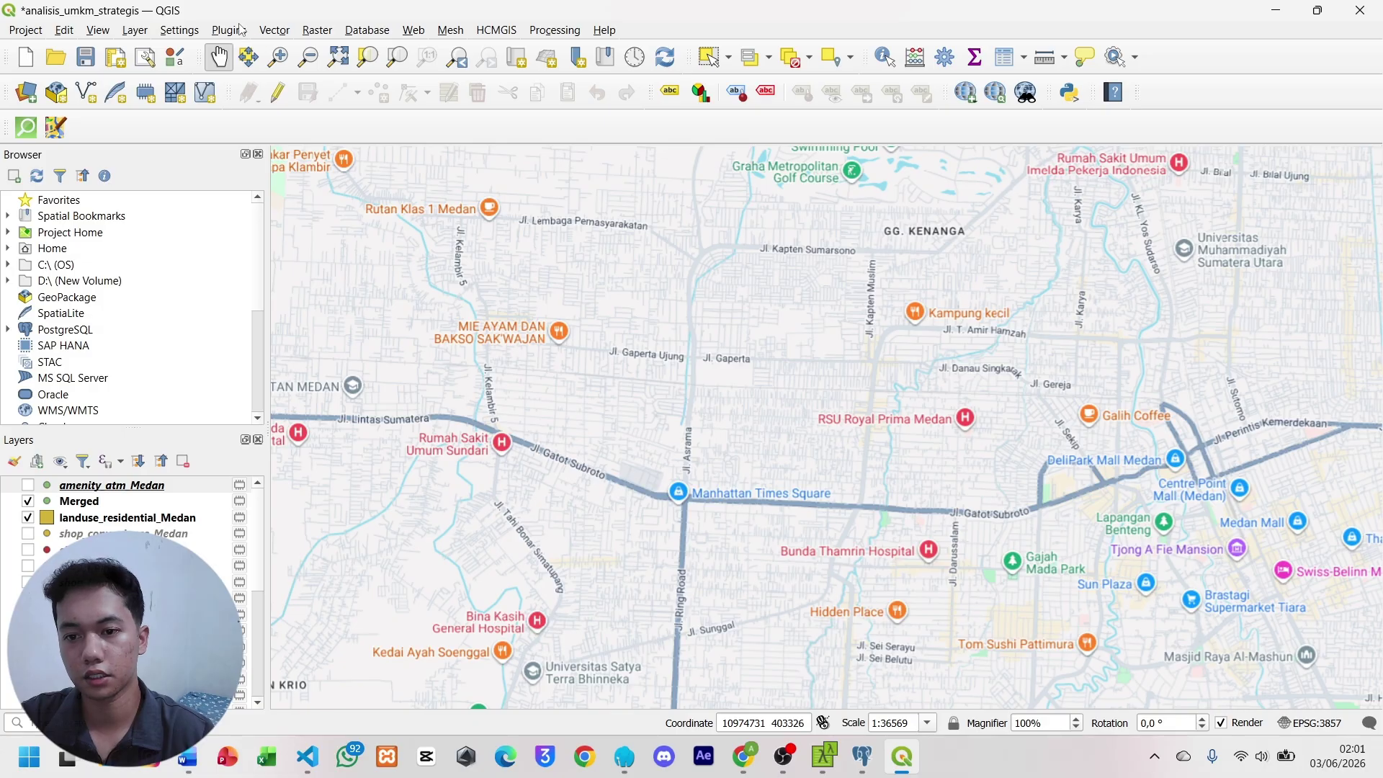
{"action": "left_click", "coordinate": [241, 30]}
{"action": "left_click", "coordinate": [264, 52]}
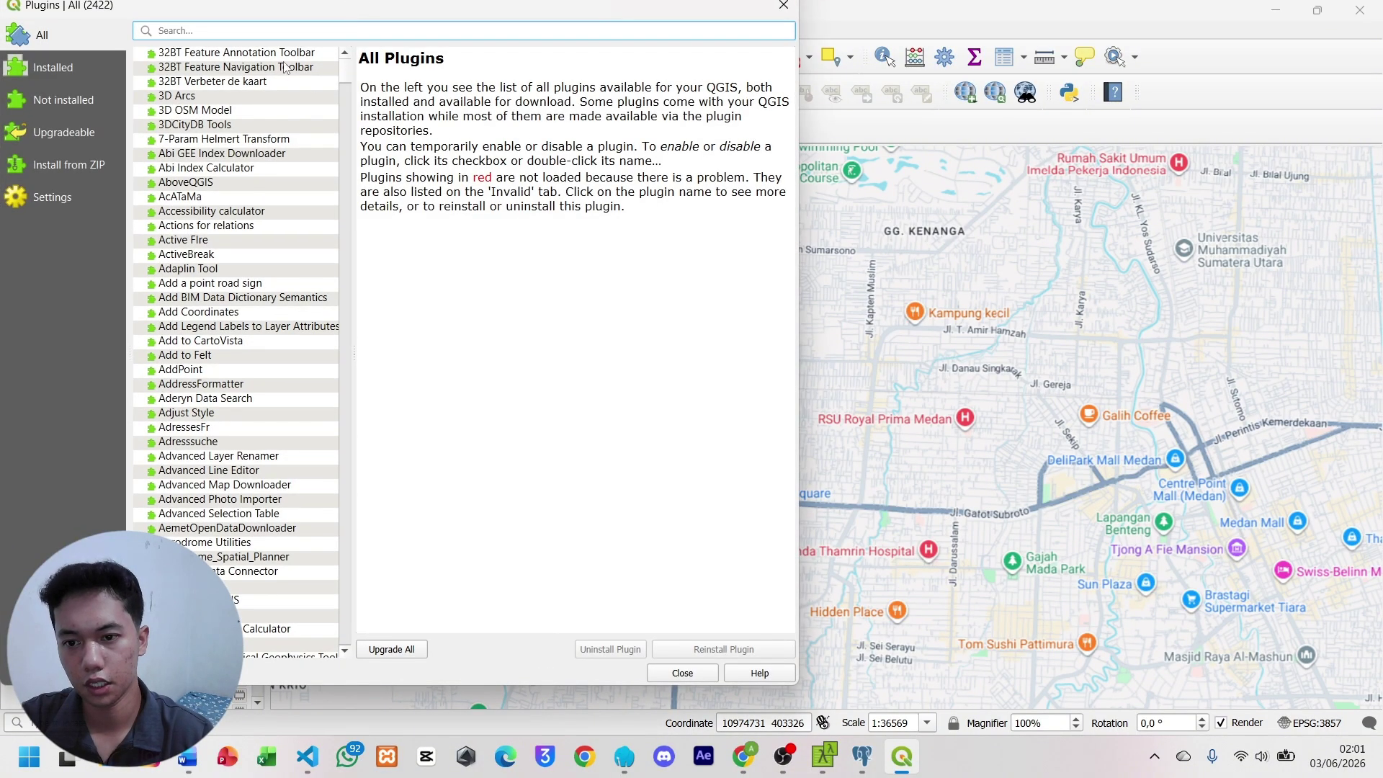
{"action": "type", "text": "q"}
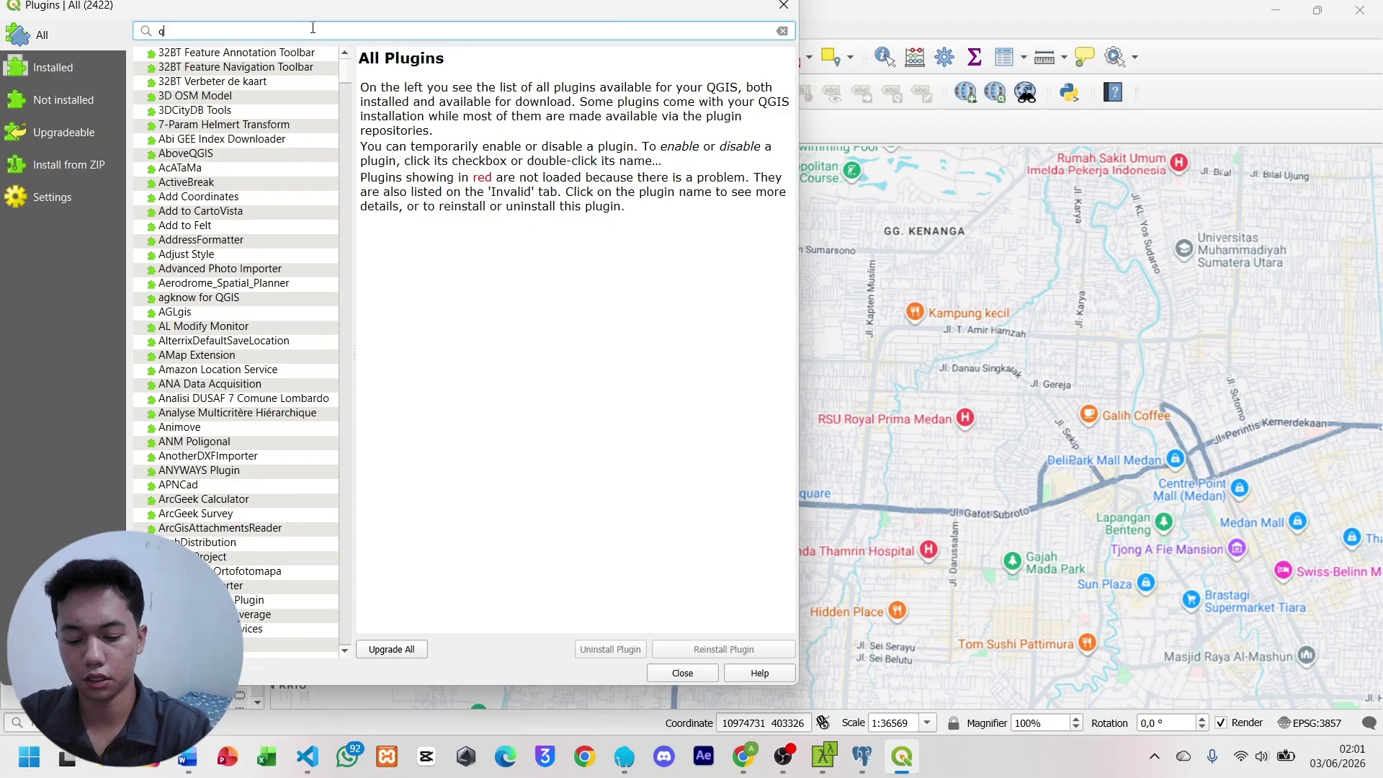
{"action": "type", "text": "gi"}
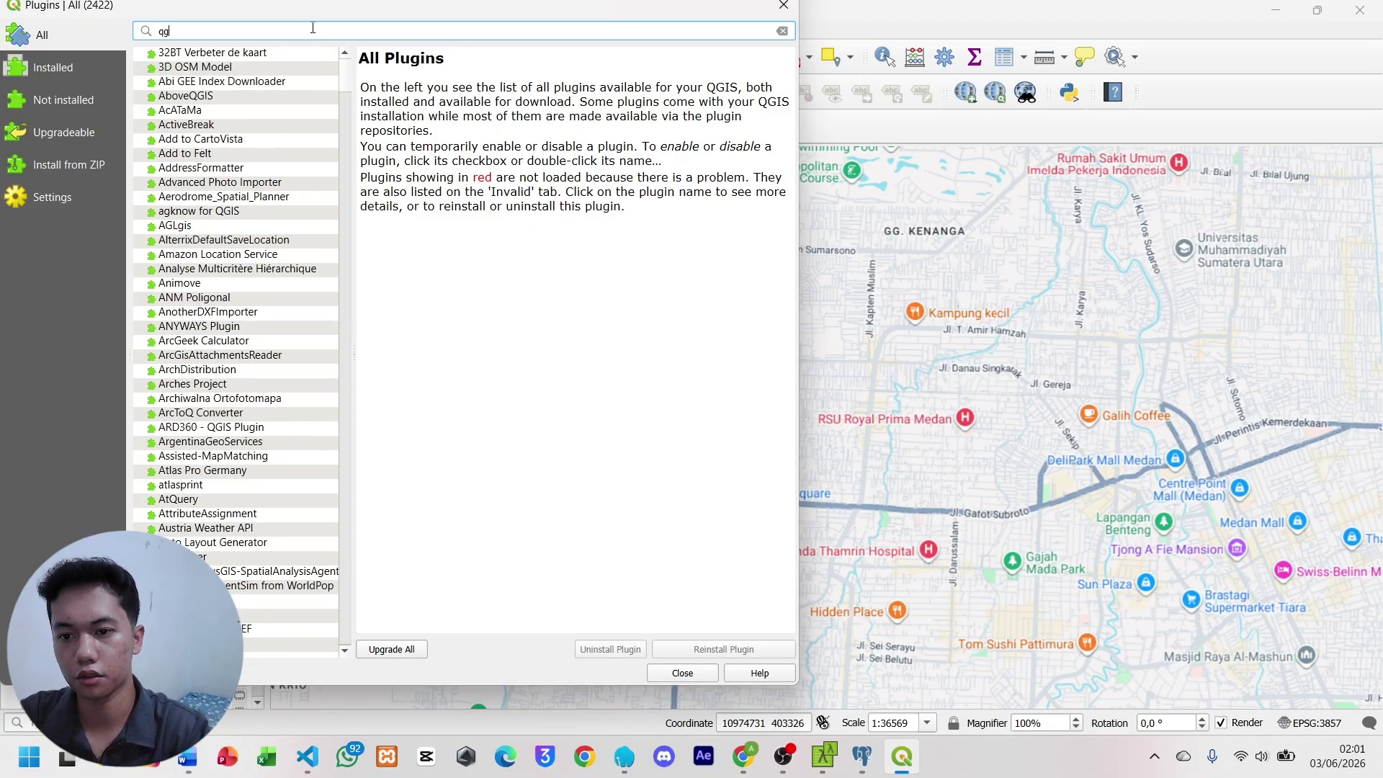
{"action": "key", "text": "BackSpace"}
{"action": "type", "text": "i"}
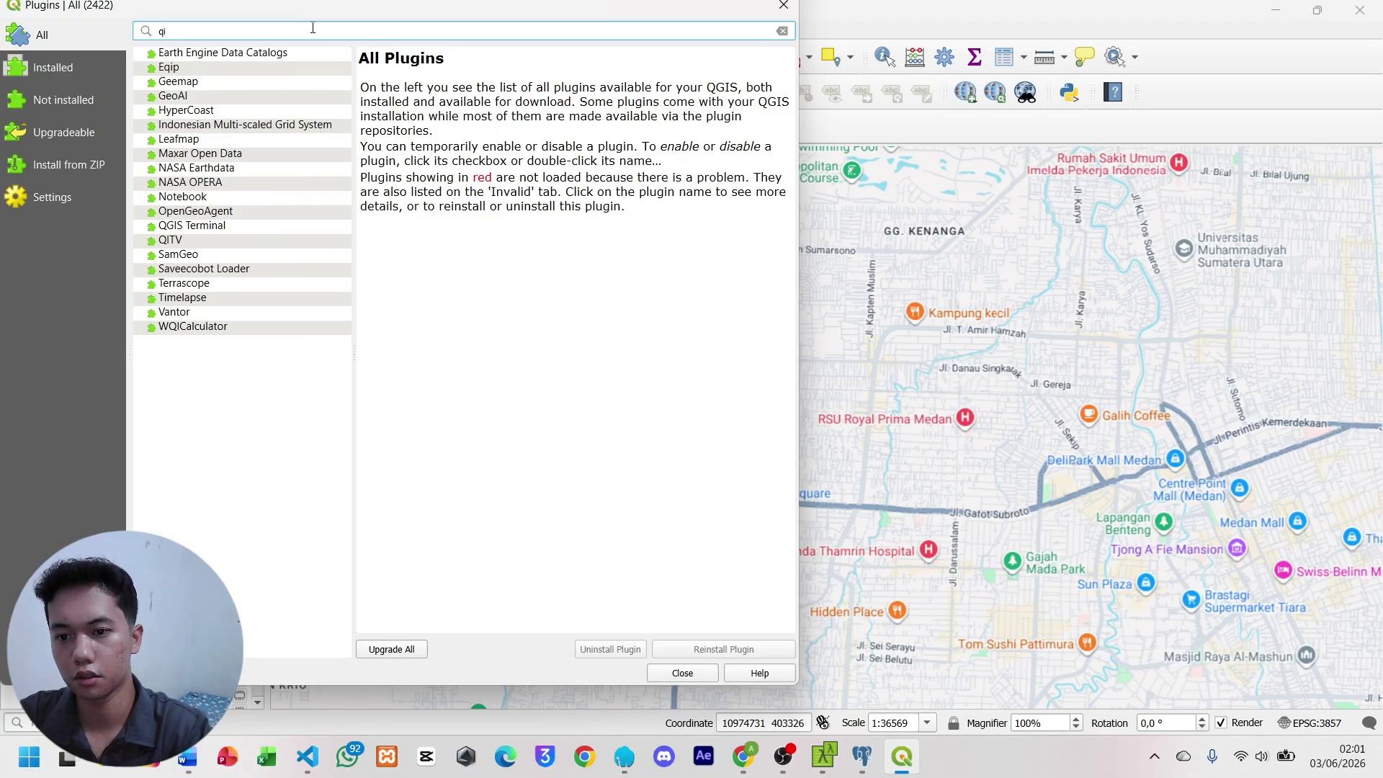
{"action": "type", "text": "c"}
{"action": "key", "text": "BackSpace"}
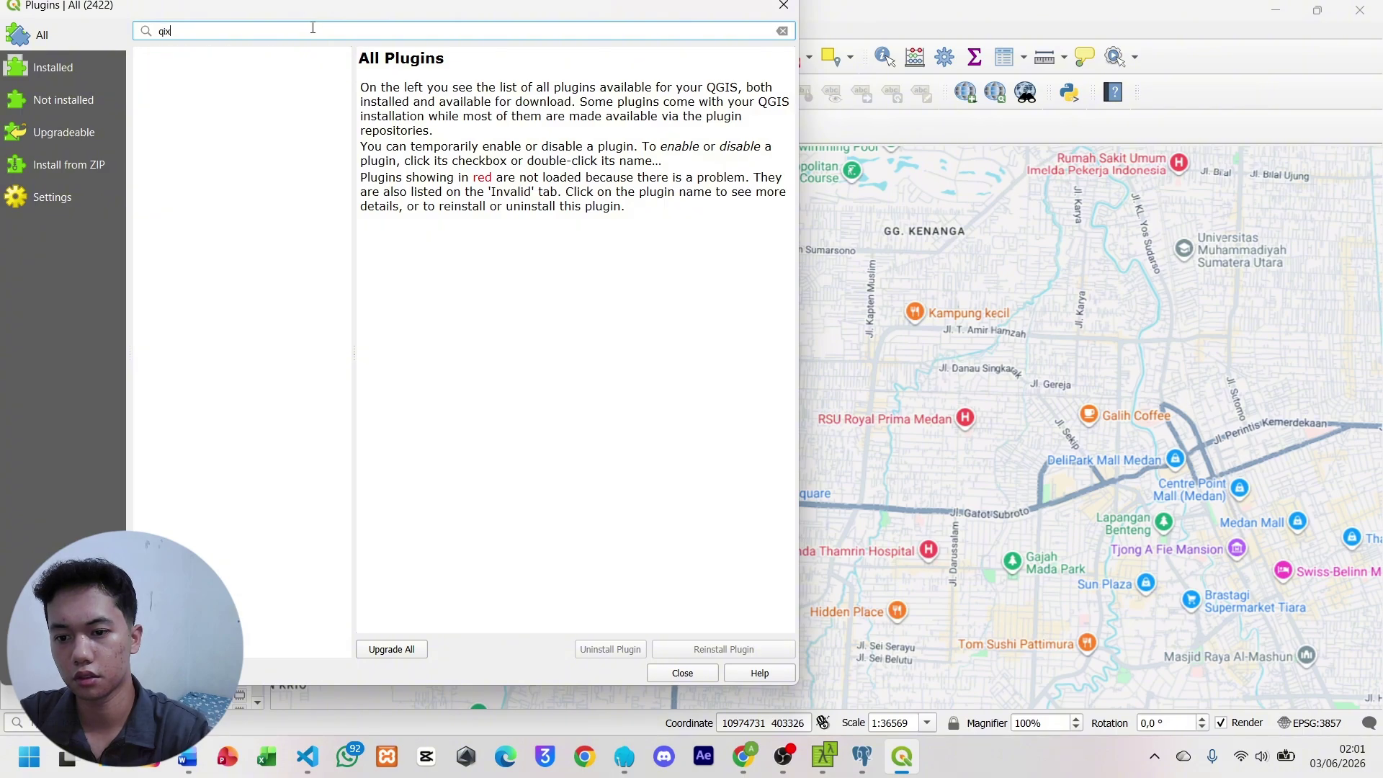
{"action": "key", "text": "BackSpace"}
{"action": "key", "text": "BackSpace"}
Show only the installed plugins, review the QuickOSM plugin's details, and close the plugin manager.
{"action": "left_click", "coordinate": [69, 80]}
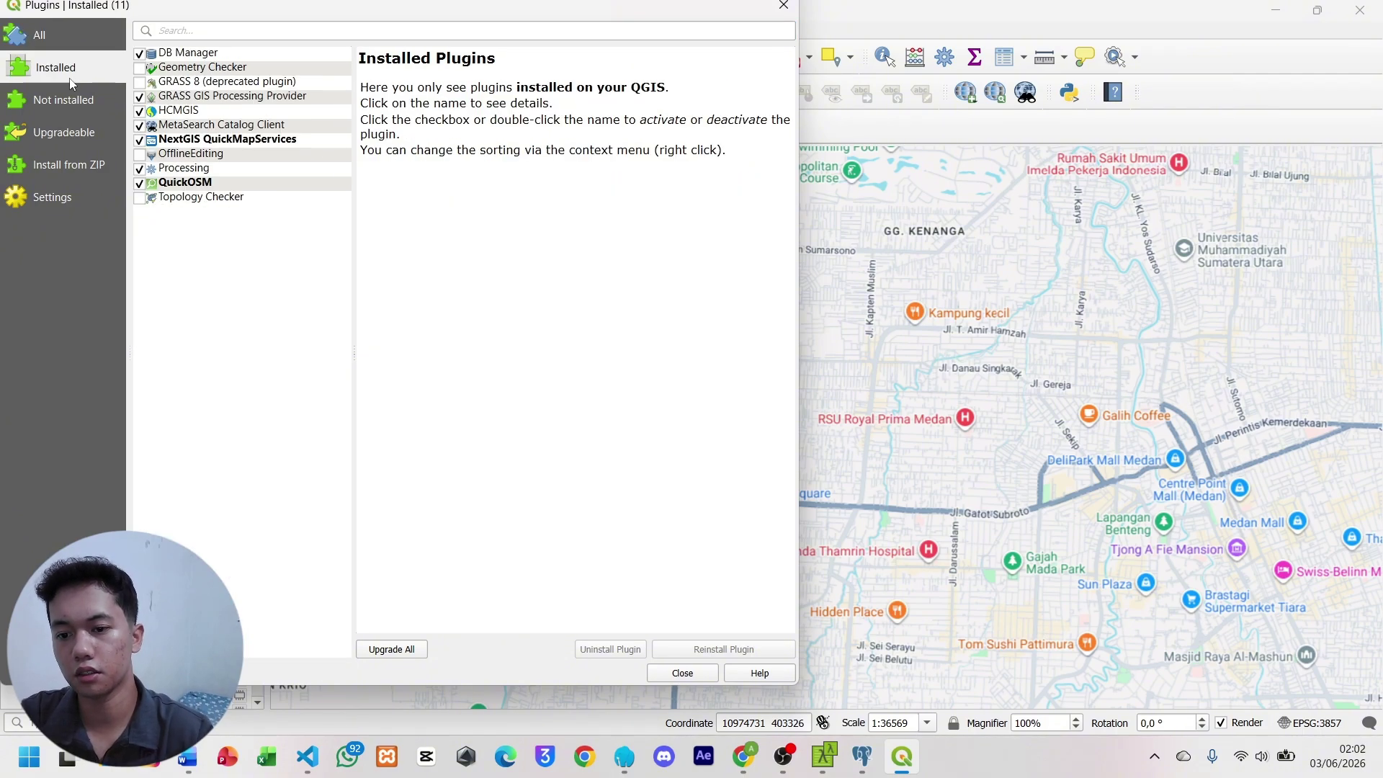
{"action": "left_click", "coordinate": [235, 185]}
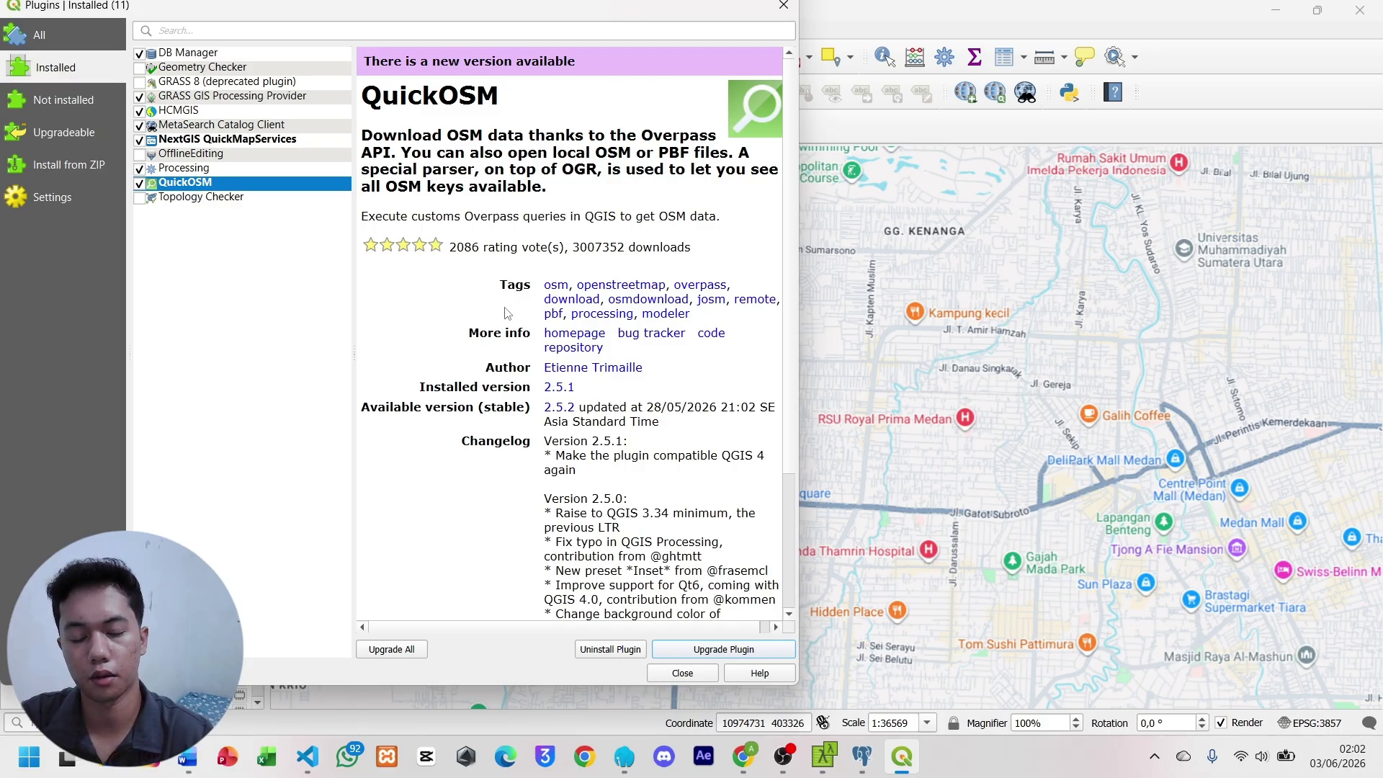
{"action": "left_click", "coordinate": [653, 670]}
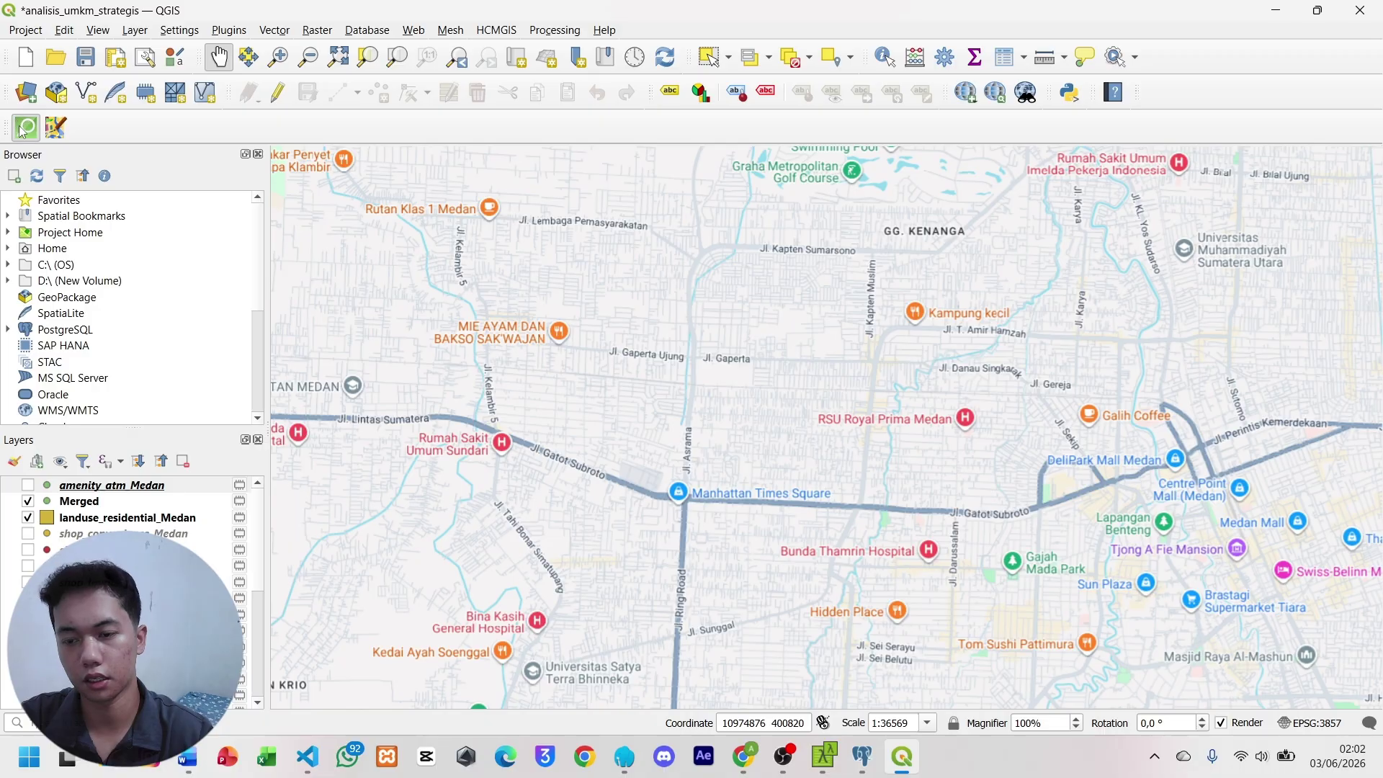
Open a QuickOSM quick query and set its key to amenity.
{"action": "left_click", "coordinate": [26, 128]}
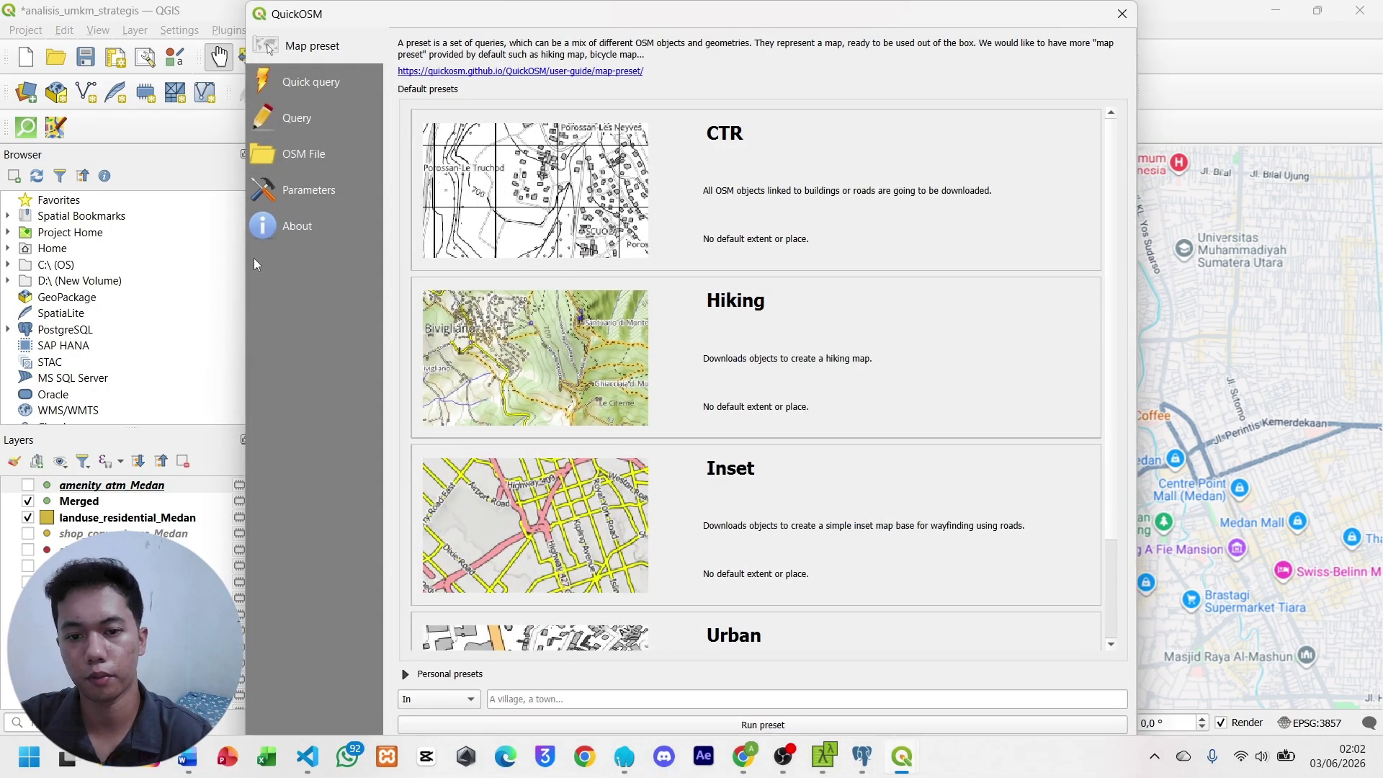
{"action": "left_click", "coordinate": [338, 85]}
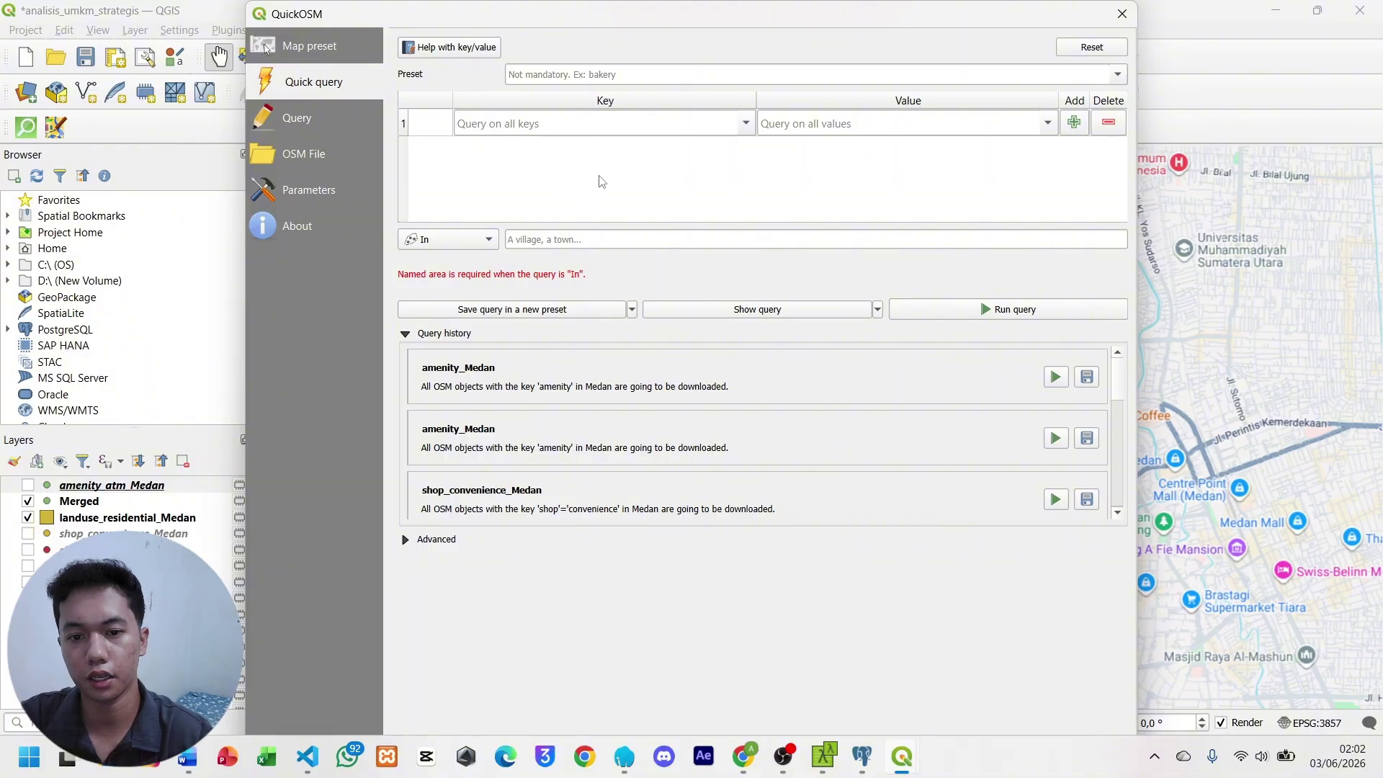
{"action": "left_click", "coordinate": [599, 121]}
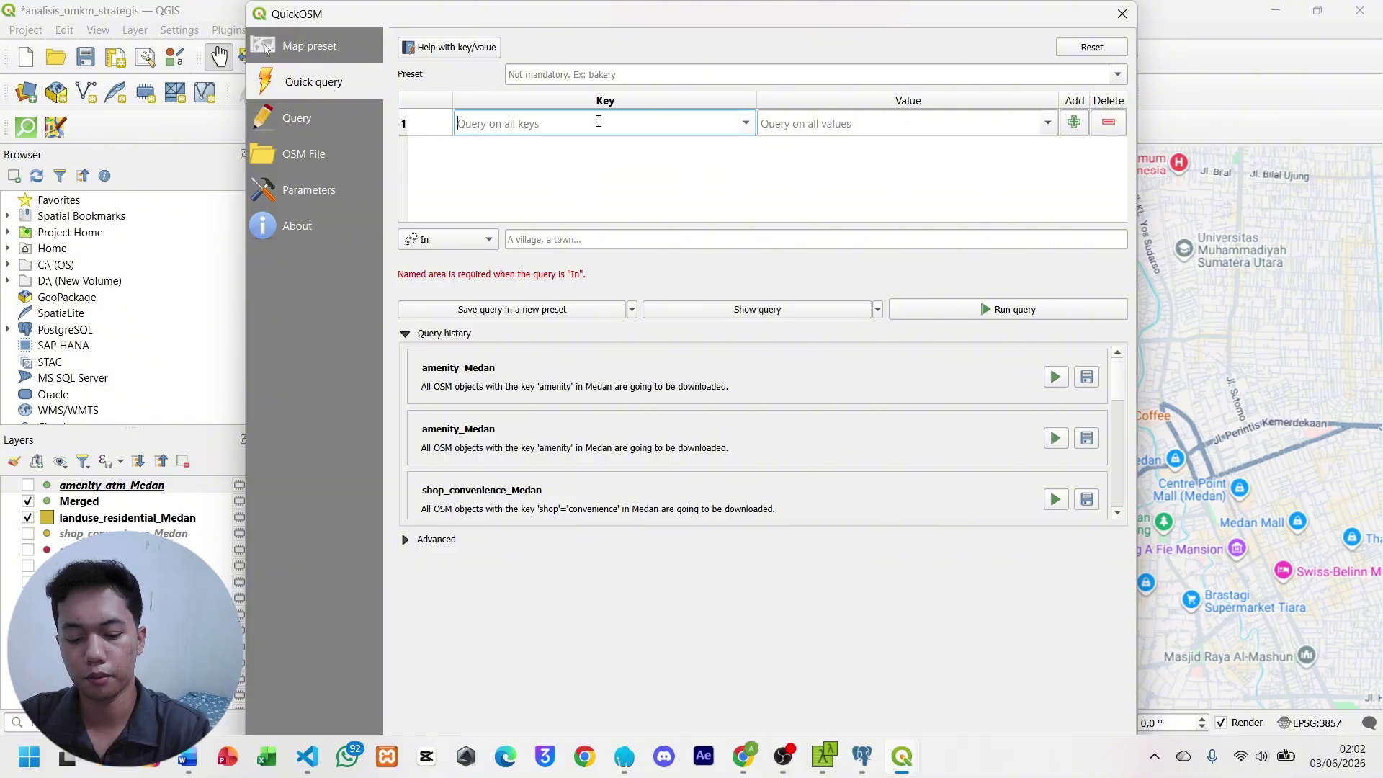
{"action": "type", "text": "ami"}
{"action": "key", "text": "BackSpace"}
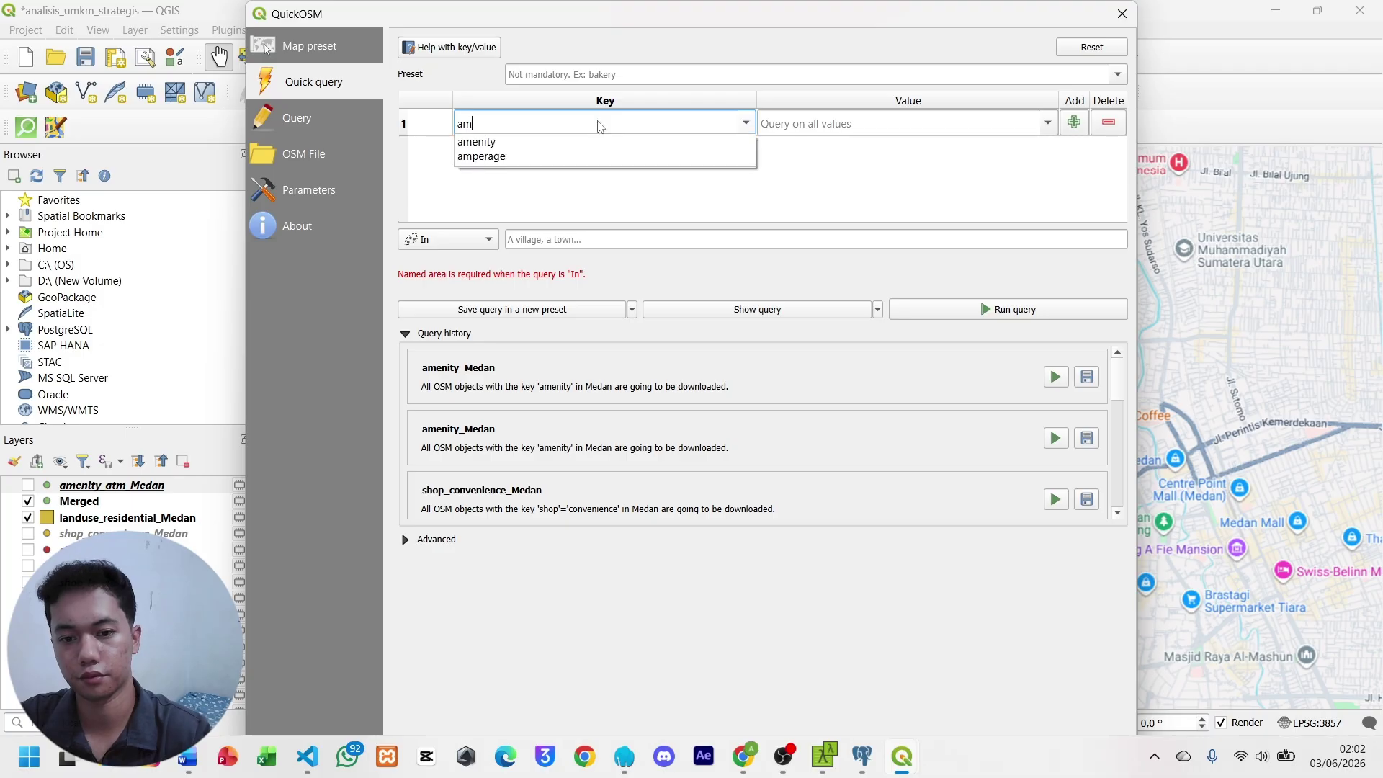
{"action": "left_click", "coordinate": [583, 141]}
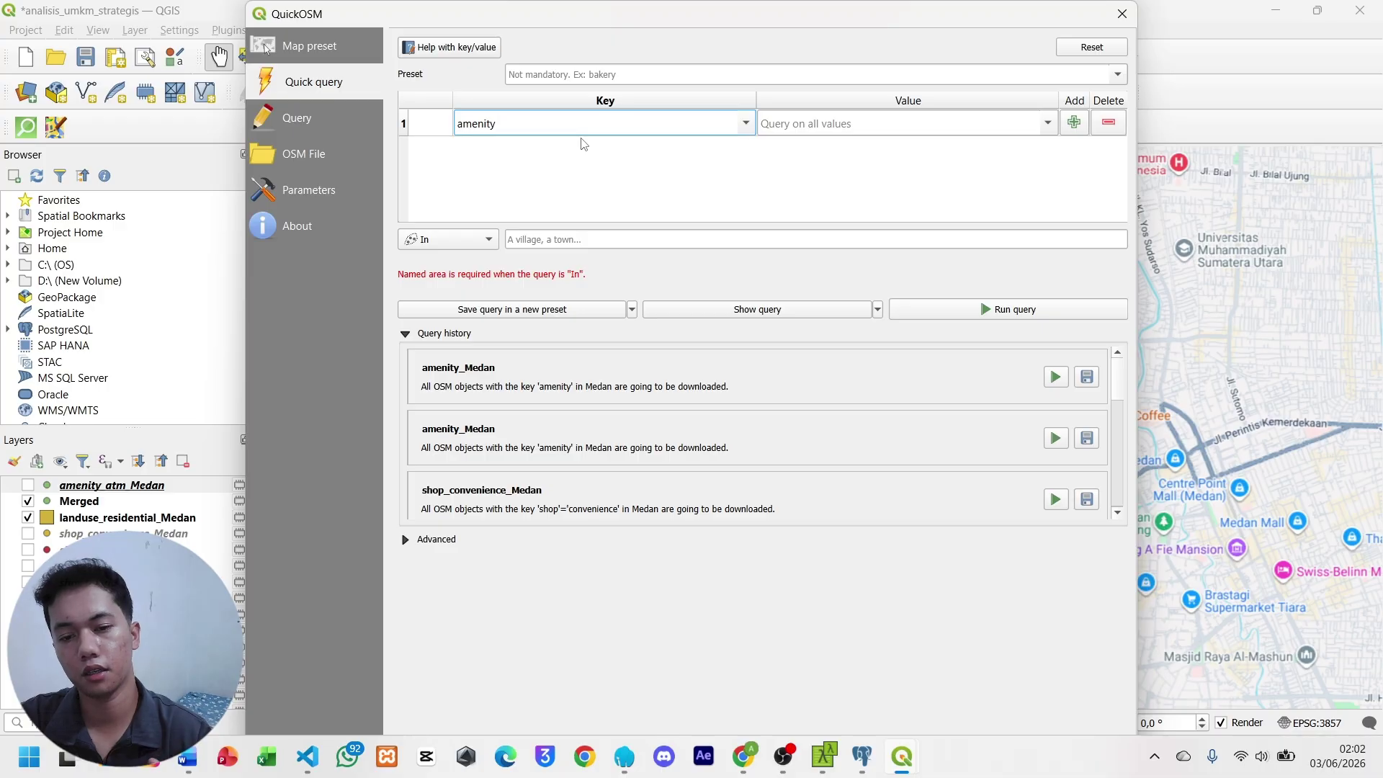
Leave the query value unrestricted and set the search area to Medan.
{"action": "left_click", "coordinate": [774, 137]}
{"action": "left_click", "coordinate": [607, 238]}
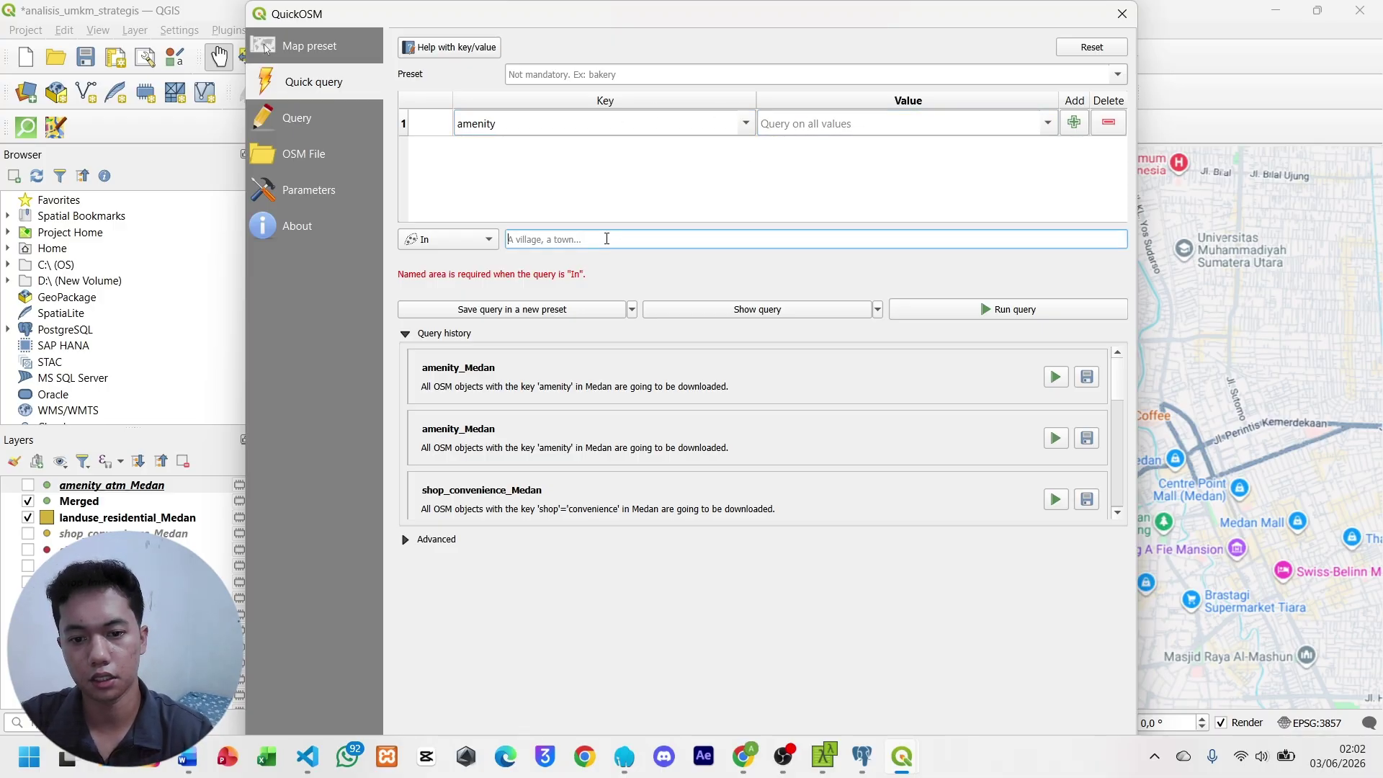
{"action": "type", "text": "Medan"}
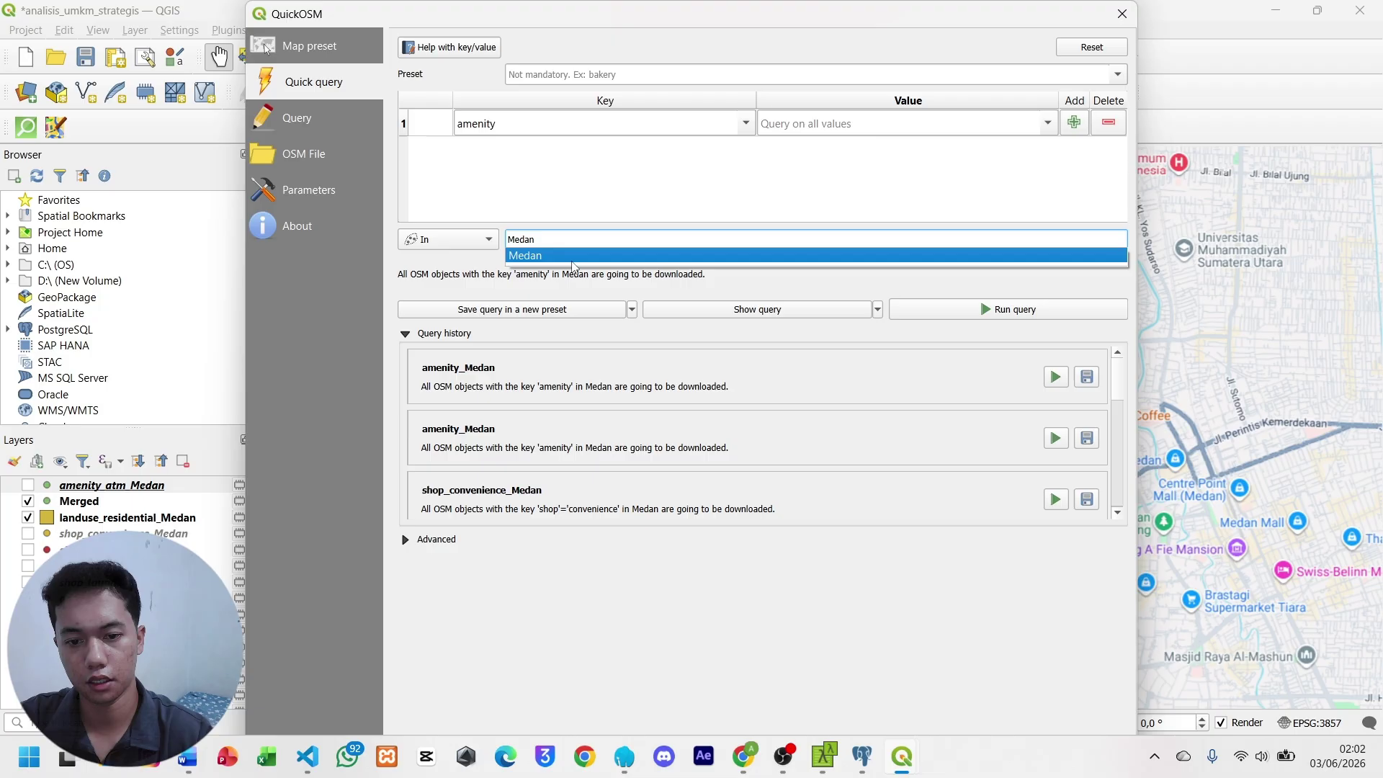
{"action": "left_click", "coordinate": [575, 261]}
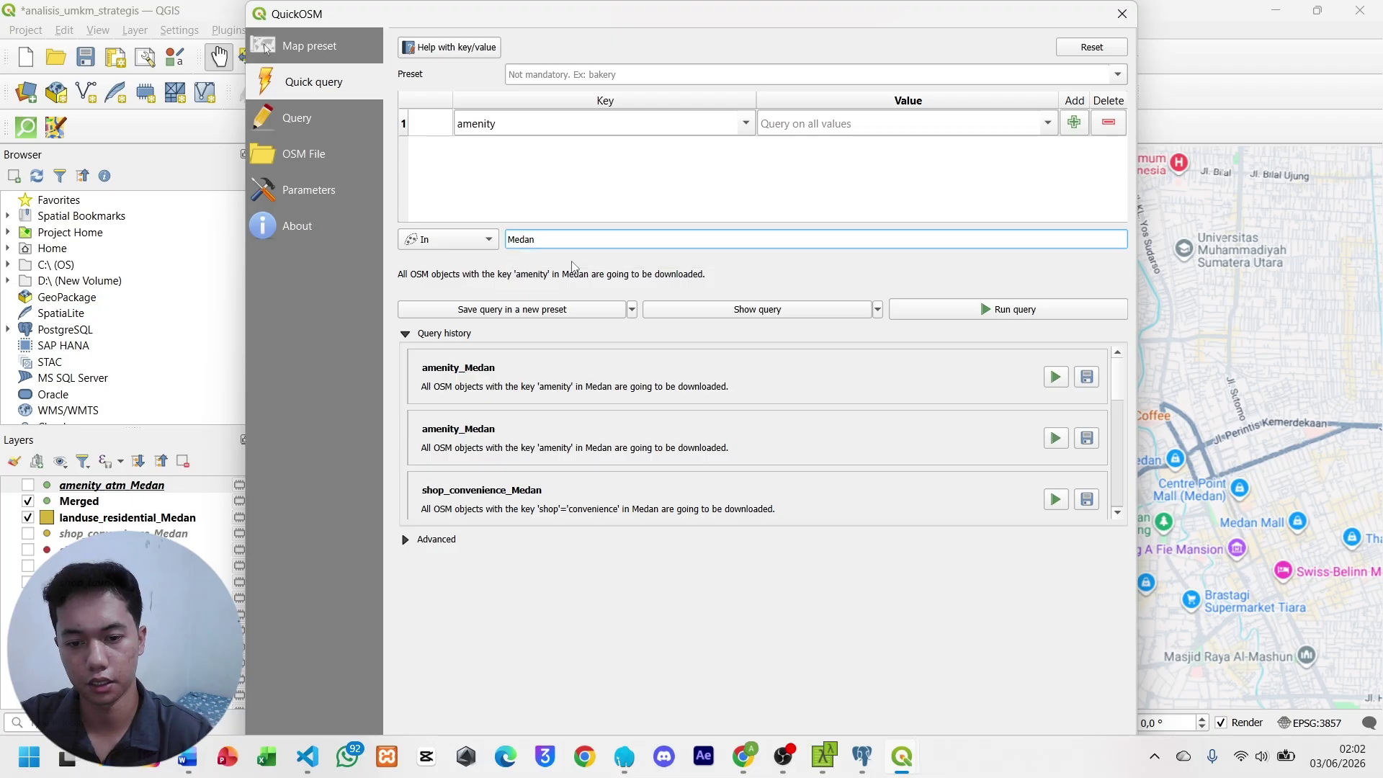
Restrict the amenity query for Medan to nodes with points as the only output geometry, and run it.
{"action": "left_click", "coordinate": [408, 540]}
{"action": "left_click", "coordinate": [413, 510]}
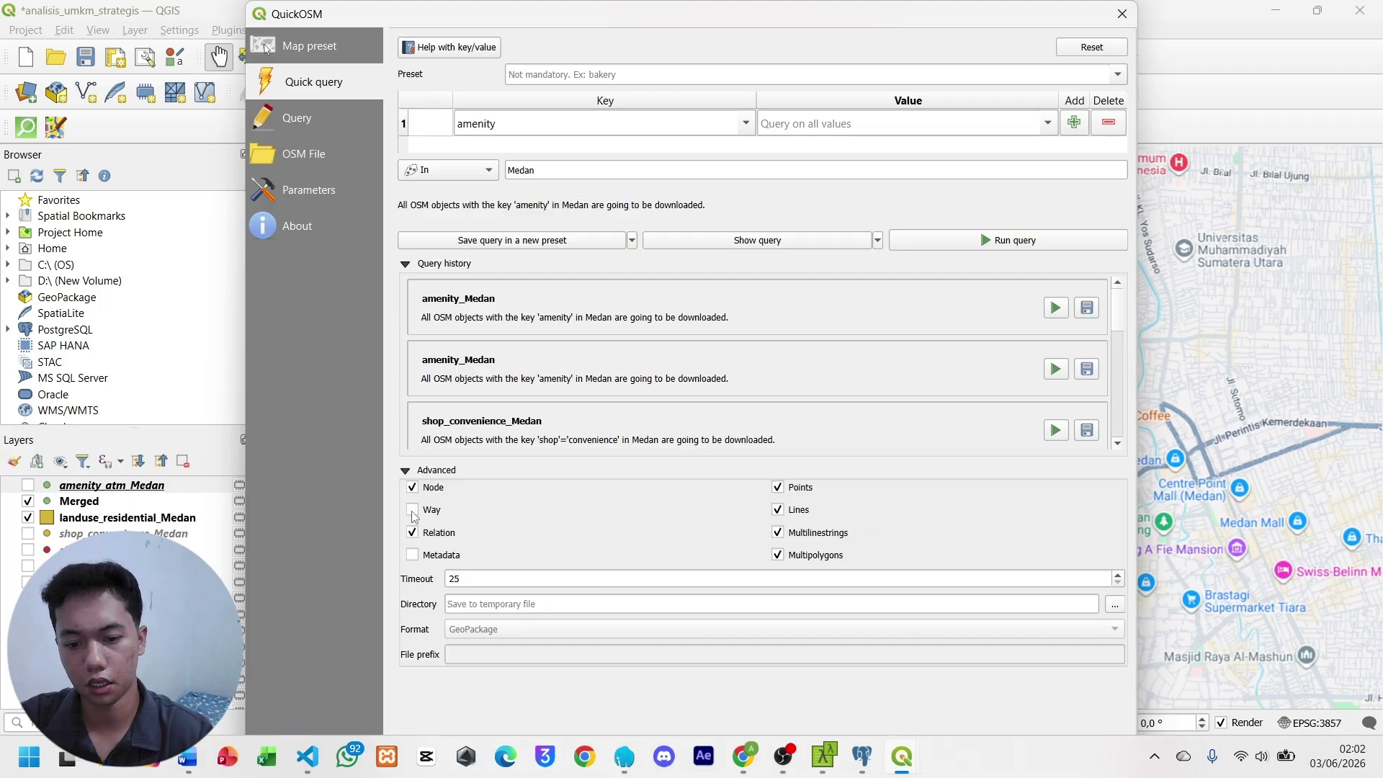
{"action": "left_click", "coordinate": [778, 510]}
{"action": "left_click", "coordinate": [778, 533]}
{"action": "left_click", "coordinate": [778, 555]}
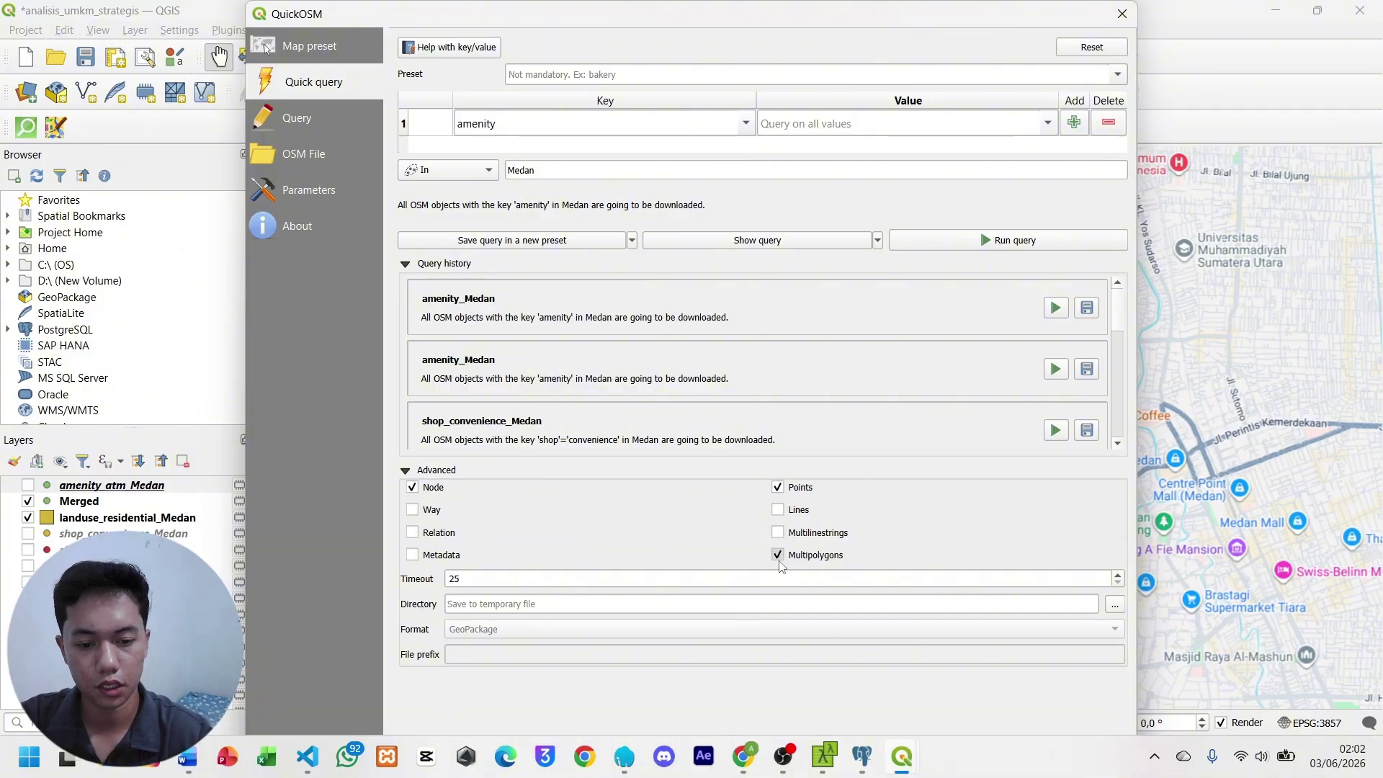
{"action": "left_click", "coordinate": [977, 239]}
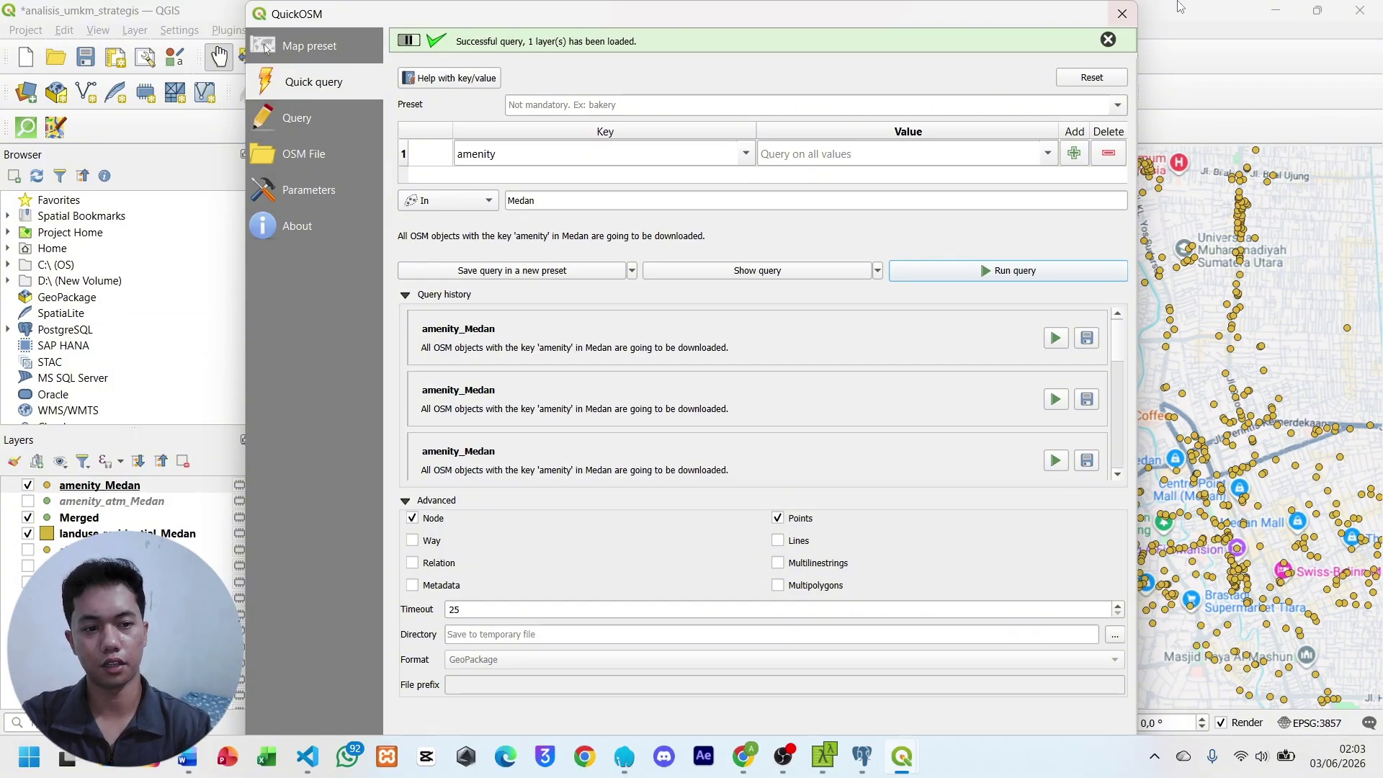
{"action": "left_click", "coordinate": [1129, 20]}
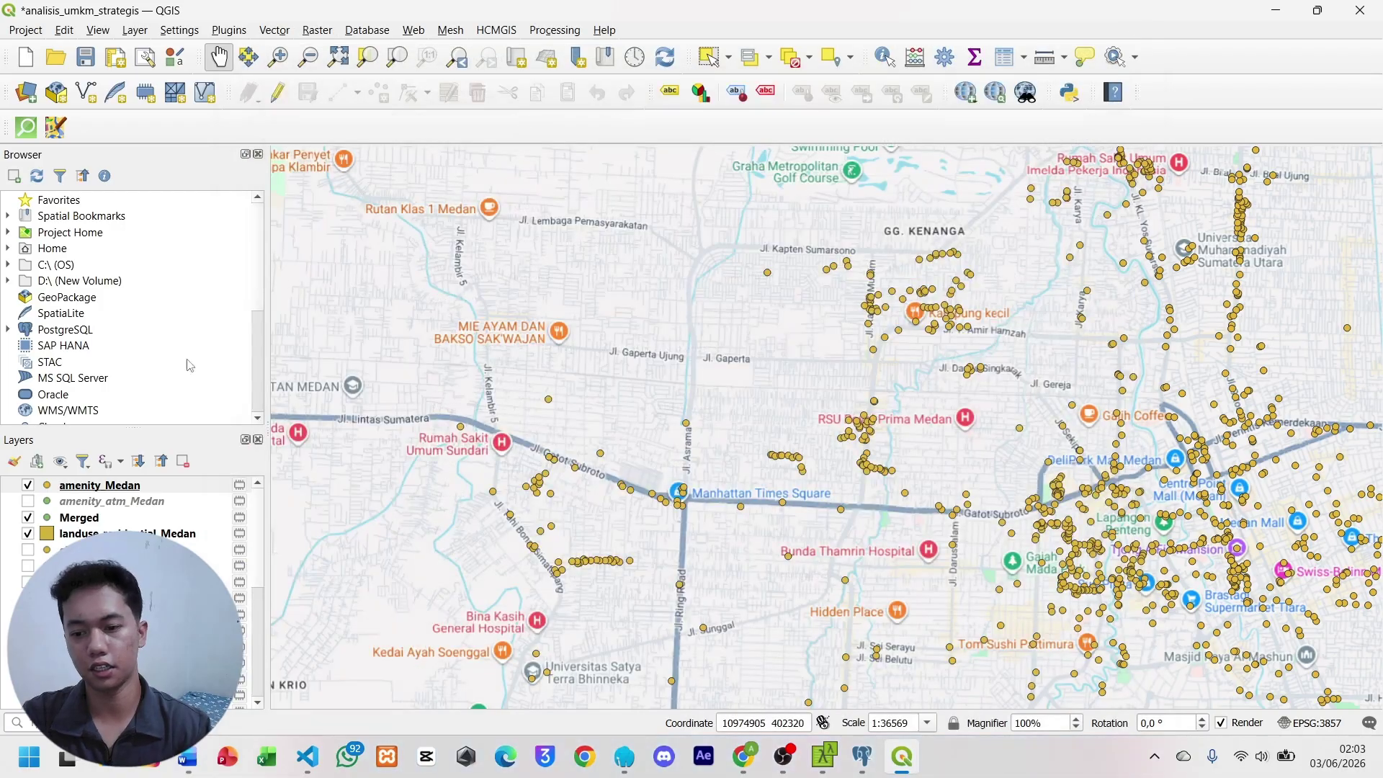
Toggle the amenity_Medan layer off and on, and examine how its points are distributed across the city.
{"action": "left_click", "coordinate": [28, 486]}
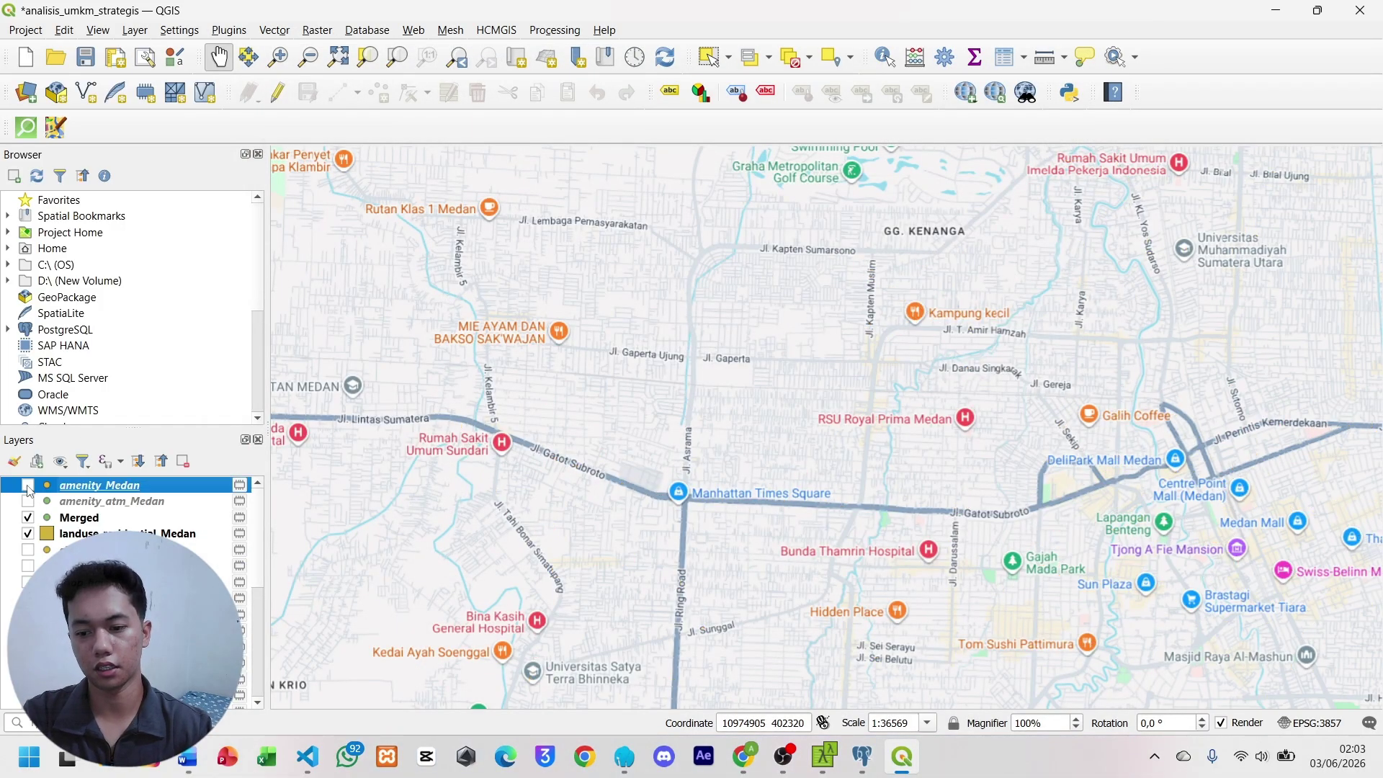
{"action": "left_click", "coordinate": [28, 486]}
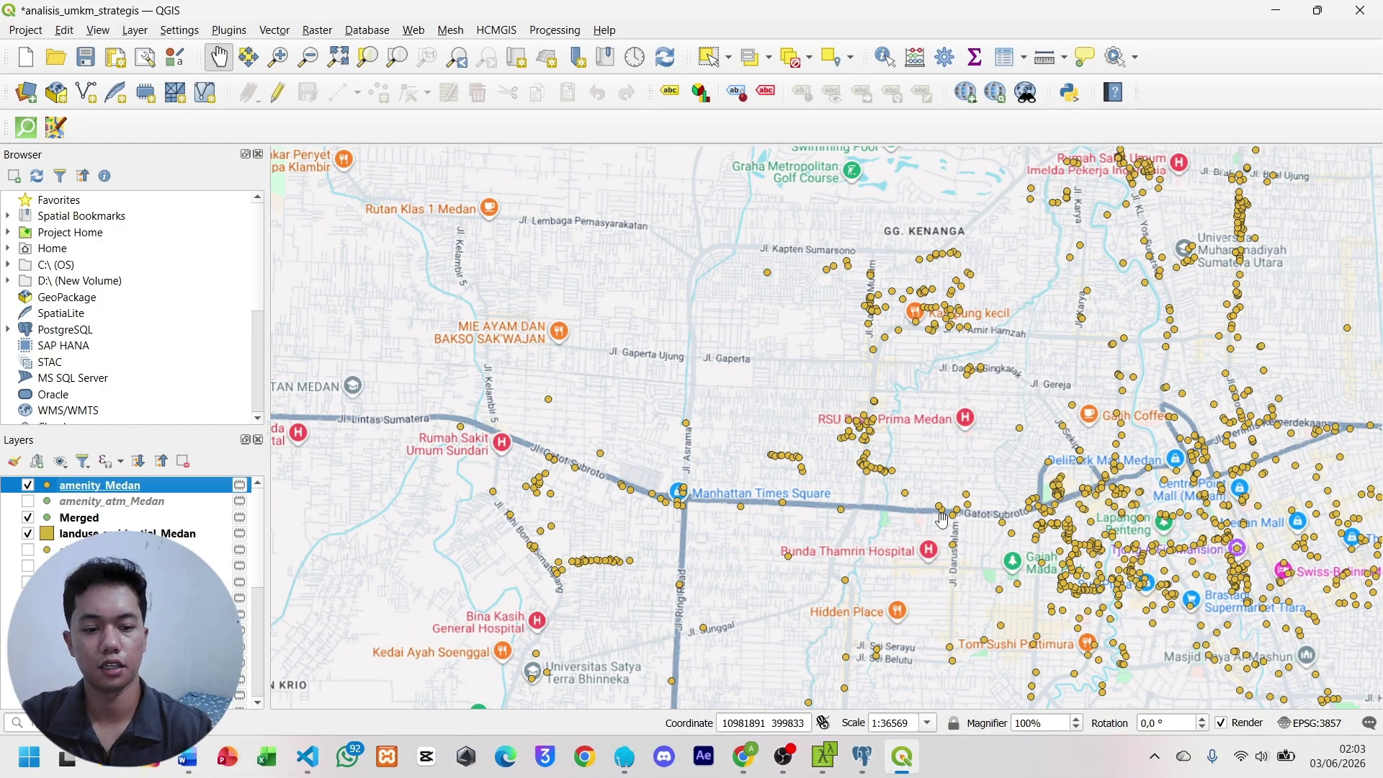
{"action": "scroll", "coordinate": [913, 531], "scroll_direction": "down", "scroll_amount": 1}
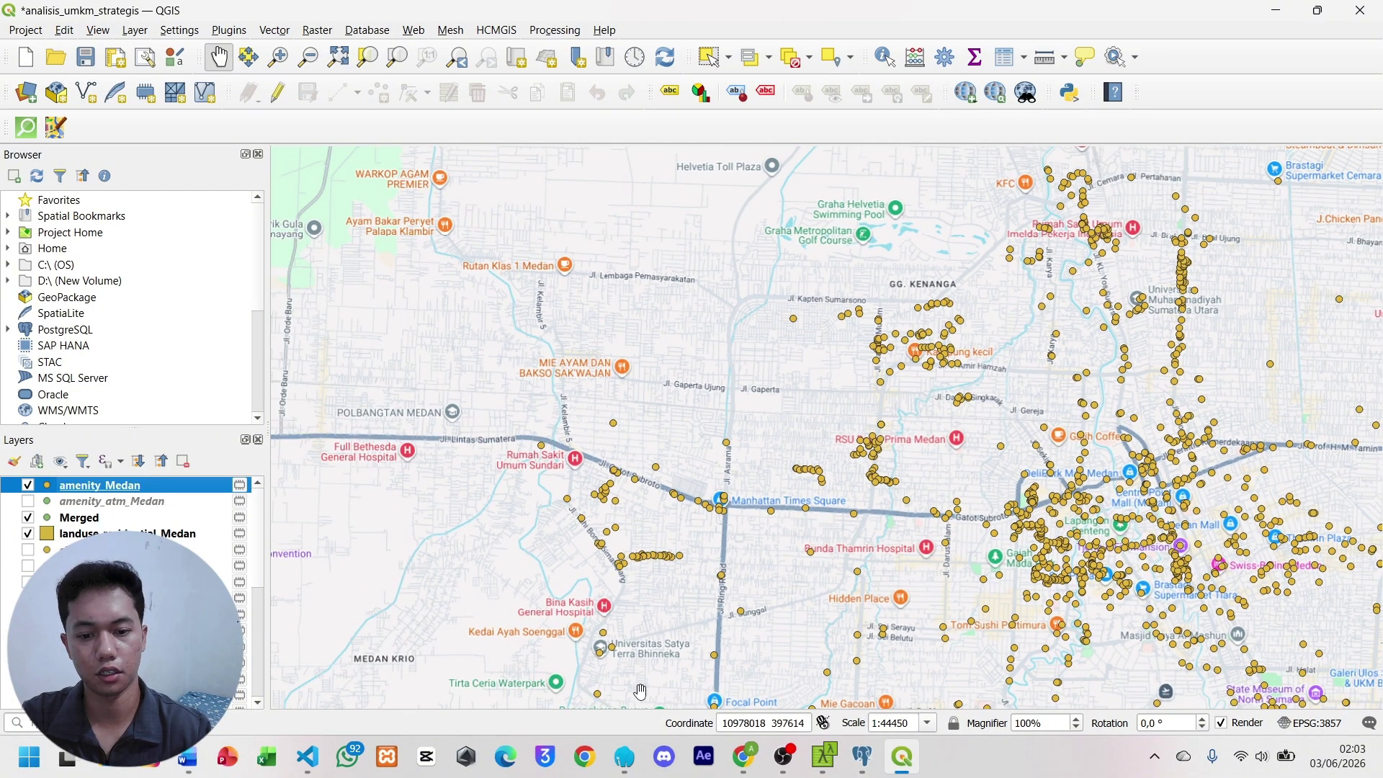
{"action": "left_click_drag", "start_coordinate": [848, 560], "coordinate": [574, 492]}
{"action": "scroll", "coordinate": [570, 489], "scroll_direction": "down", "scroll_amount": 2}
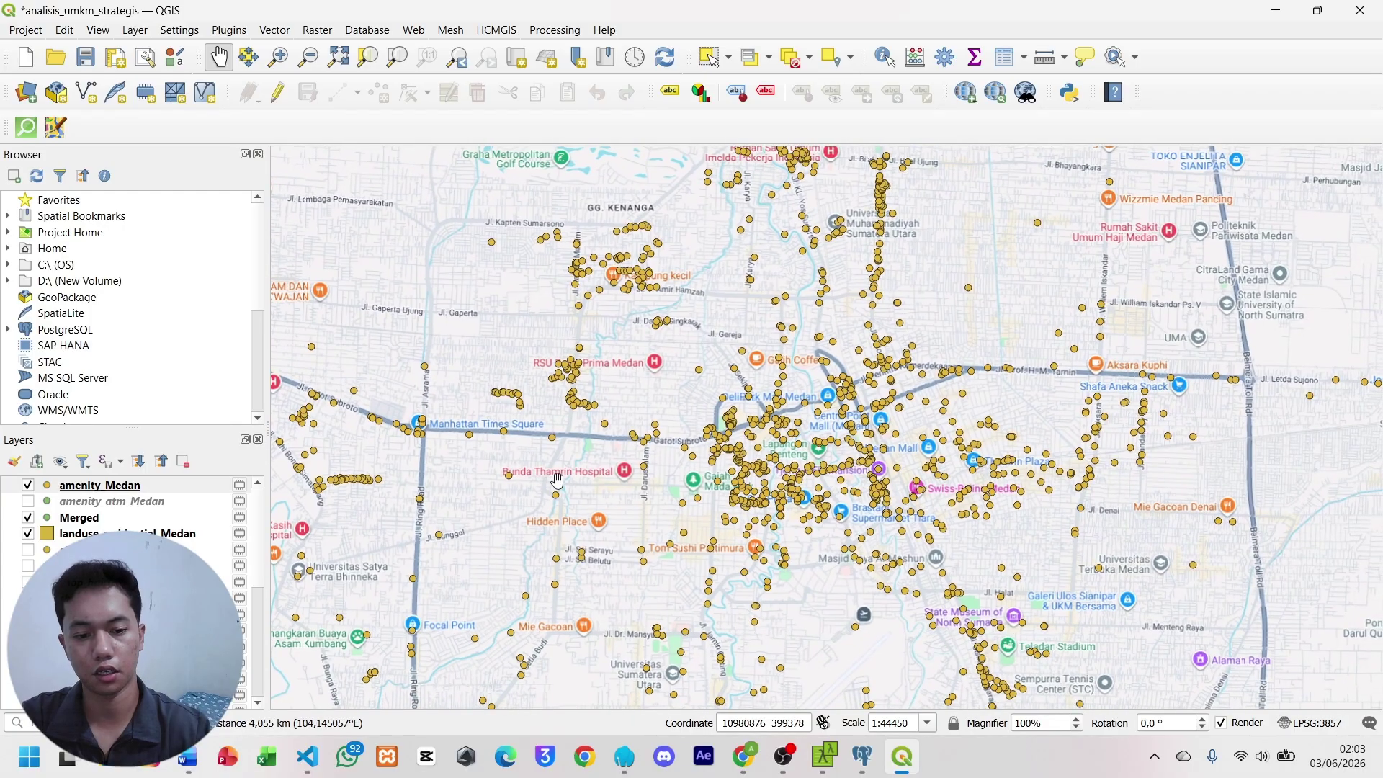
{"action": "scroll", "coordinate": [557, 481], "scroll_direction": "down", "scroll_amount": 2}
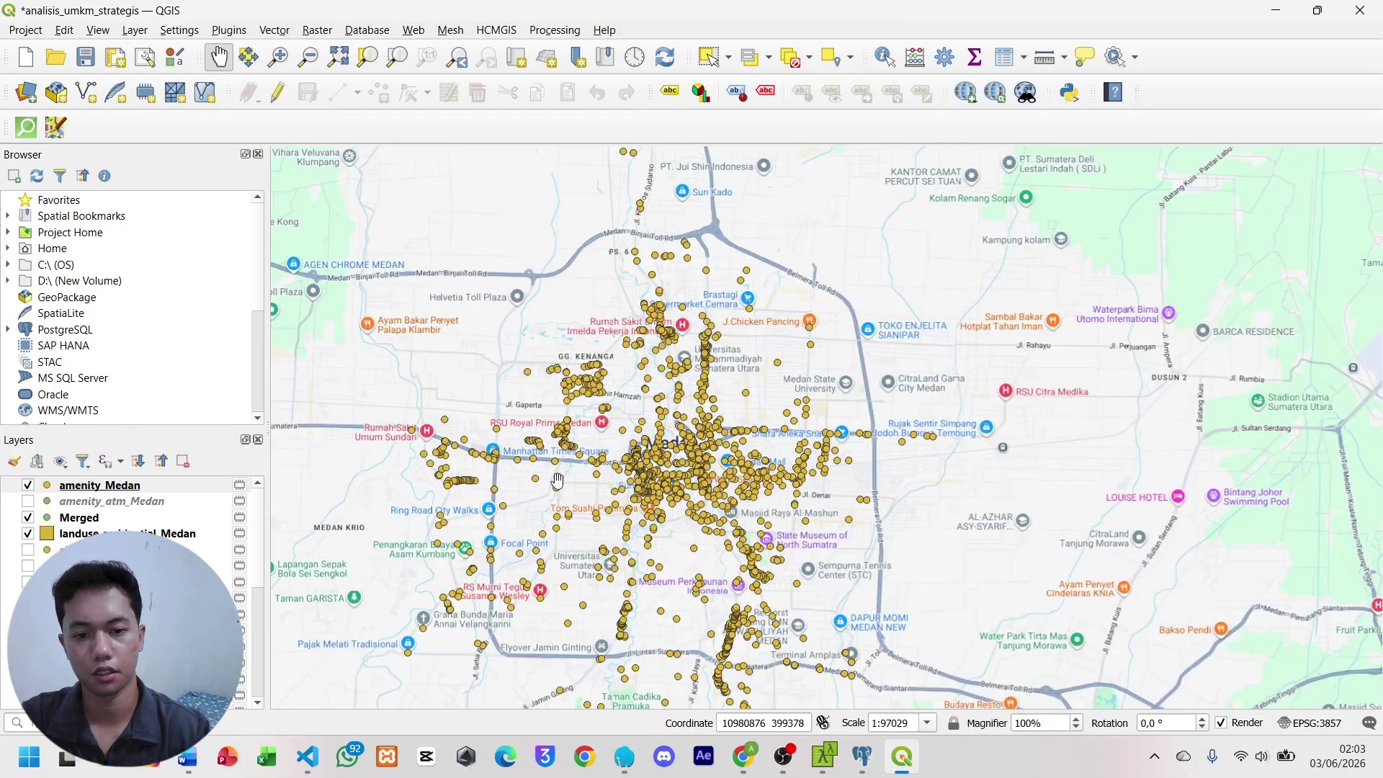
{"action": "scroll", "coordinate": [558, 481], "scroll_direction": "down", "scroll_amount": 2}
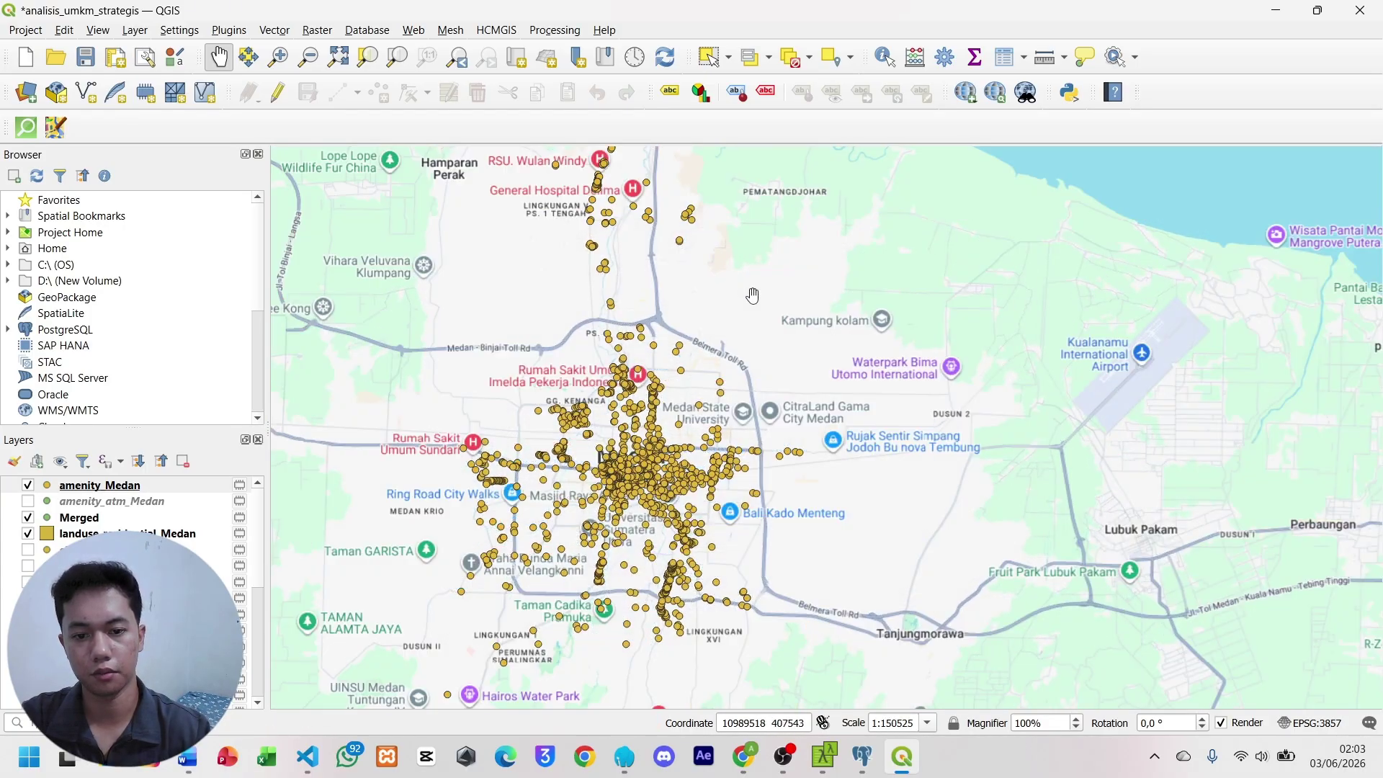
{"action": "left_click_drag", "start_coordinate": [752, 295], "coordinate": [789, 433]}
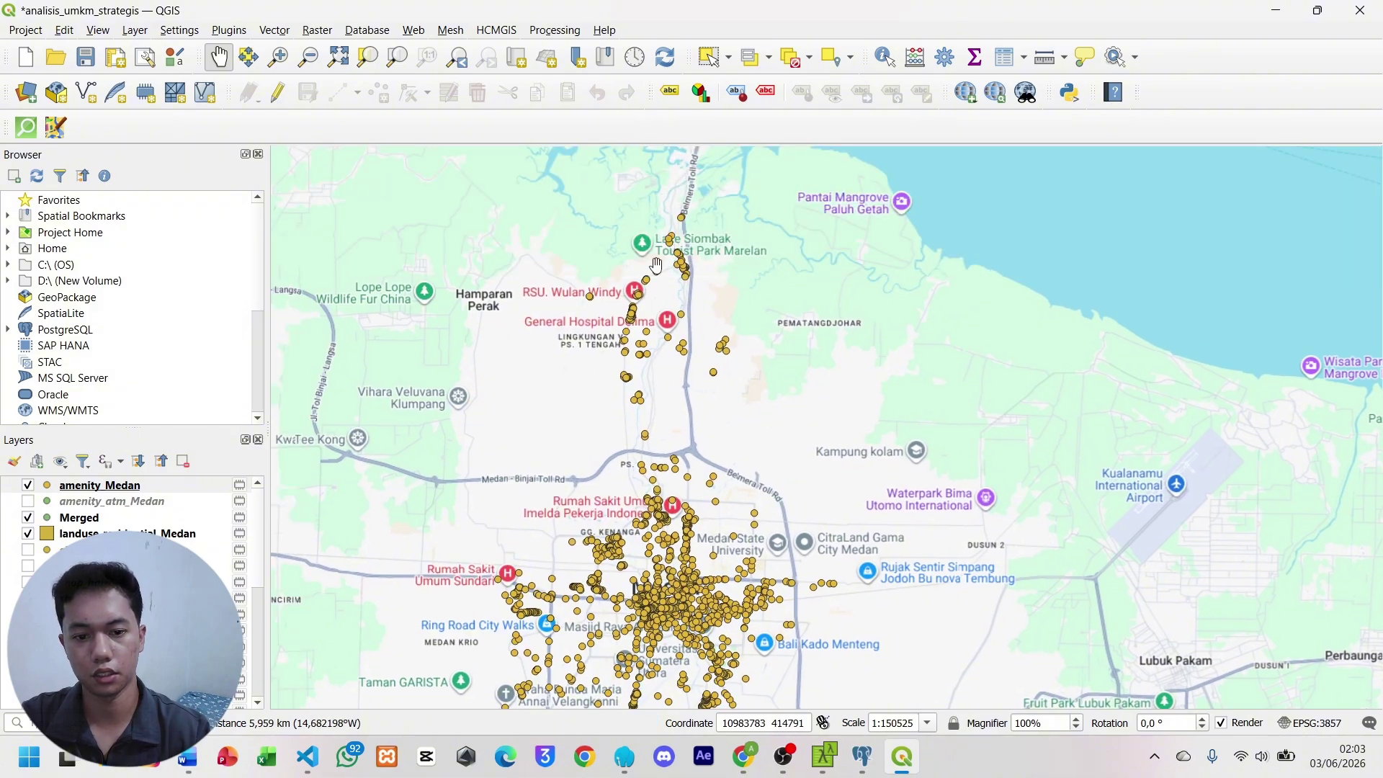
{"action": "left_click_drag", "start_coordinate": [703, 462], "coordinate": [722, 287]}
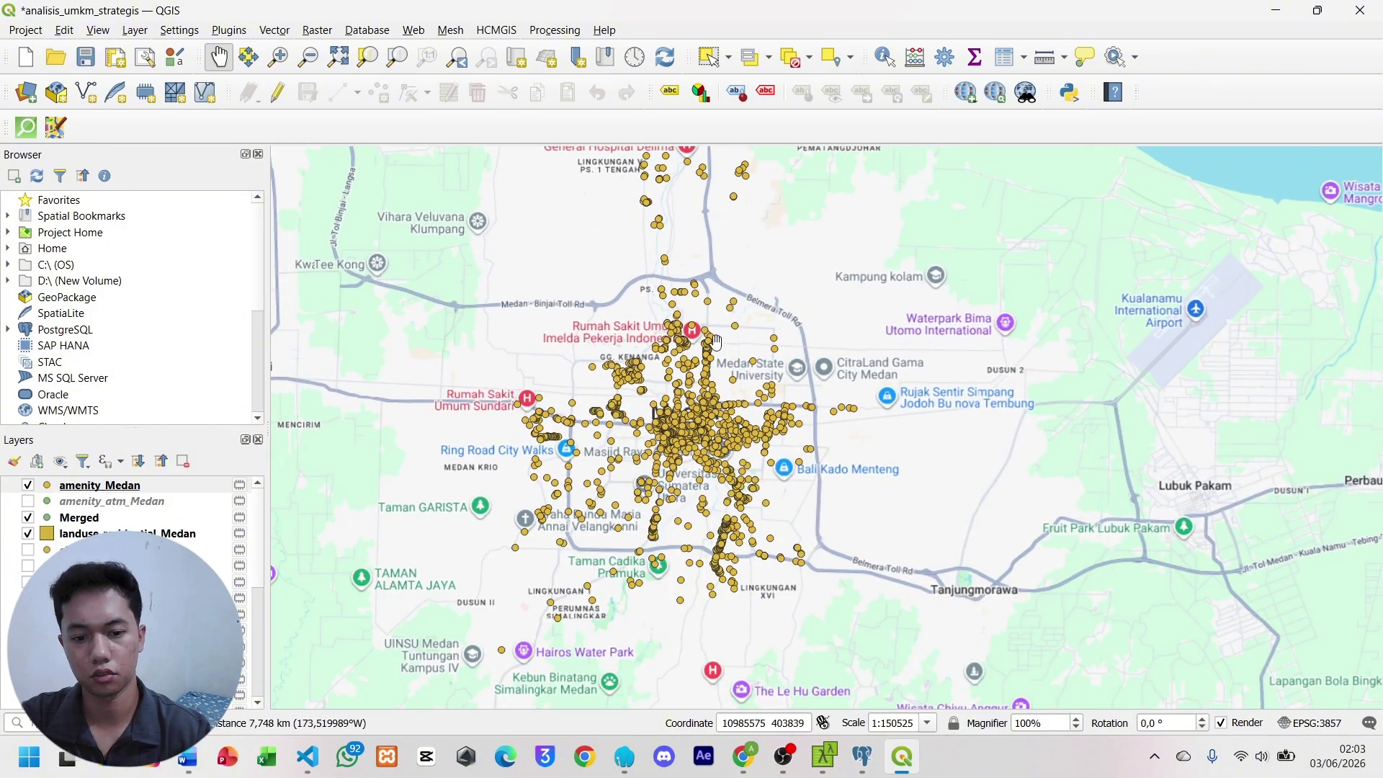
{"action": "scroll", "coordinate": [723, 380], "scroll_direction": "up", "scroll_amount": 1}
{"action": "scroll", "coordinate": [724, 380], "scroll_direction": "up", "scroll_amount": 4}
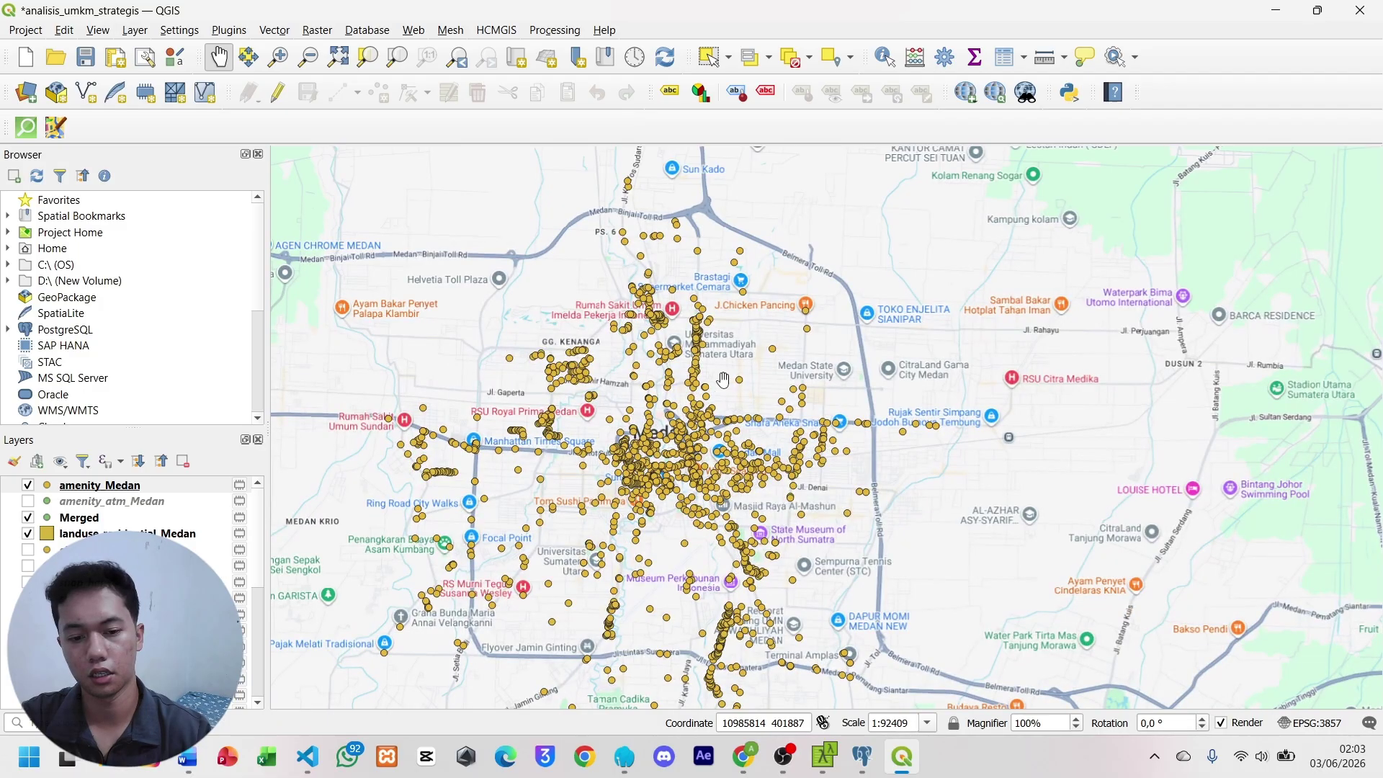
{"action": "scroll", "coordinate": [724, 380], "scroll_direction": "up", "scroll_amount": 4}
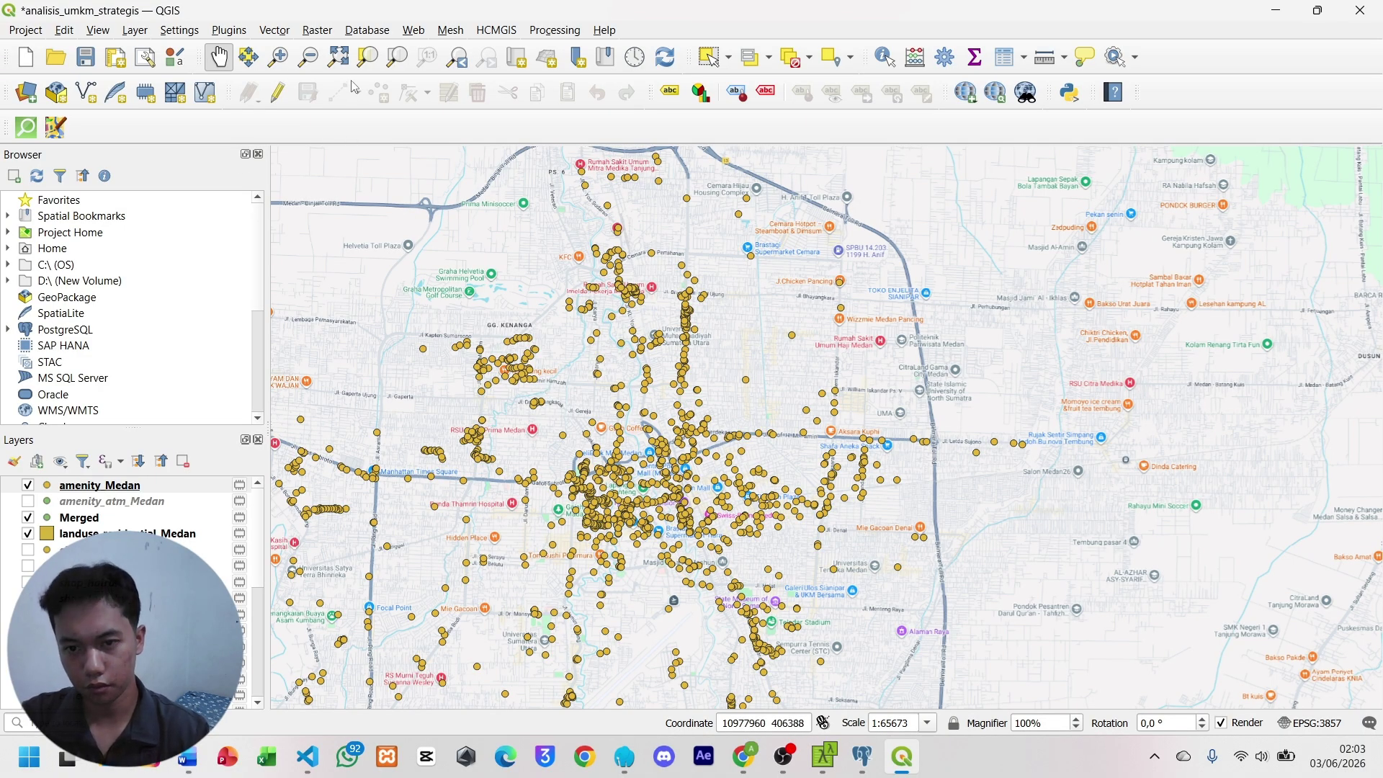
Try to connect to the SIG_UMKM PostgreSQL database in DB Manager, dismissing the credentials request.
{"action": "left_click", "coordinate": [352, 31]}
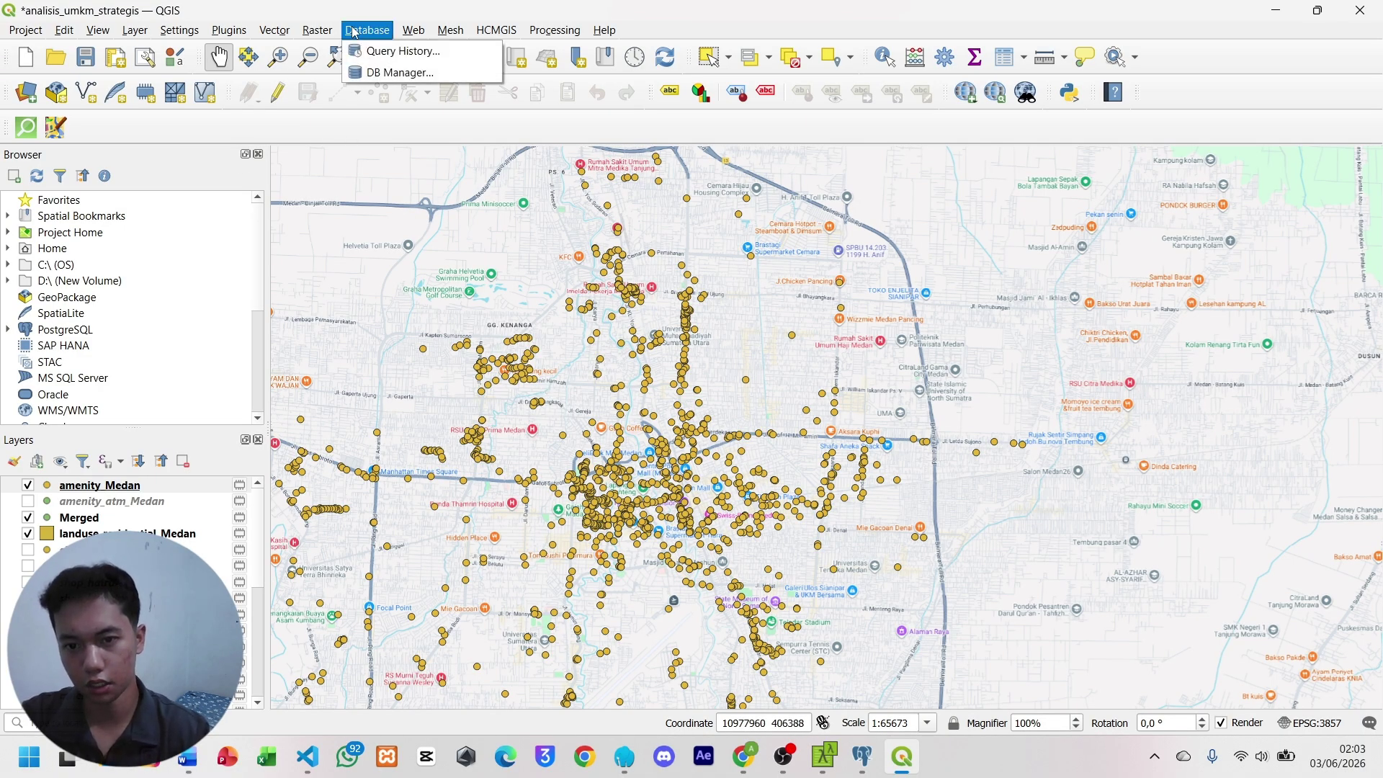
{"action": "left_click", "coordinate": [433, 73]}
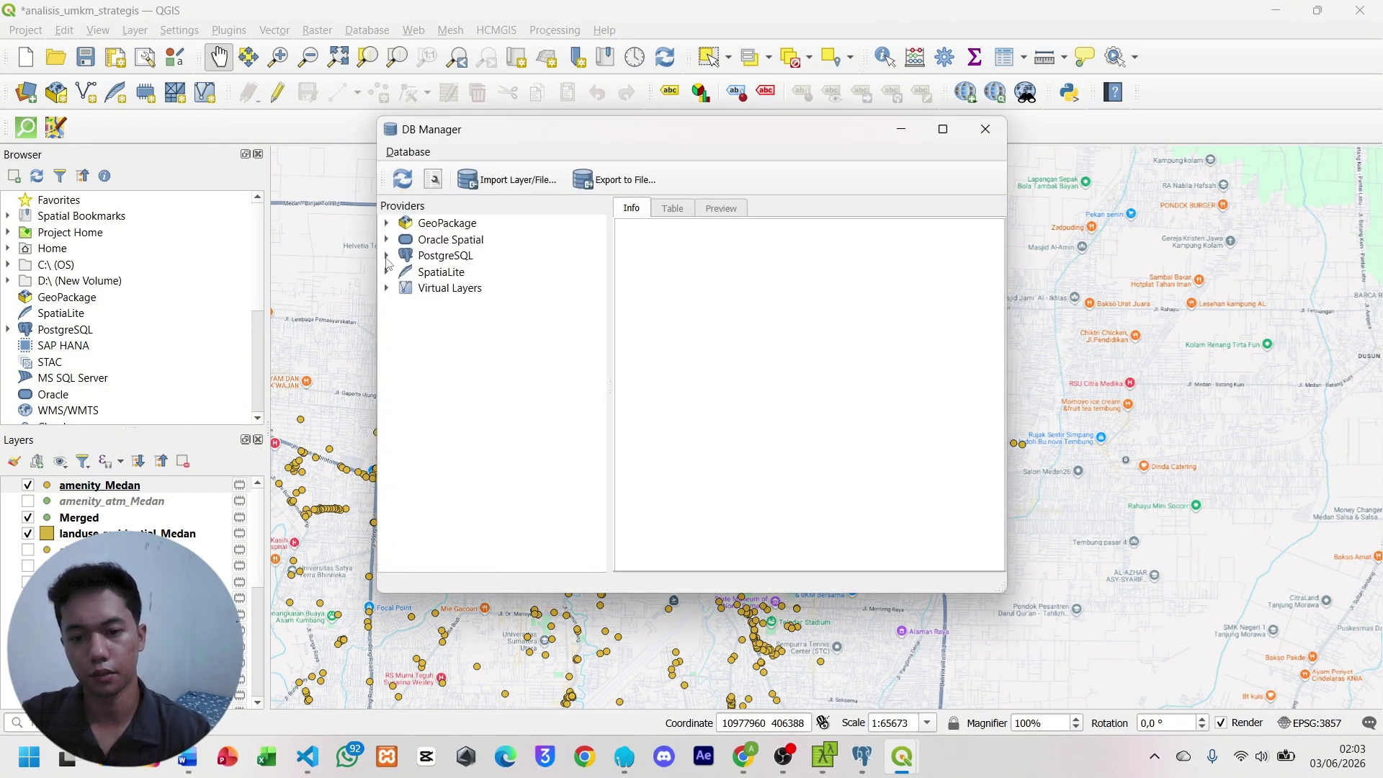
{"action": "left_click", "coordinate": [394, 257]}
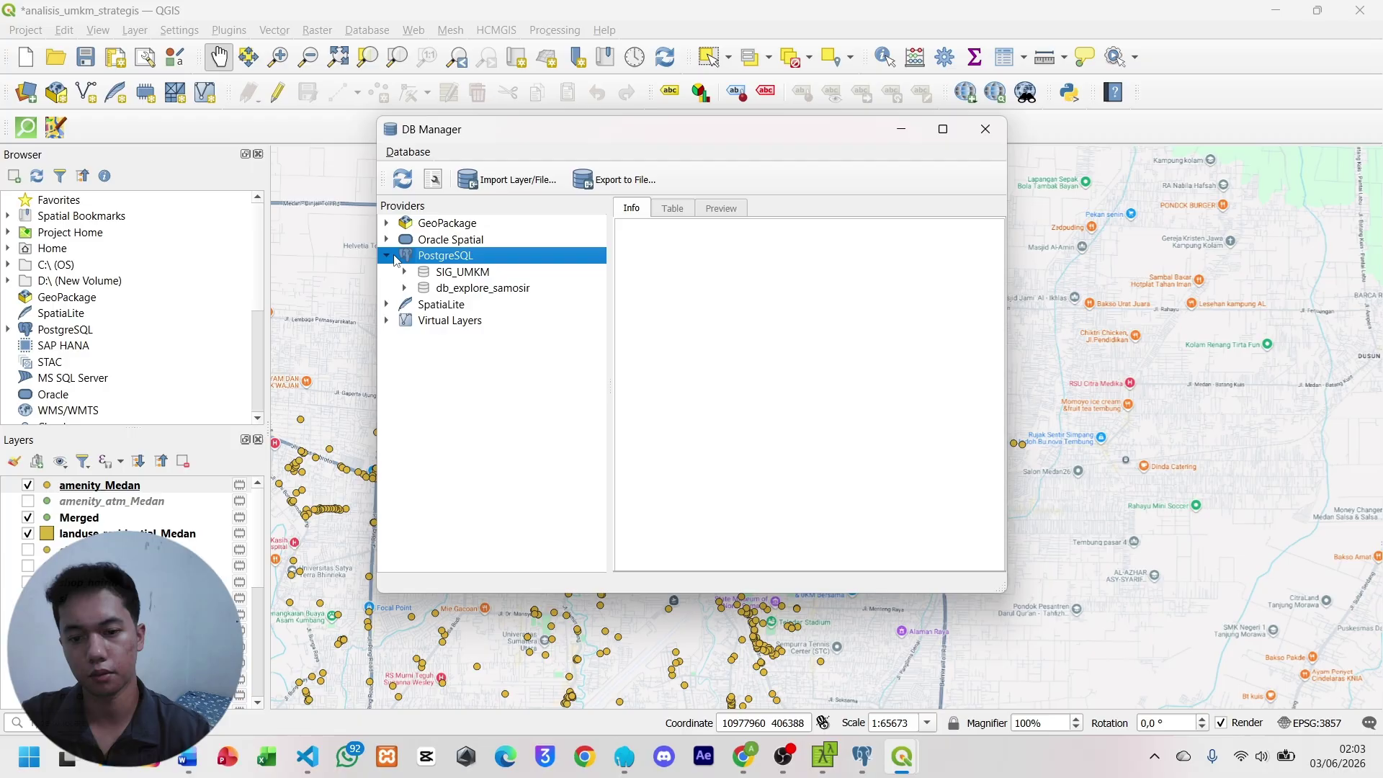
{"action": "left_click", "coordinate": [441, 271]}
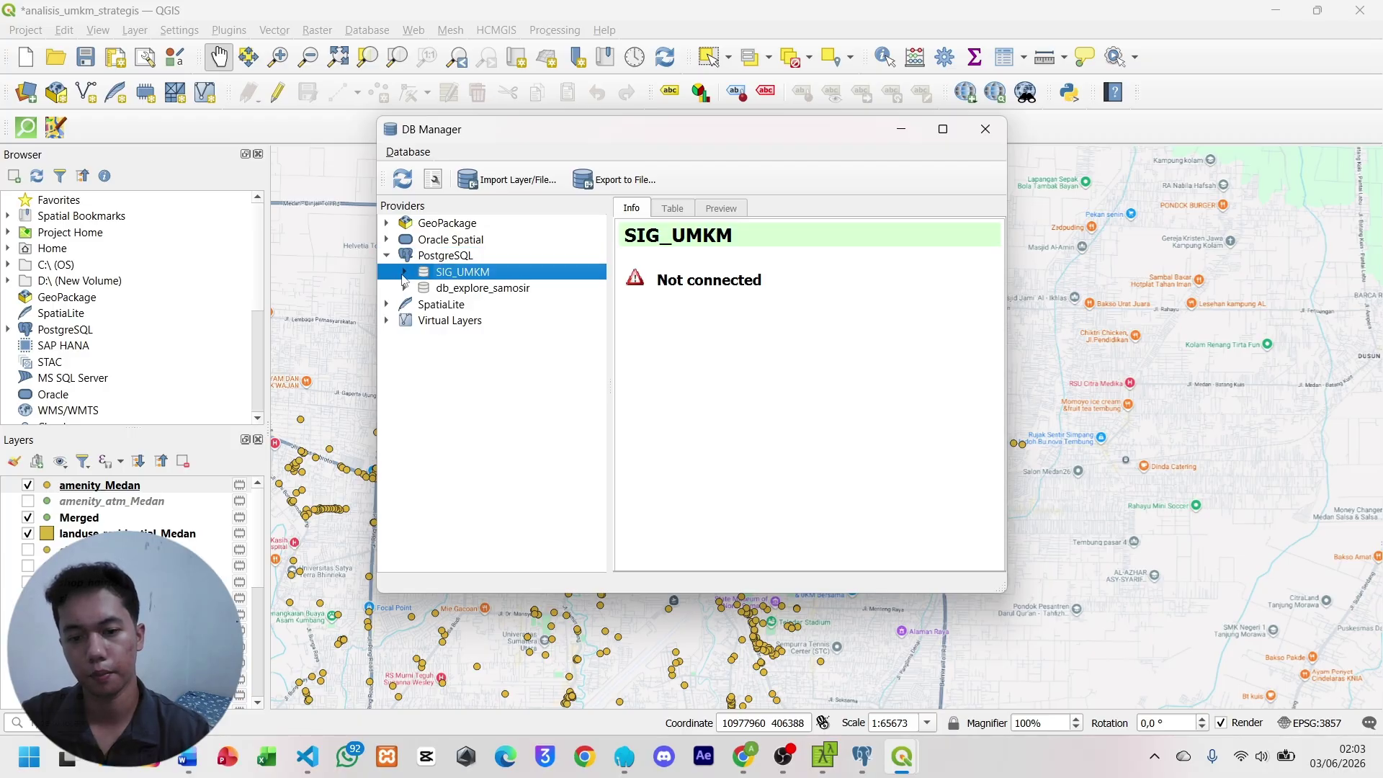
{"action": "left_click", "coordinate": [403, 273]}
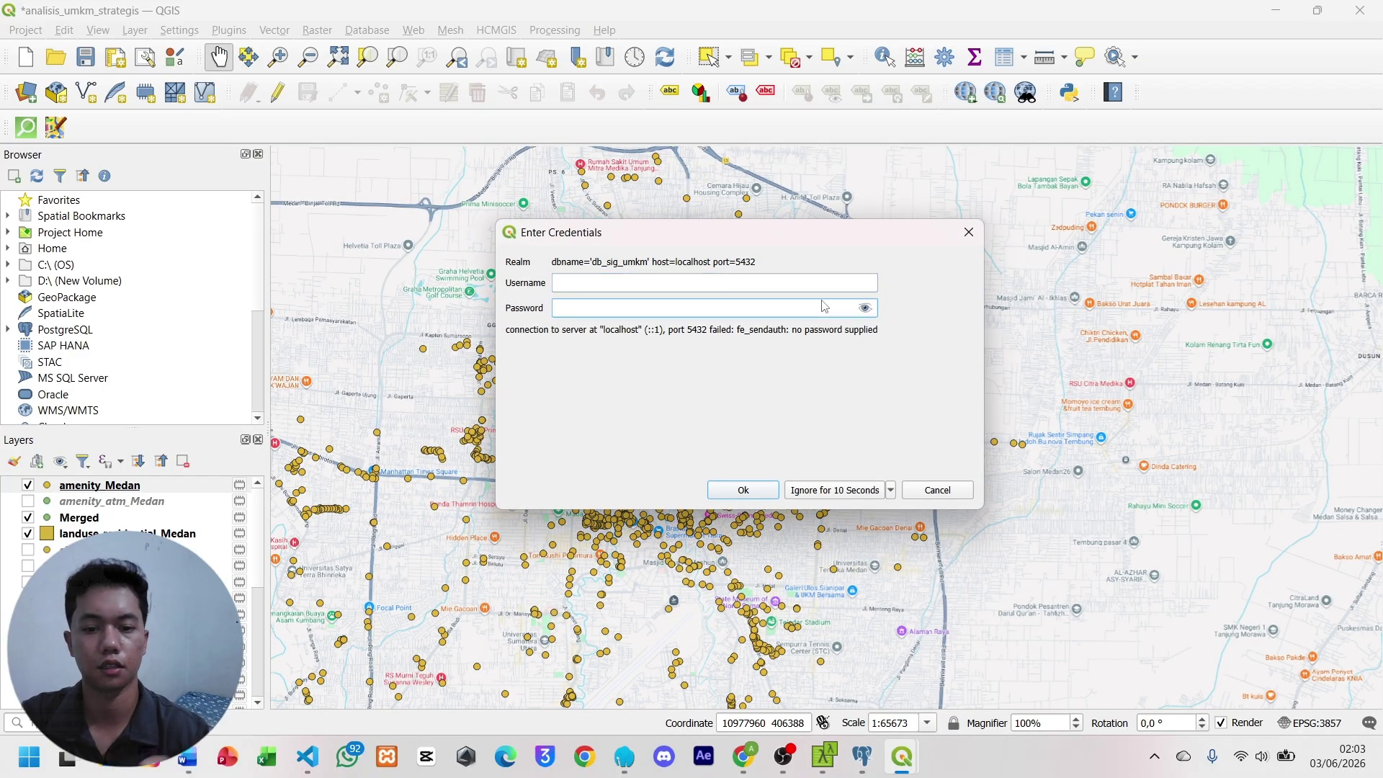
{"action": "left_click", "coordinate": [969, 236]}
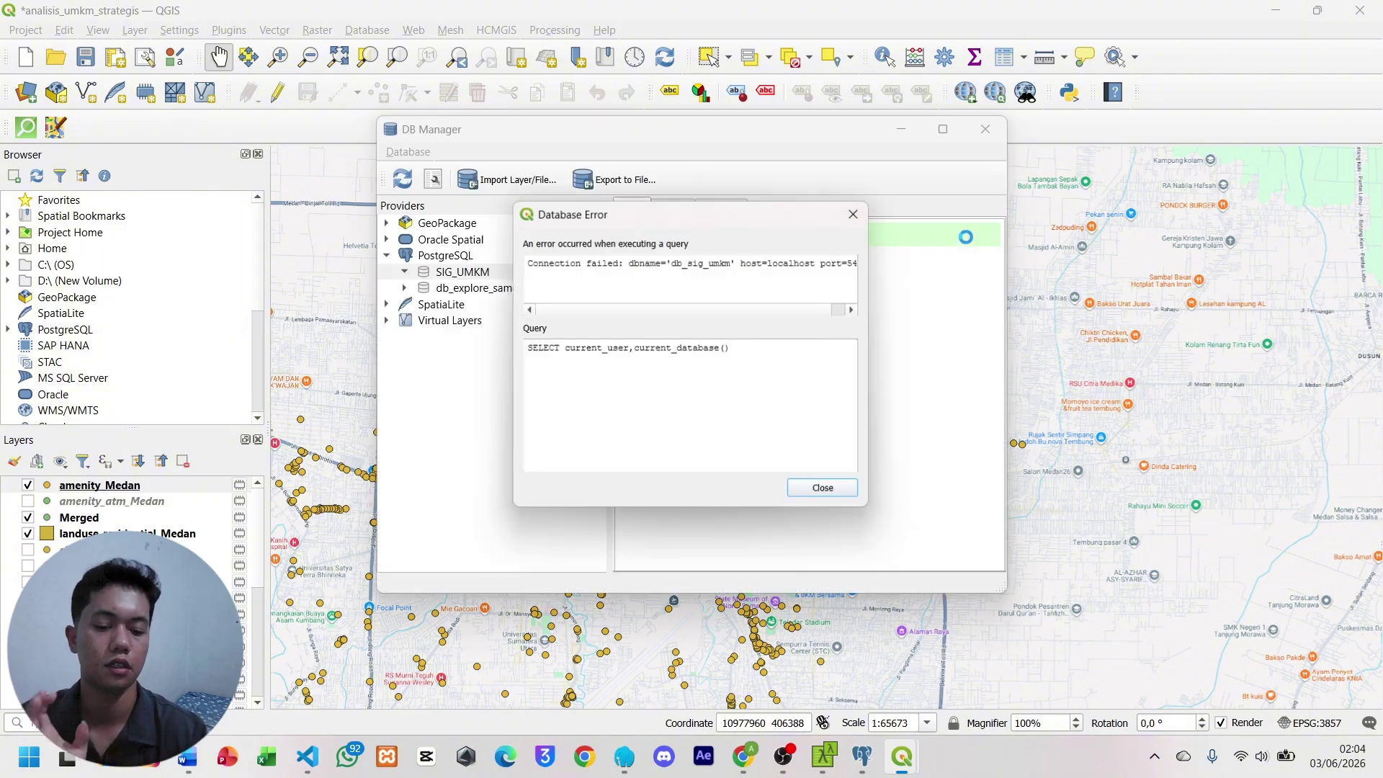
{"action": "left_click", "coordinate": [857, 213]}
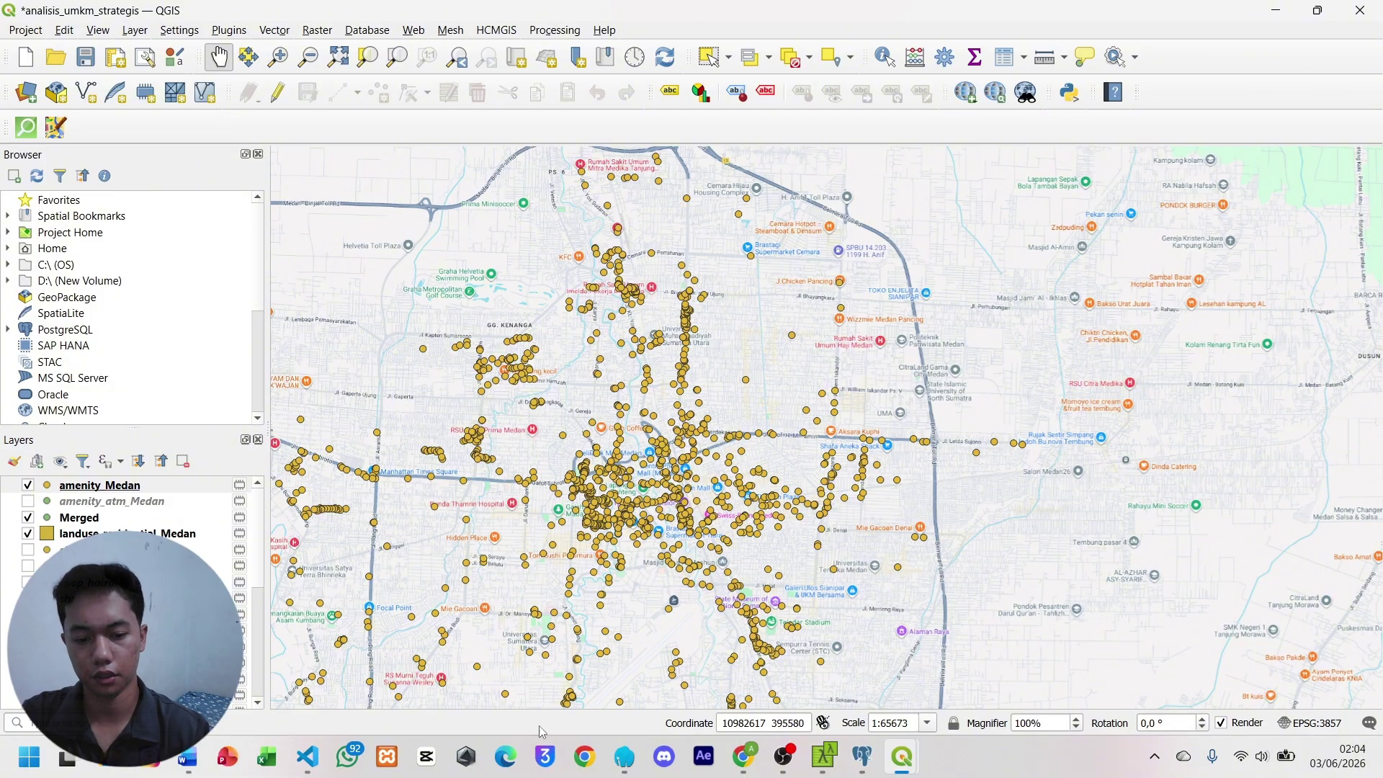
Switch to Chrome and compare the local LocaTech UMKM site with its locatech-umkm.up.railway.app deployment.
{"action": "left_click", "coordinate": [746, 768]}
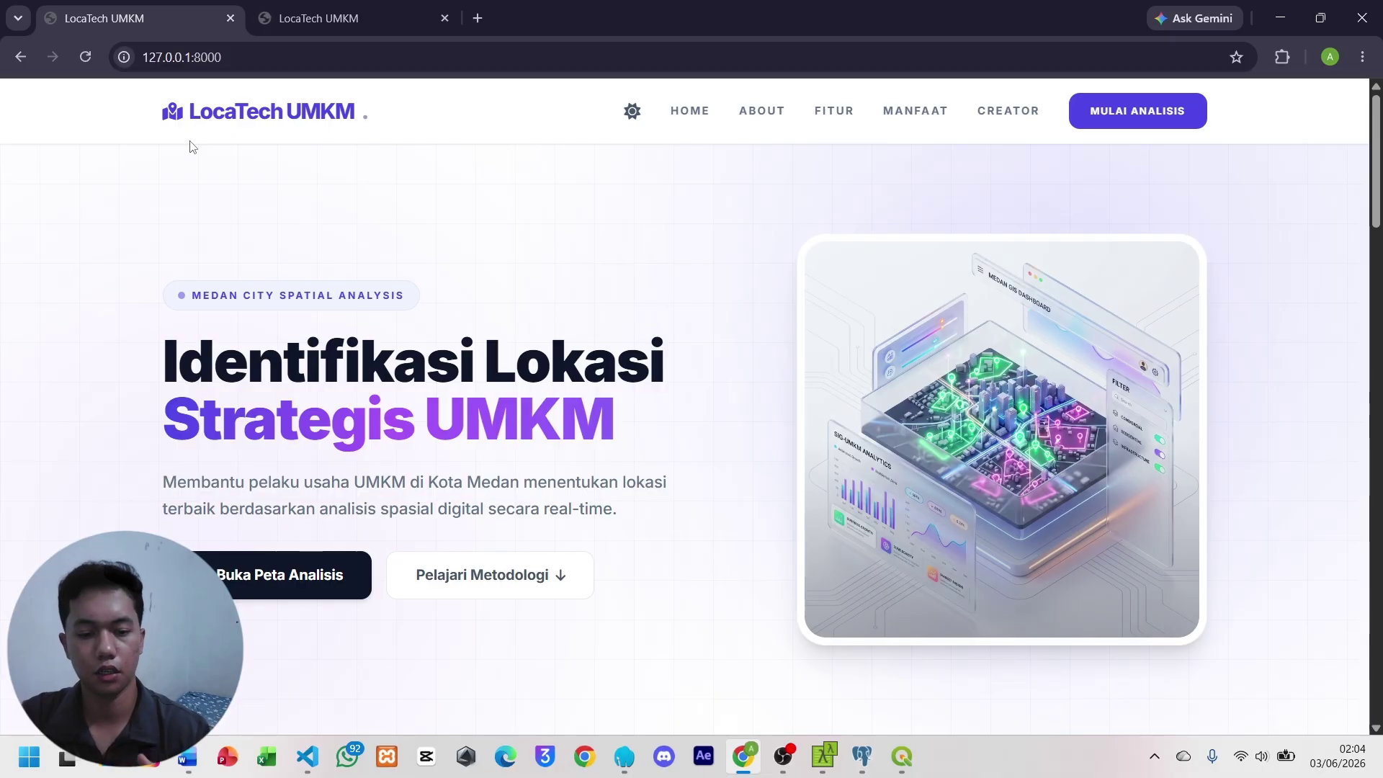
{"action": "left_click", "coordinate": [314, 9]}
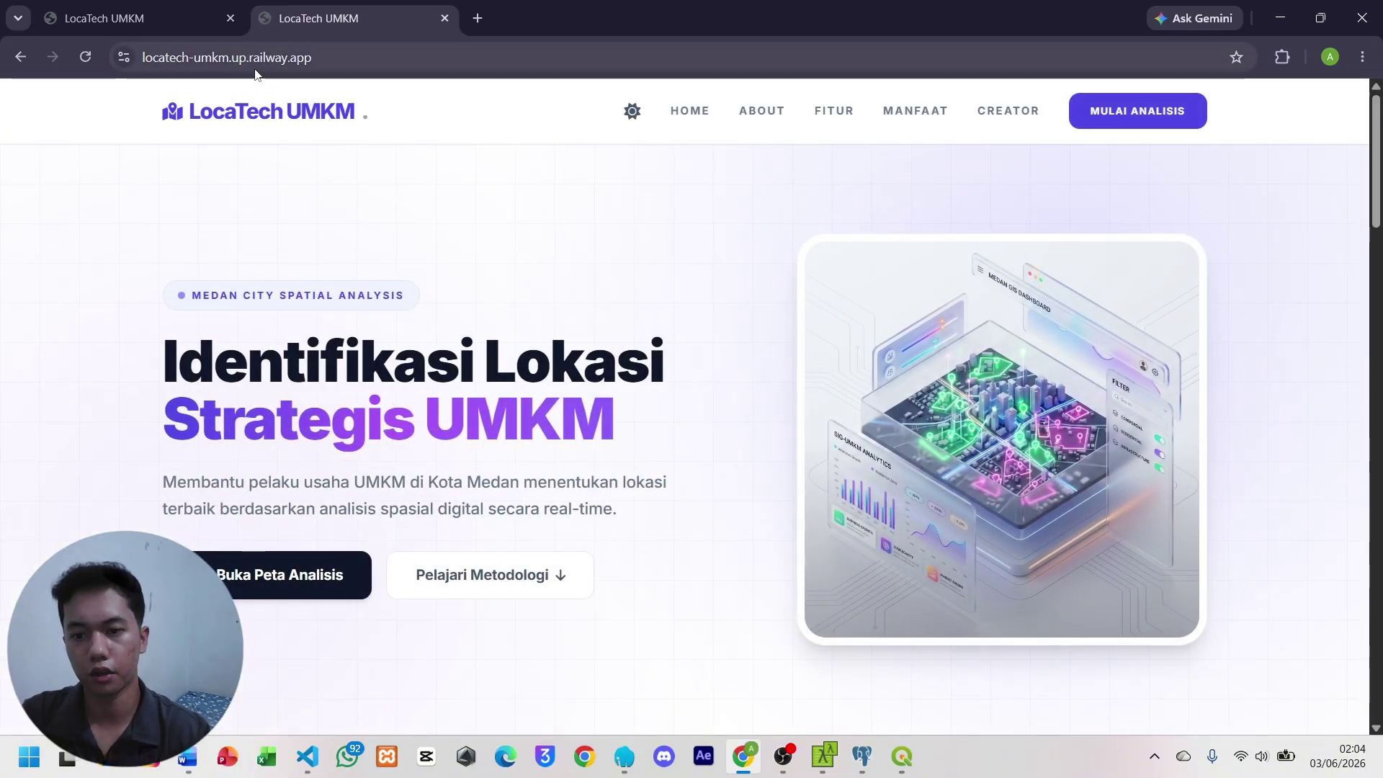
{"action": "left_click", "coordinate": [385, 55]}
{"action": "left_click", "coordinate": [386, 56]}
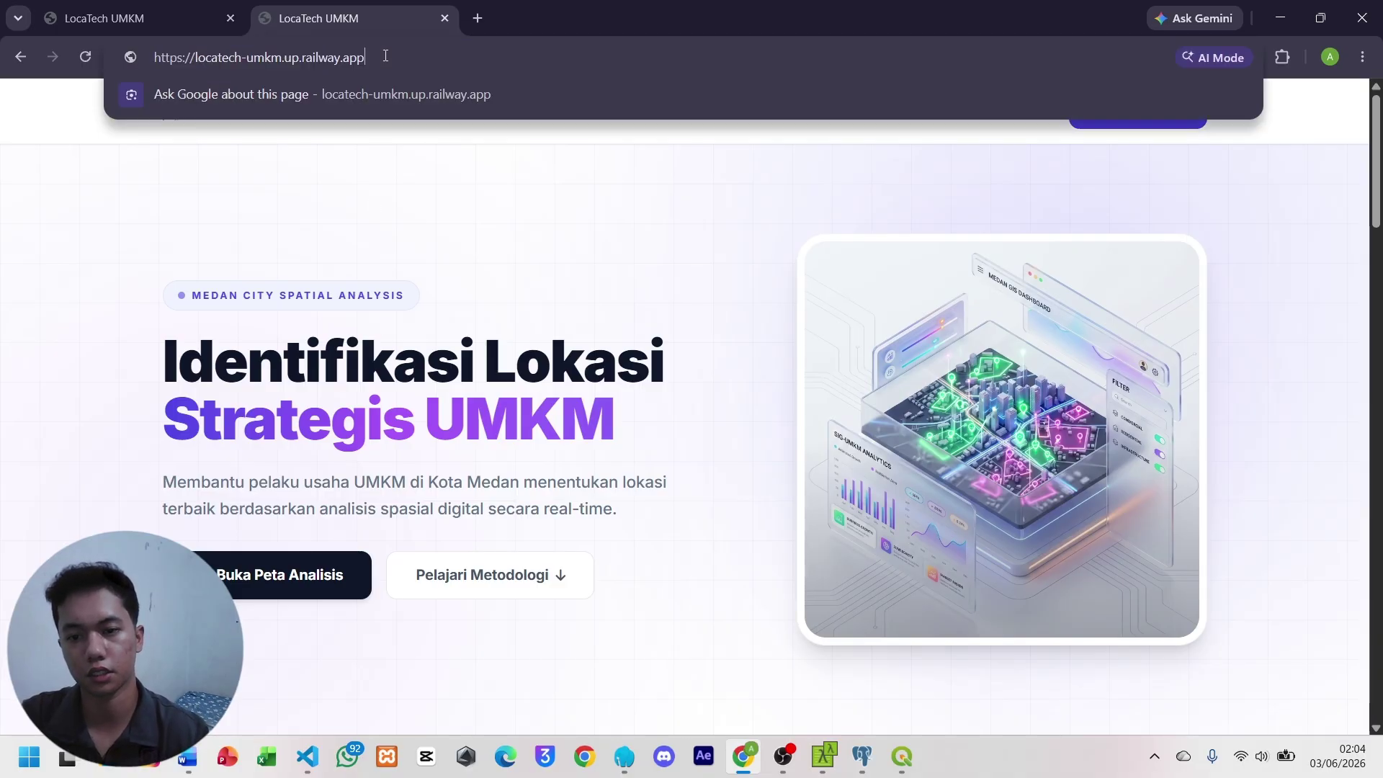
{"action": "left_click", "coordinate": [457, 177]}
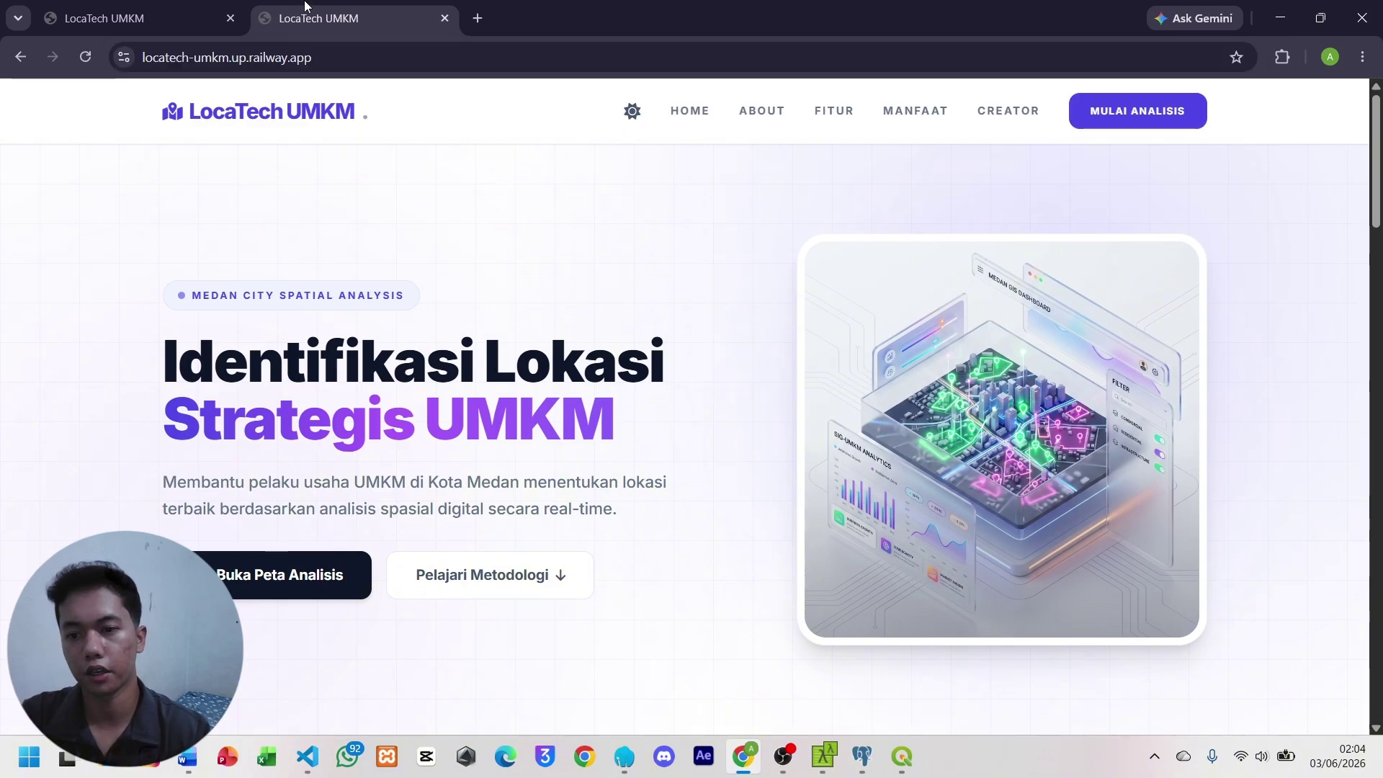
{"action": "left_click", "coordinate": [173, 6]}
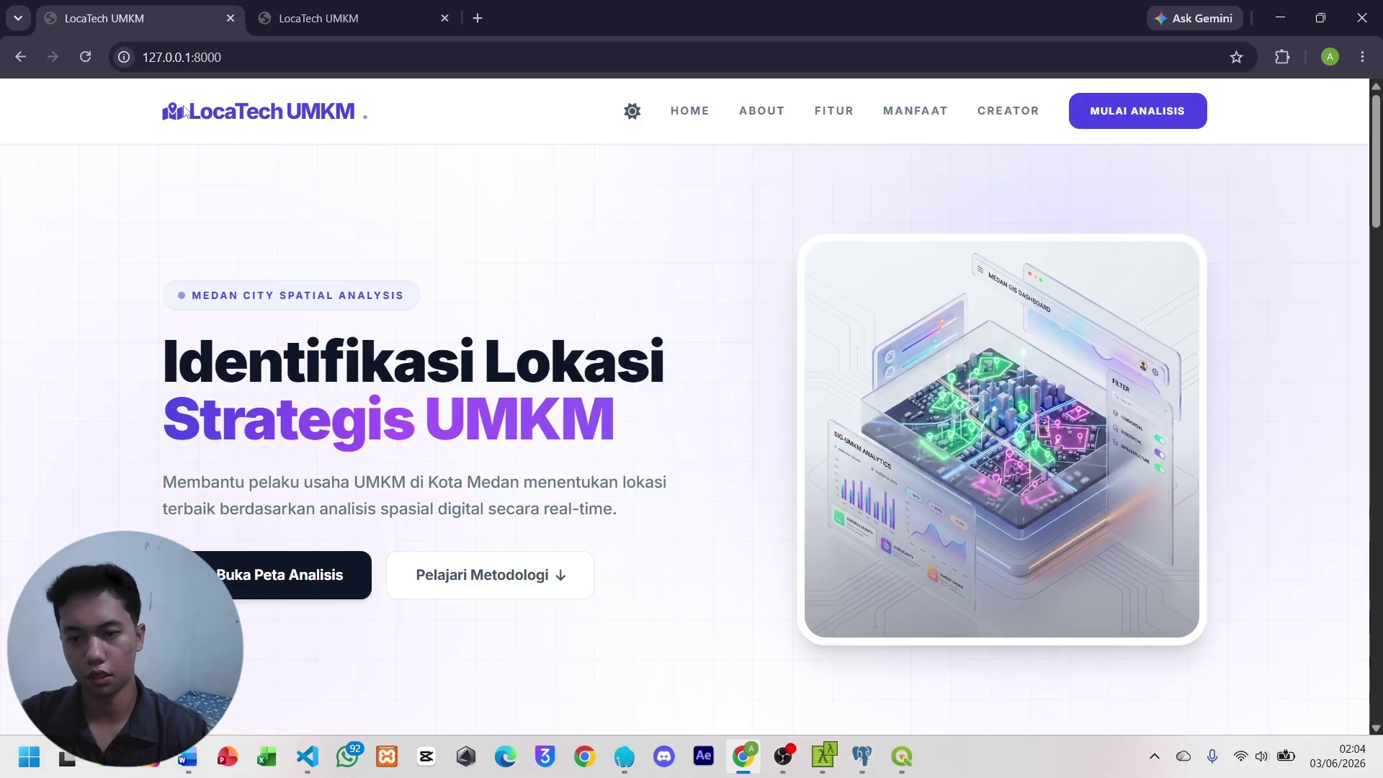
Preview the local site's dark theme and return it to the light theme.
{"action": "left_click", "coordinate": [632, 116]}
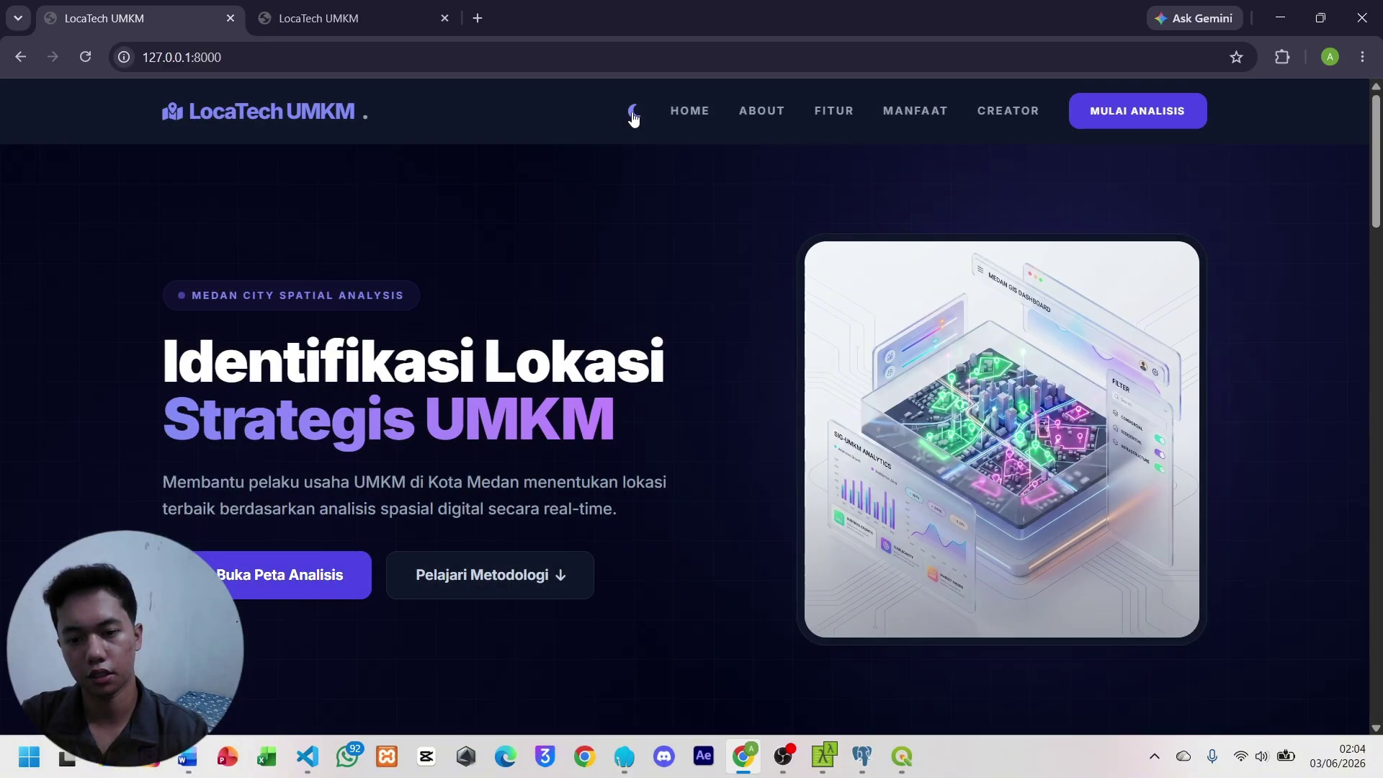
{"action": "left_click", "coordinate": [632, 115]}
{"action": "left_click", "coordinate": [633, 116]}
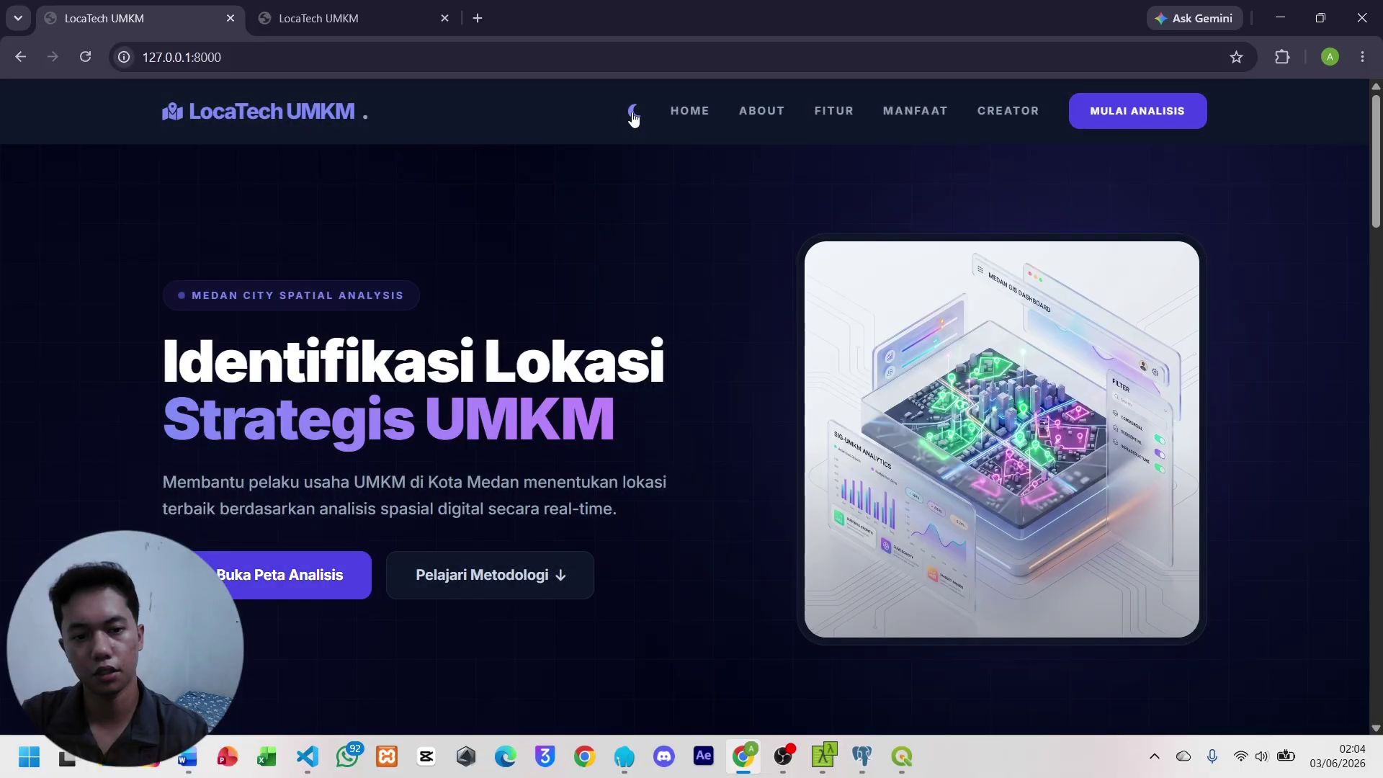
{"action": "left_click", "coordinate": [632, 115]}
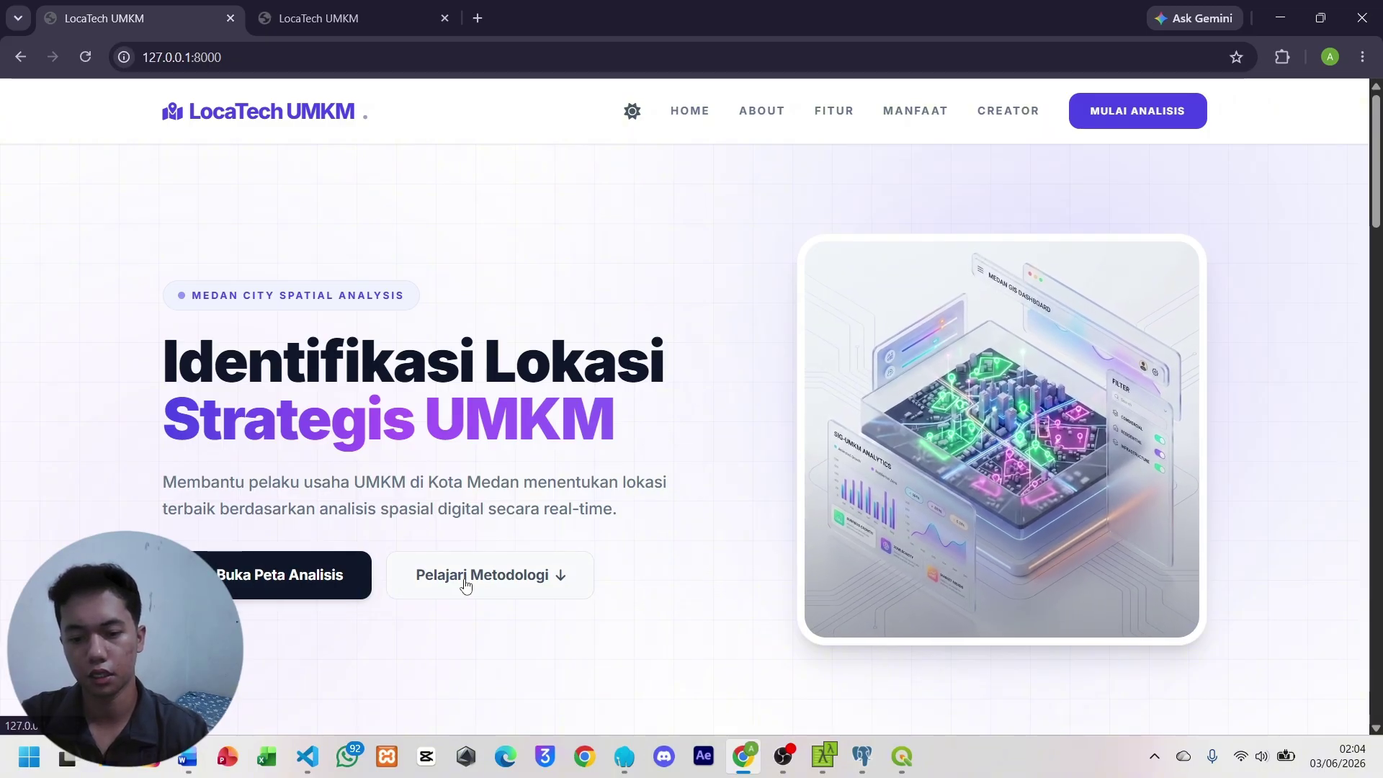
Review the landing page's about, features, benefits and creator sections, and return to its home section.
{"action": "left_click", "coordinate": [560, 592]}
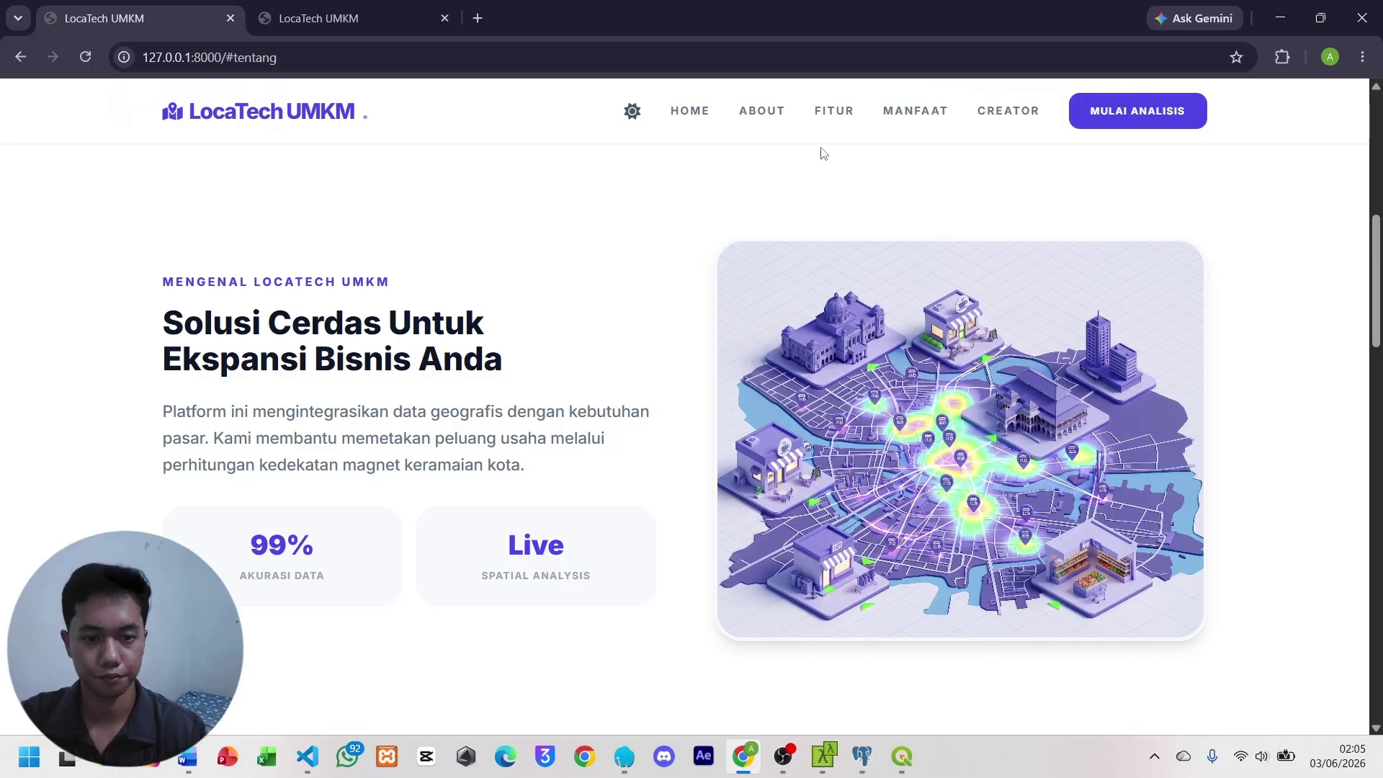
{"action": "left_click", "coordinate": [837, 116]}
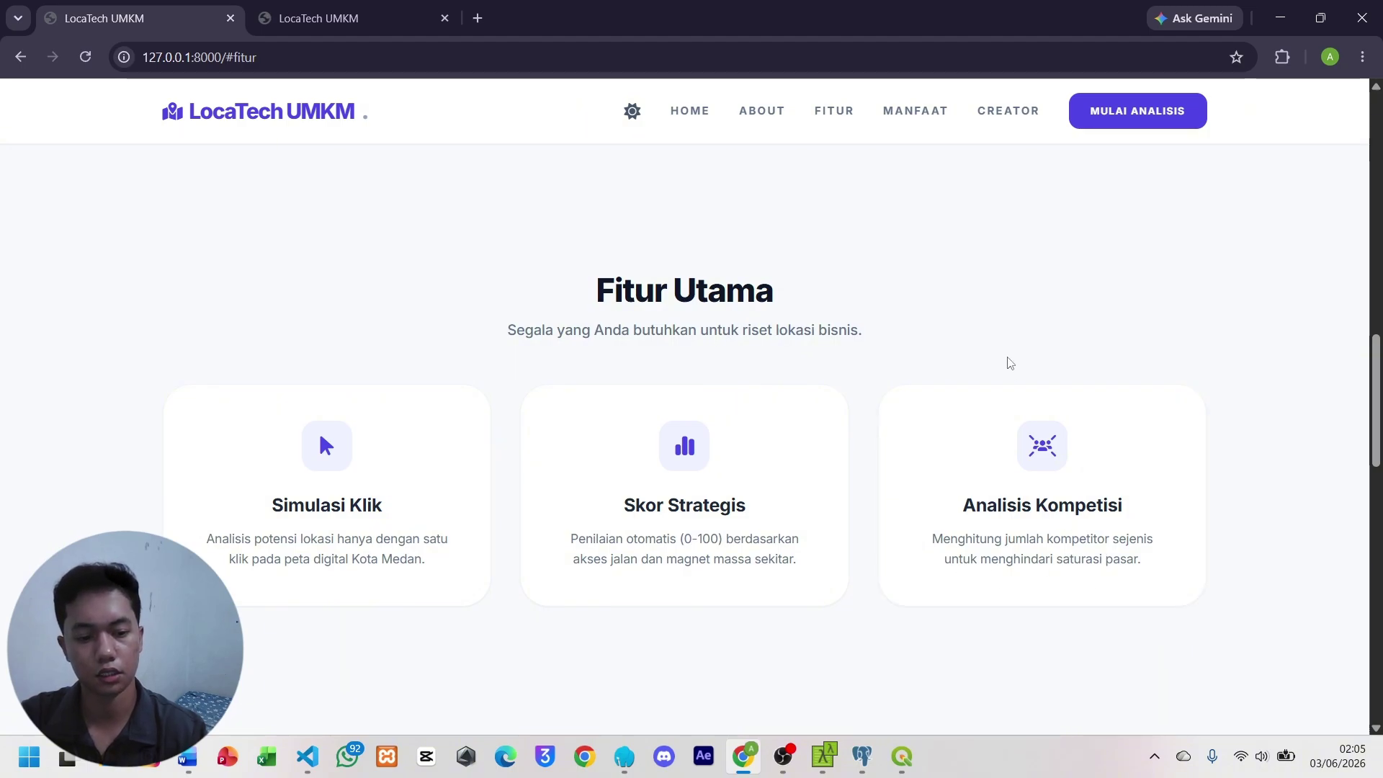
{"action": "left_click", "coordinate": [921, 113]}
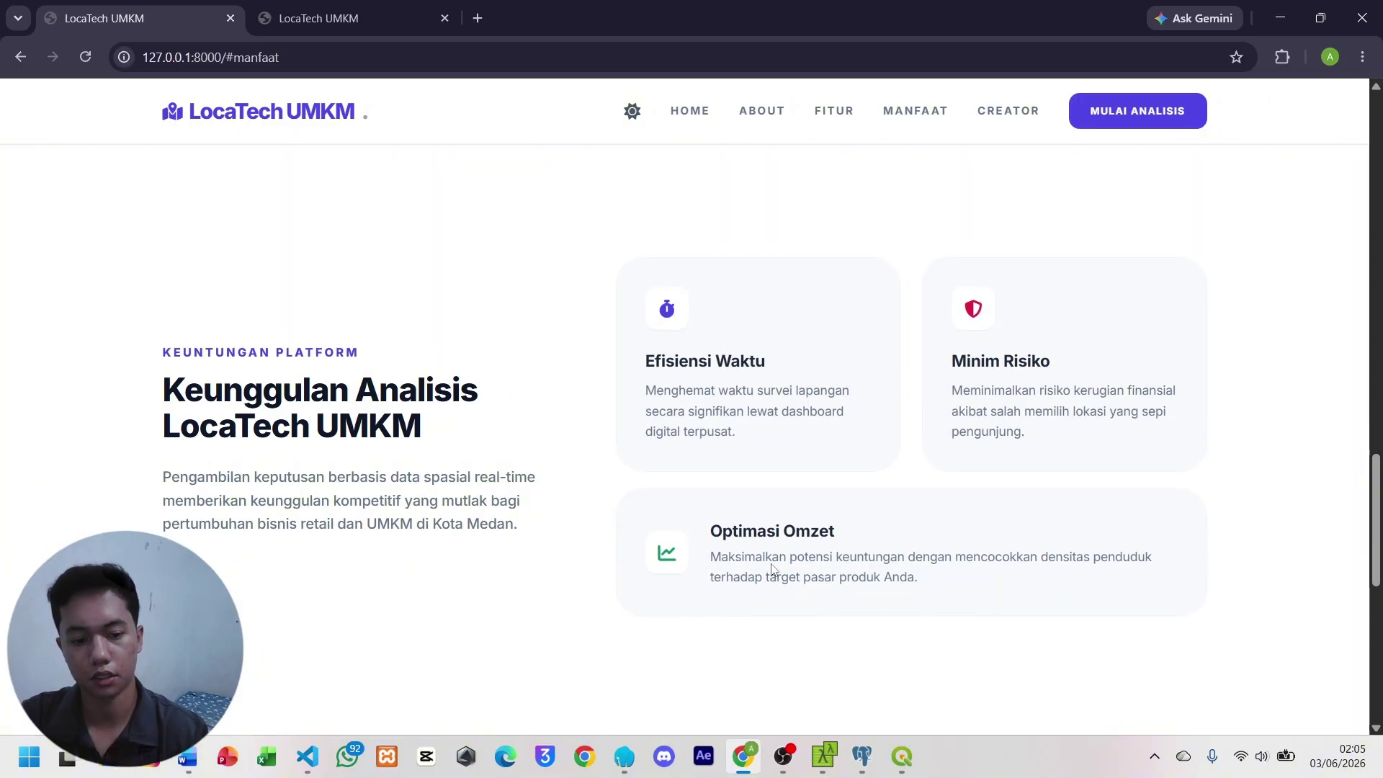
{"action": "left_click", "coordinate": [1010, 113]}
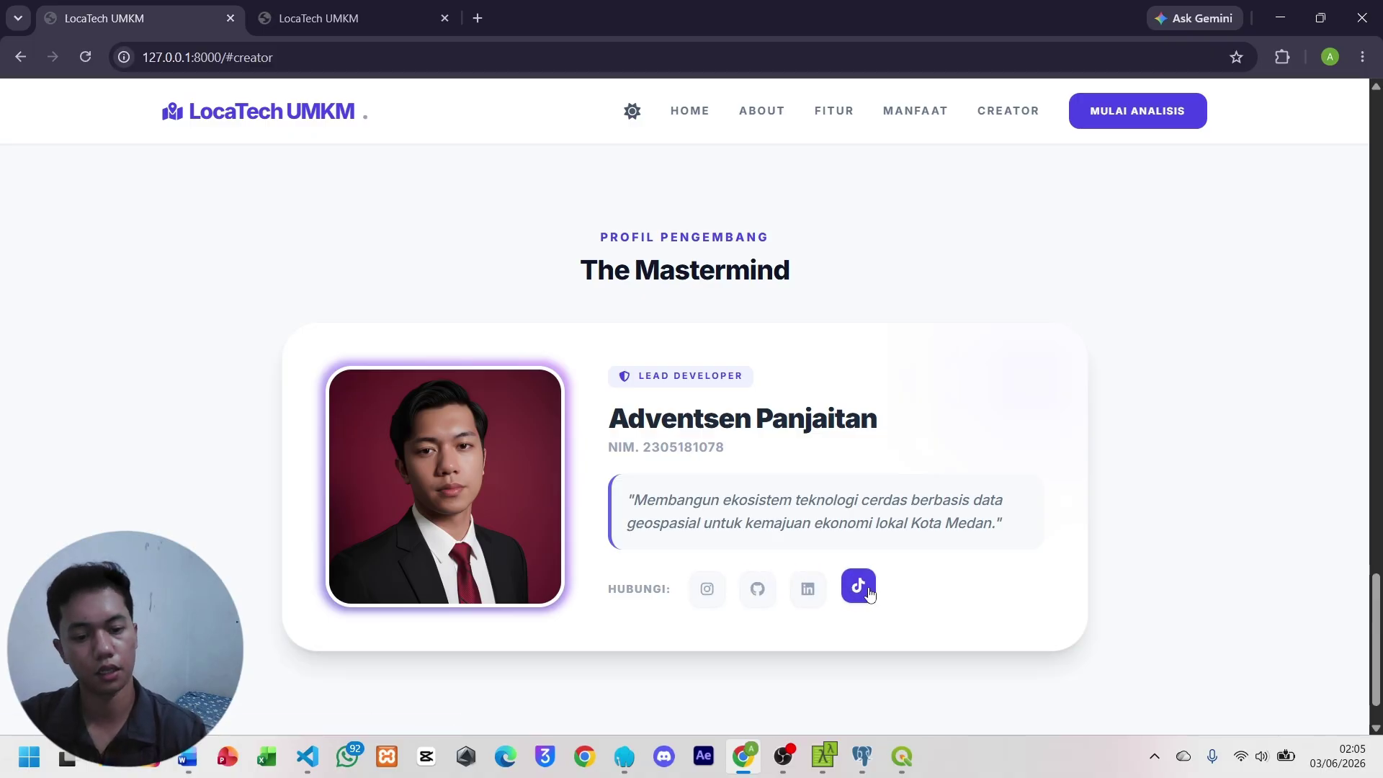
{"action": "scroll", "coordinate": [946, 380], "scroll_direction": "down", "scroll_amount": 1}
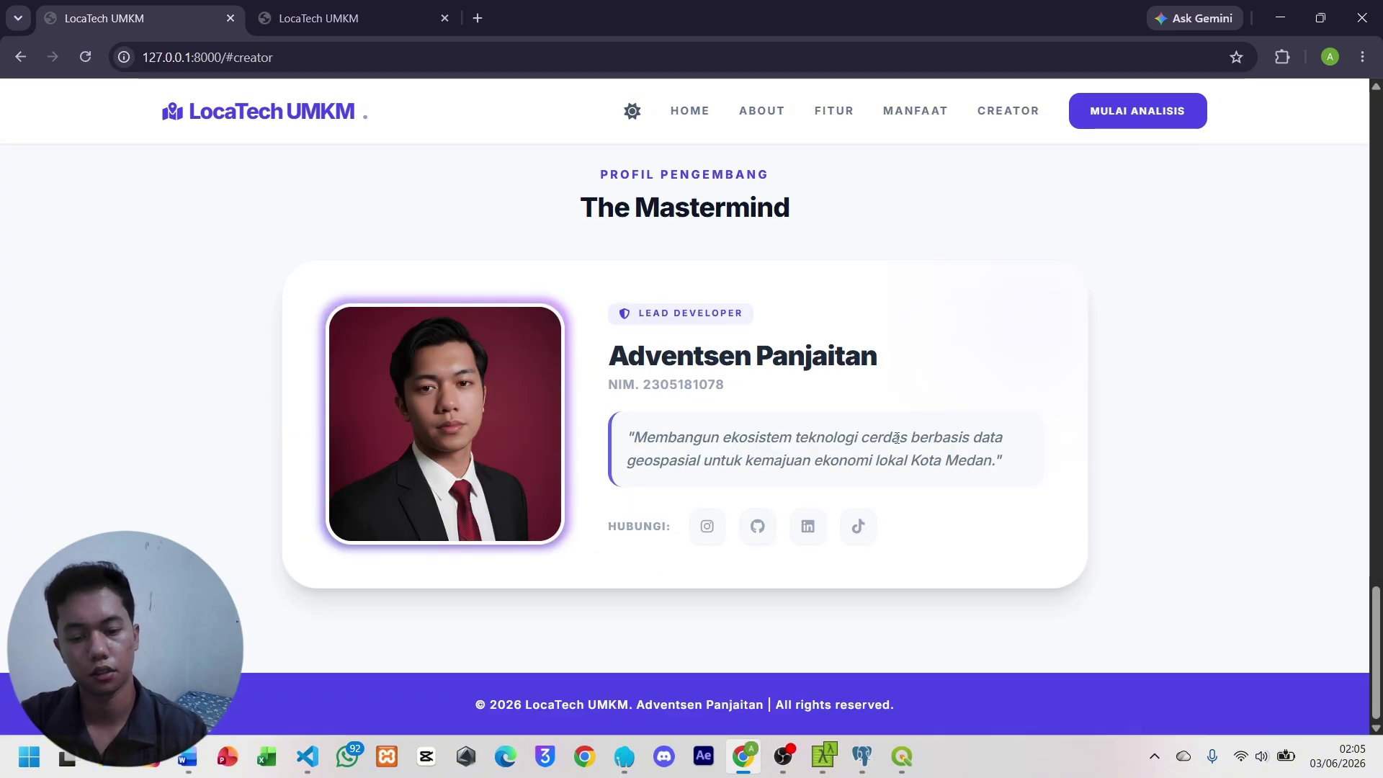
{"action": "left_click", "coordinate": [678, 115]}
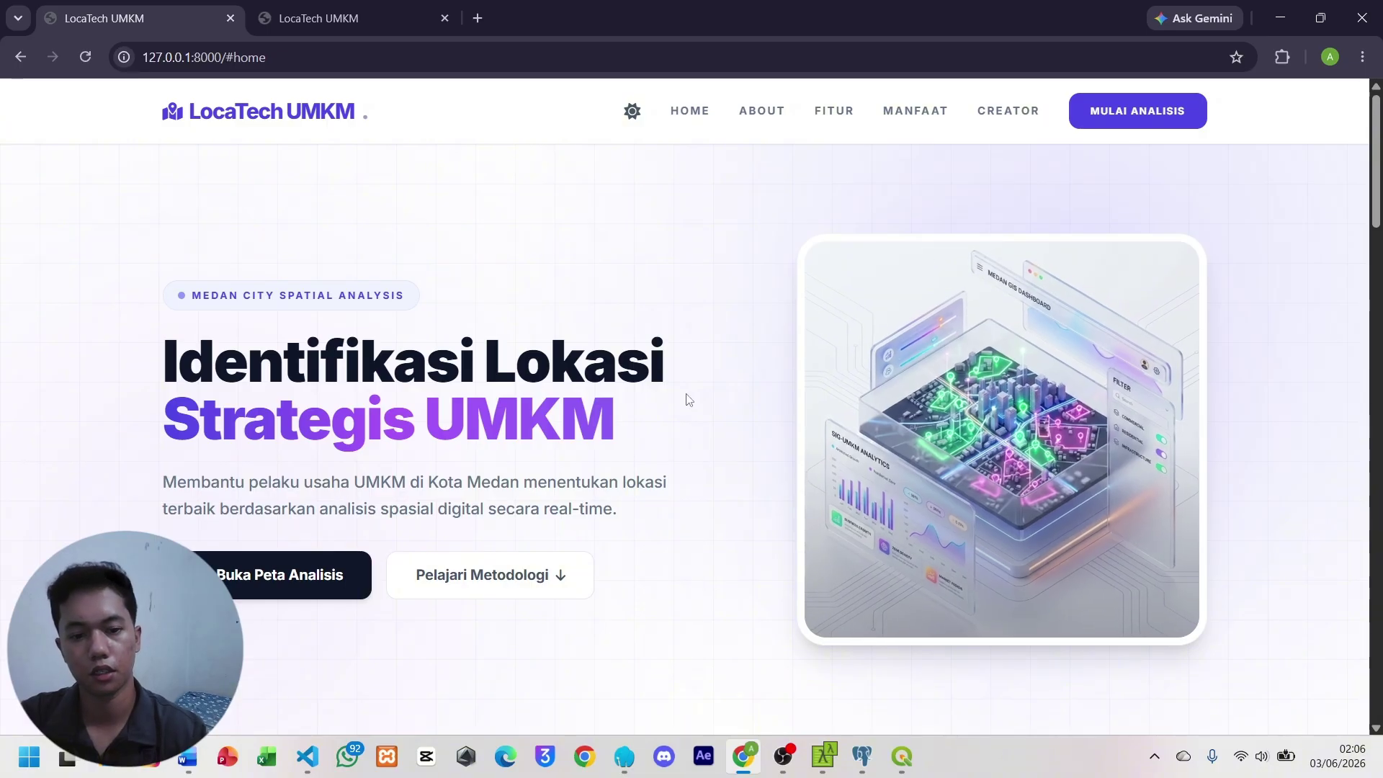
Open the analysis map, search streets for "mans", choose Jalan Dokter Mansyur as the analysis location, and clear the search.
{"action": "left_click", "coordinate": [270, 576]}
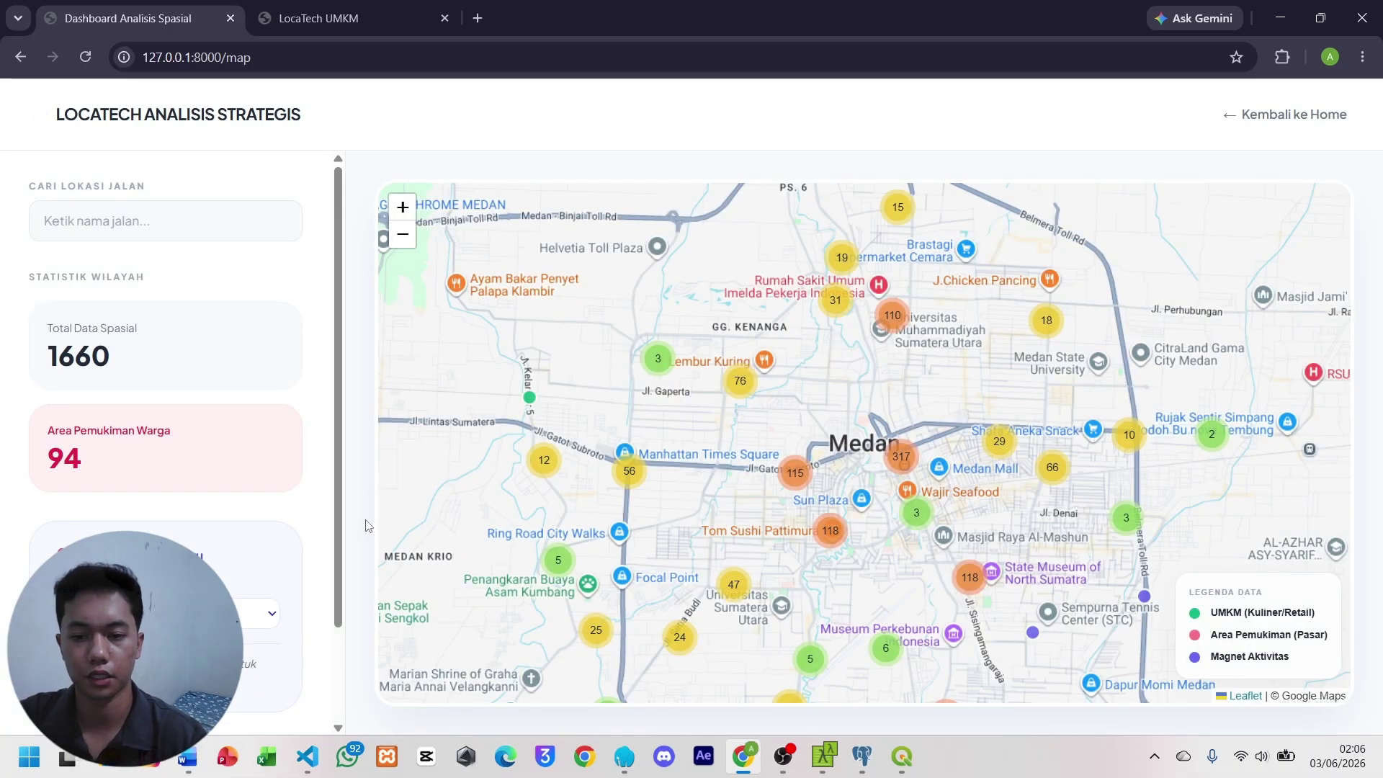
{"action": "left_click", "coordinate": [91, 223]}
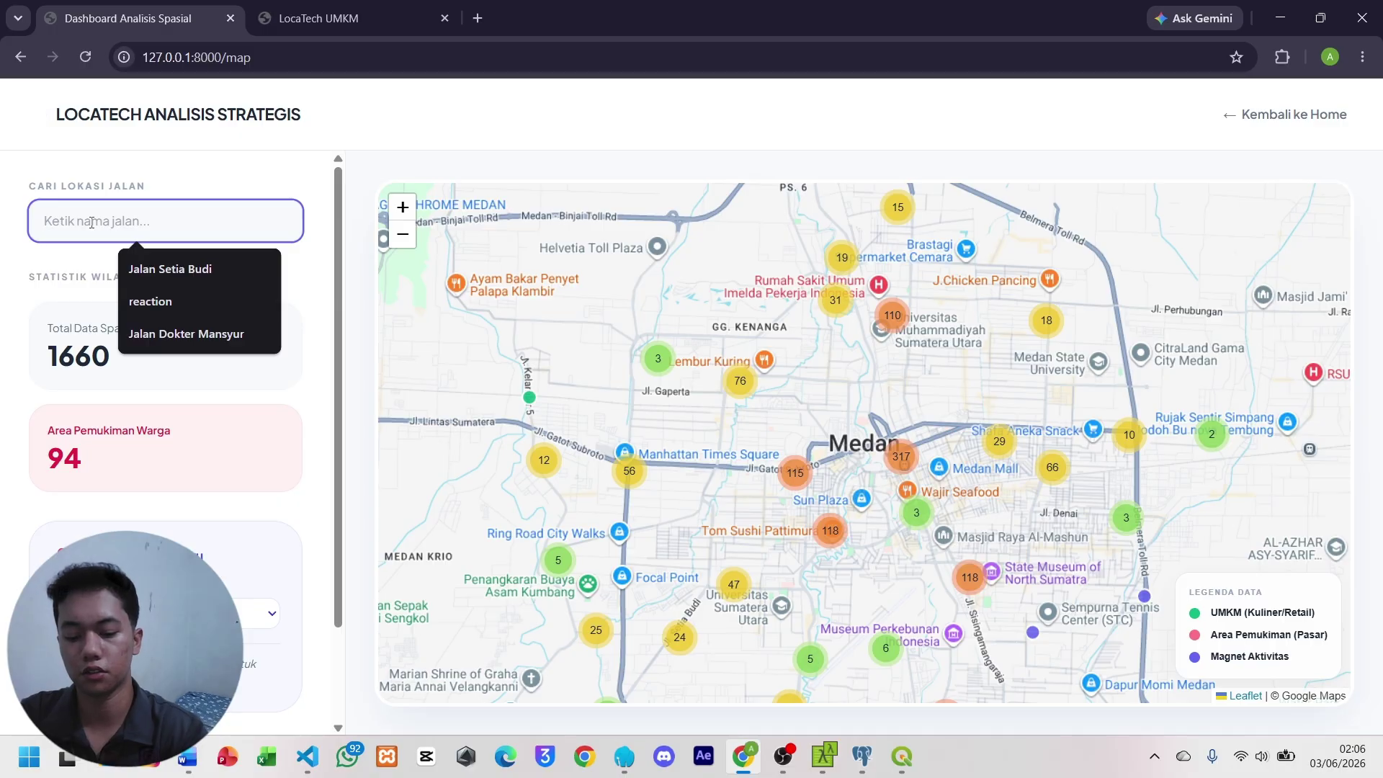
{"action": "type", "text": "mans"}
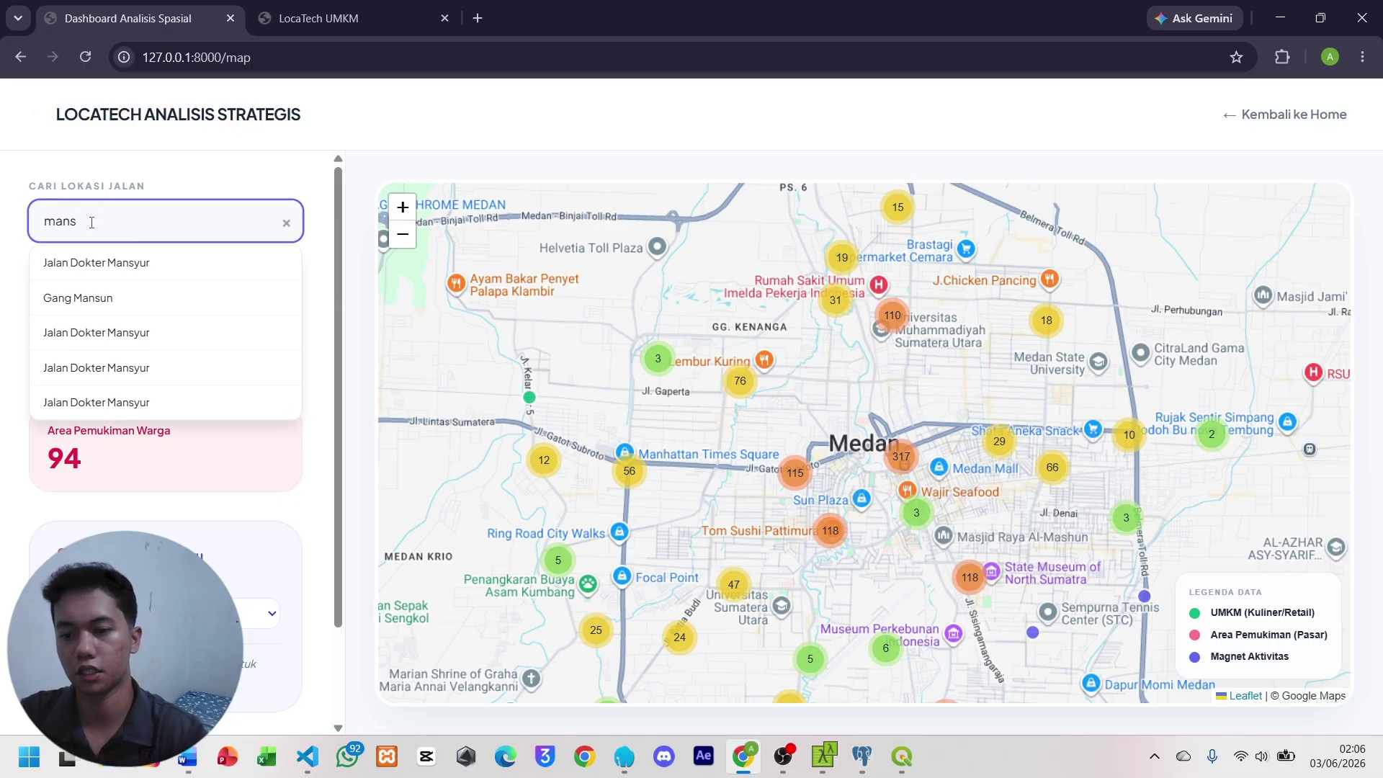
{"action": "left_click", "coordinate": [102, 263]}
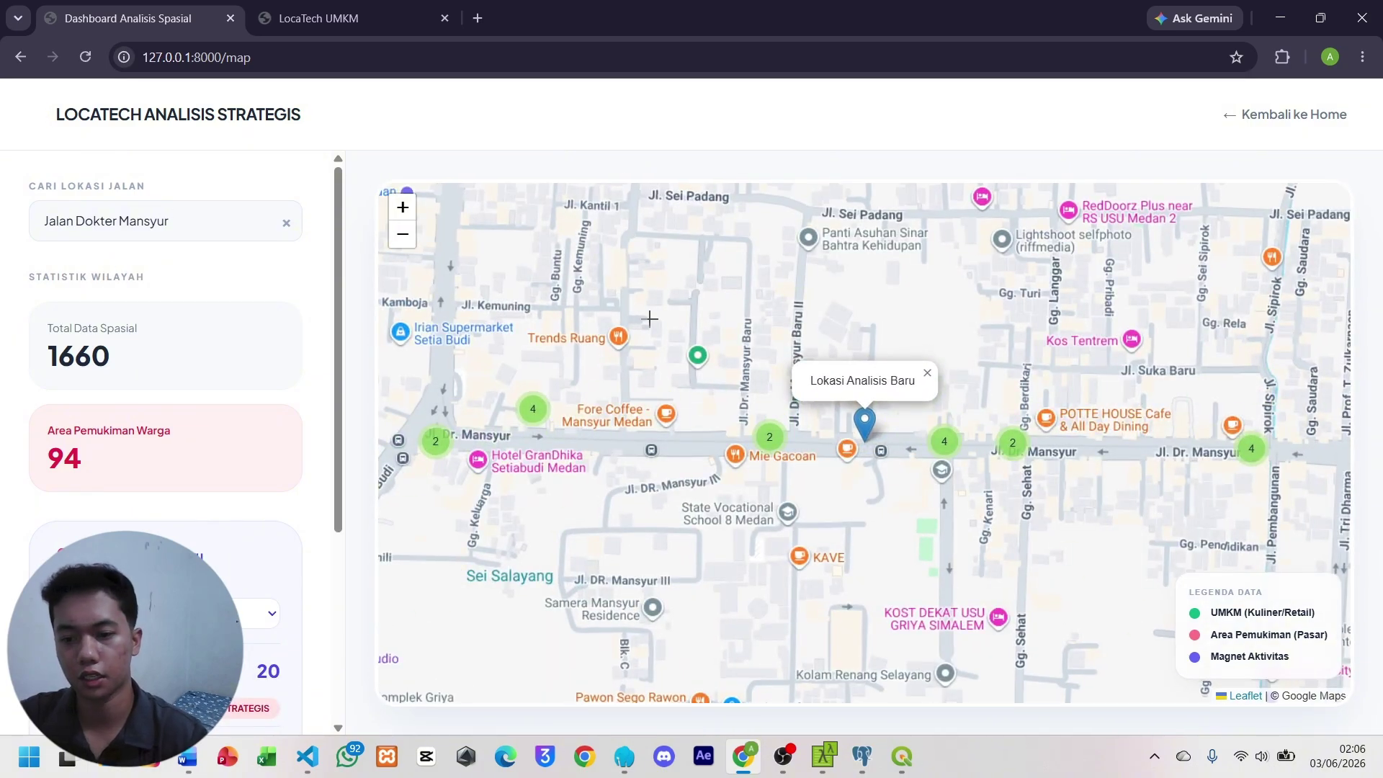
{"action": "left_click", "coordinate": [283, 224]}
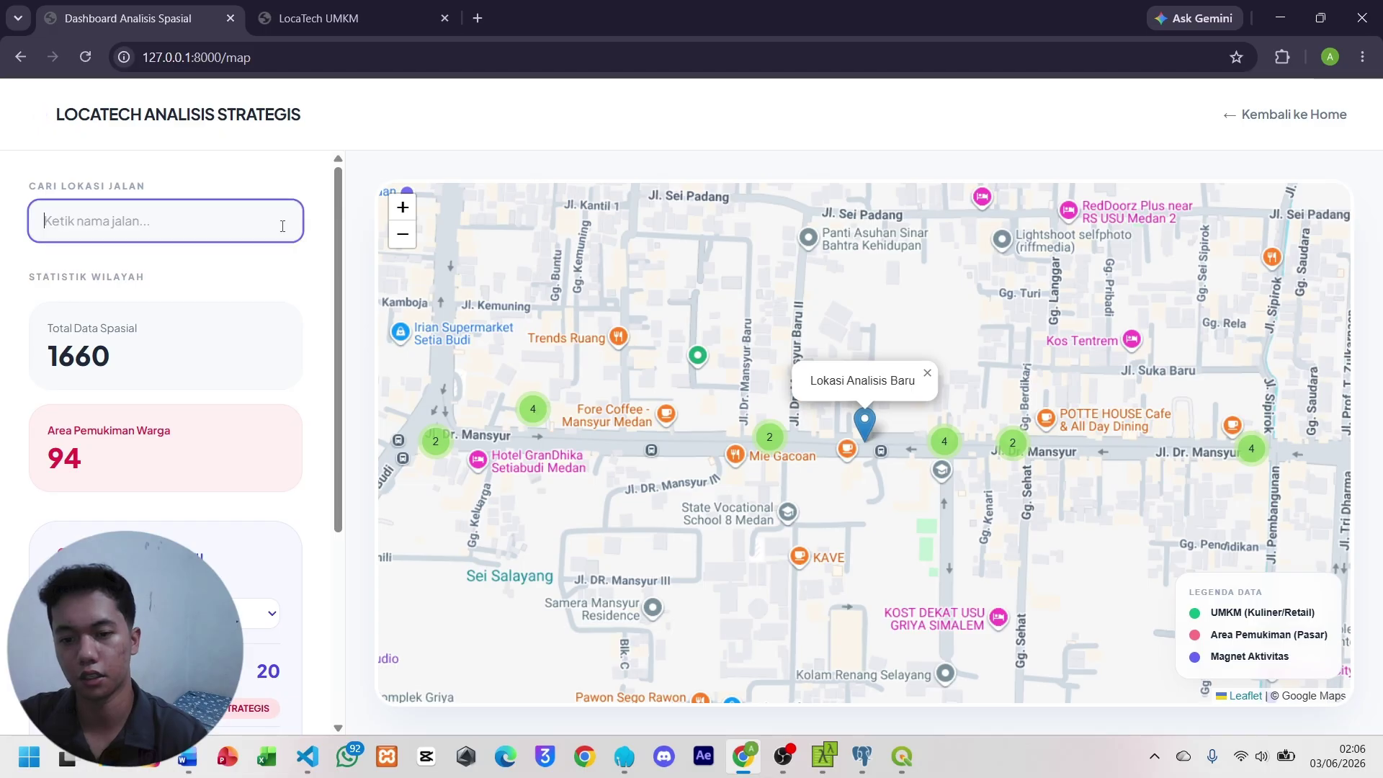
Examine the map's point clusters from the Medan overview down to the Alfamidi point on Jalan Asrama, opening its details.
{"action": "scroll", "coordinate": [656, 315], "scroll_direction": "down", "scroll_amount": 5}
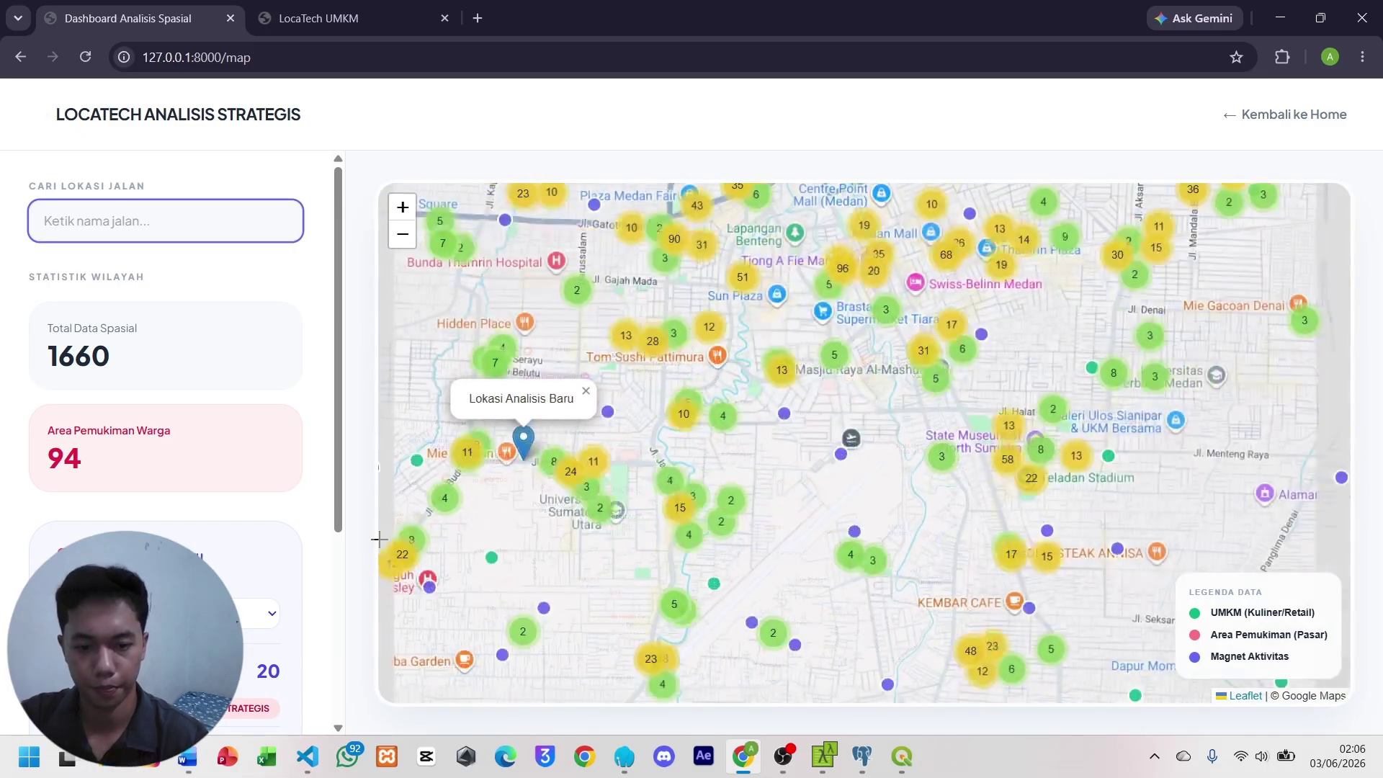
{"action": "scroll", "coordinate": [382, 547], "scroll_direction": "down", "scroll_amount": 2}
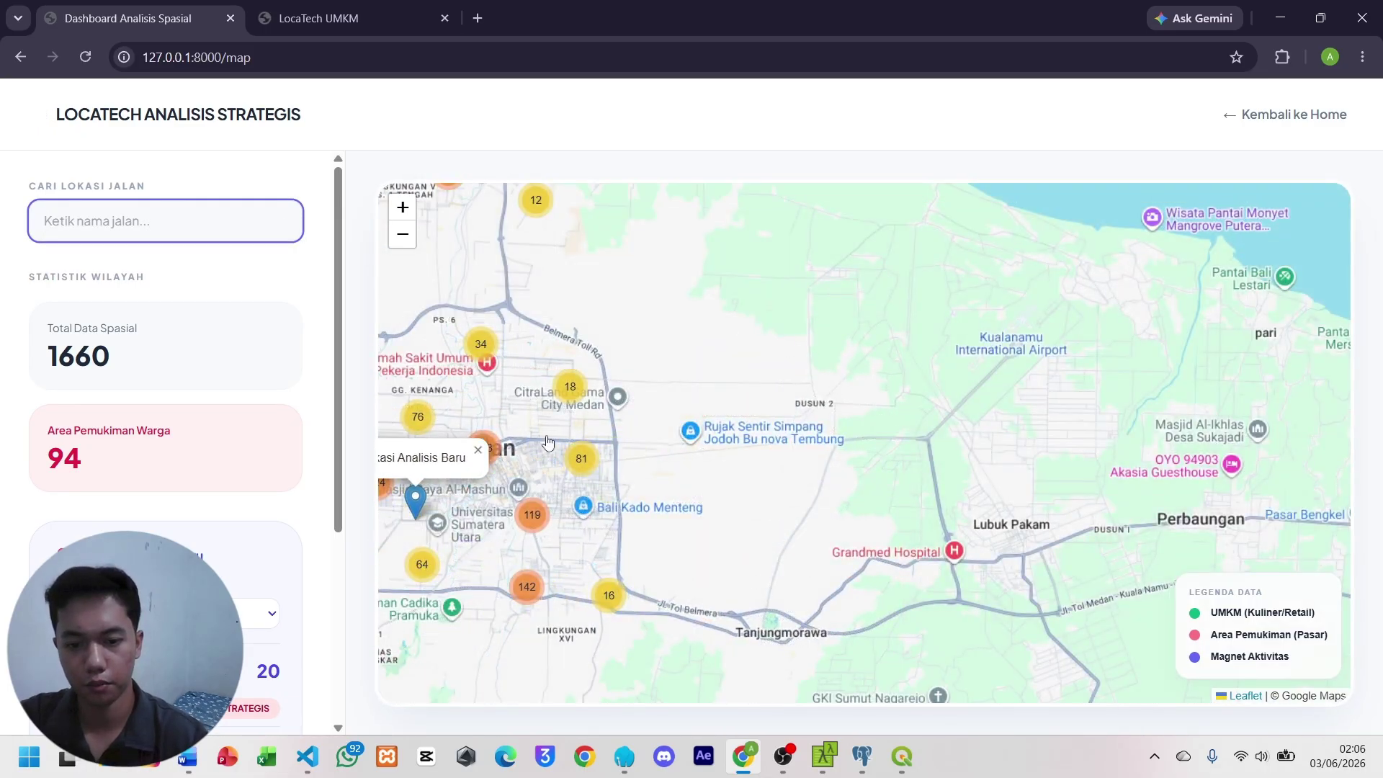
{"action": "left_click_drag", "start_coordinate": [528, 414], "coordinate": [767, 478]}
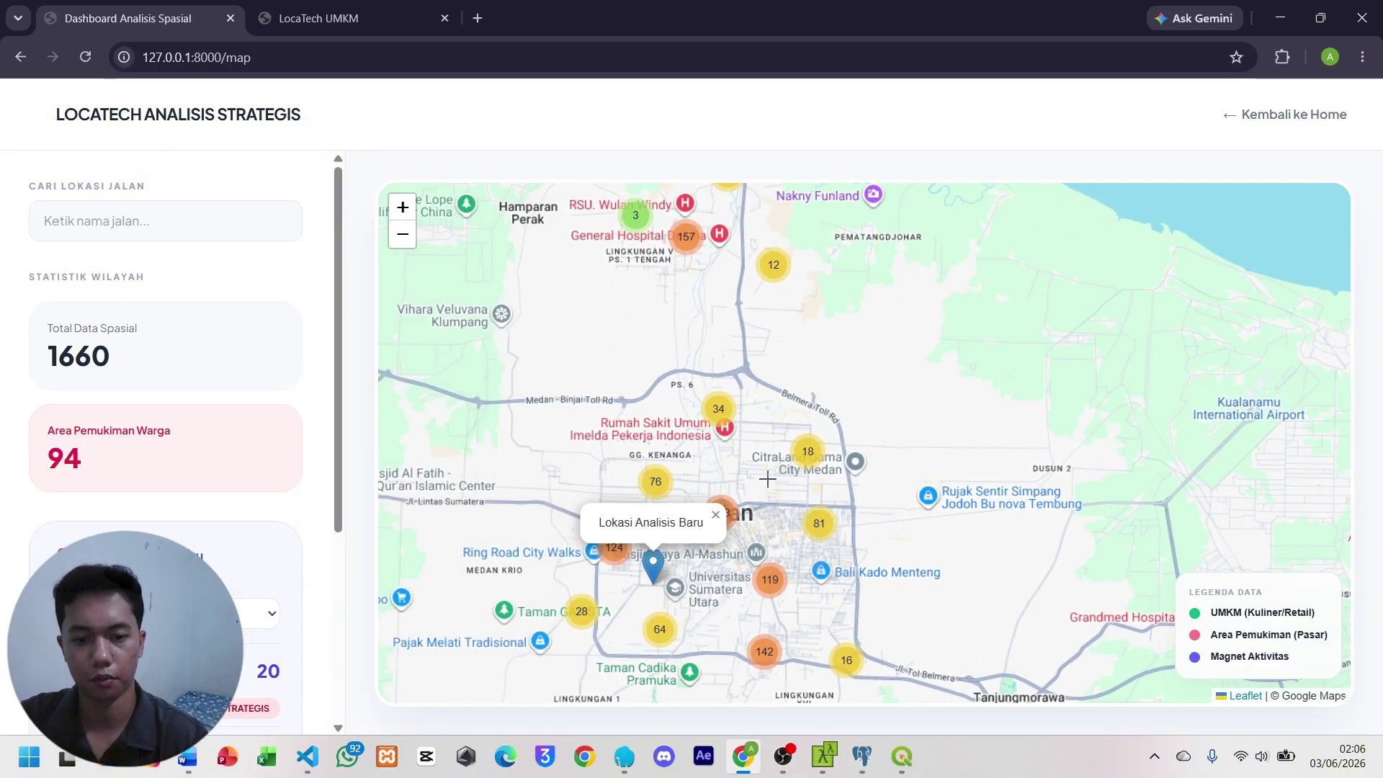
{"action": "scroll", "coordinate": [768, 478], "scroll_direction": "down", "scroll_amount": 1}
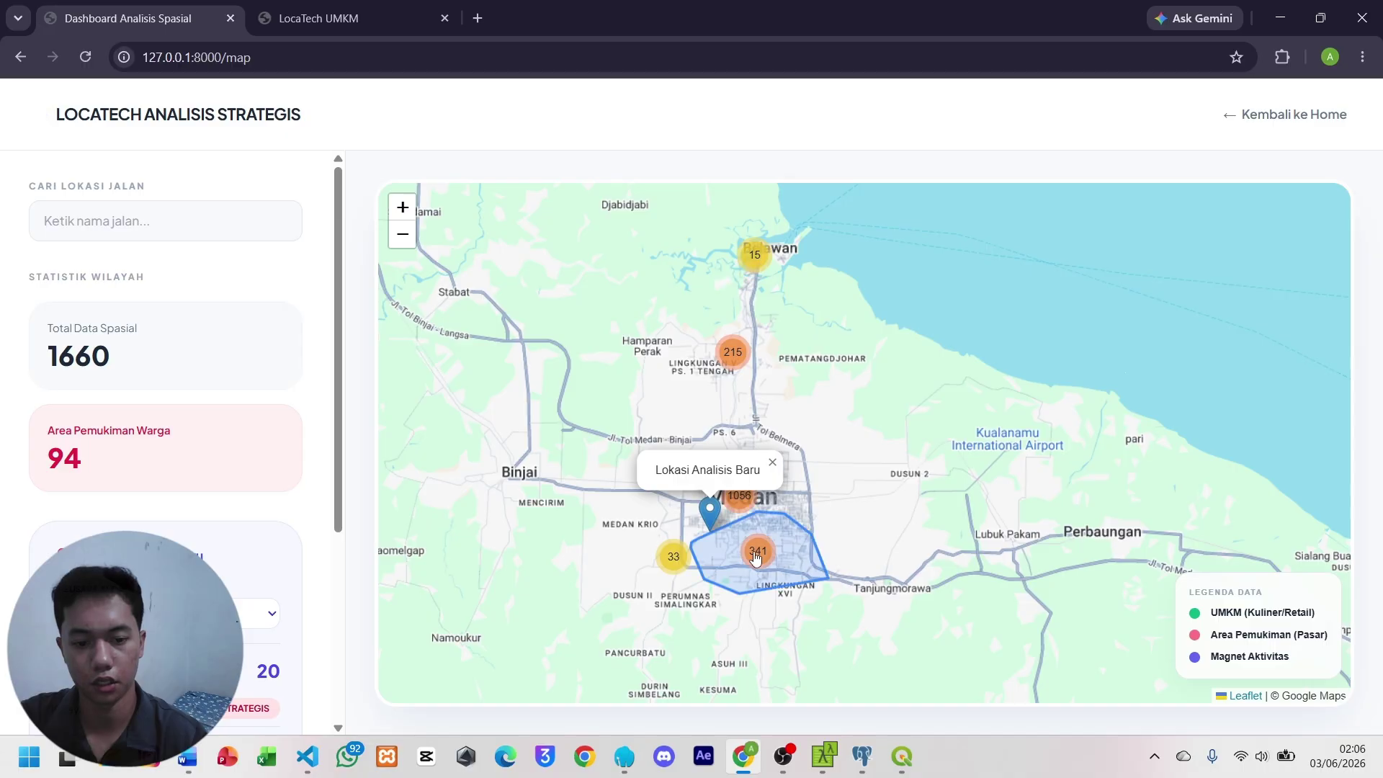
{"action": "left_click", "coordinate": [738, 508]}
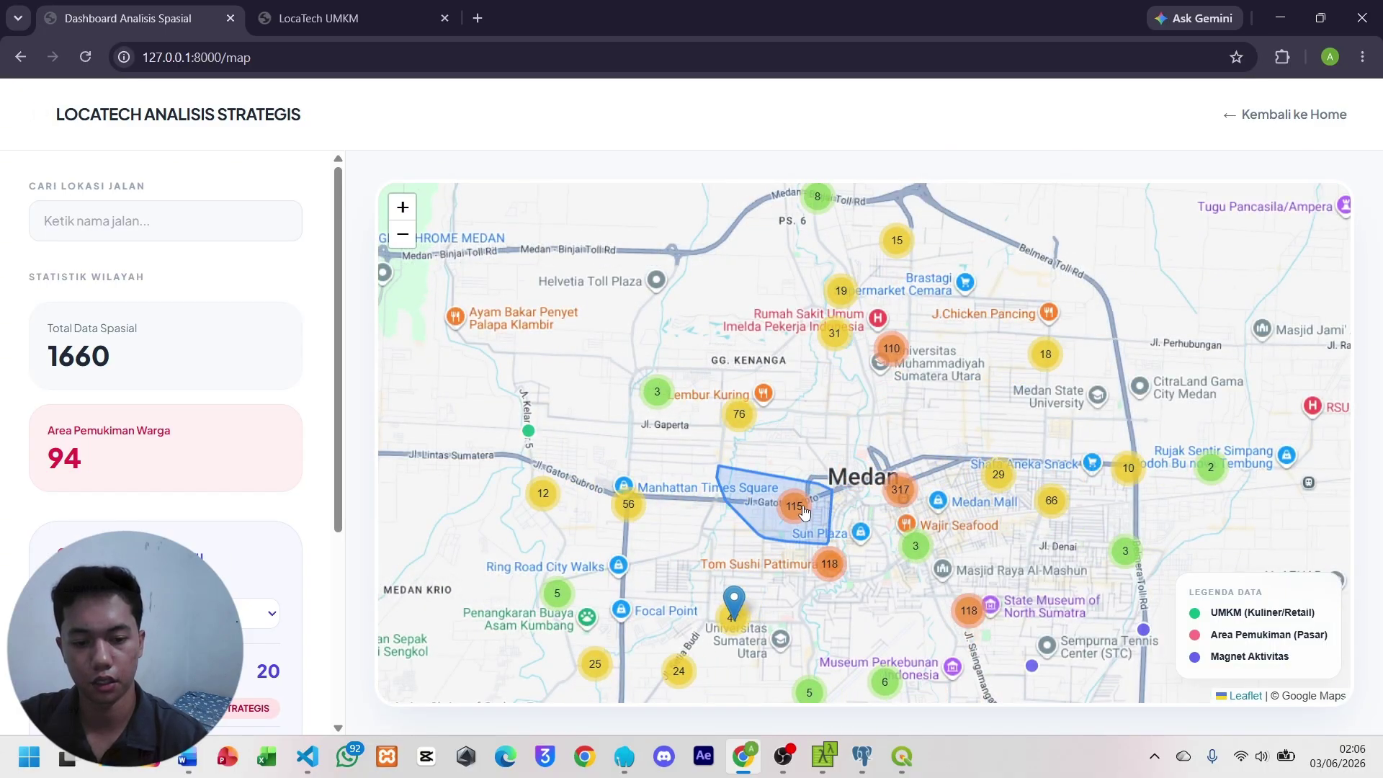
{"action": "left_click", "coordinate": [627, 508]}
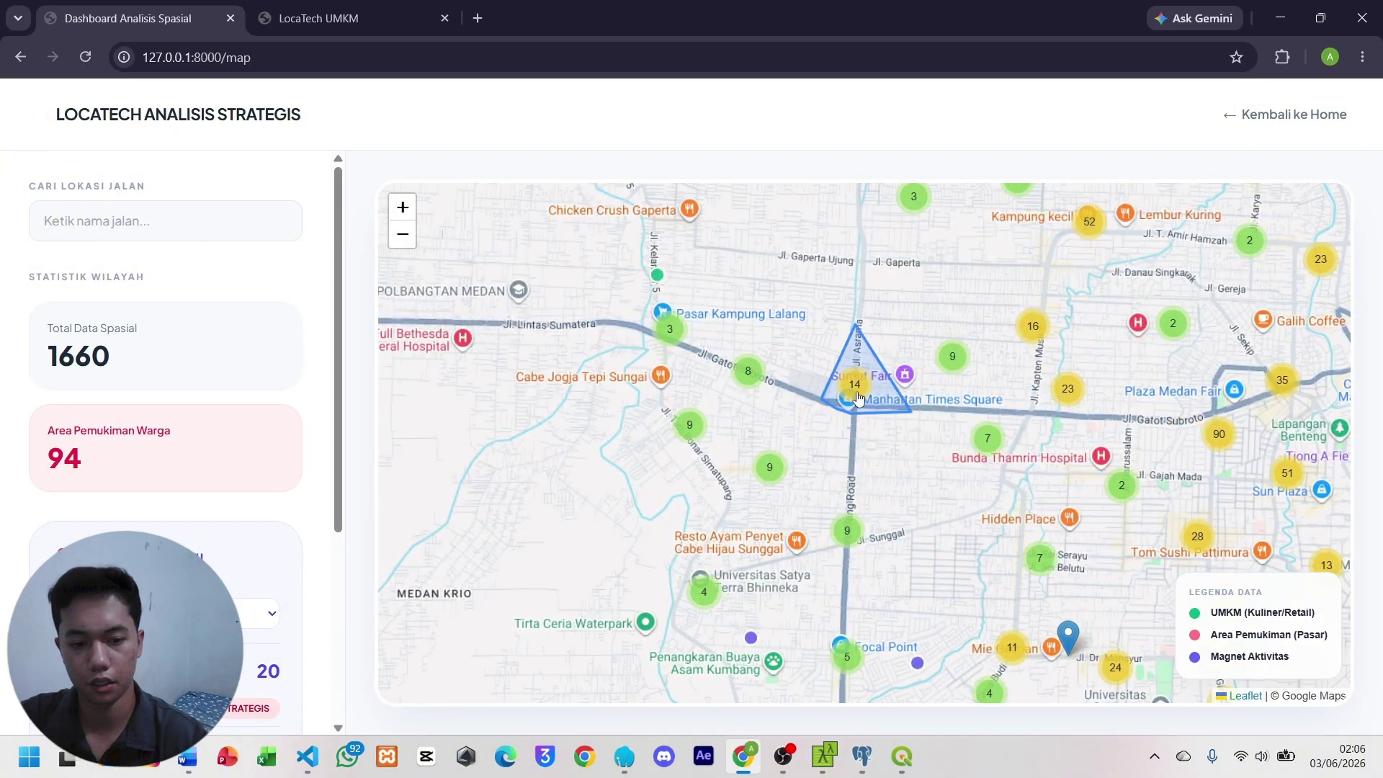
{"action": "left_click", "coordinate": [859, 397]}
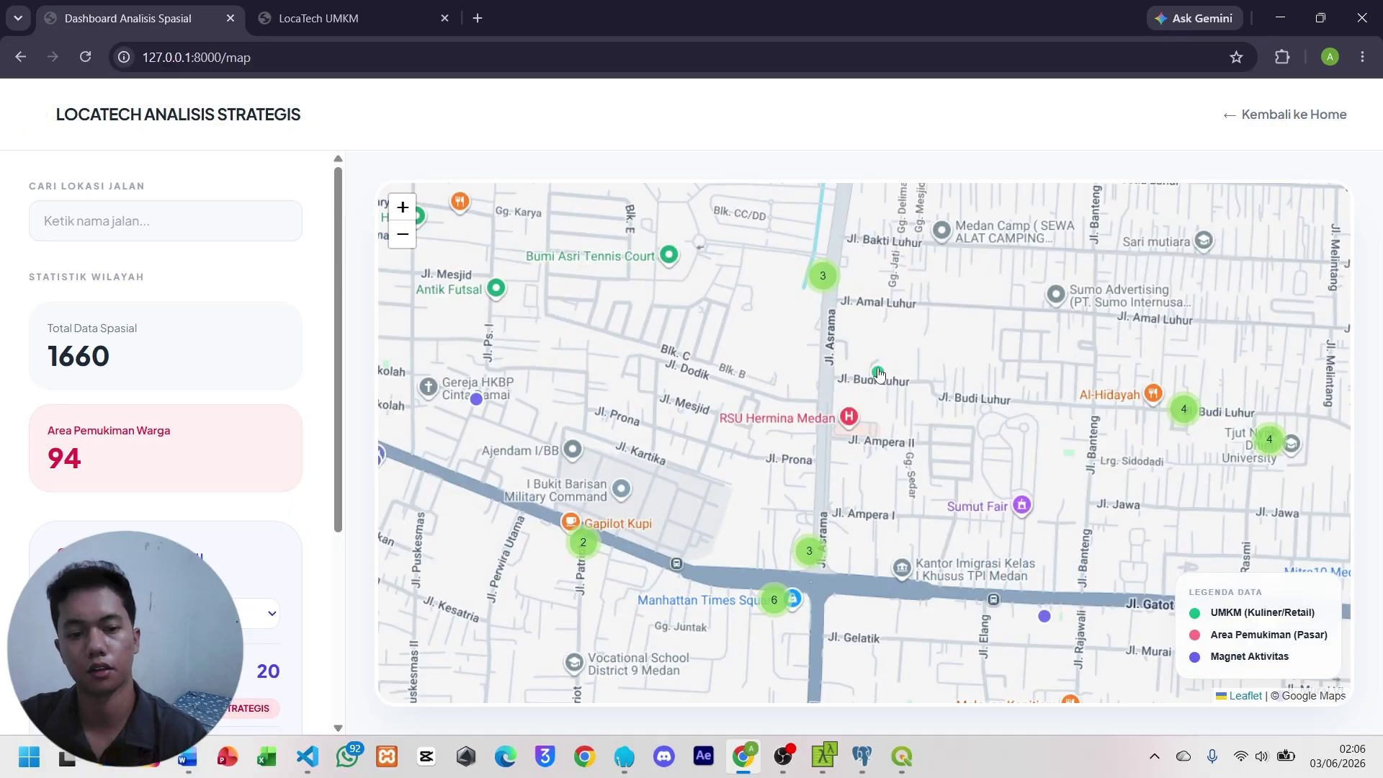
{"action": "left_click", "coordinate": [825, 281]}
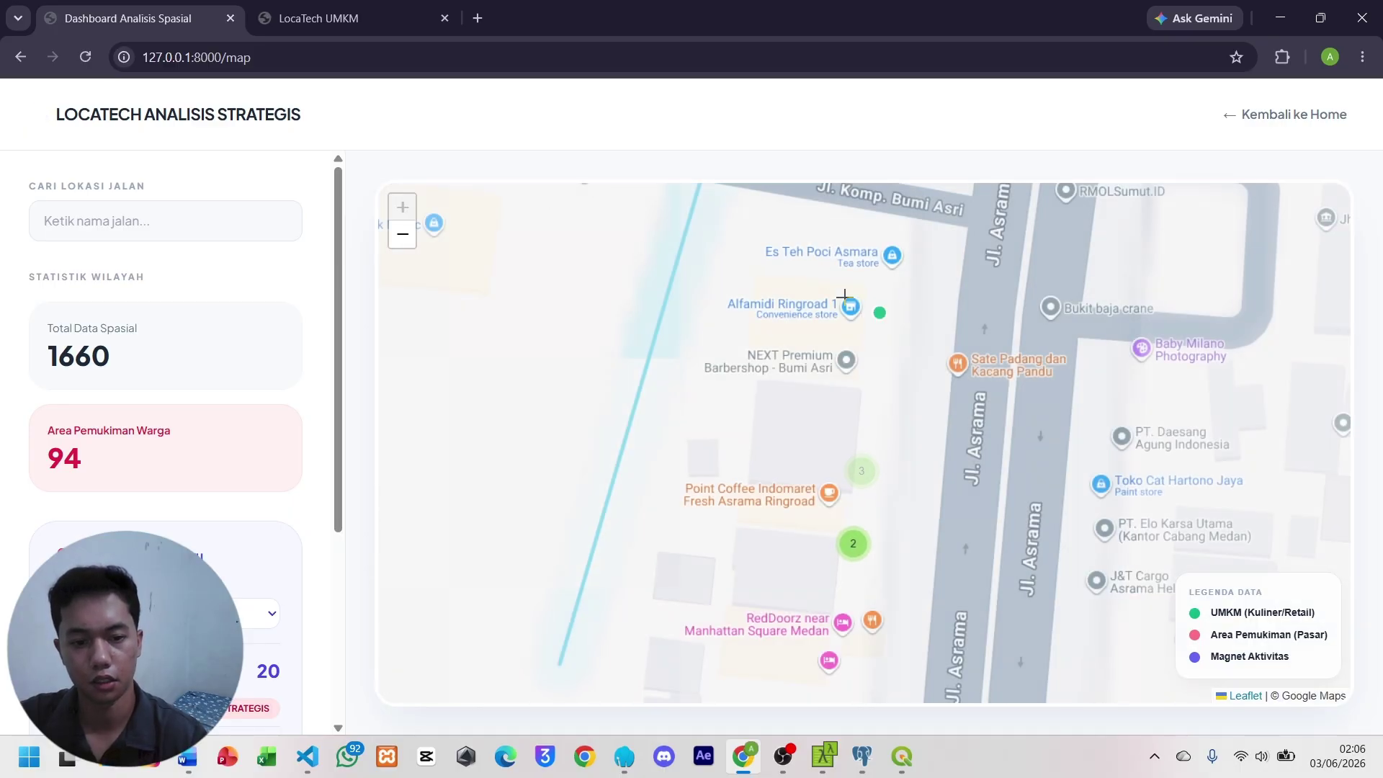
{"action": "left_click", "coordinate": [879, 313]}
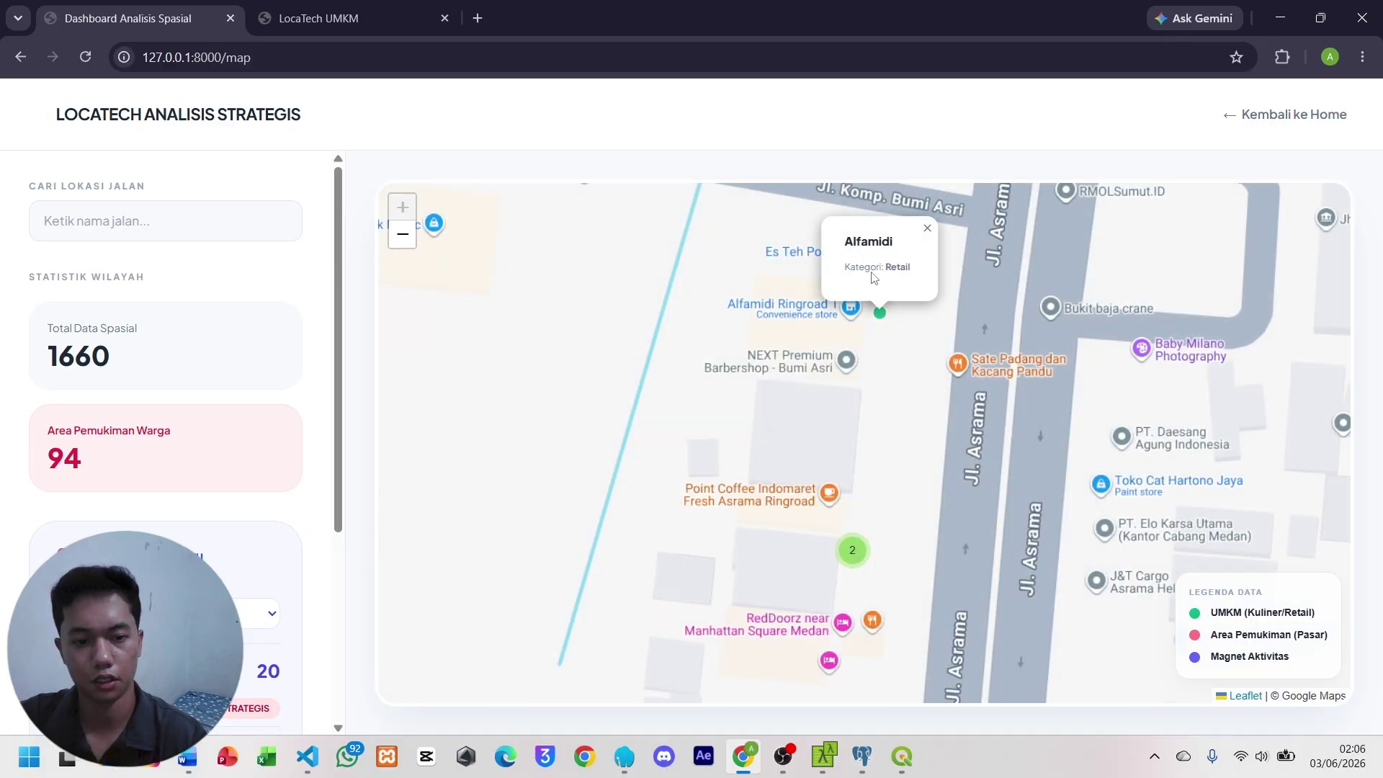
Expand the two-point cluster south of Alfamidi and view the details of its Magnet Aktivitas point.
{"action": "scroll", "coordinate": [874, 541], "scroll_direction": "down", "scroll_amount": 1}
{"action": "left_click", "coordinate": [859, 553]}
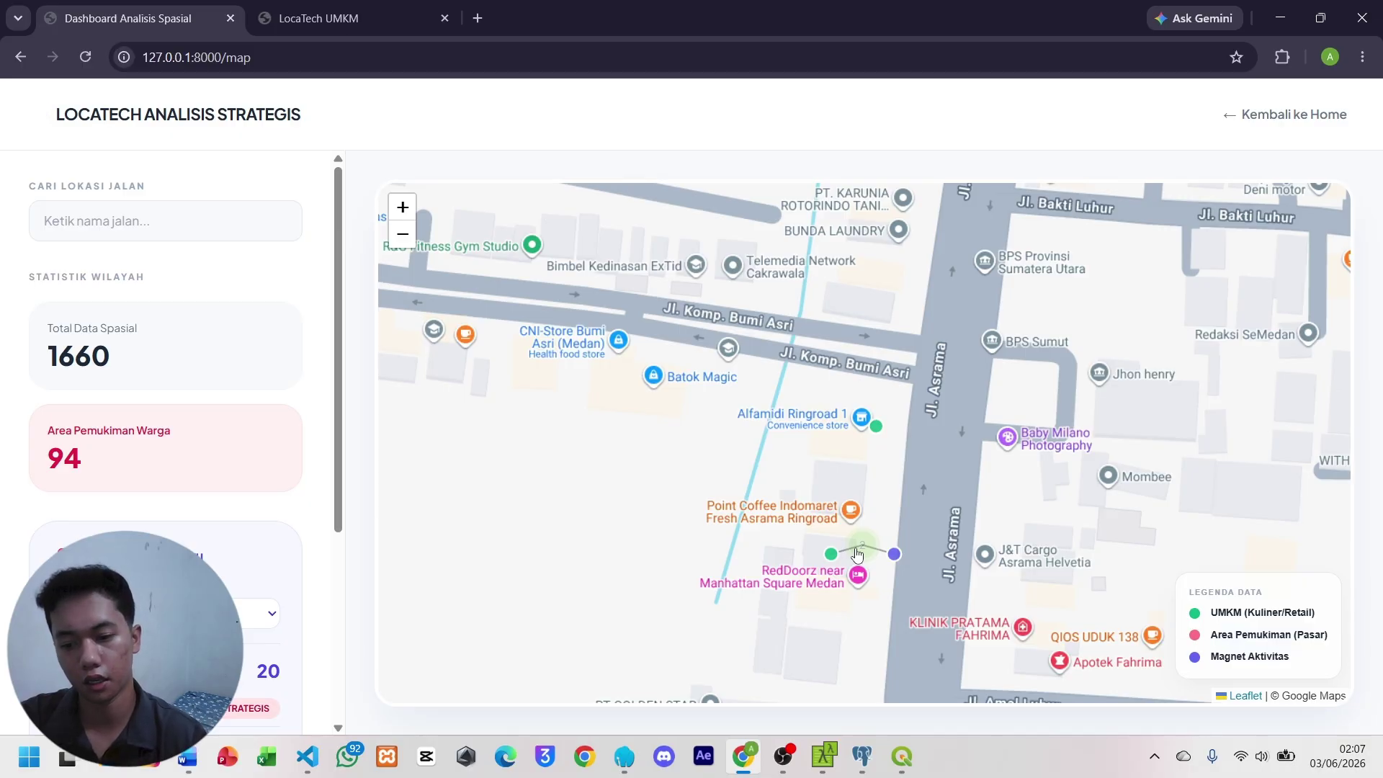
{"action": "left_click", "coordinate": [894, 554]}
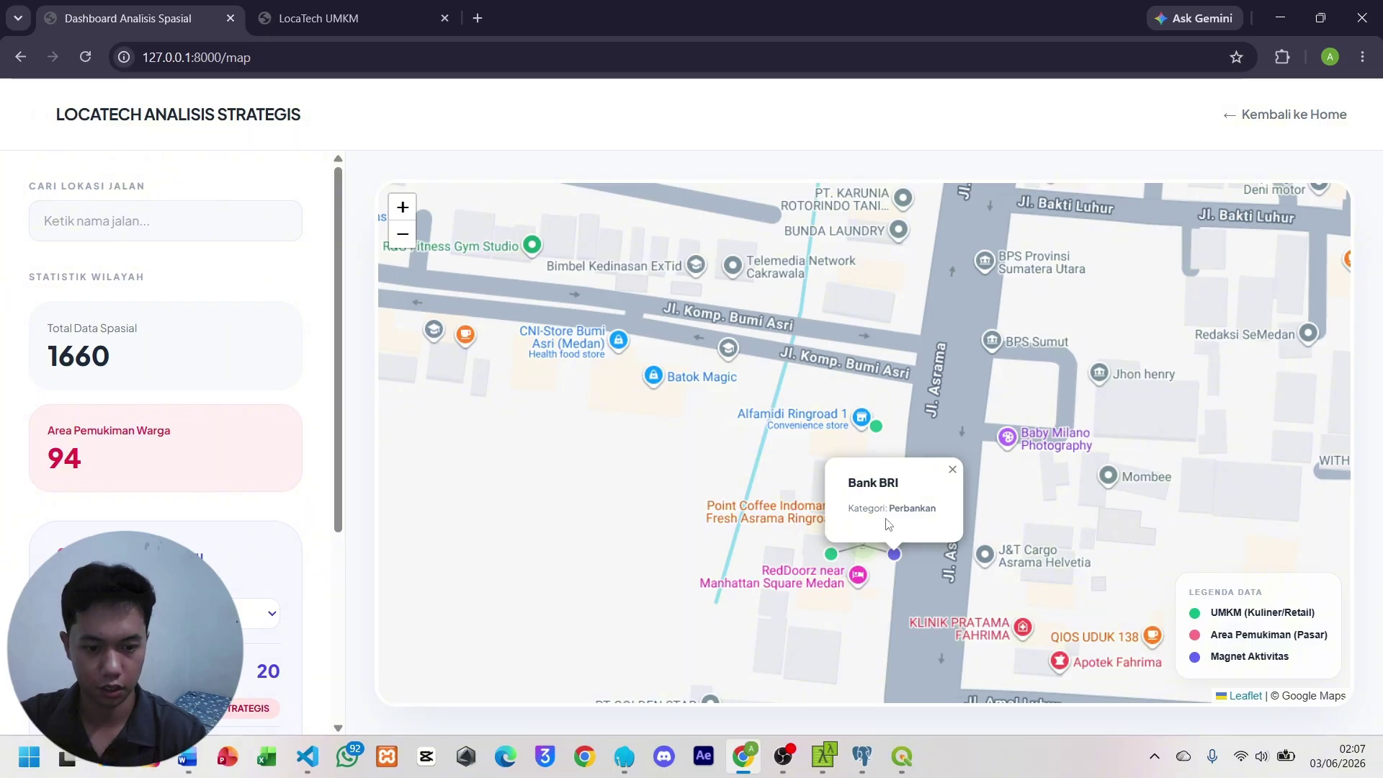
Return the map to the Medan overview and check the umkm_points table's row total in pgAdmin before going back to Chrome.
{"action": "scroll", "coordinate": [1093, 533], "scroll_direction": "down", "scroll_amount": 4}
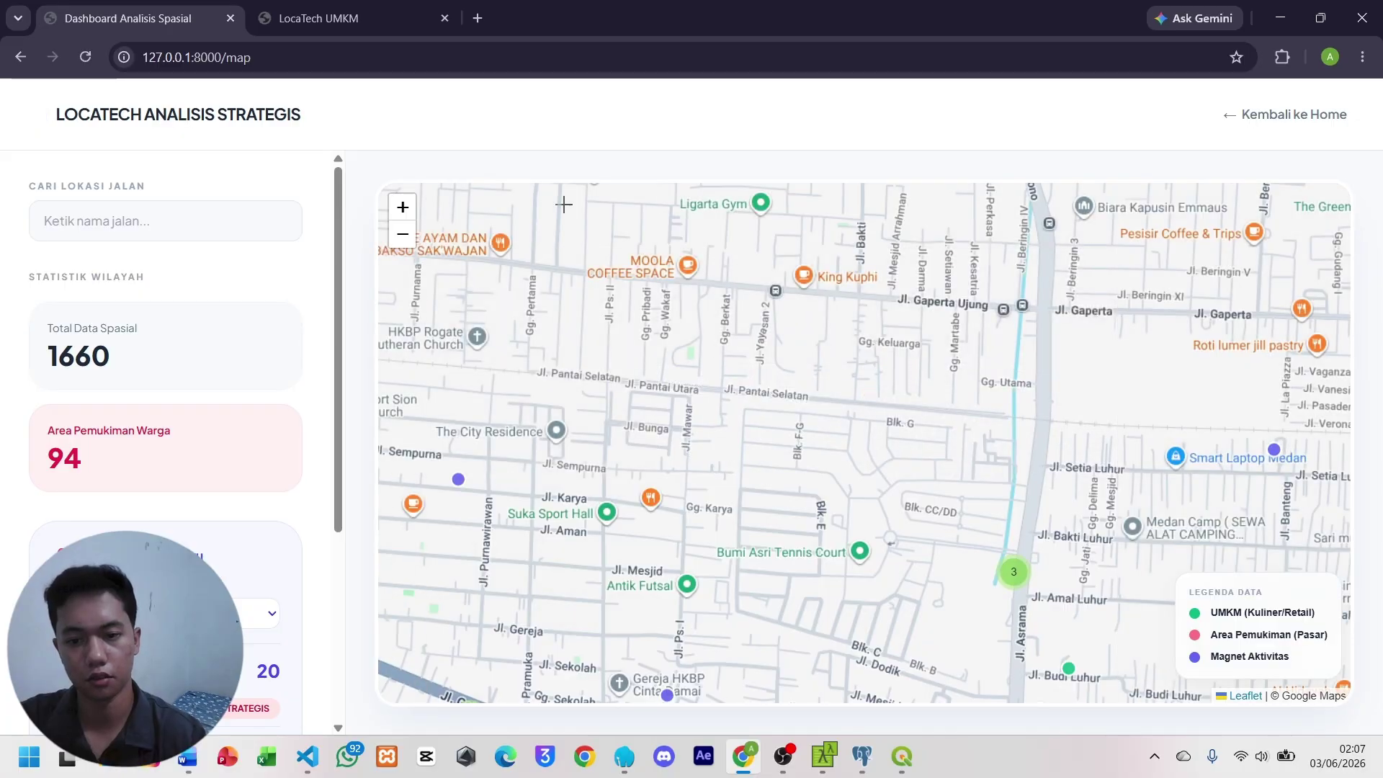
{"action": "left_click", "coordinate": [410, 244]}
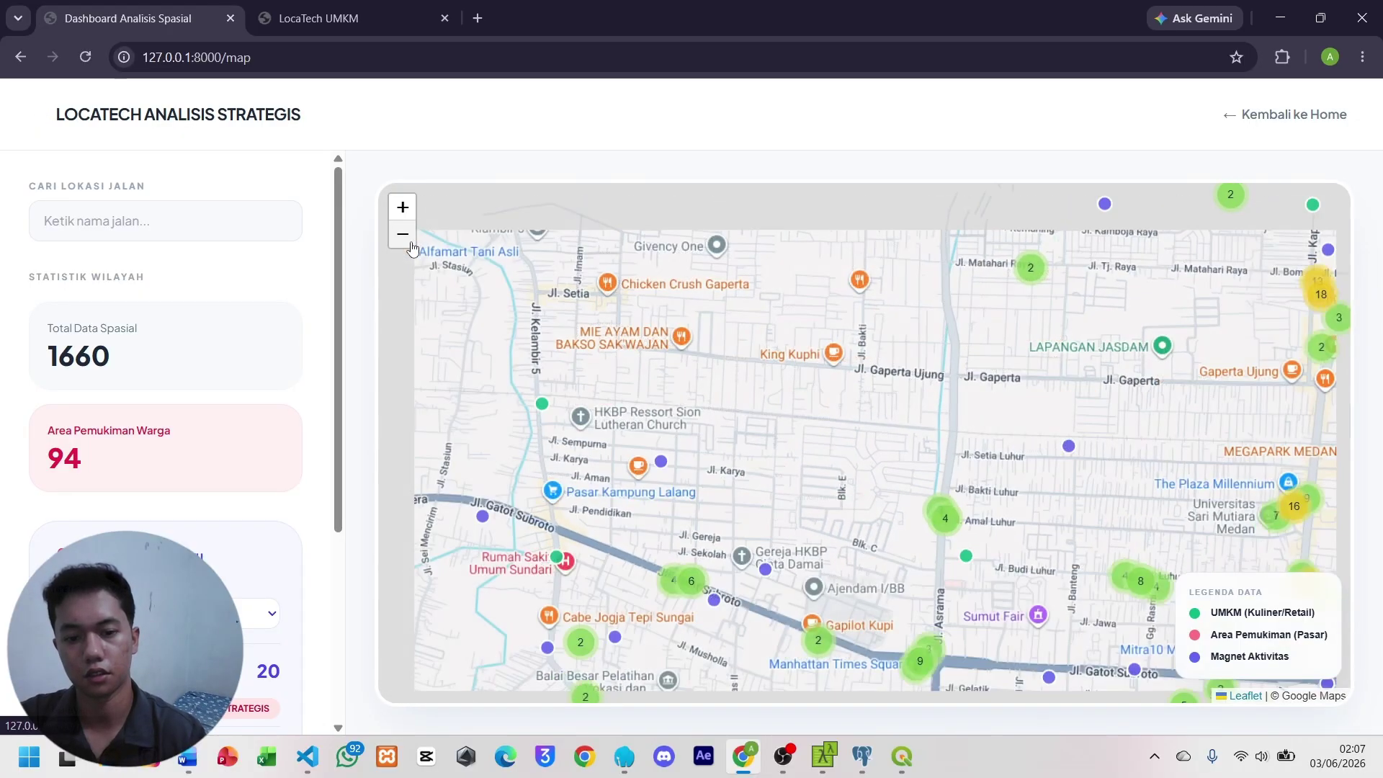
{"action": "left_click", "coordinate": [411, 244]}
{"action": "scroll", "coordinate": [967, 377], "scroll_direction": "down", "scroll_amount": 2}
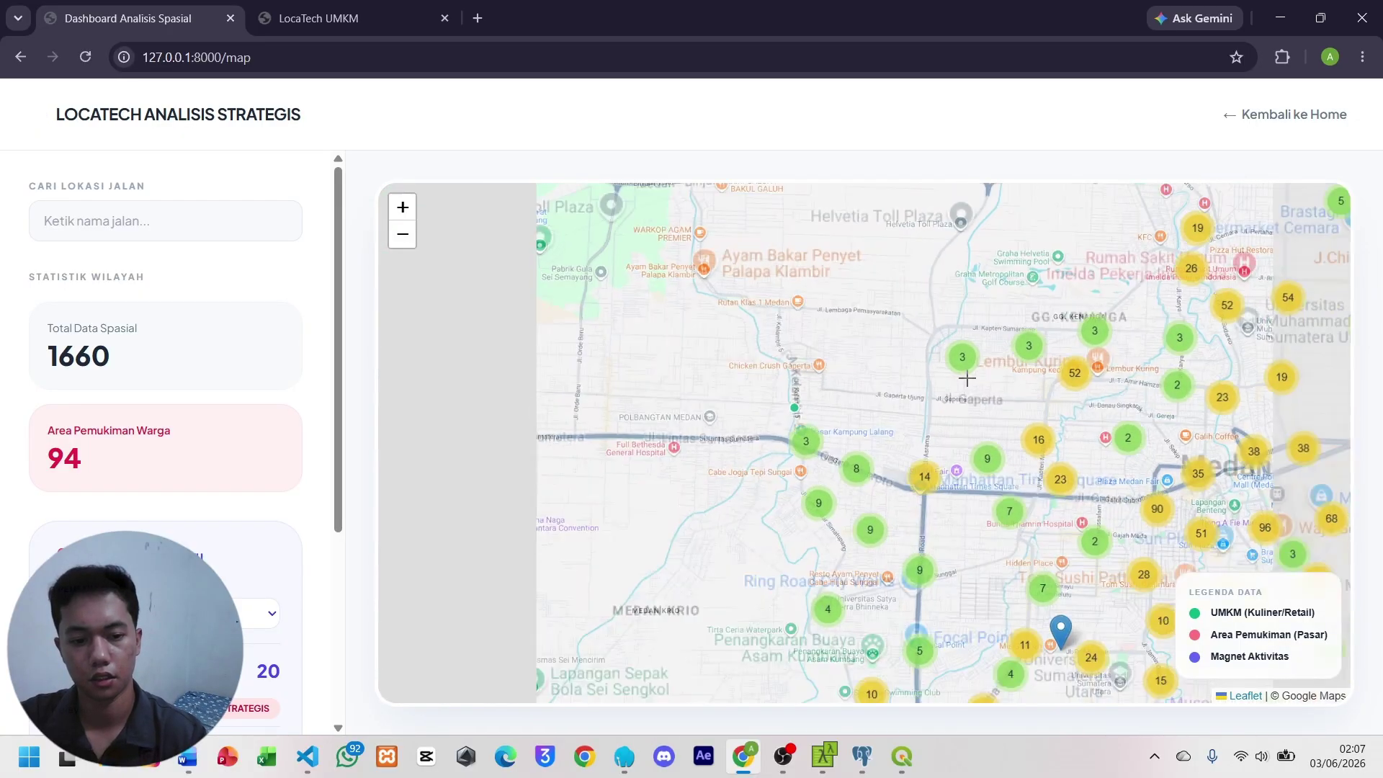
{"action": "left_click_drag", "start_coordinate": [1006, 445], "coordinate": [611, 365]}
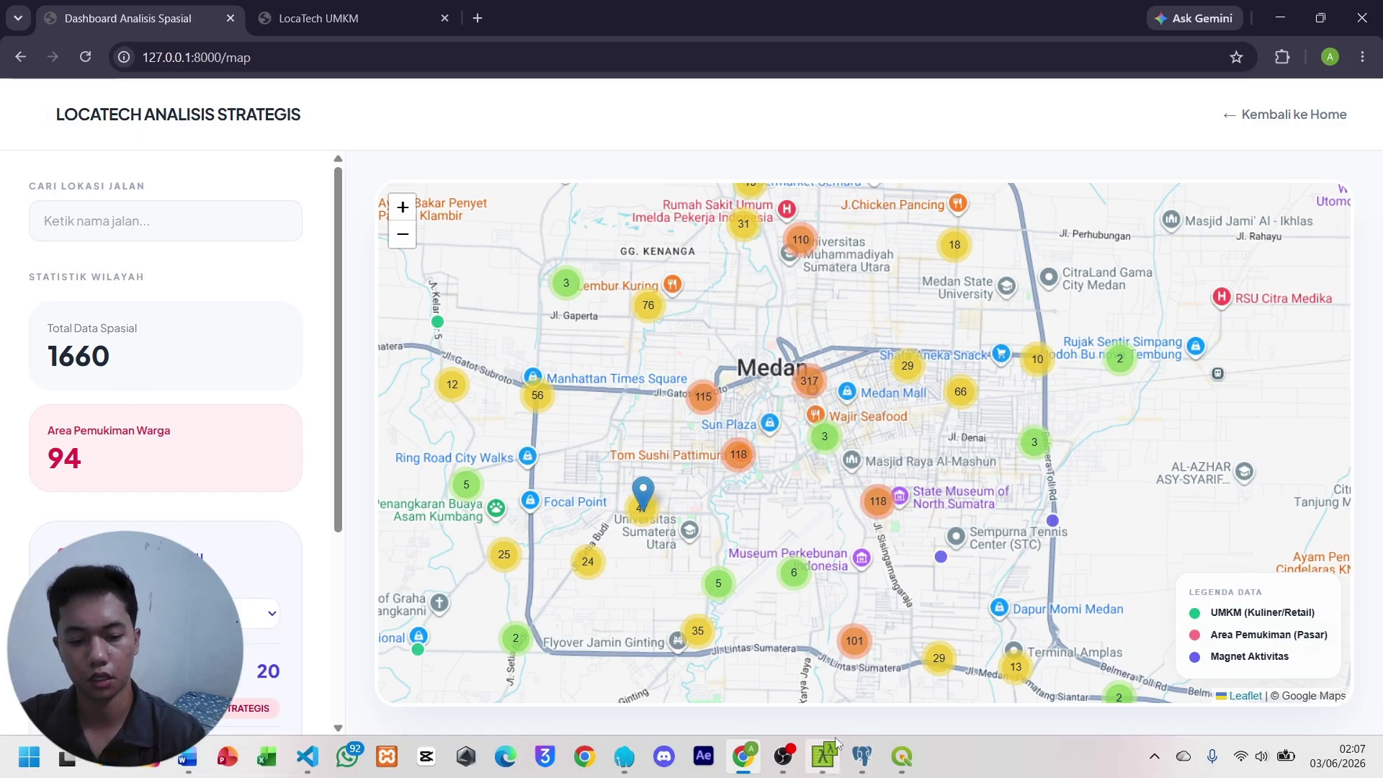
{"action": "left_click", "coordinate": [862, 756]}
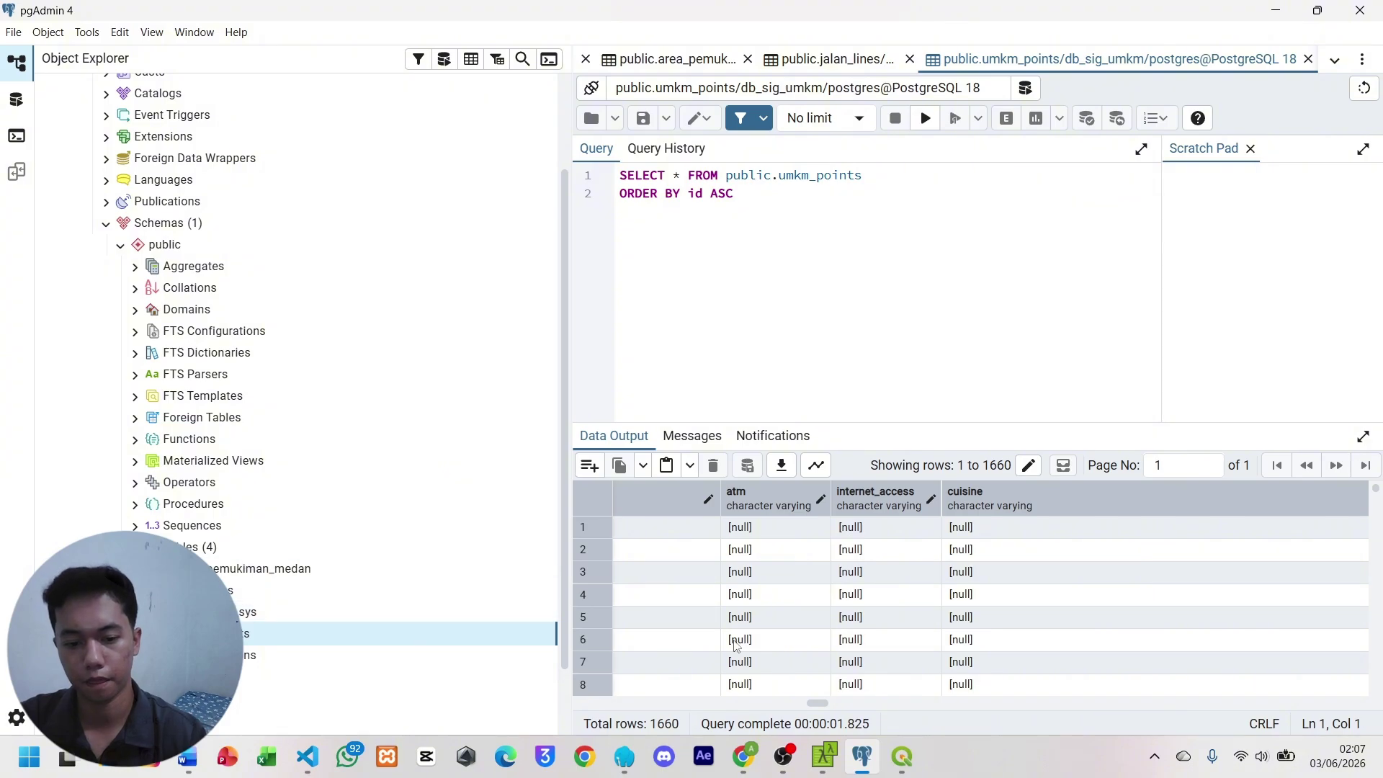
{"action": "scroll", "coordinate": [737, 646], "scroll_direction": "down", "scroll_amount": 1}
{"action": "scroll", "coordinate": [736, 646], "scroll_direction": "left", "scroll_amount": 1}
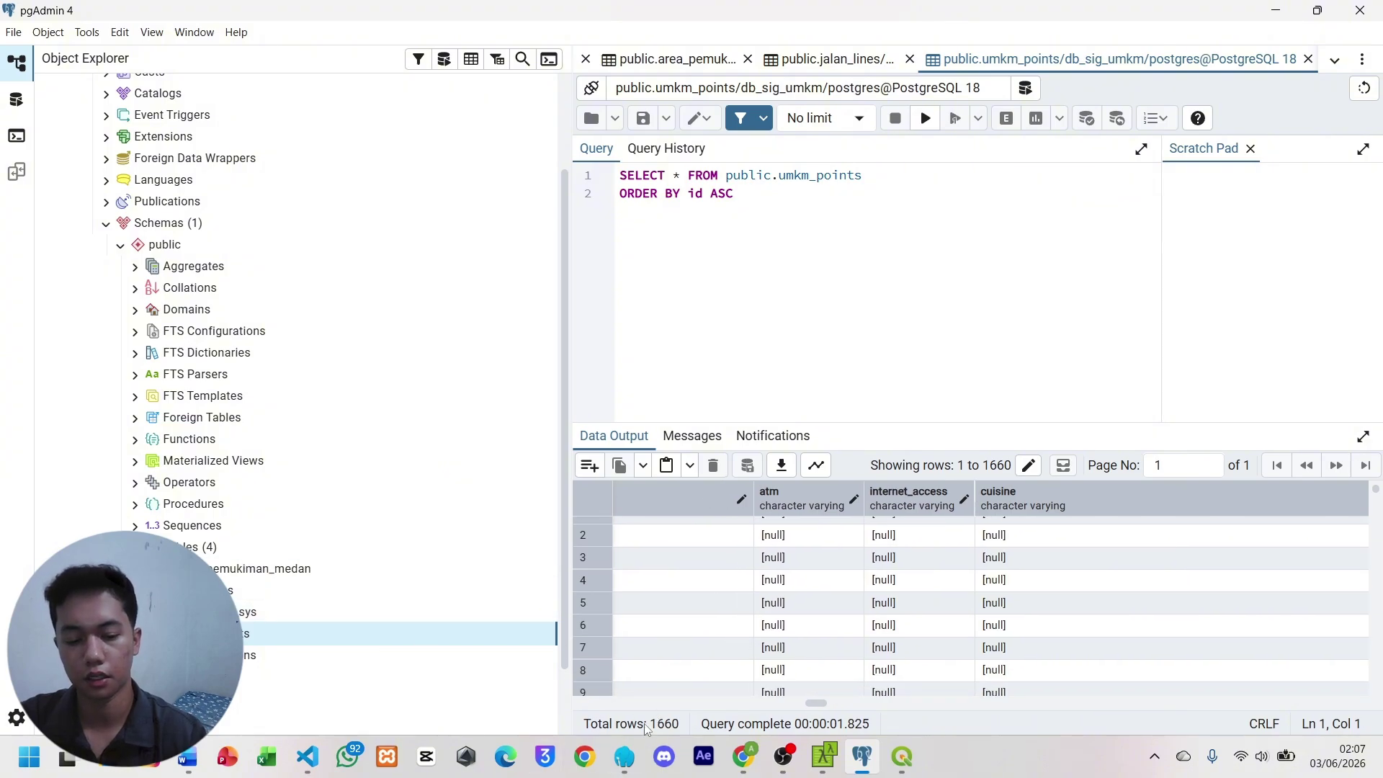
{"action": "left_click", "coordinate": [1279, 10]}
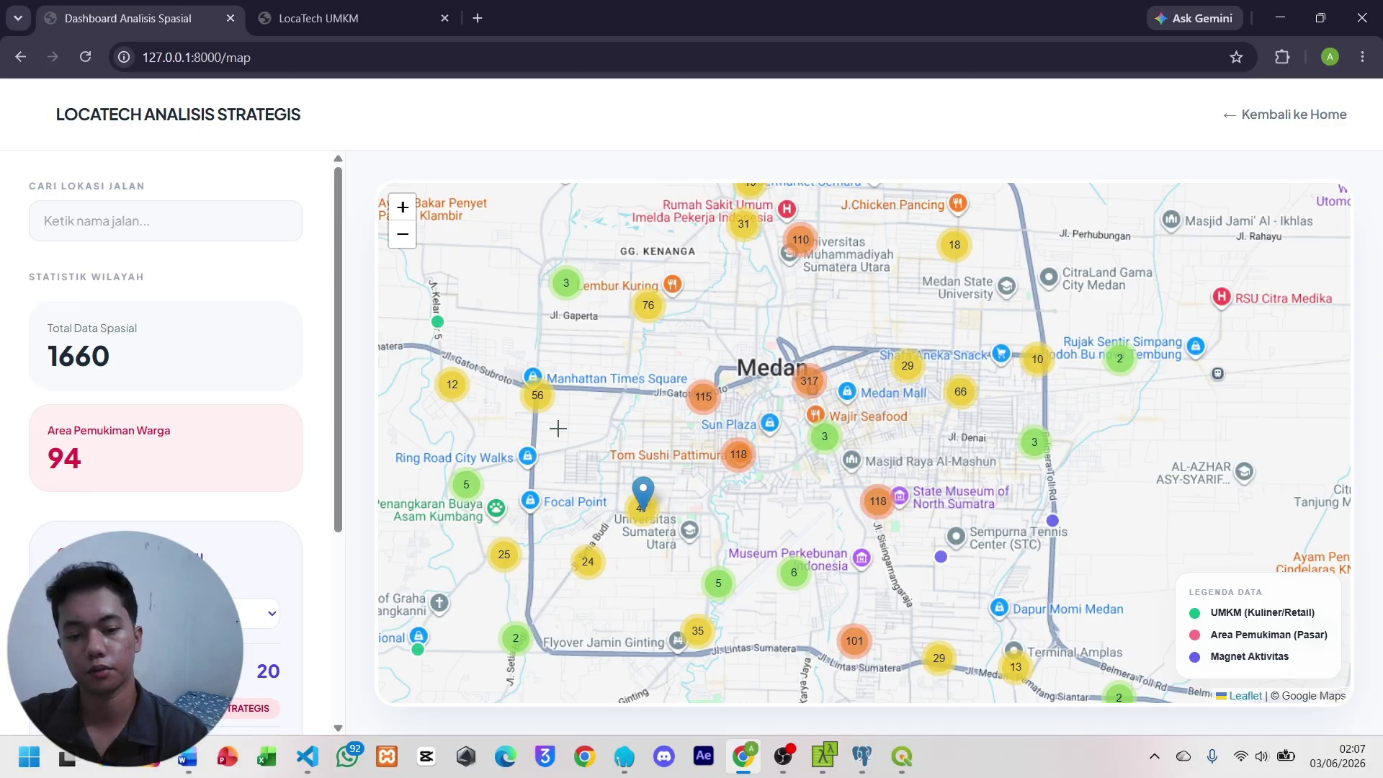
Set a new analysis location north of central Medan for the Kuliner business type and review its Simulasi Lokasi Baru results.
{"action": "left_click_drag", "start_coordinate": [556, 425], "coordinate": [579, 481]}
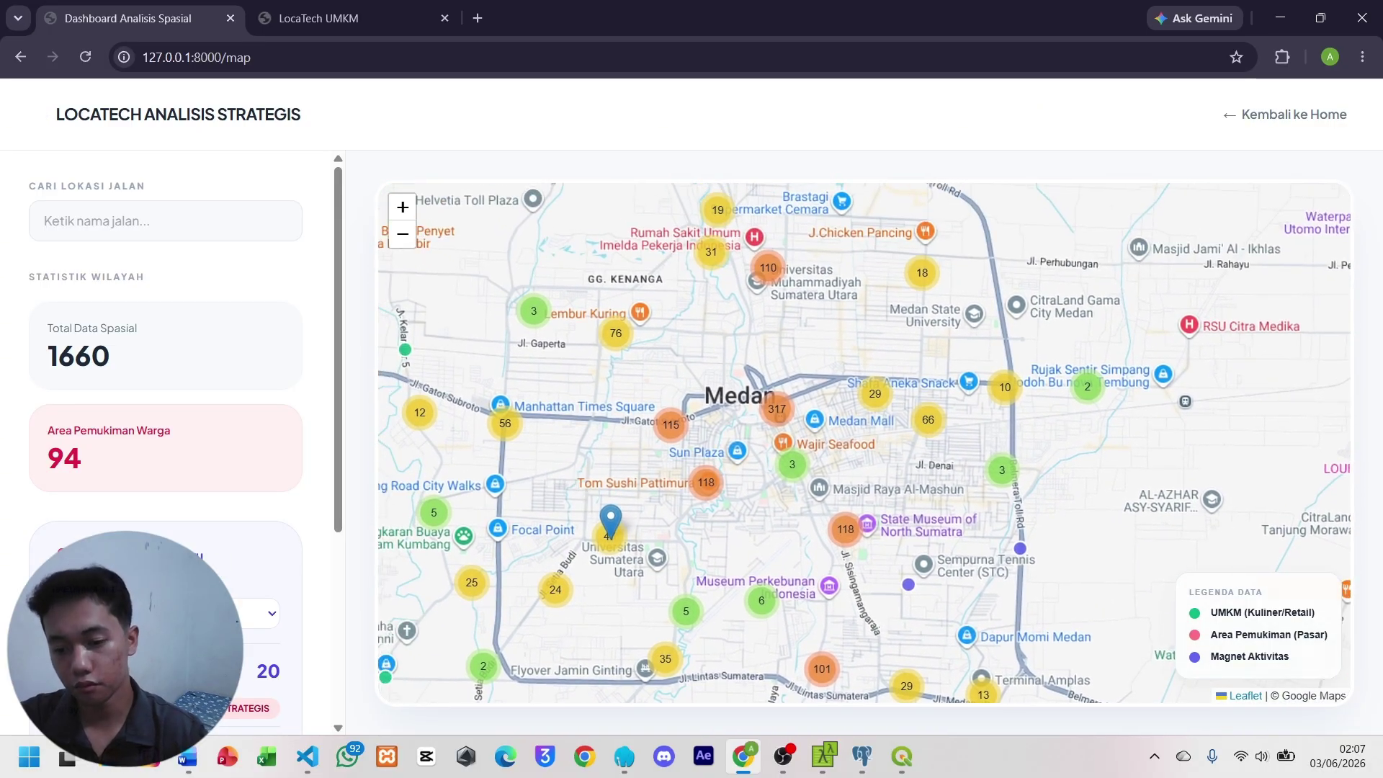
{"action": "scroll", "coordinate": [166, 432], "scroll_direction": "down", "scroll_amount": 3}
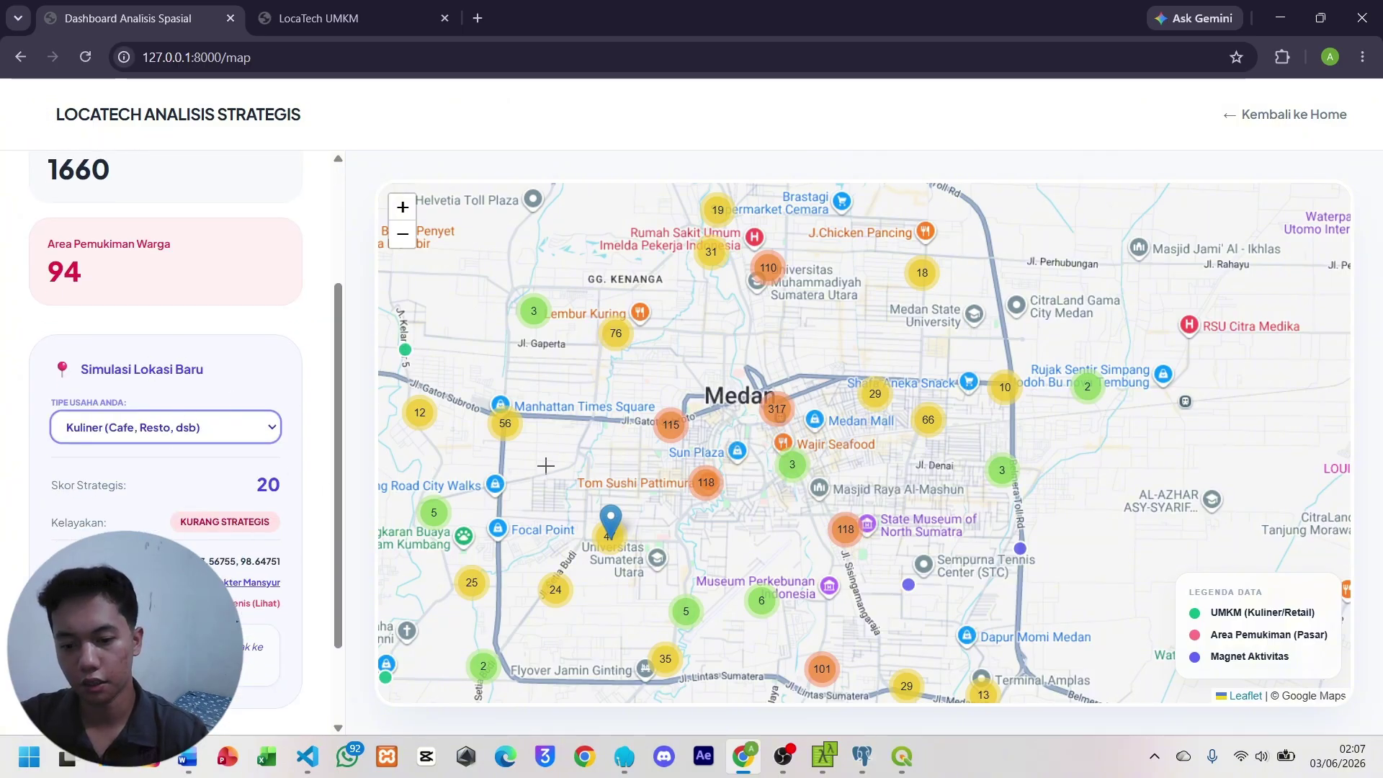
{"action": "scroll", "coordinate": [166, 432], "scroll_direction": "down", "scroll_amount": 2}
{"action": "scroll", "coordinate": [165, 433], "scroll_direction": "up", "scroll_amount": 3}
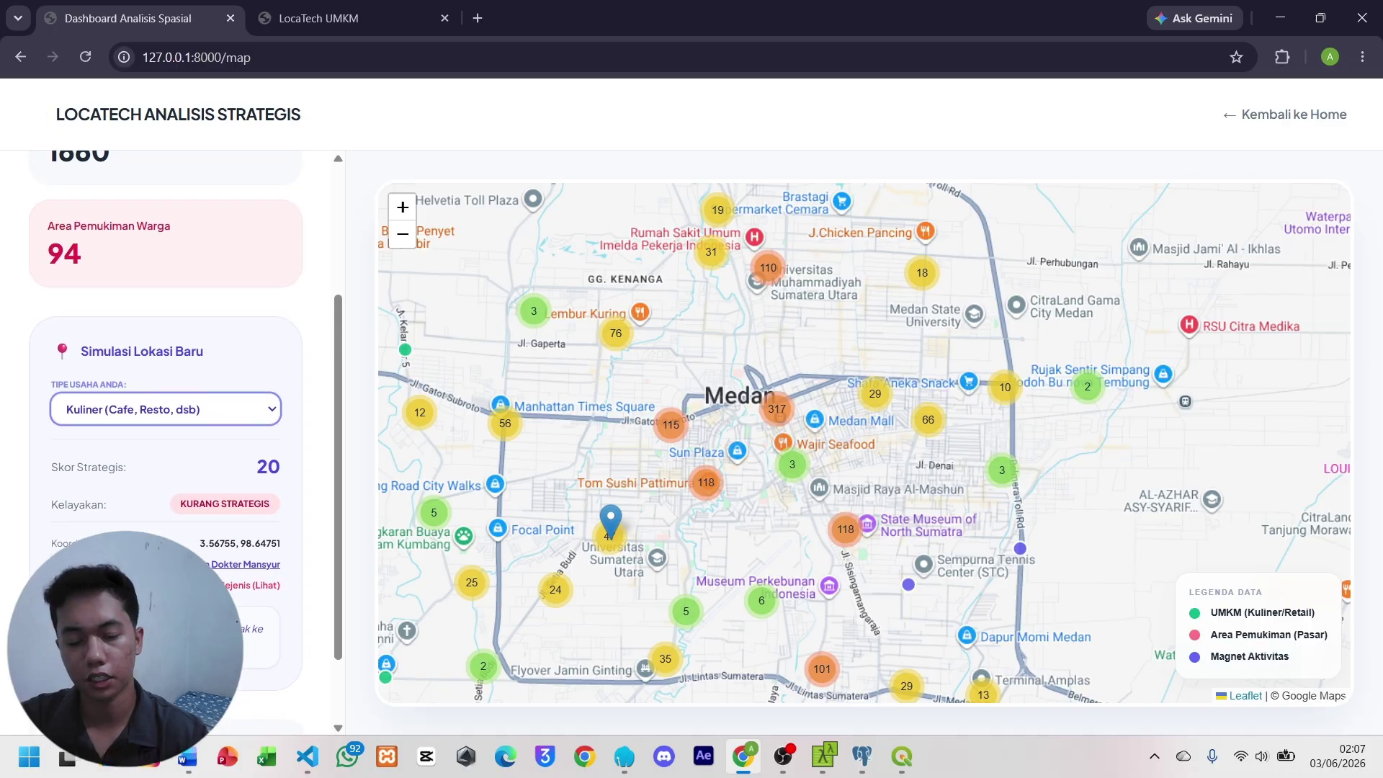
{"action": "left_click", "coordinate": [759, 329]}
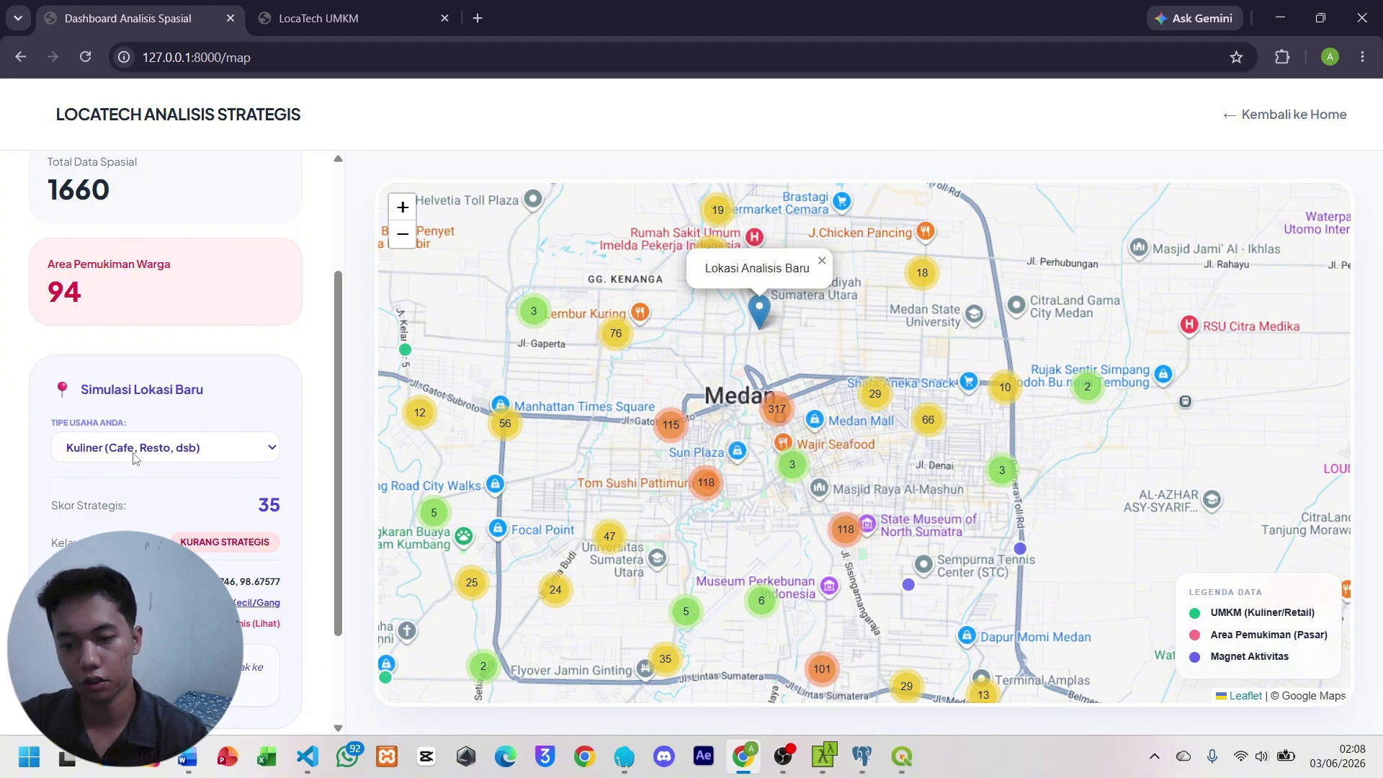
{"action": "scroll", "coordinate": [101, 516], "scroll_direction": "down", "scroll_amount": 1}
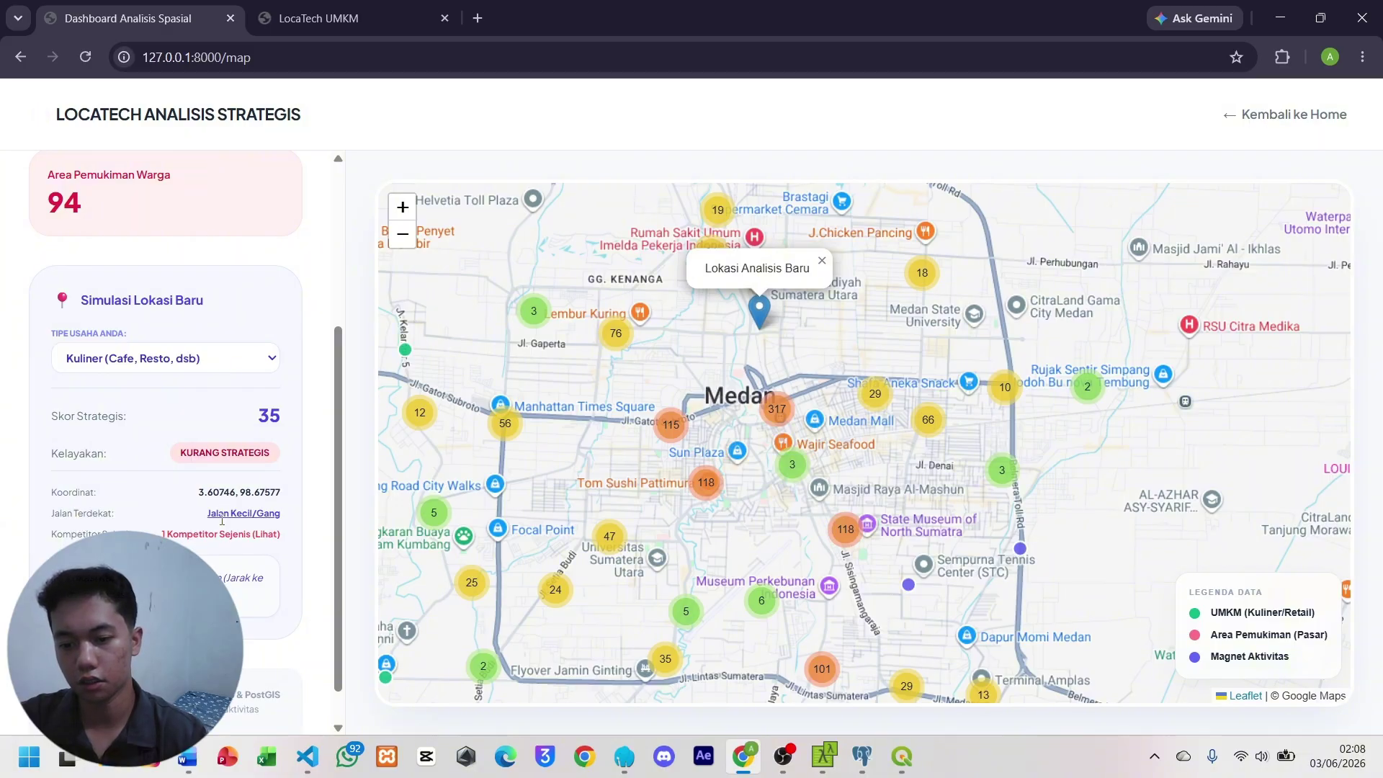
Examine the streets and data points surrounding the new analysis location near Jalan Bambu.
{"action": "scroll", "coordinate": [778, 337], "scroll_direction": "up", "scroll_amount": 3}
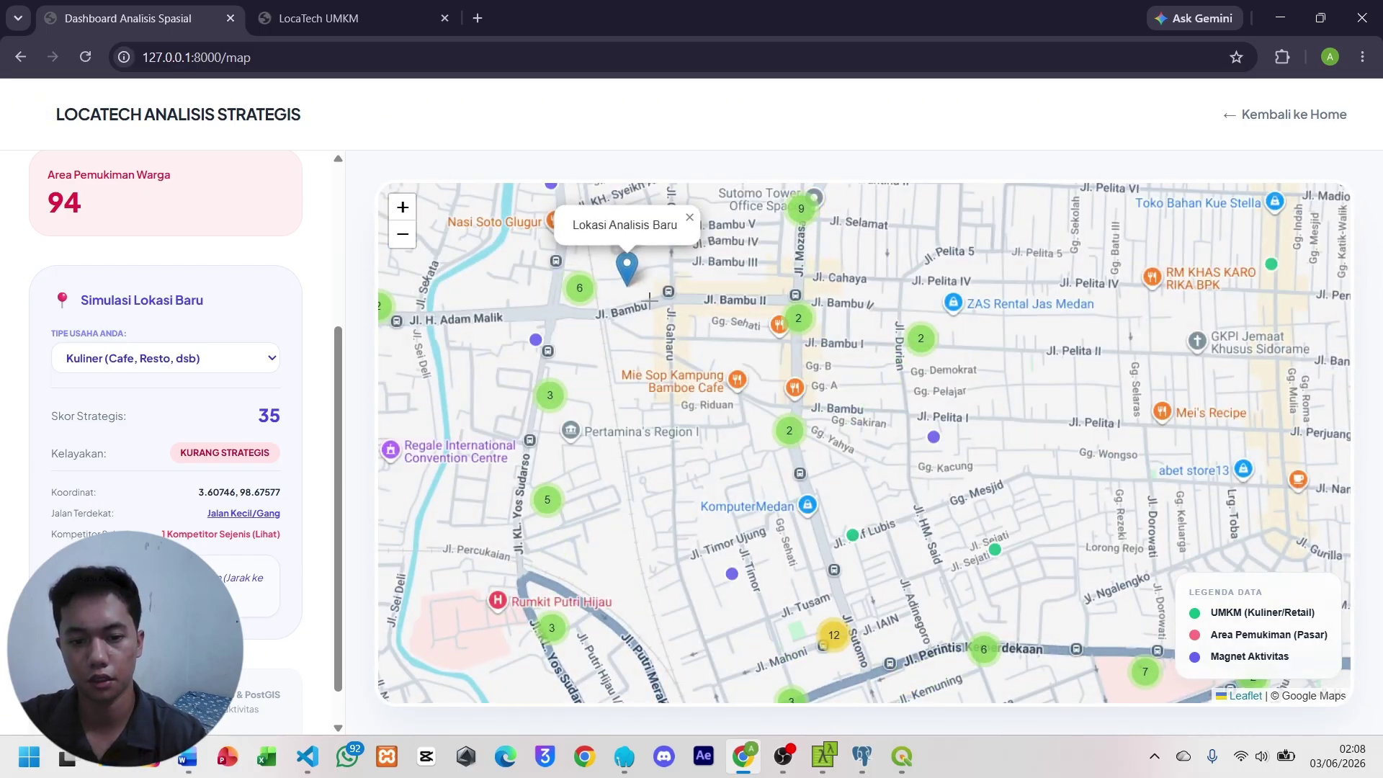
{"action": "left_click_drag", "start_coordinate": [649, 302], "coordinate": [667, 361]}
{"action": "scroll", "coordinate": [666, 360], "scroll_direction": "up", "scroll_amount": 2}
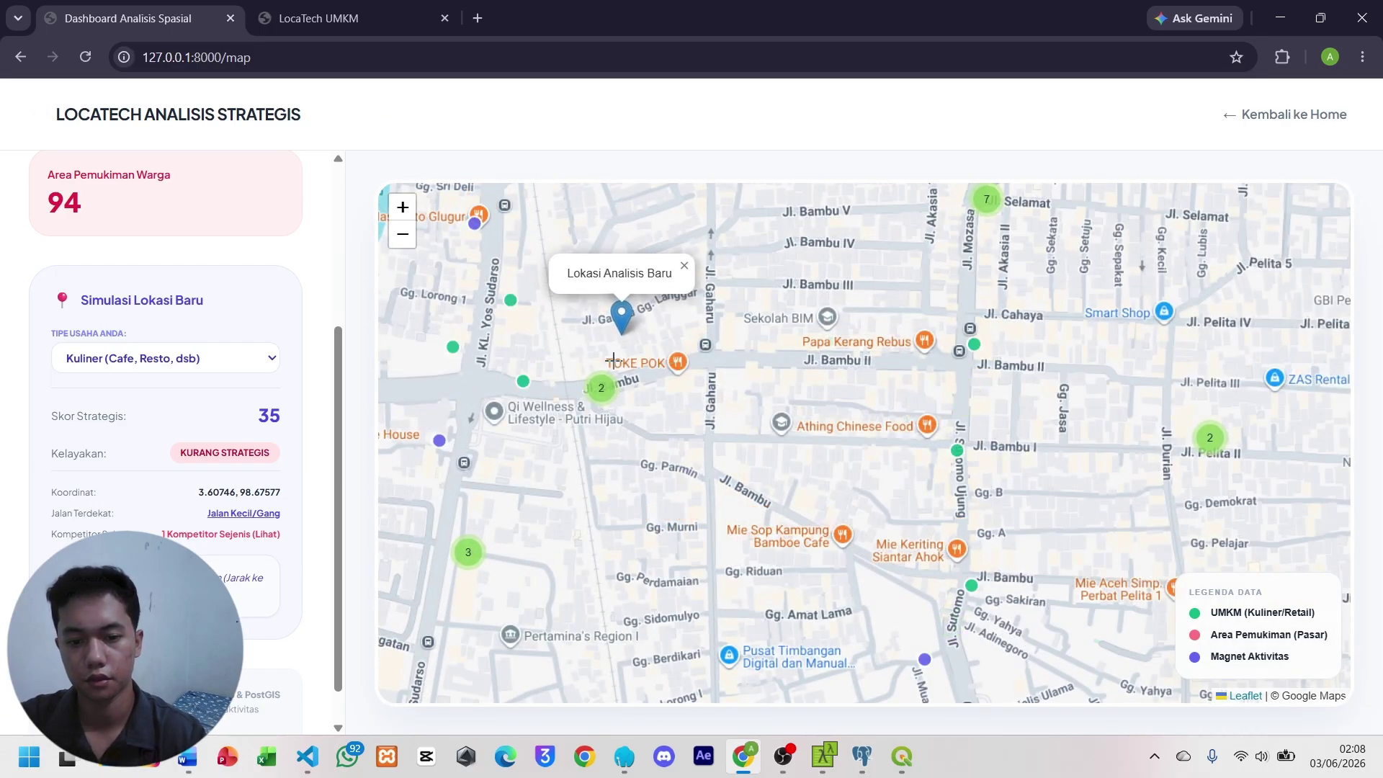
{"action": "scroll", "coordinate": [669, 365], "scroll_direction": "up", "scroll_amount": 2}
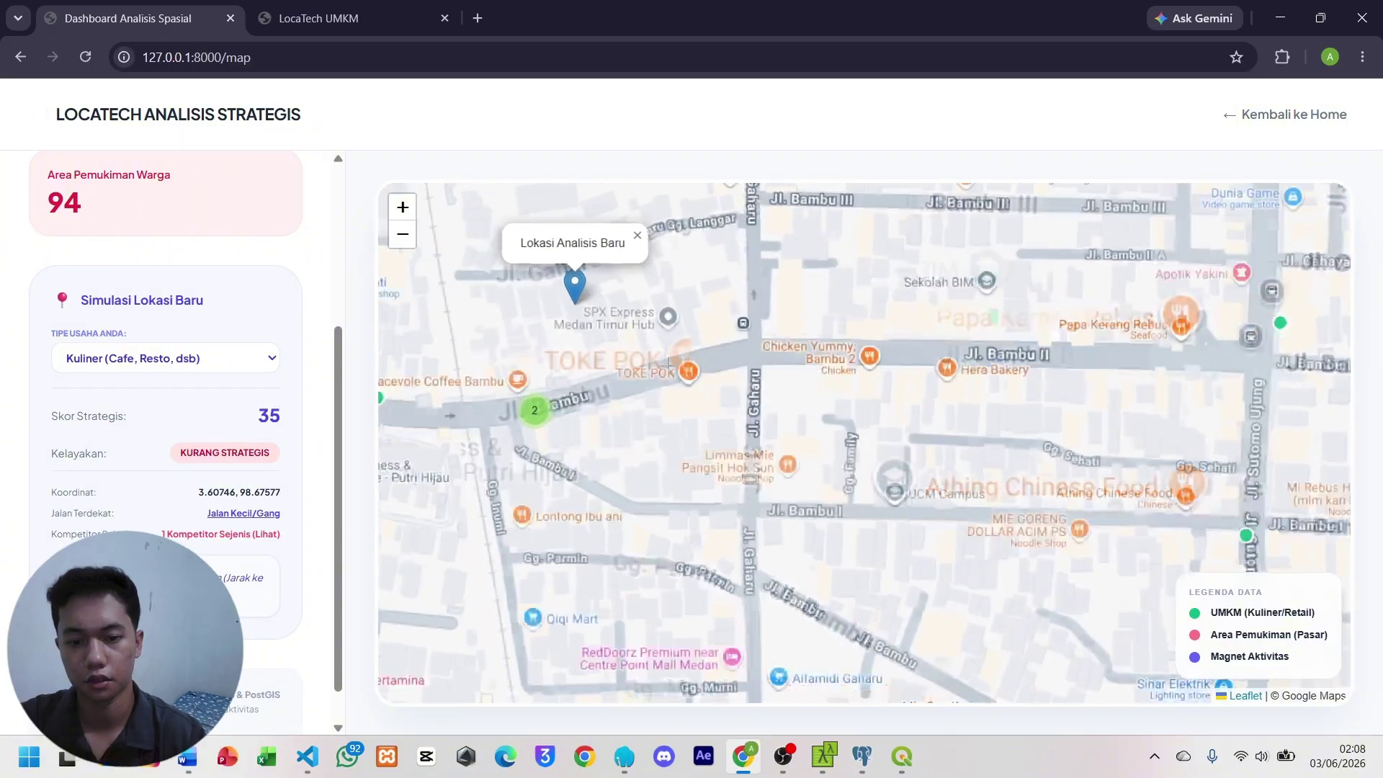
{"action": "scroll", "coordinate": [669, 366], "scroll_direction": "down", "scroll_amount": 2}
{"action": "scroll", "coordinate": [668, 366], "scroll_direction": "down", "scroll_amount": 1}
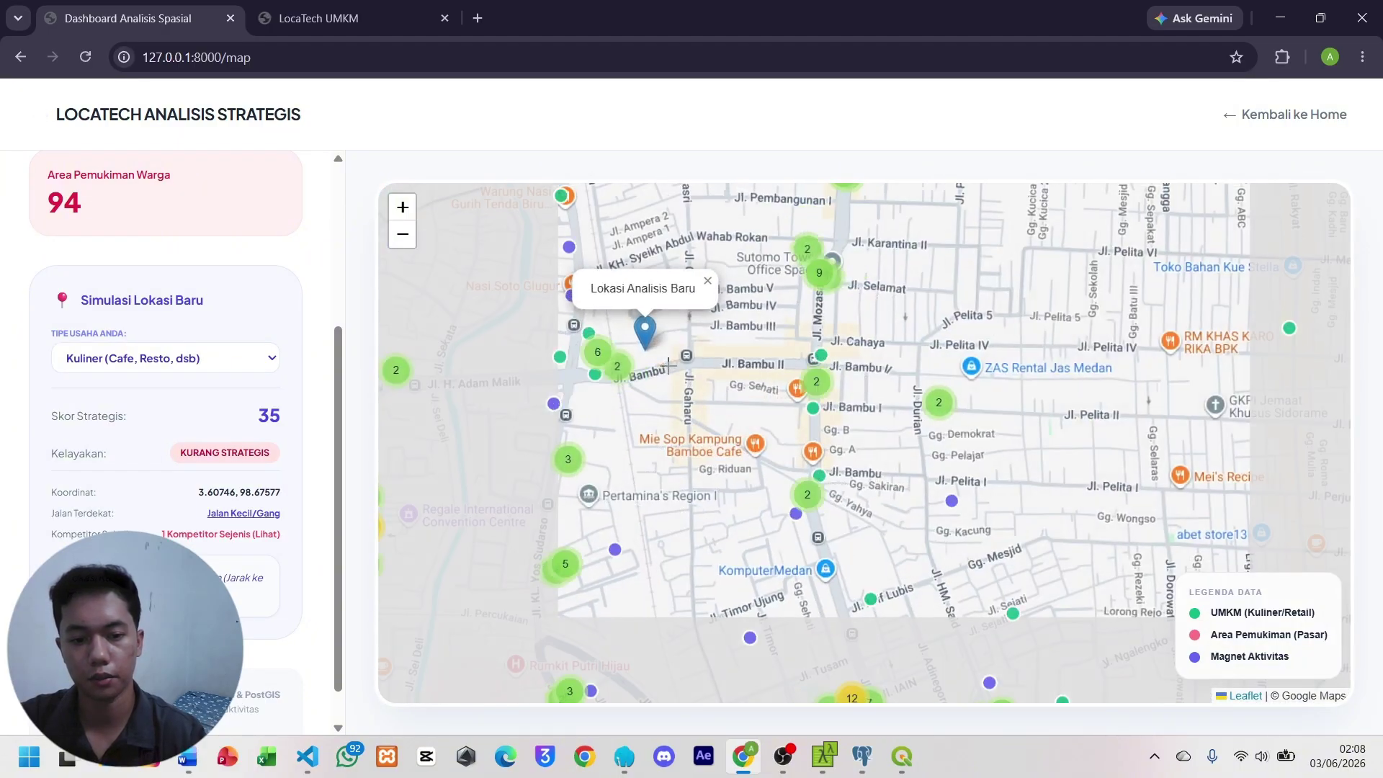
Move the analysis location to Jalan Bambu II and on to Jalan Putri Hijau, north of Rumkit Putri Hijau.
{"action": "left_click", "coordinate": [758, 358]}
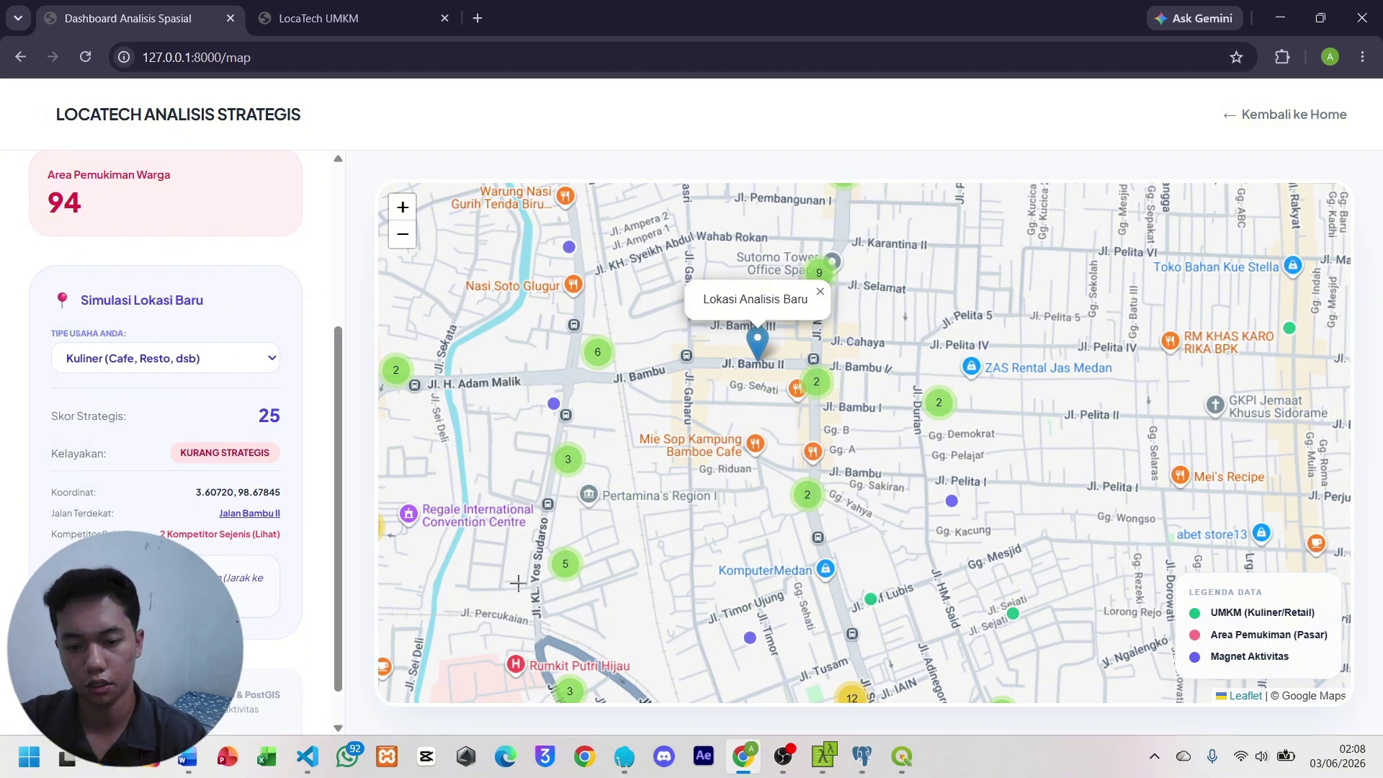
{"action": "left_click_drag", "start_coordinate": [518, 582], "coordinate": [645, 360]}
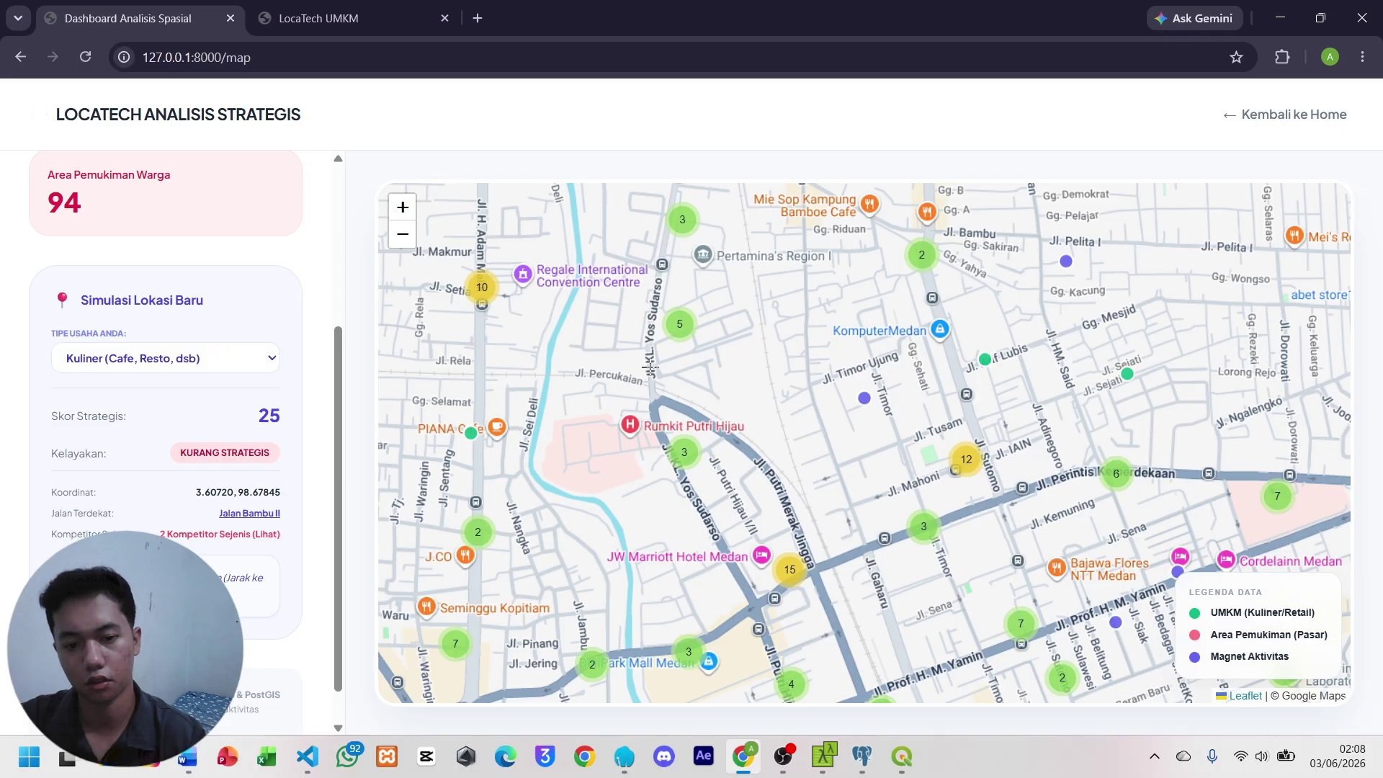
{"action": "left_click", "coordinate": [651, 368]}
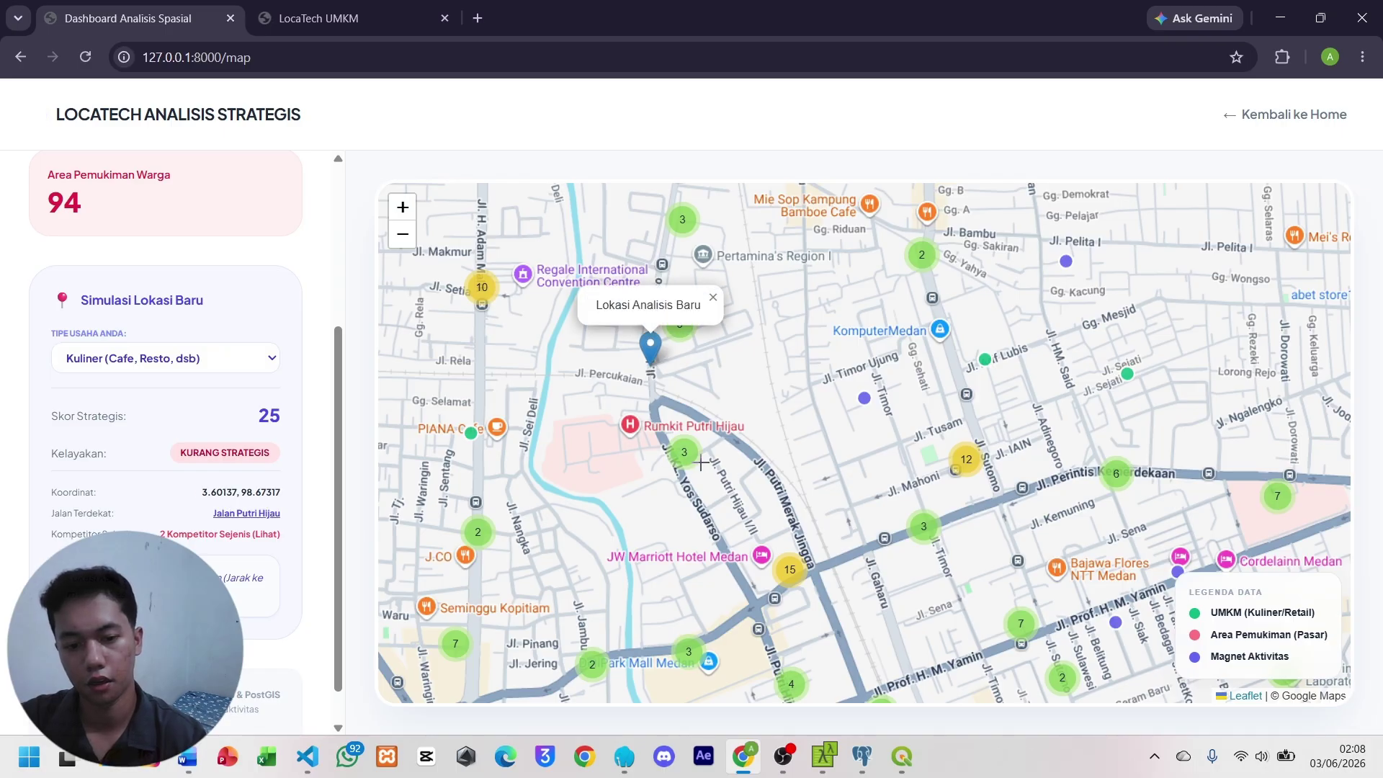
Move the analysis location to Jalan Putri Merak Jingga, east of Rumkit Putri Hijau, and expand its list of similar competitors.
{"action": "left_click", "coordinate": [761, 461]}
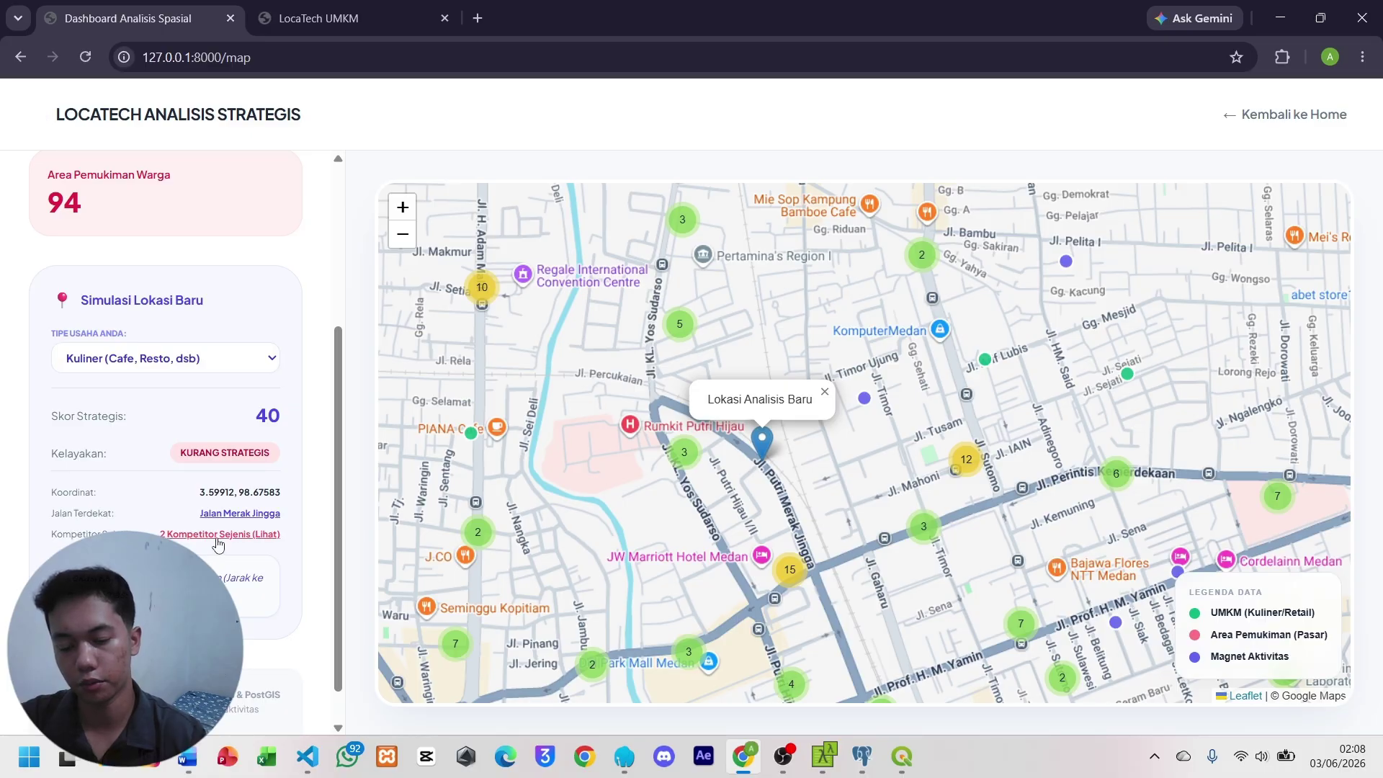
{"action": "left_click", "coordinate": [274, 535]}
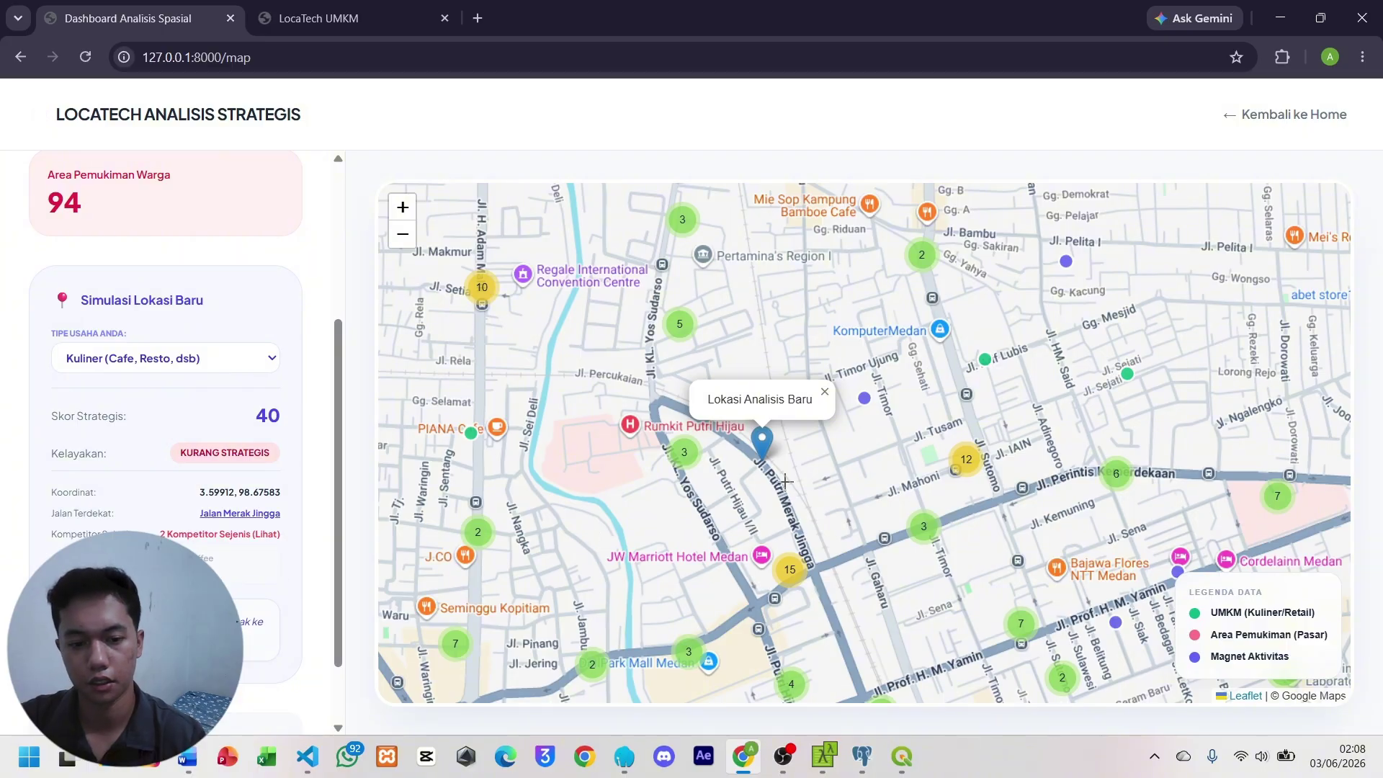
Examine the data points west of the analysis location, from the De Padel cluster to the UMKM point beside PIANA Cafe.
{"action": "scroll", "coordinate": [785, 481], "scroll_direction": "up", "scroll_amount": 1}
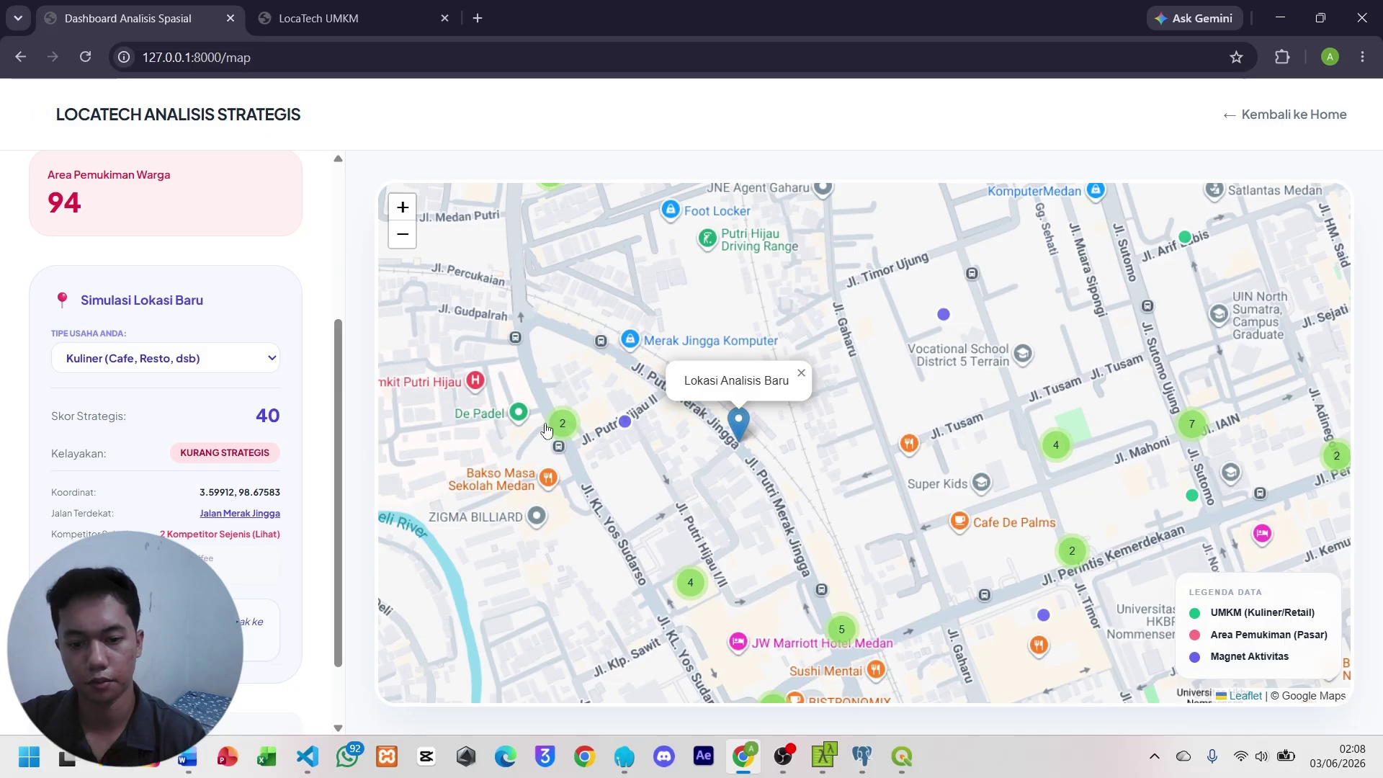
{"action": "left_click", "coordinate": [562, 425]}
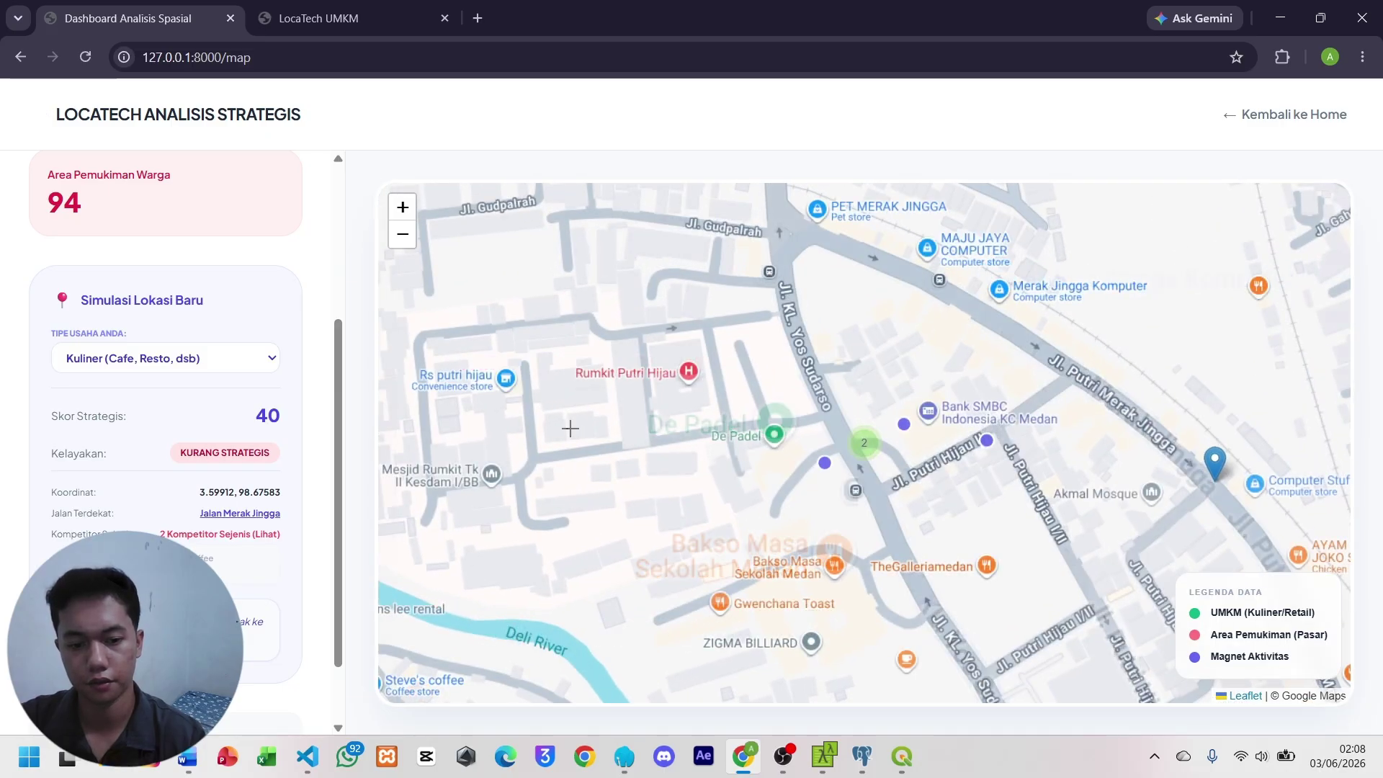
{"action": "scroll", "coordinate": [839, 499], "scroll_direction": "down", "scroll_amount": 2}
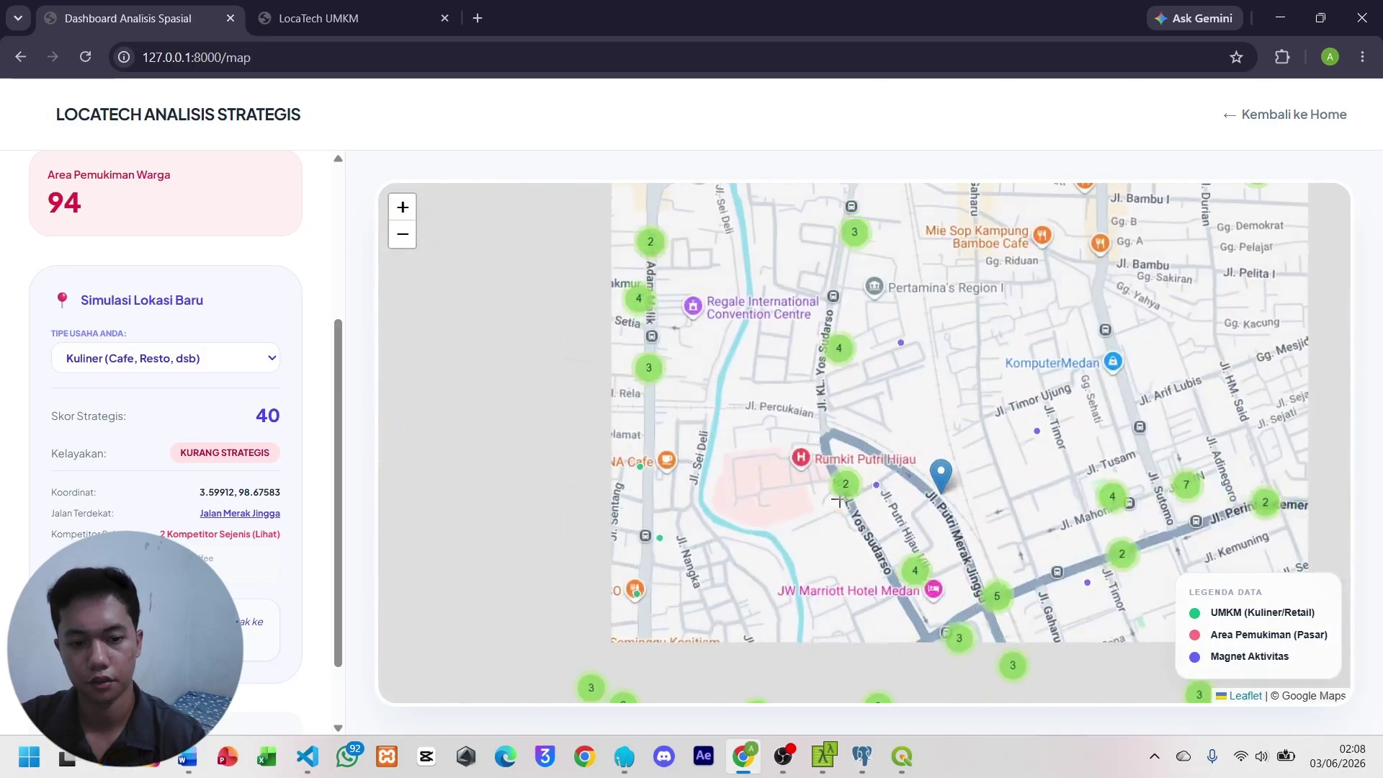
{"action": "left_click_drag", "start_coordinate": [1033, 514], "coordinate": [957, 478]}
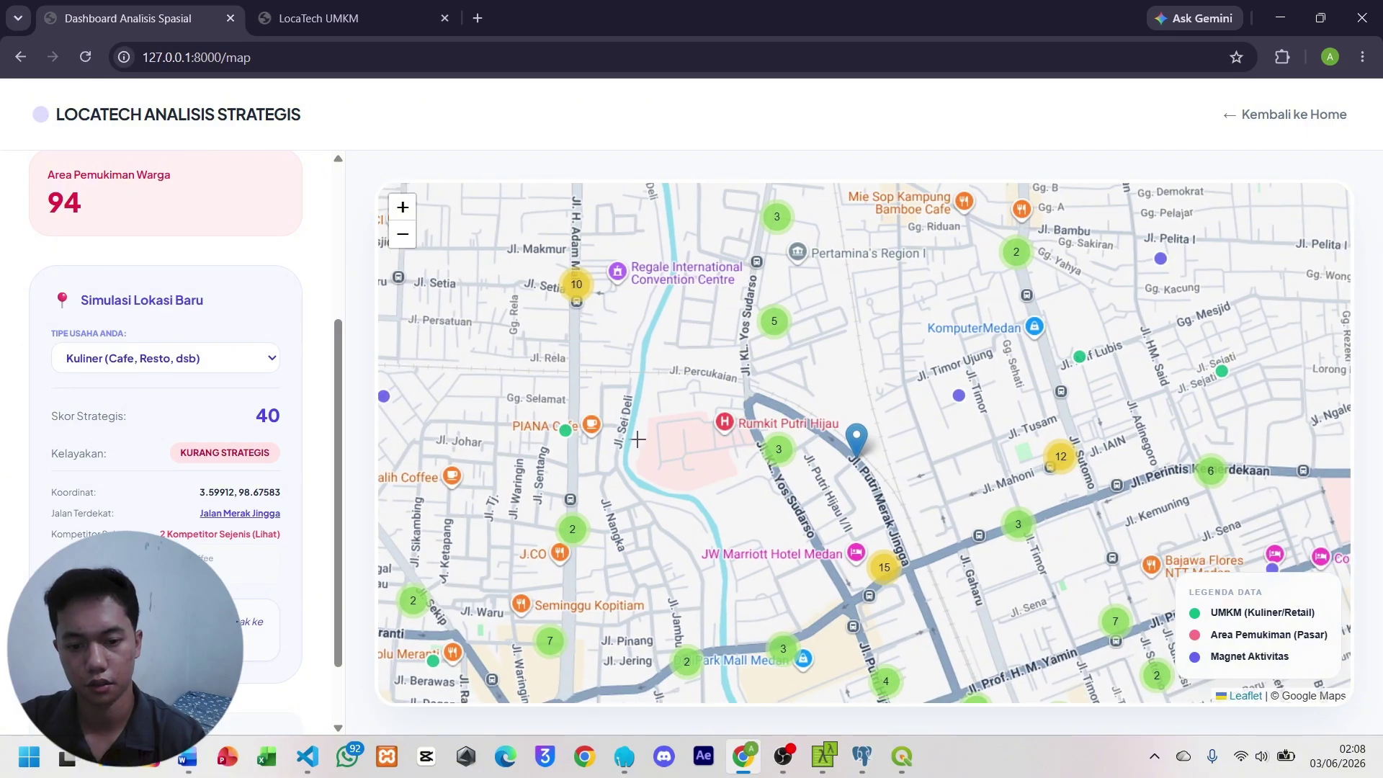
{"action": "left_click", "coordinate": [567, 431]}
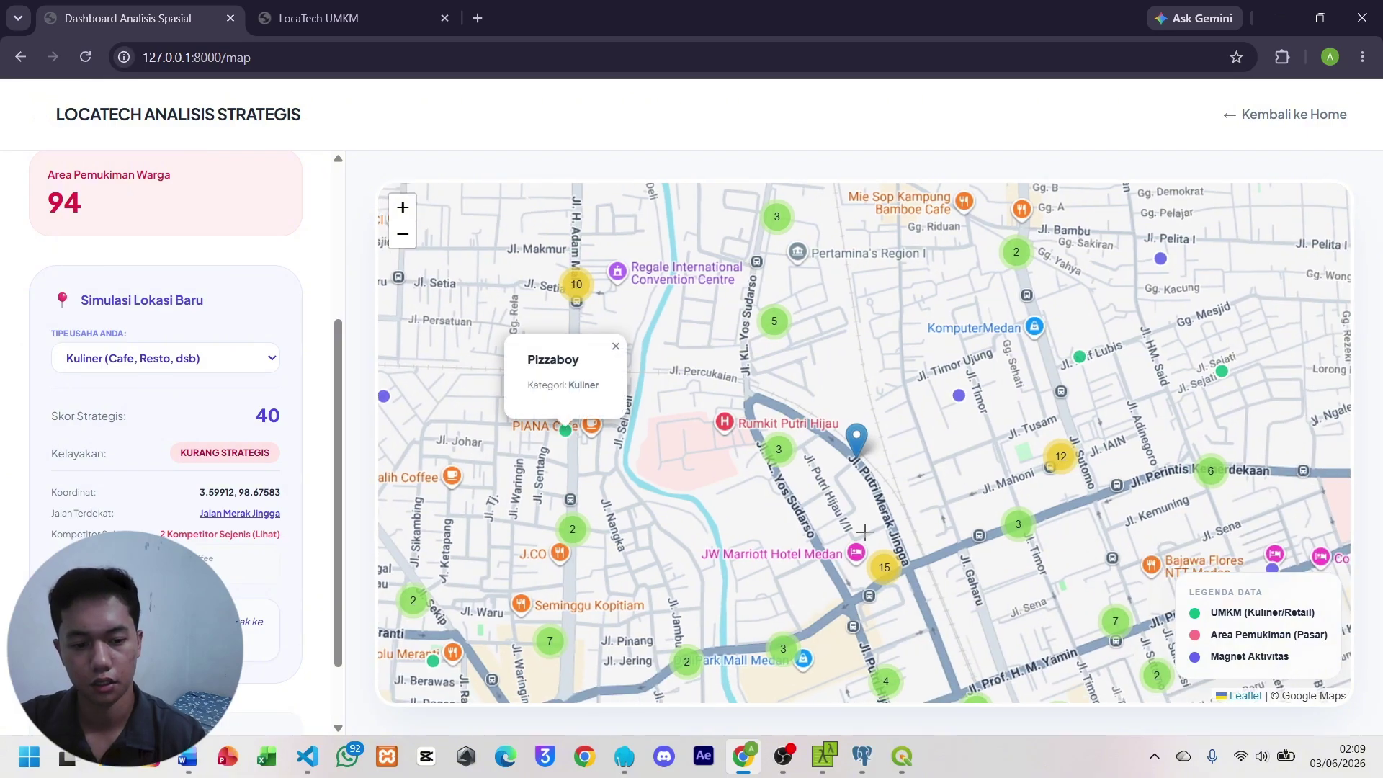
Inspect the category details of the UMKM points around AZKO Medan Putri Hijau, south of the analysis location.
{"action": "scroll", "coordinate": [864, 532], "scroll_direction": "up", "scroll_amount": 1}
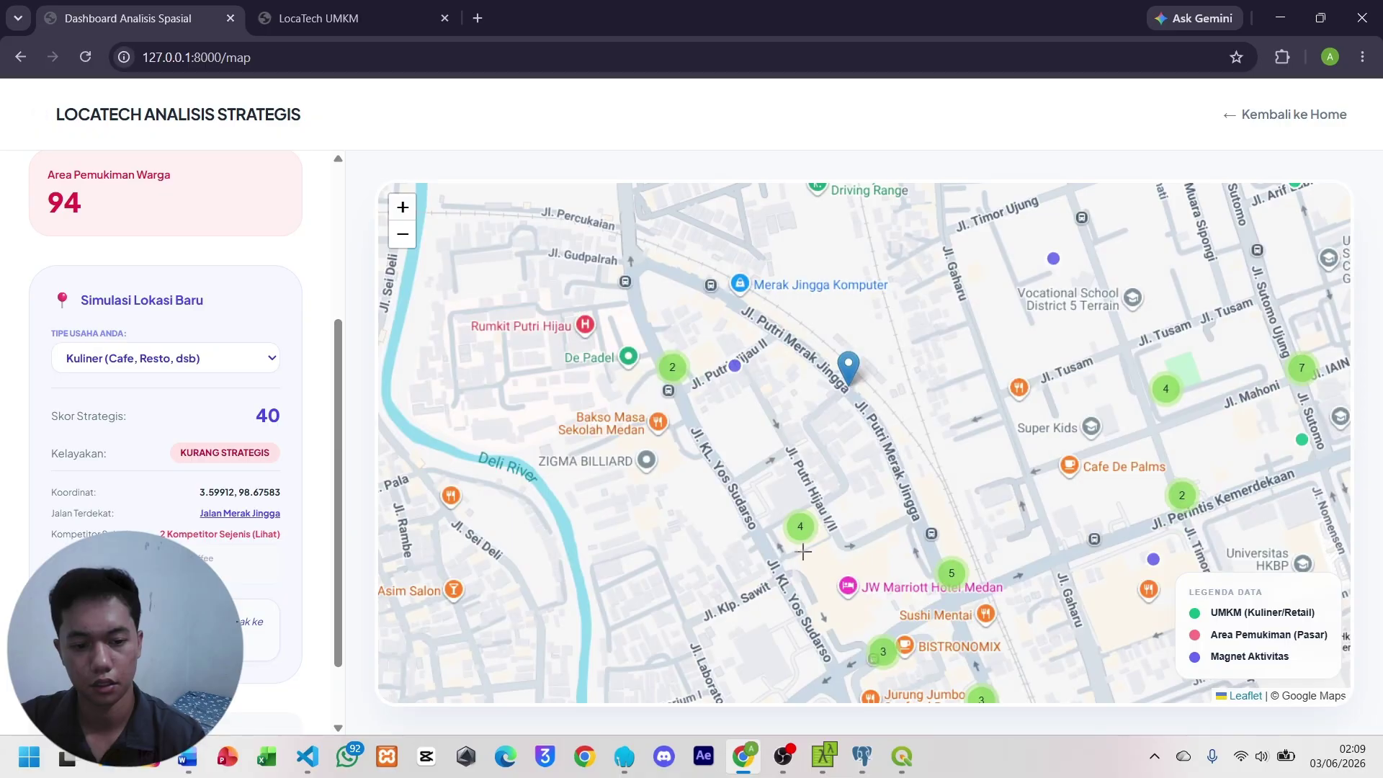
{"action": "left_click", "coordinate": [810, 537]}
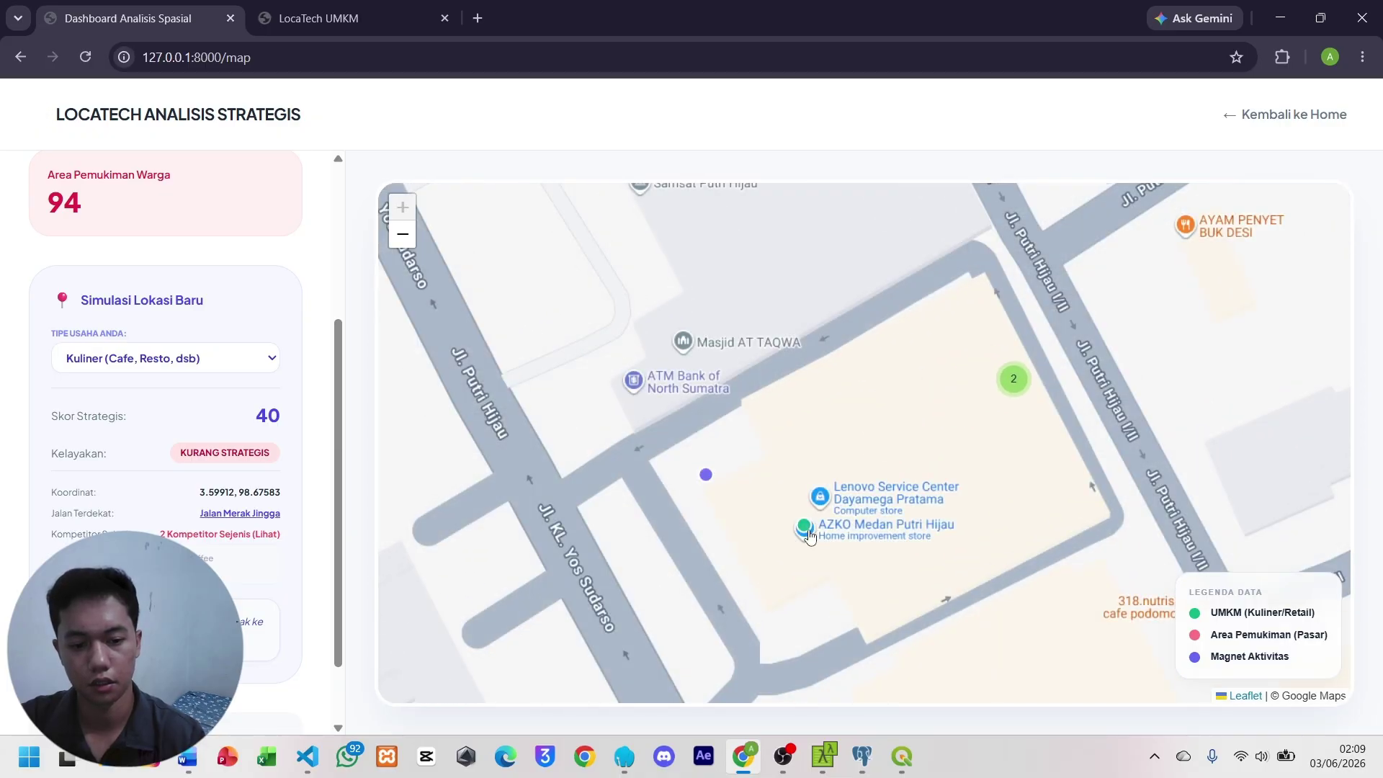
{"action": "left_click", "coordinate": [807, 531]}
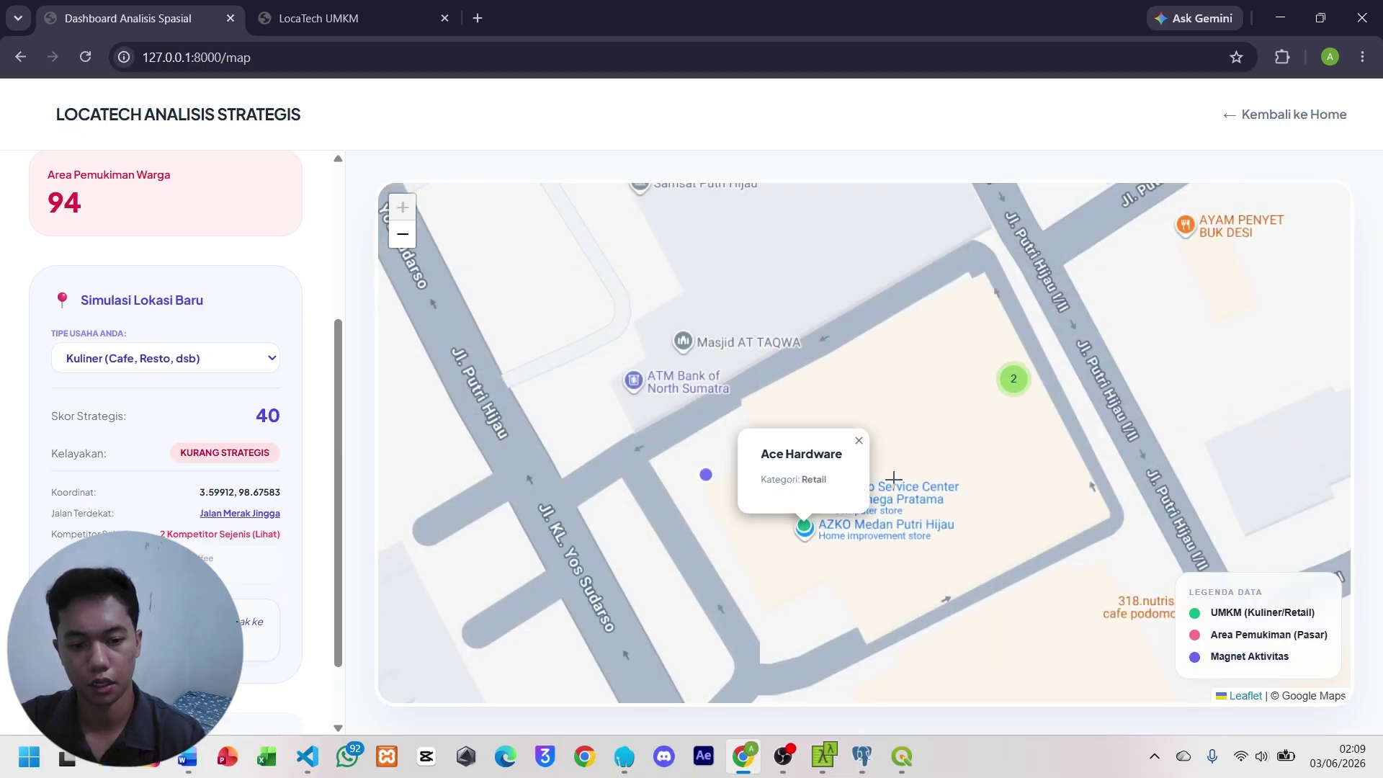
{"action": "scroll", "coordinate": [893, 479], "scroll_direction": "down", "scroll_amount": 1}
{"action": "left_click", "coordinate": [957, 431]}
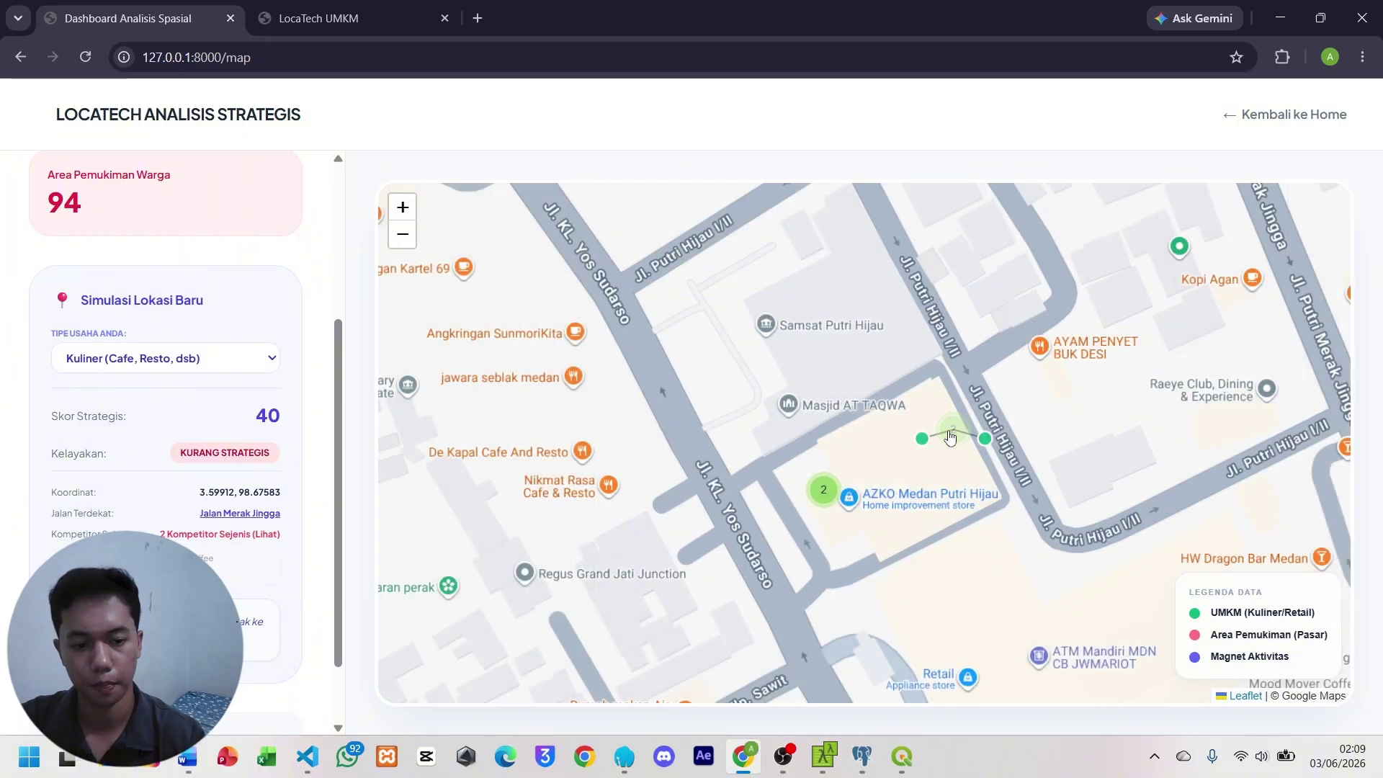
{"action": "left_click", "coordinate": [921, 441]}
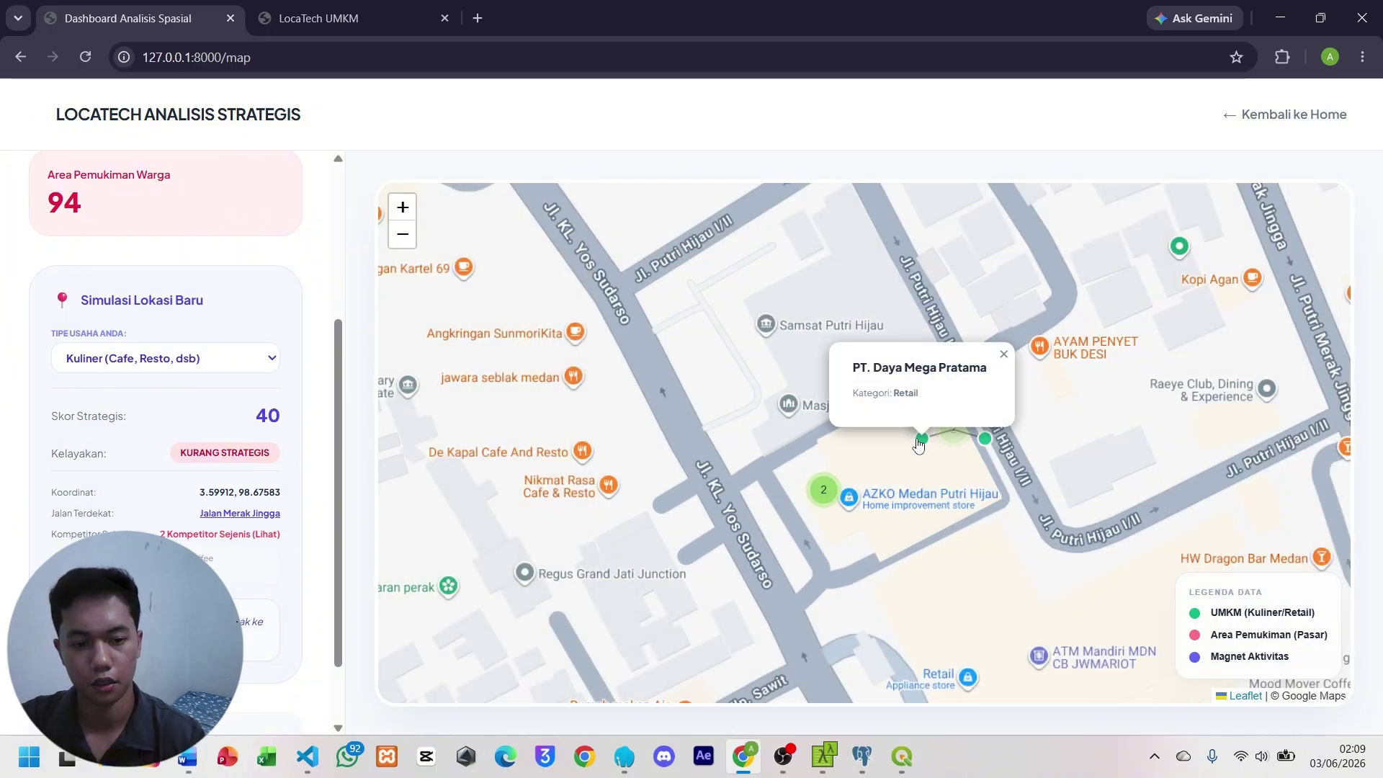
{"action": "left_click", "coordinate": [986, 440]}
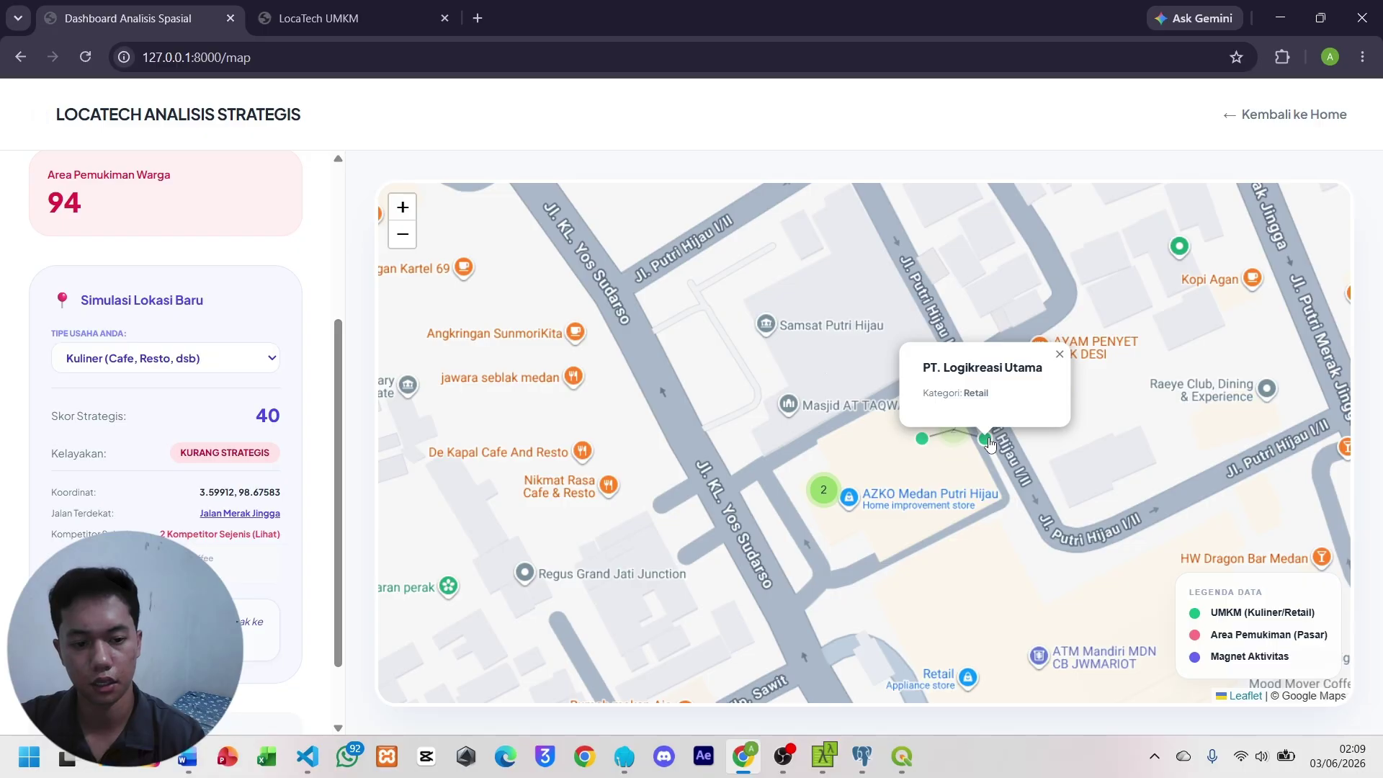
Check the category details of the UMKM point on Jl. Arif Lubis, northeast of the analysis location.
{"action": "scroll", "coordinate": [991, 444], "scroll_direction": "down", "scroll_amount": 3}
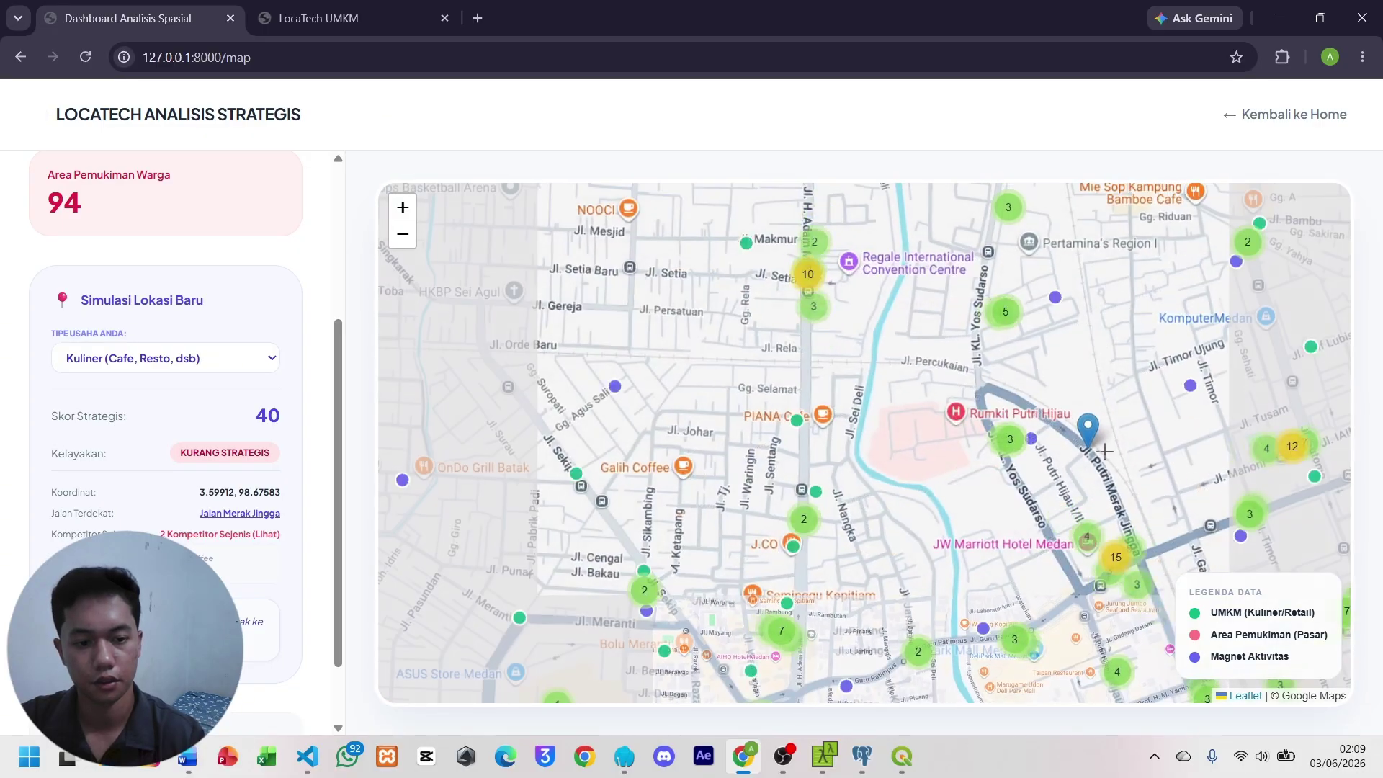
{"action": "left_click_drag", "start_coordinate": [1105, 451], "coordinate": [824, 519]}
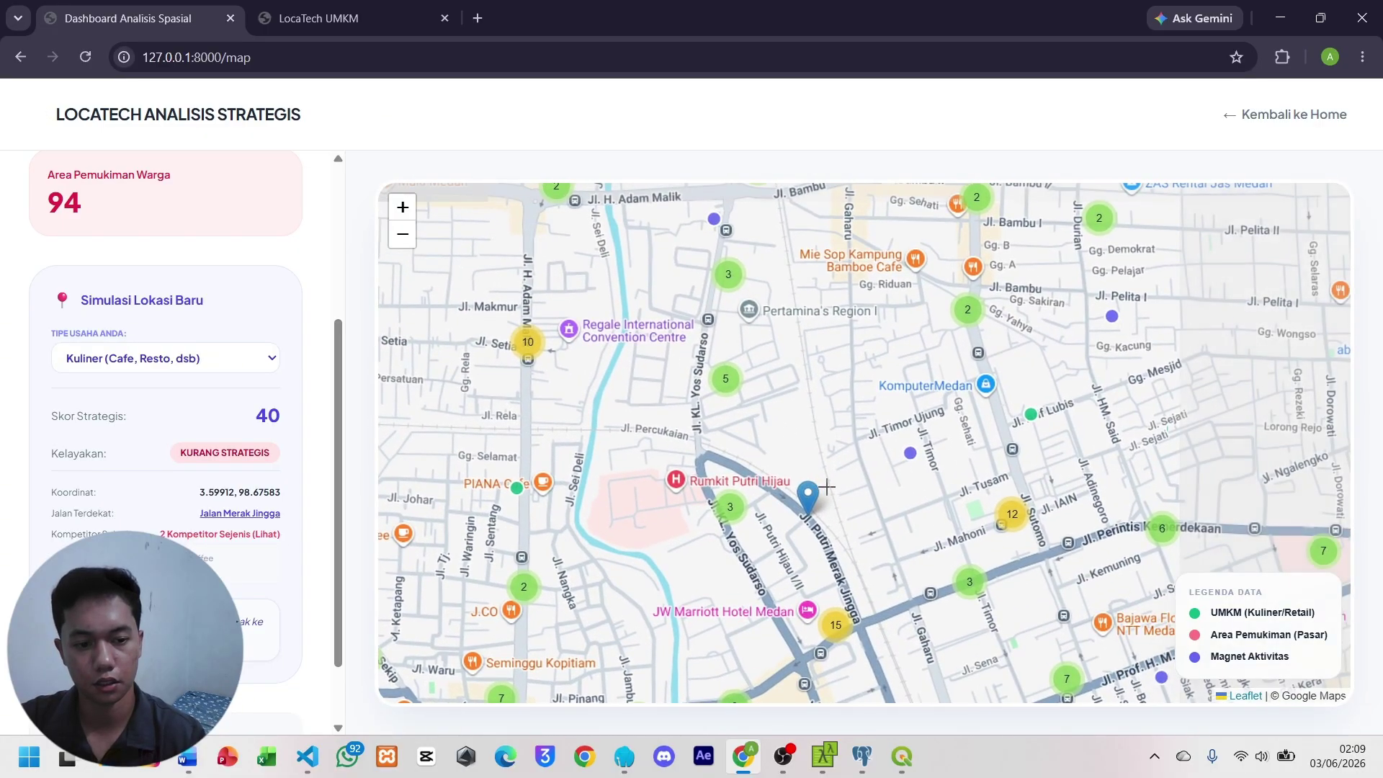
{"action": "left_click", "coordinate": [1027, 418]}
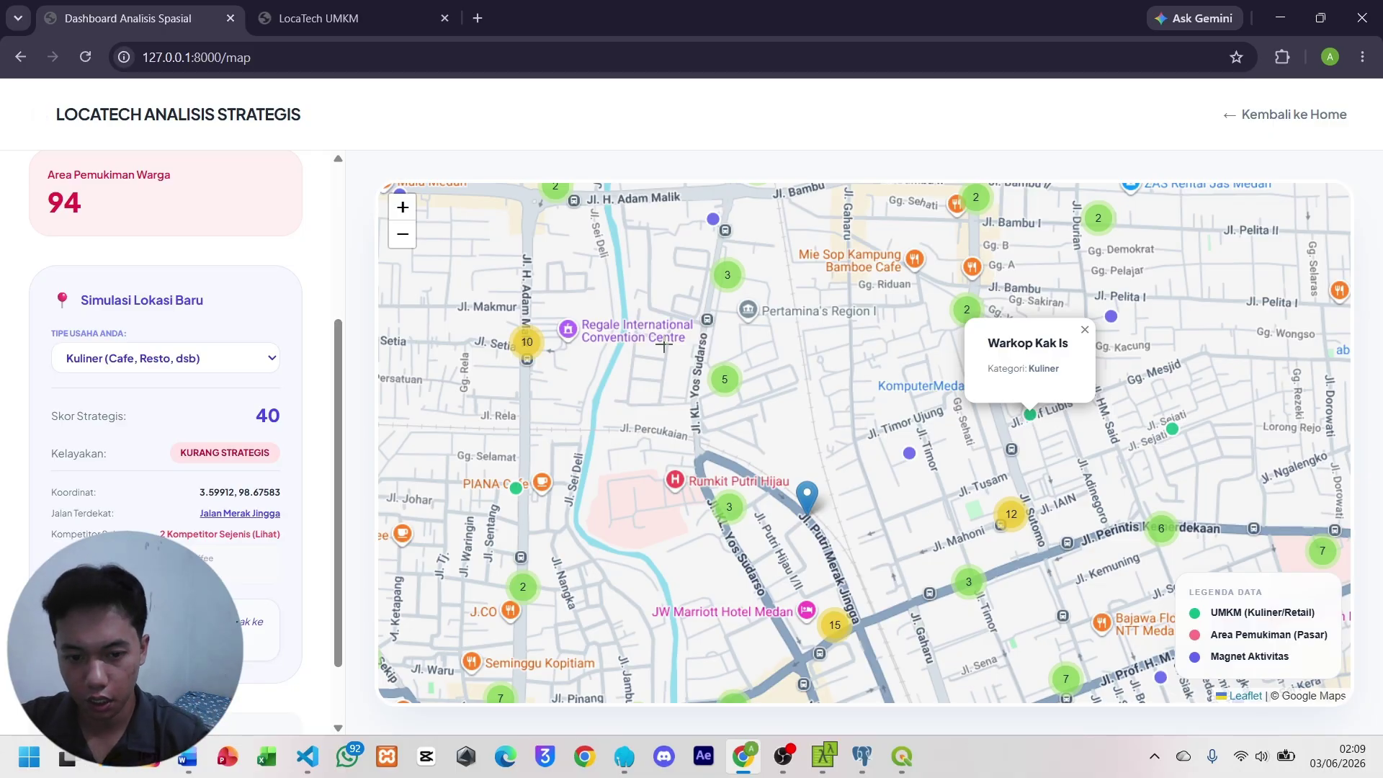
Expand the clusters by the Pertamina station on Jl. Putri Hijau and view the Bright and Chat Box Coffee details.
{"action": "left_click", "coordinate": [726, 380]}
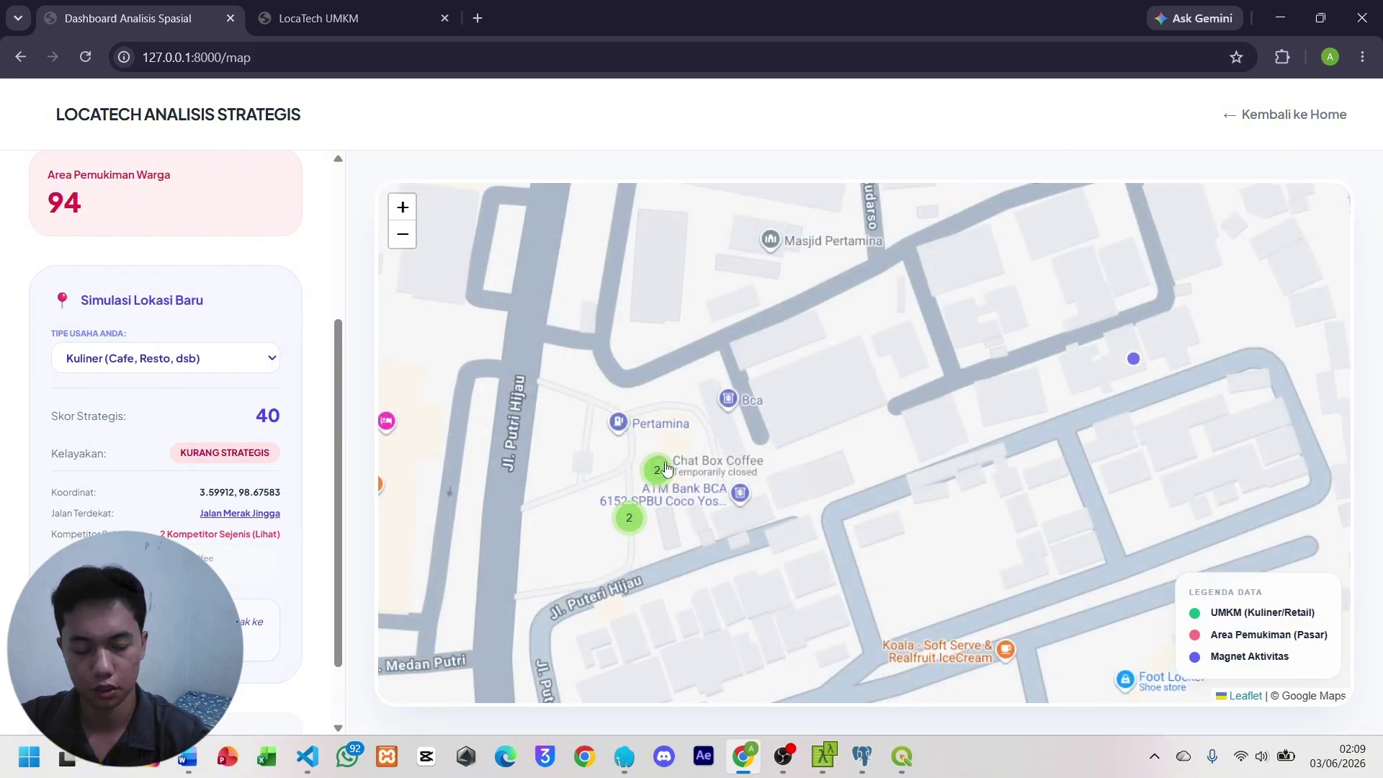
{"action": "left_click", "coordinate": [658, 470]}
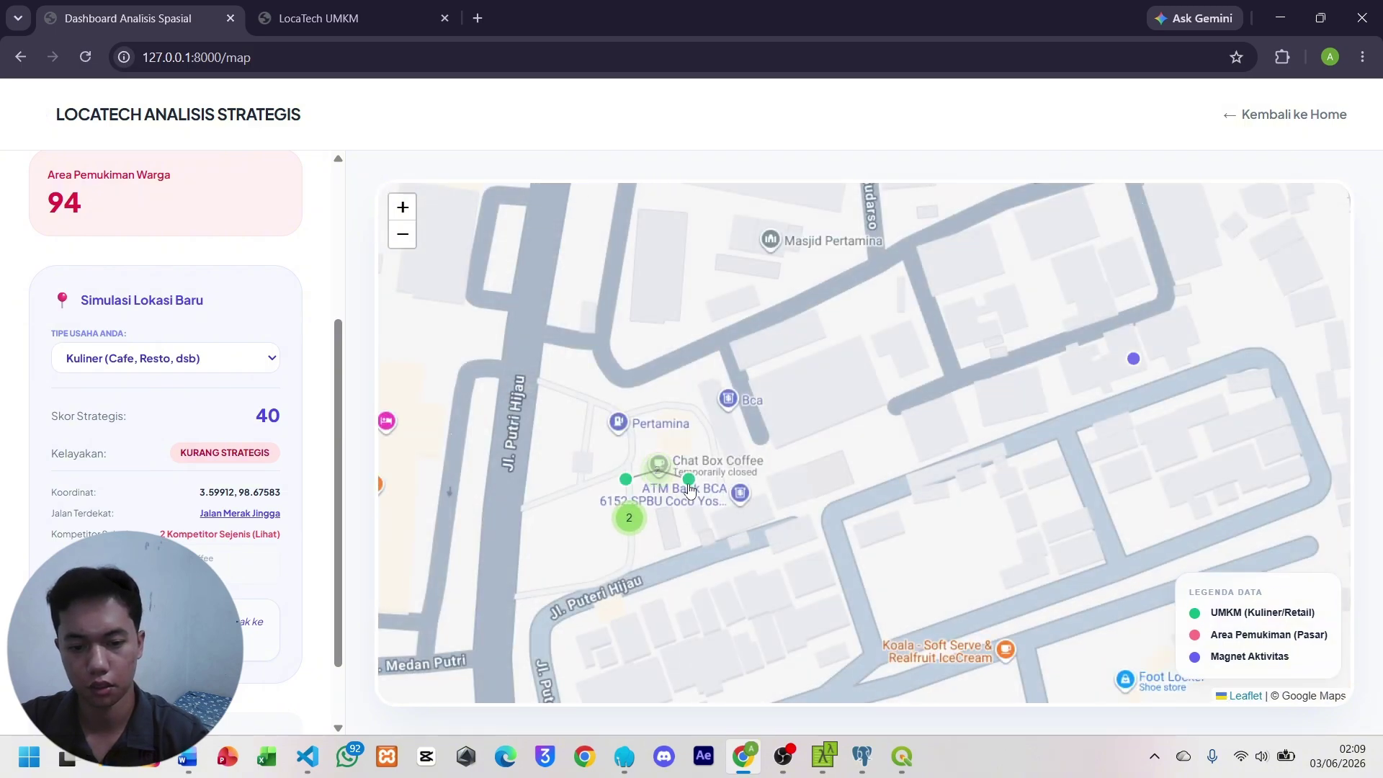
{"action": "left_click", "coordinate": [688, 482]}
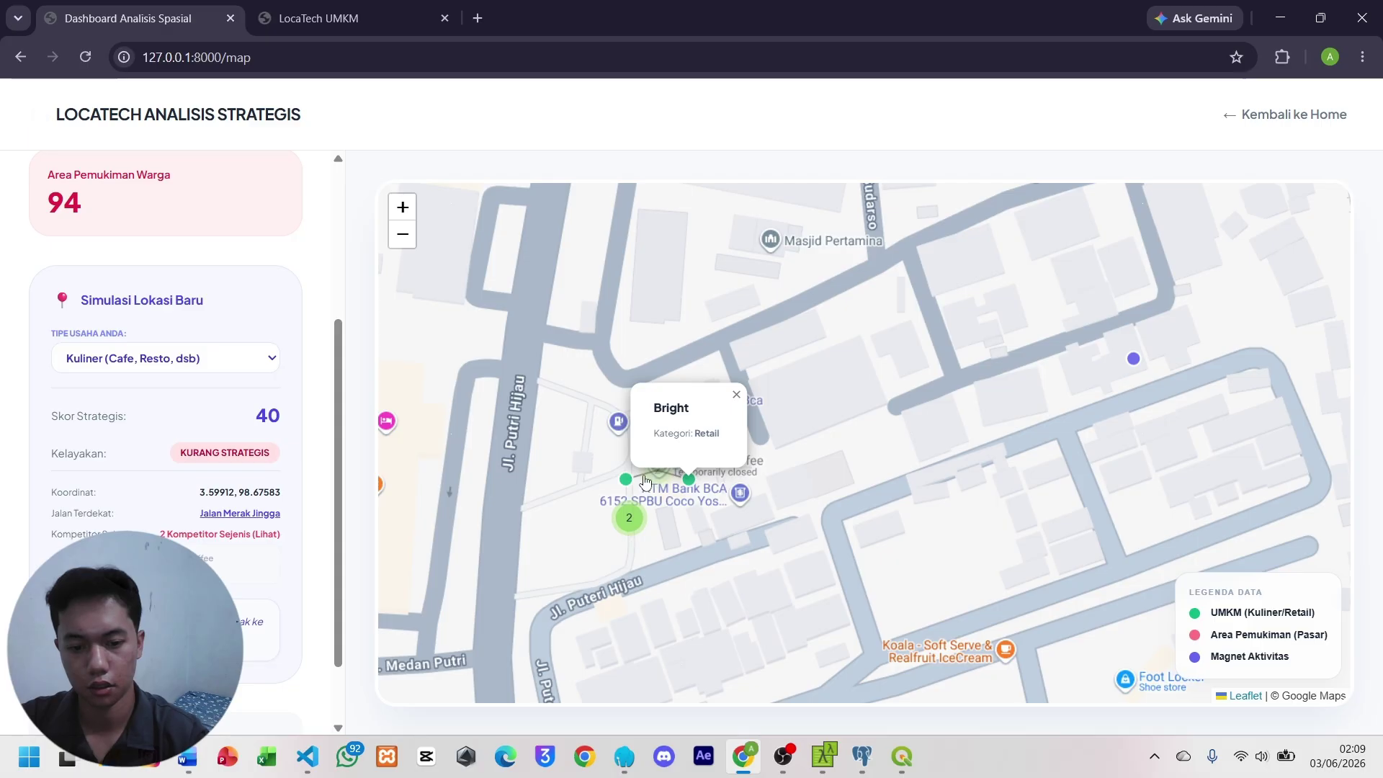
{"action": "left_click", "coordinate": [627, 518]}
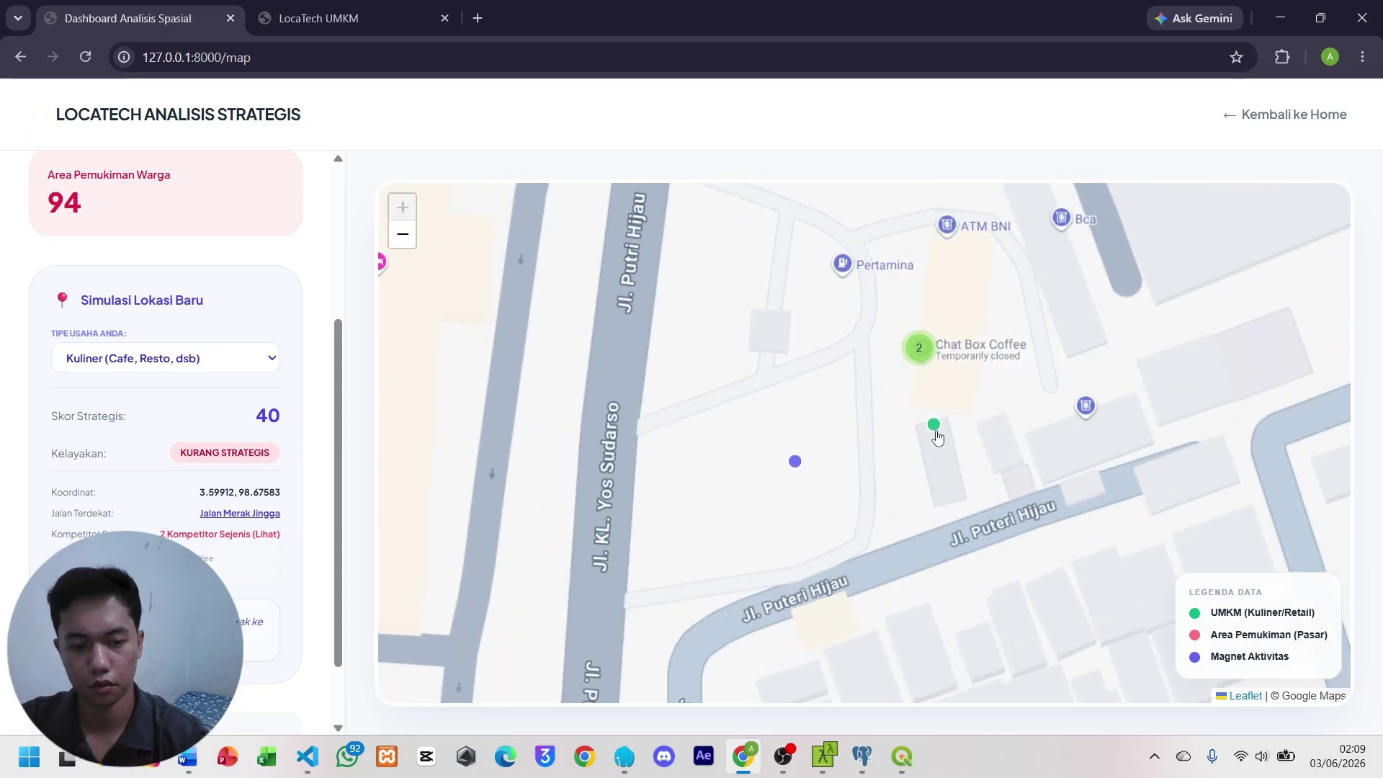
{"action": "left_click", "coordinate": [934, 431]}
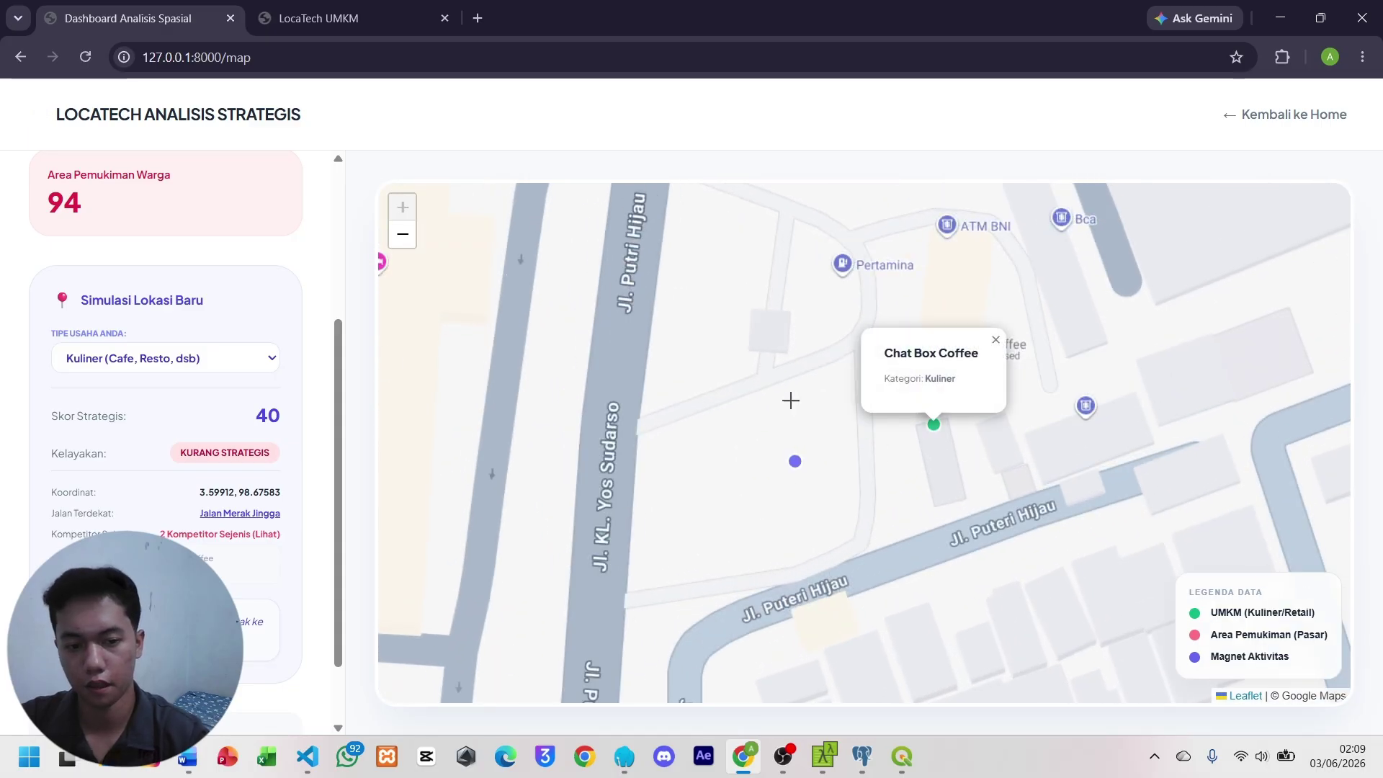
Compare the Pertamina cluster's position with the analysis location, and reopen the Chat Box Coffee details.
{"action": "scroll", "coordinate": [971, 474], "scroll_direction": "down", "scroll_amount": 3}
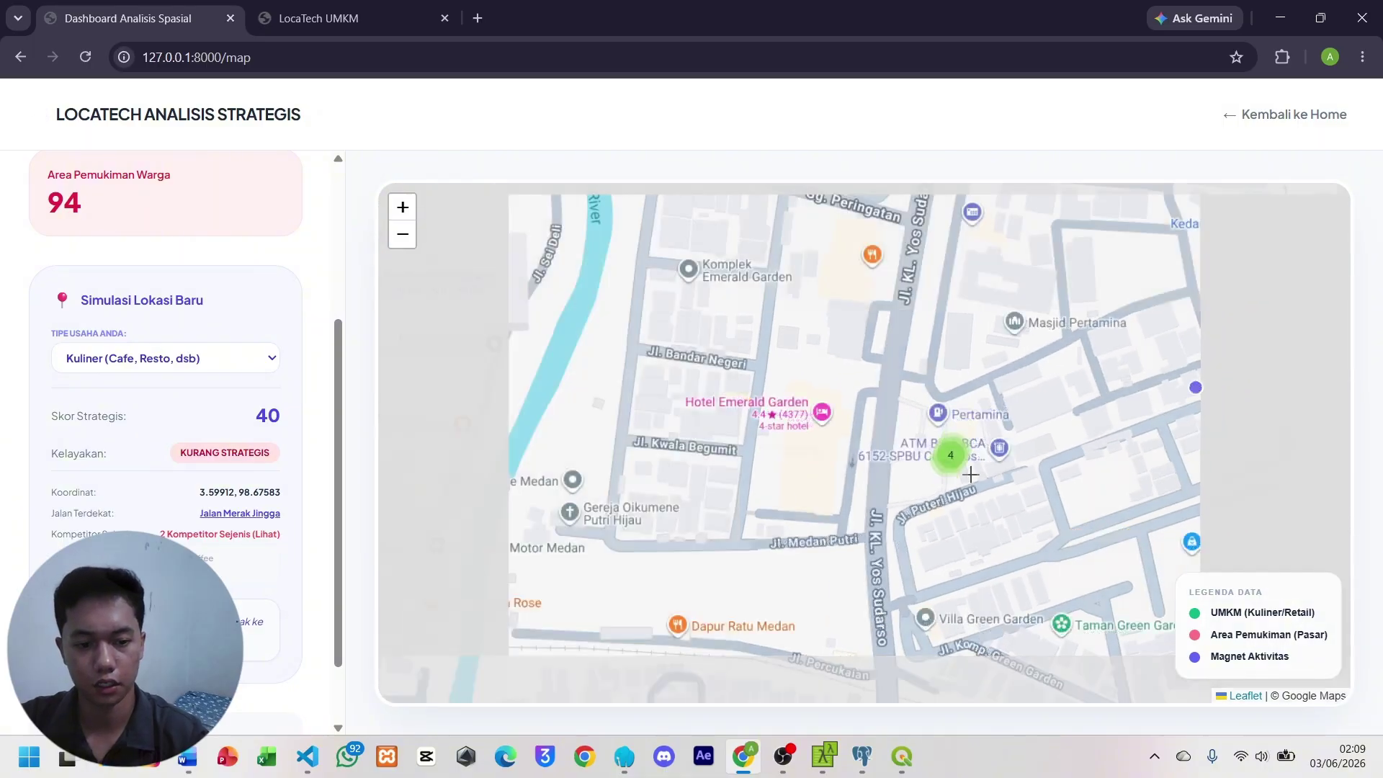
{"action": "left_click_drag", "start_coordinate": [979, 545], "coordinate": [838, 378]}
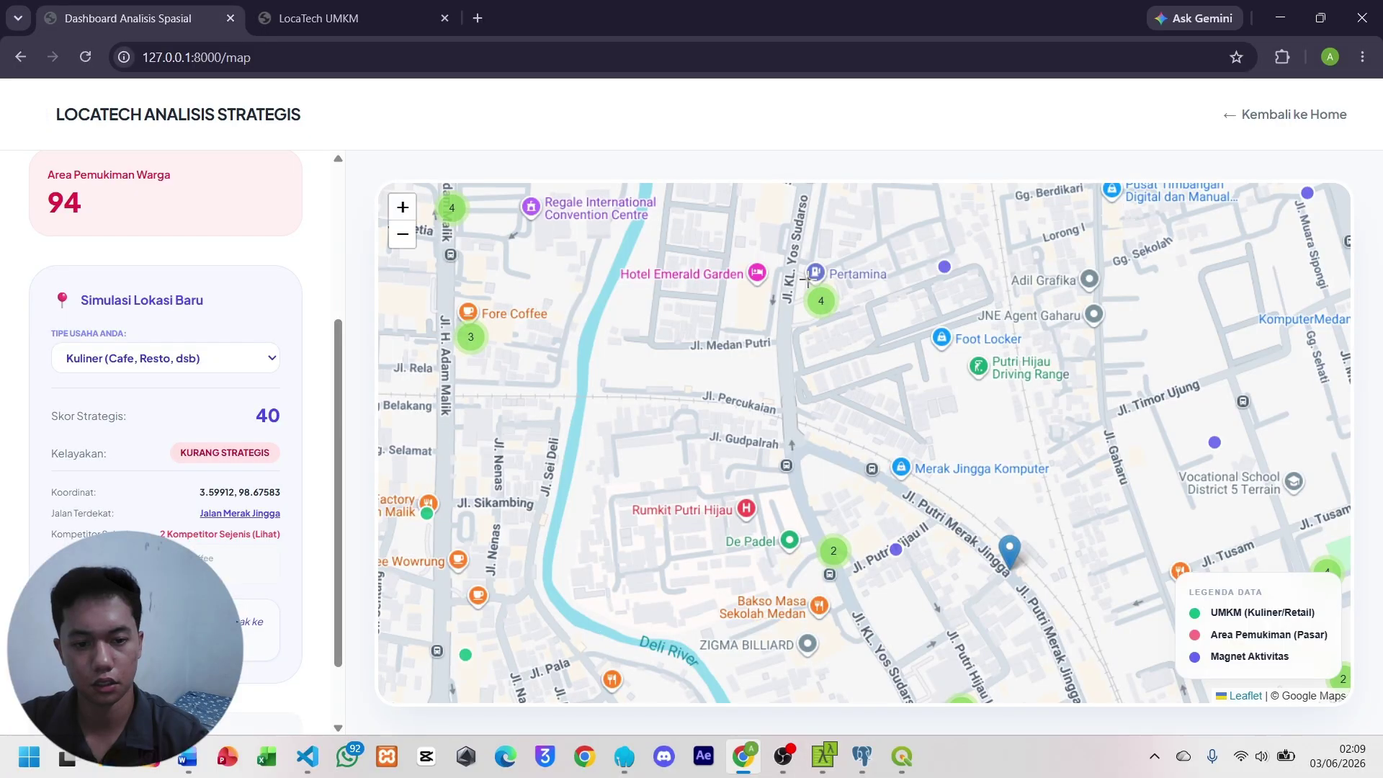
{"action": "left_click", "coordinate": [821, 302]}
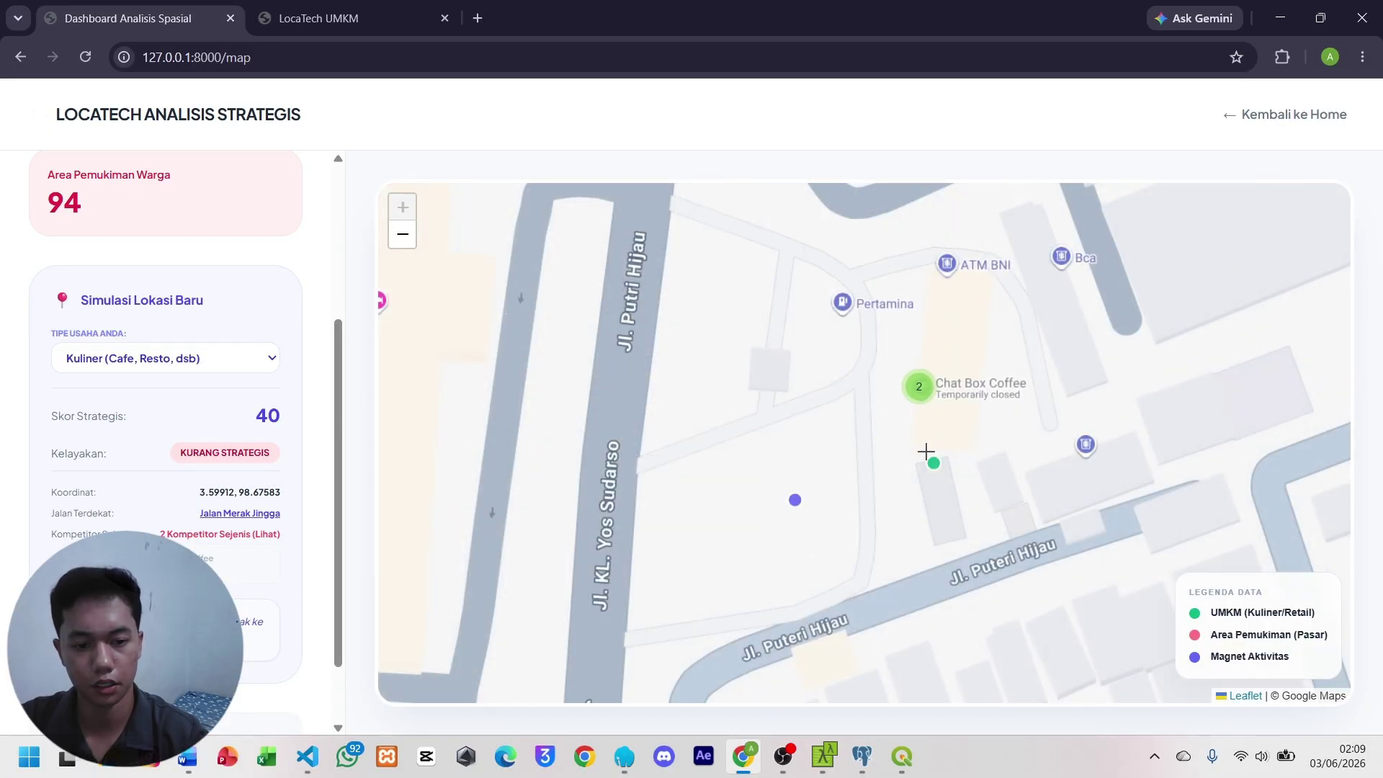
{"action": "left_click", "coordinate": [935, 465]}
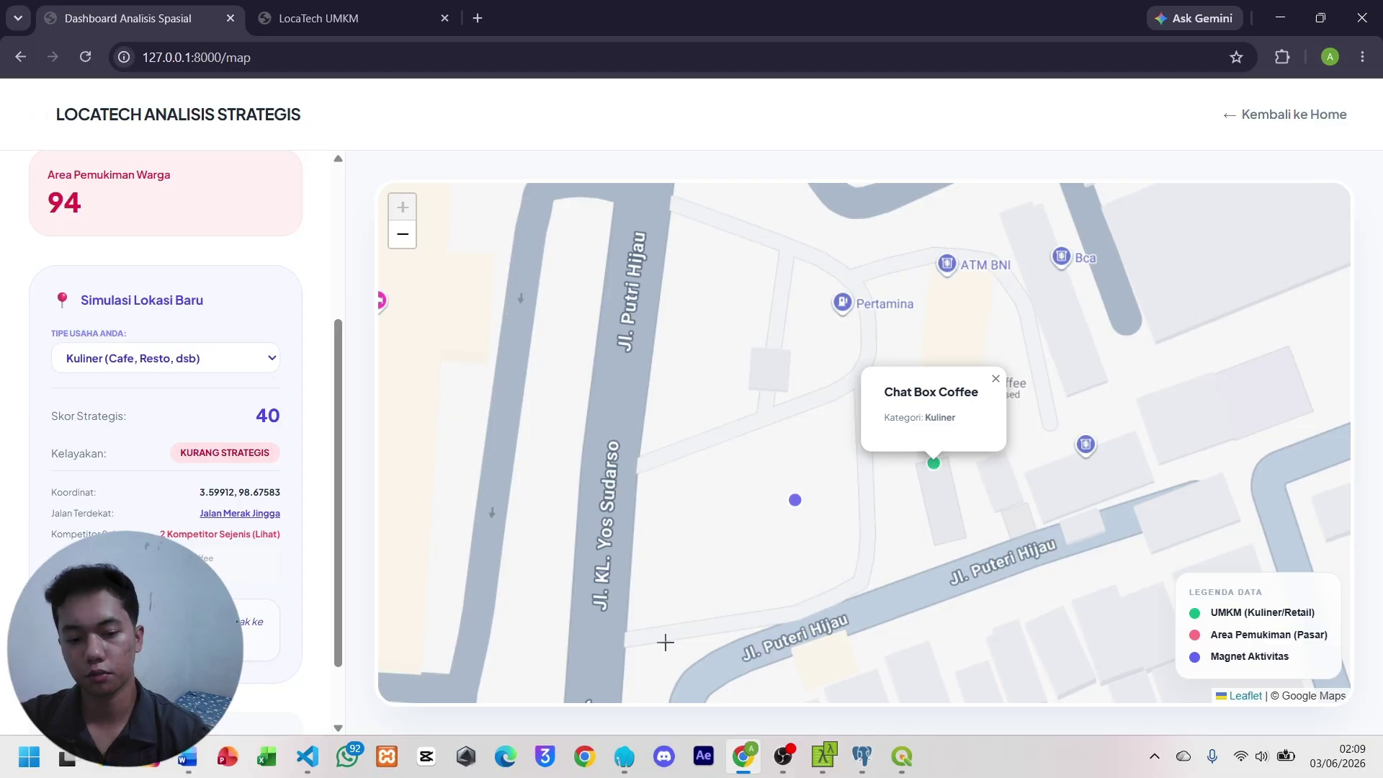
Set the business type to Retail, place a new analysis location north of Jl. Cemara, and expand its similar competitors.
{"action": "scroll", "coordinate": [665, 642], "scroll_direction": "down", "scroll_amount": 3}
{"action": "scroll", "coordinate": [665, 641], "scroll_direction": "down", "scroll_amount": 4}
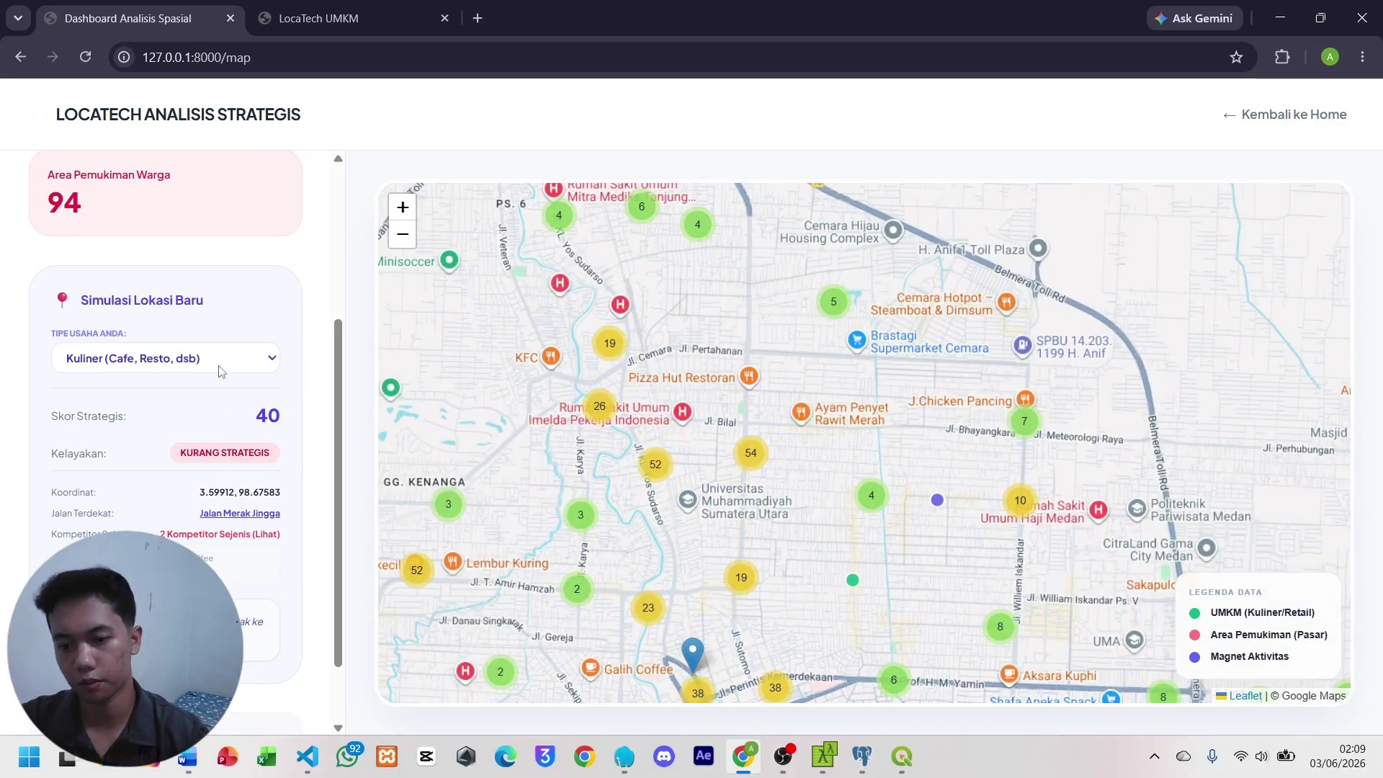
{"action": "left_click", "coordinate": [206, 358]}
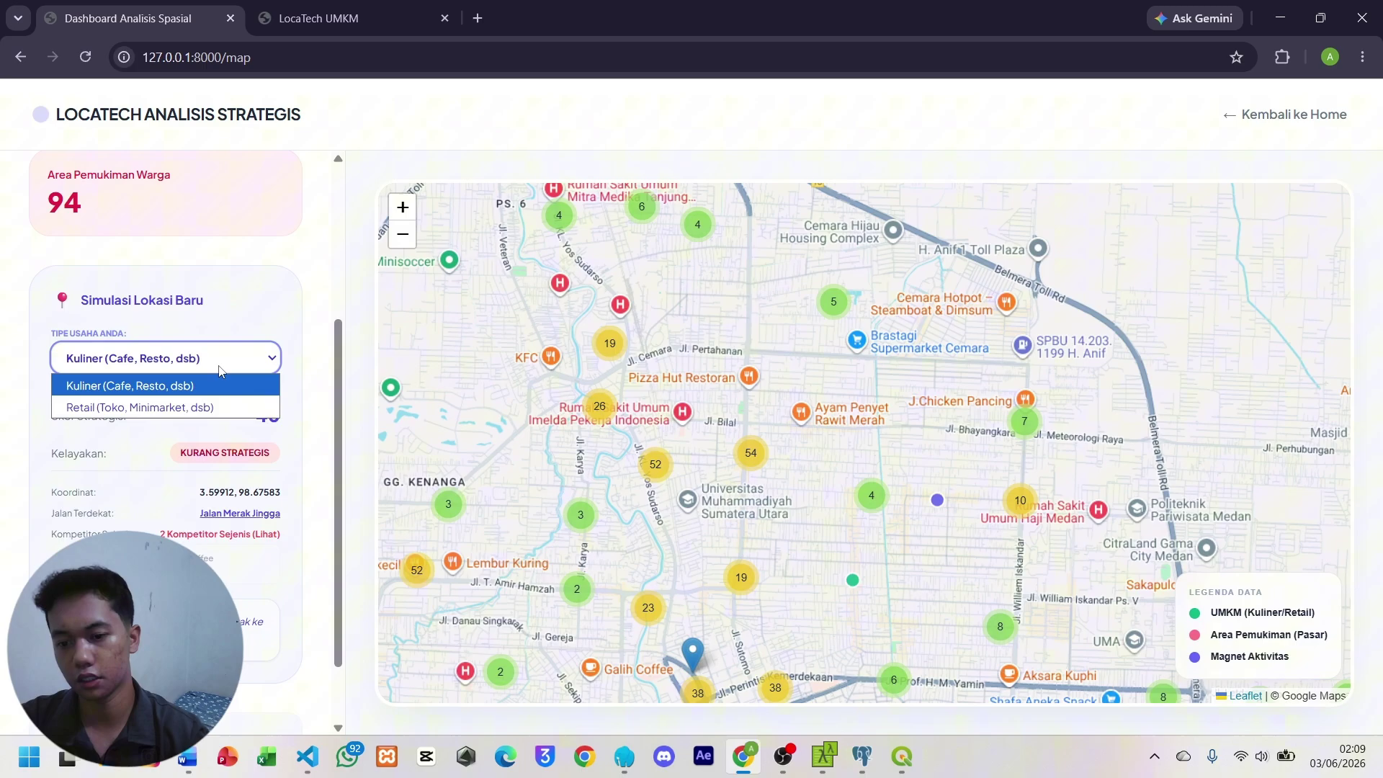
{"action": "left_click", "coordinate": [153, 408]}
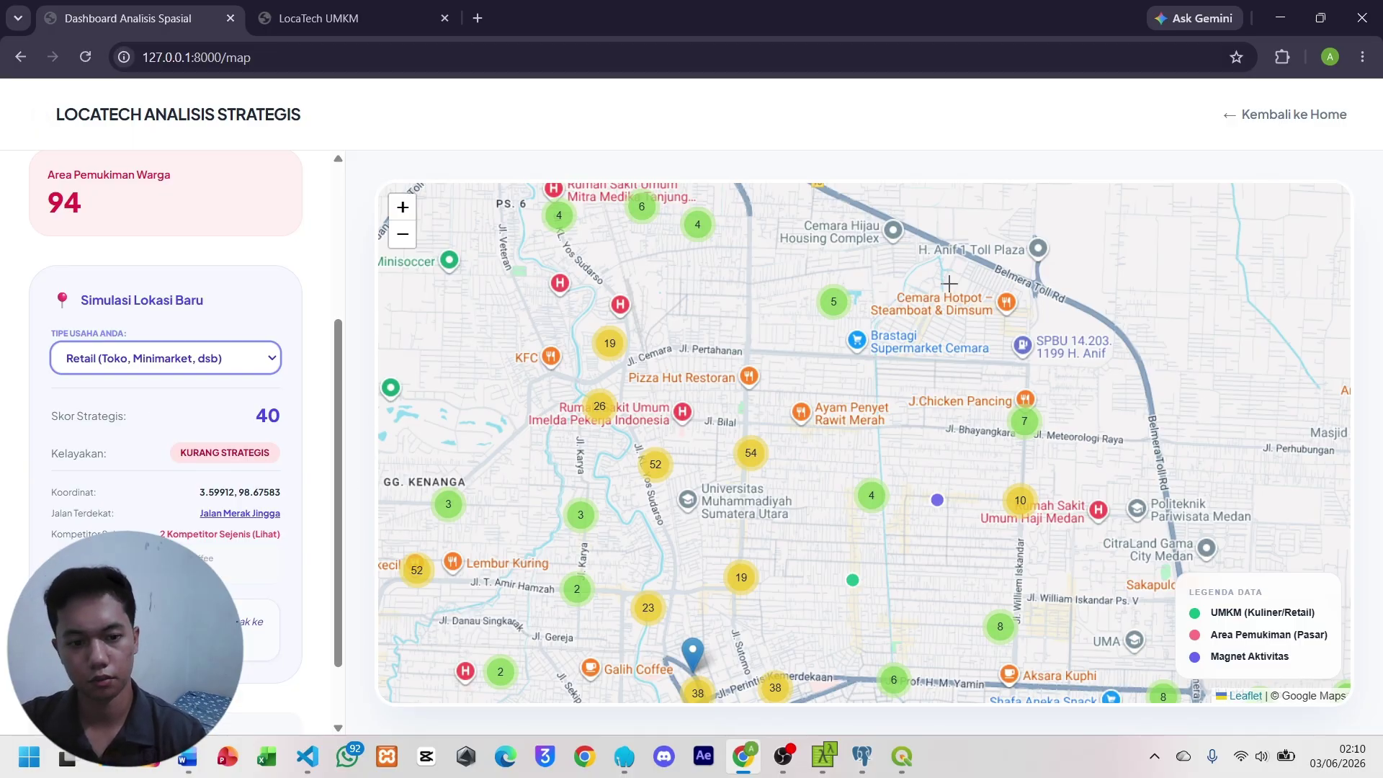
{"action": "left_click", "coordinate": [658, 323]}
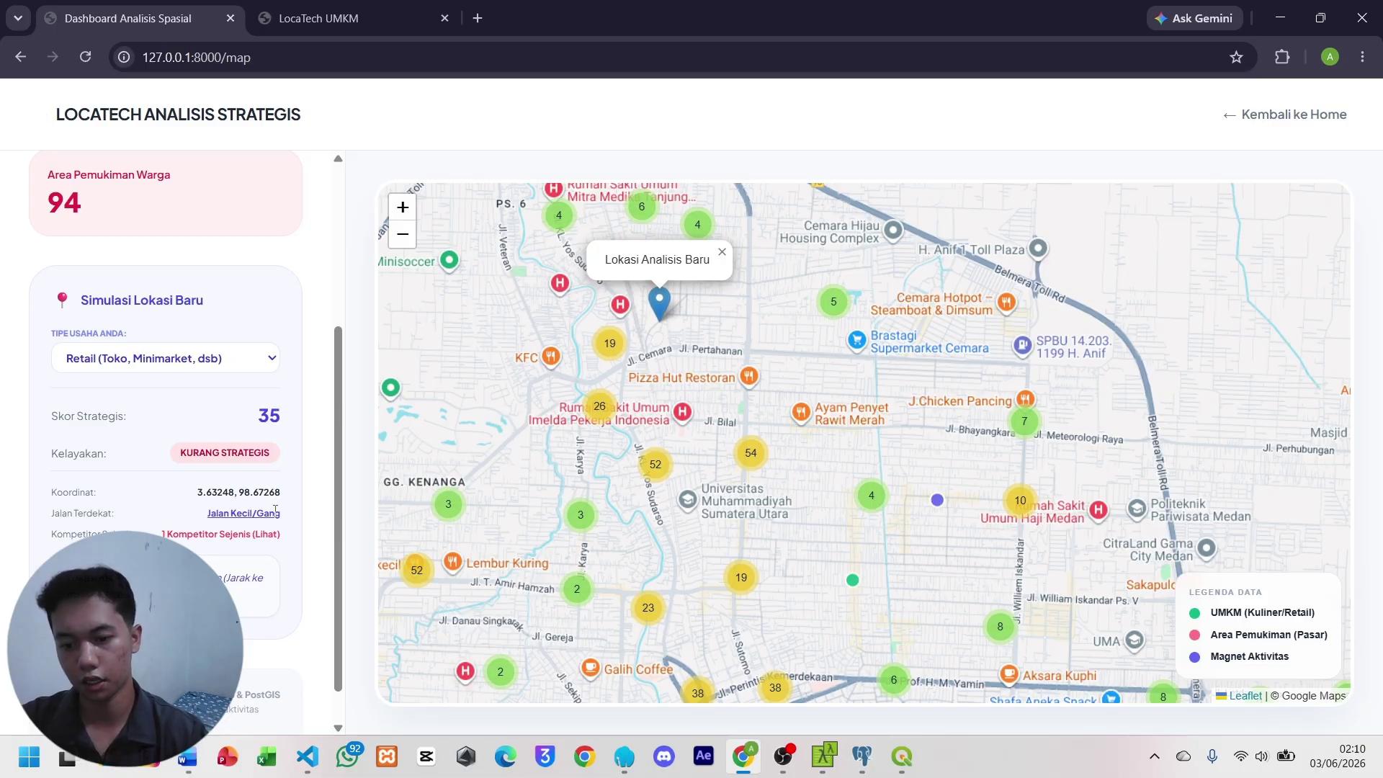
{"action": "left_click", "coordinate": [227, 536]}
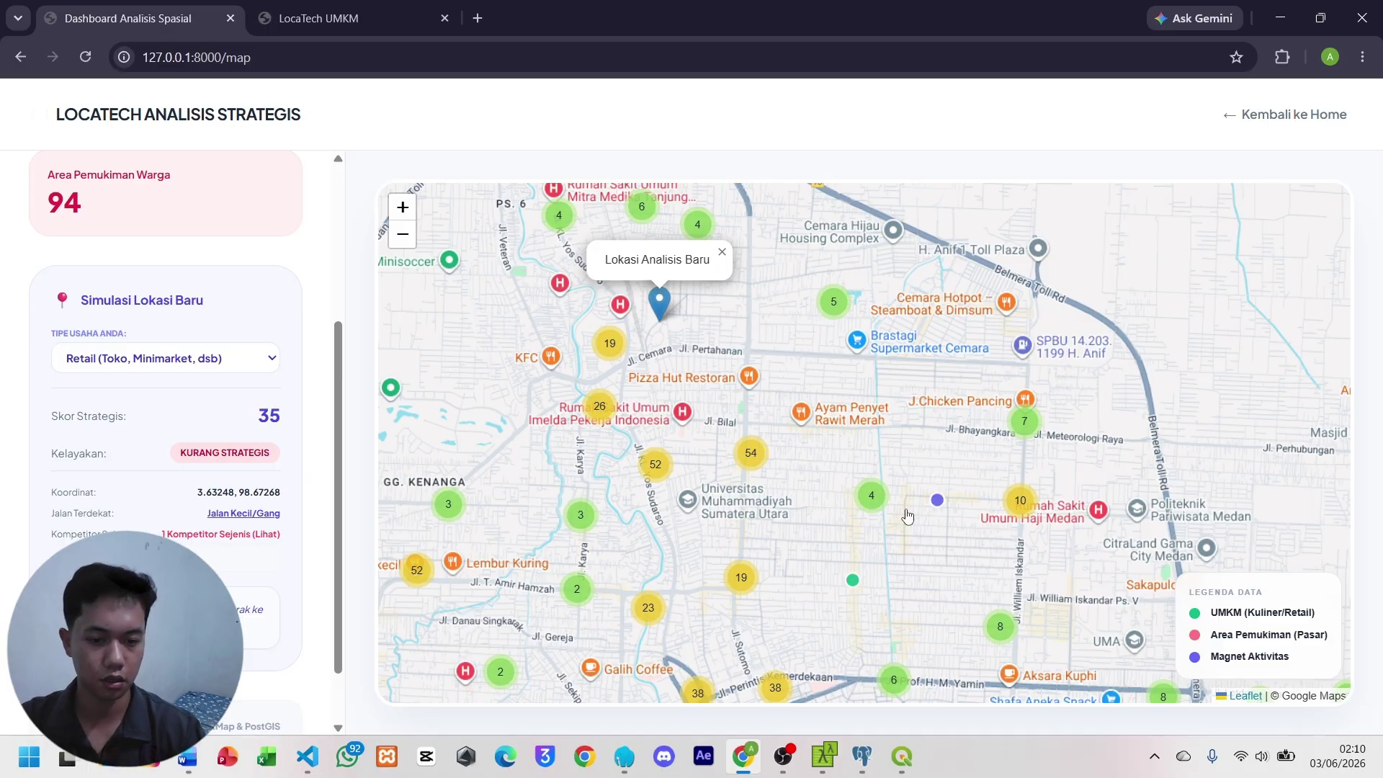
Test Retail locations at Jalan Istiqomah, Jalan Suka Damai Ujung and near Rumah Sakit Umum Imelda, finishing just east of Manhattan Times Square.
{"action": "mouse_move", "coordinate": [507, 398]}
{"action": "left_mouse_down"}
{"action": "mouse_move", "coordinate": [543, 408]}
{"action": "mouse_move", "coordinate": [641, 377]}
{"action": "mouse_move", "coordinate": [604, 340]}
{"action": "left_mouse_up"}
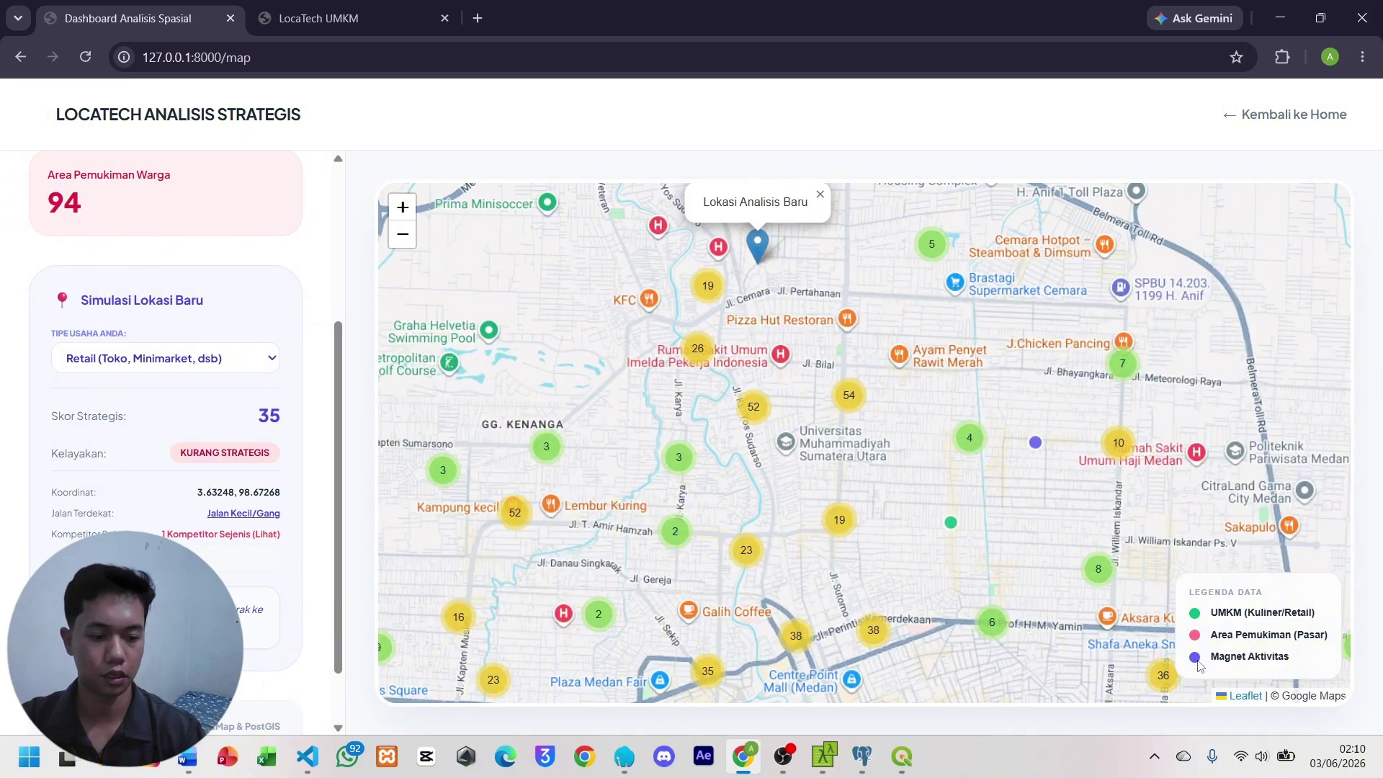
{"action": "left_click", "coordinate": [596, 401]}
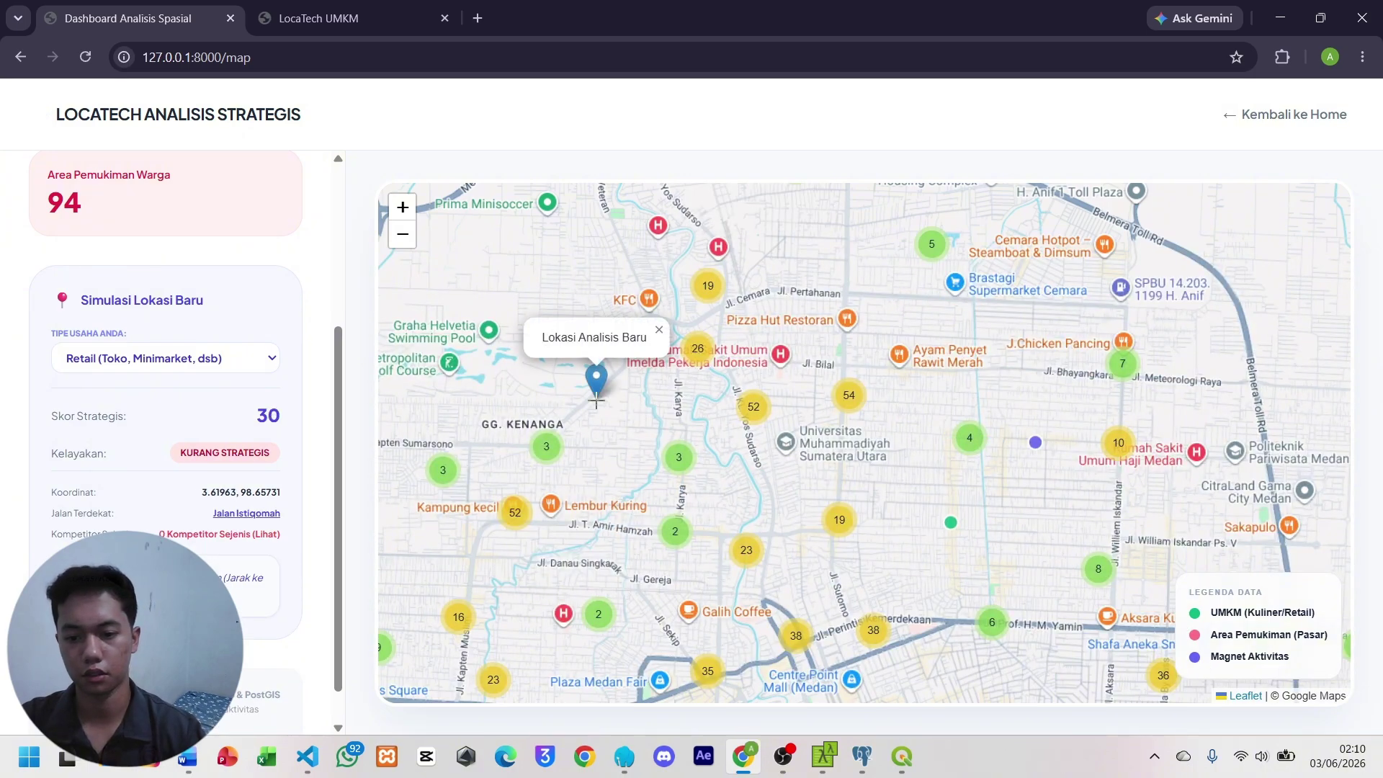
{"action": "left_click", "coordinate": [610, 437]}
{"action": "left_click", "coordinate": [706, 508]}
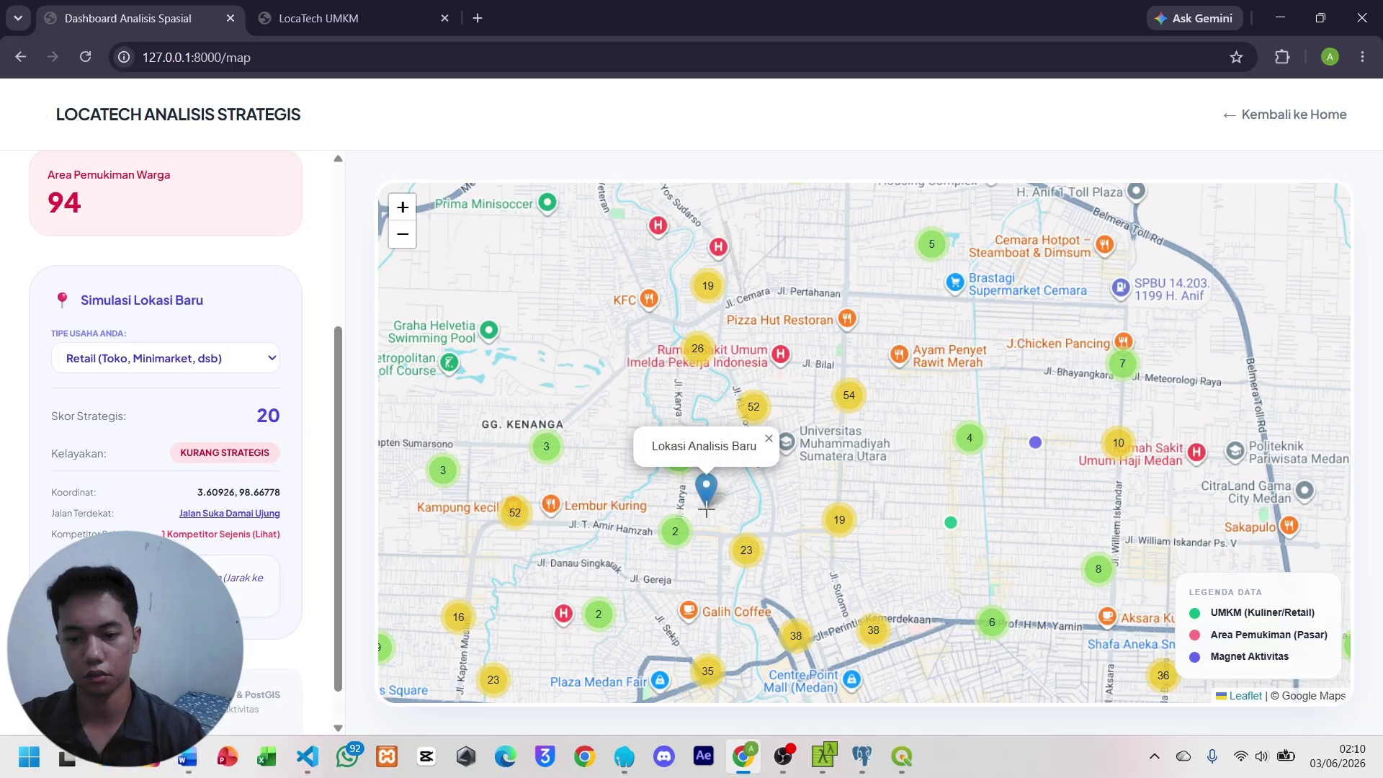
{"action": "left_click", "coordinate": [737, 375]}
{"action": "scroll", "coordinate": [739, 380], "scroll_direction": "down", "scroll_amount": 1}
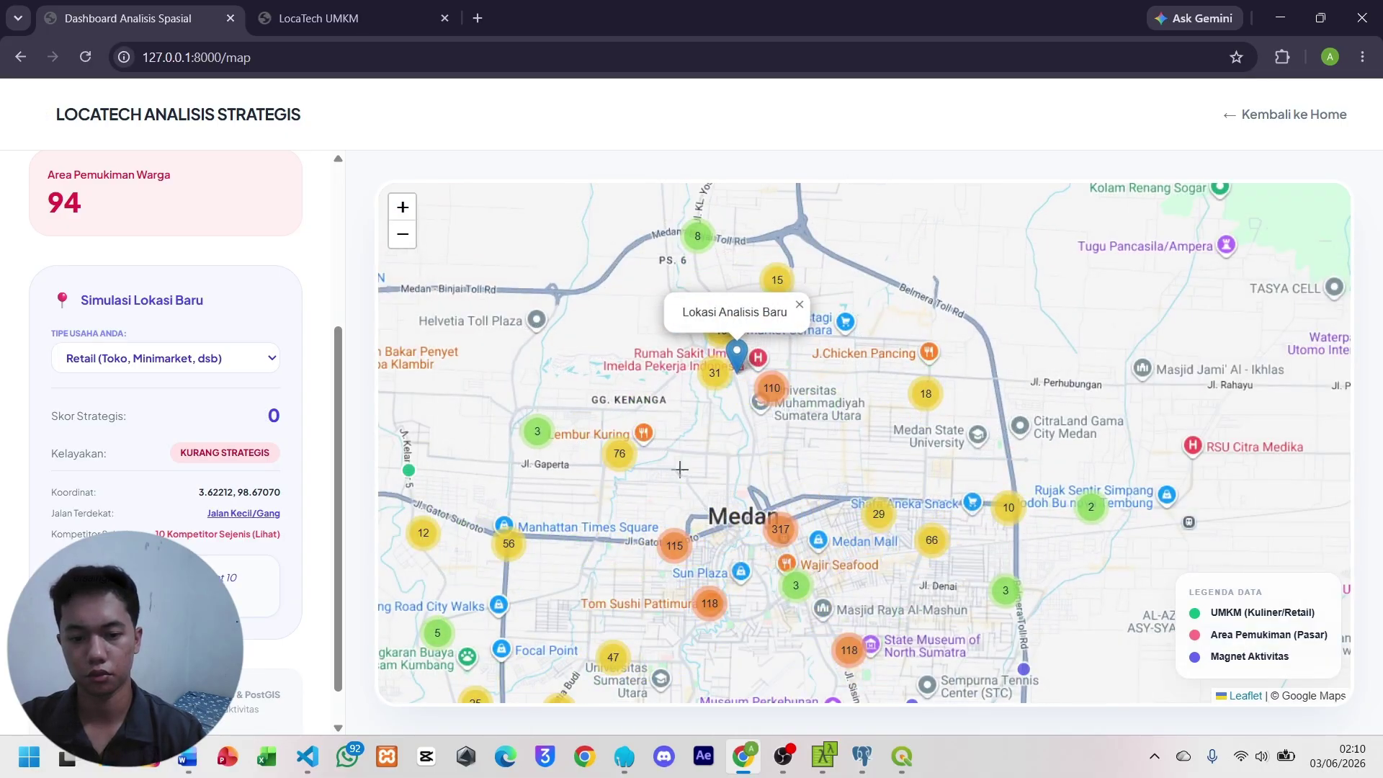
{"action": "left_click", "coordinate": [680, 473]}
{"action": "left_click", "coordinate": [594, 512]}
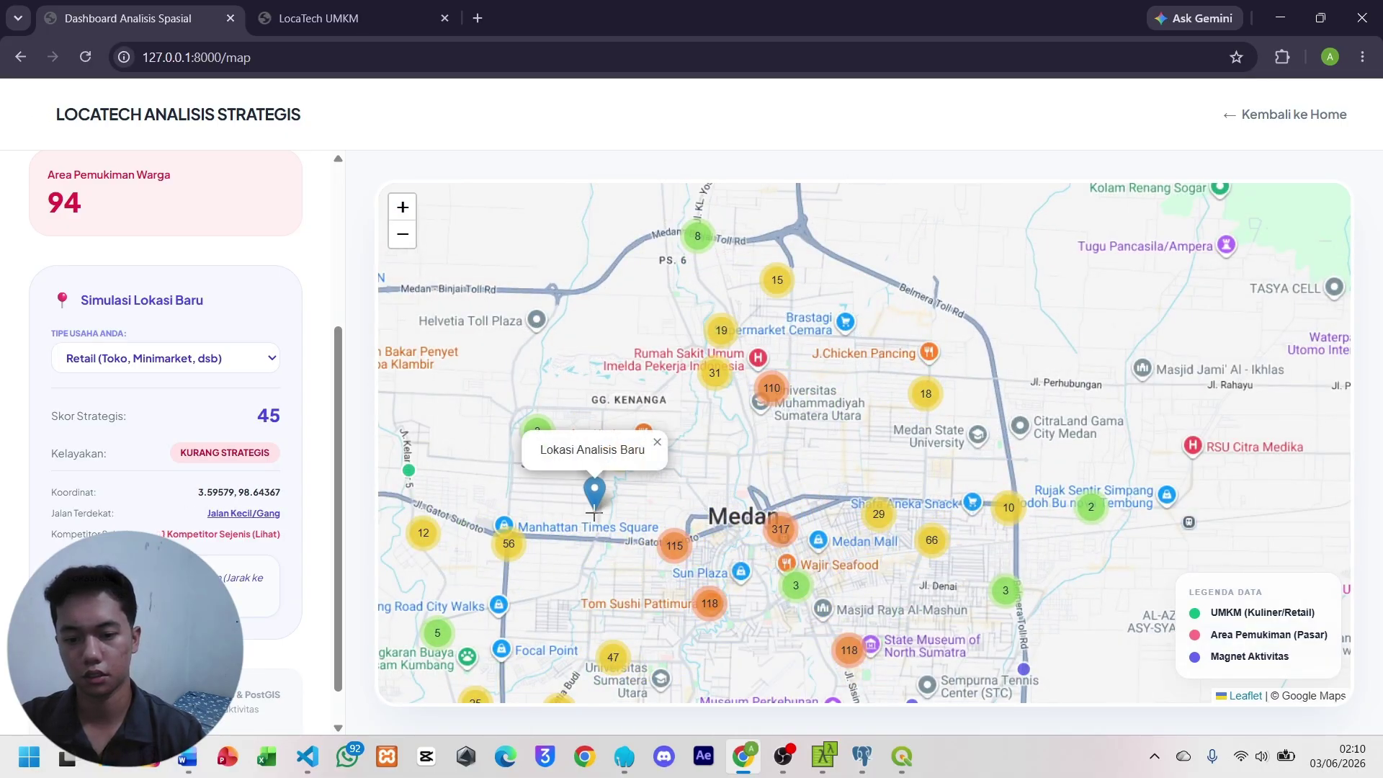
Test Retail analysis locations between Manhattan Times Square and central Medan, including Jalan Asrama, Jalan Sampul and Jalan Buku.
{"action": "left_click", "coordinate": [509, 498]}
{"action": "left_click", "coordinate": [601, 520]}
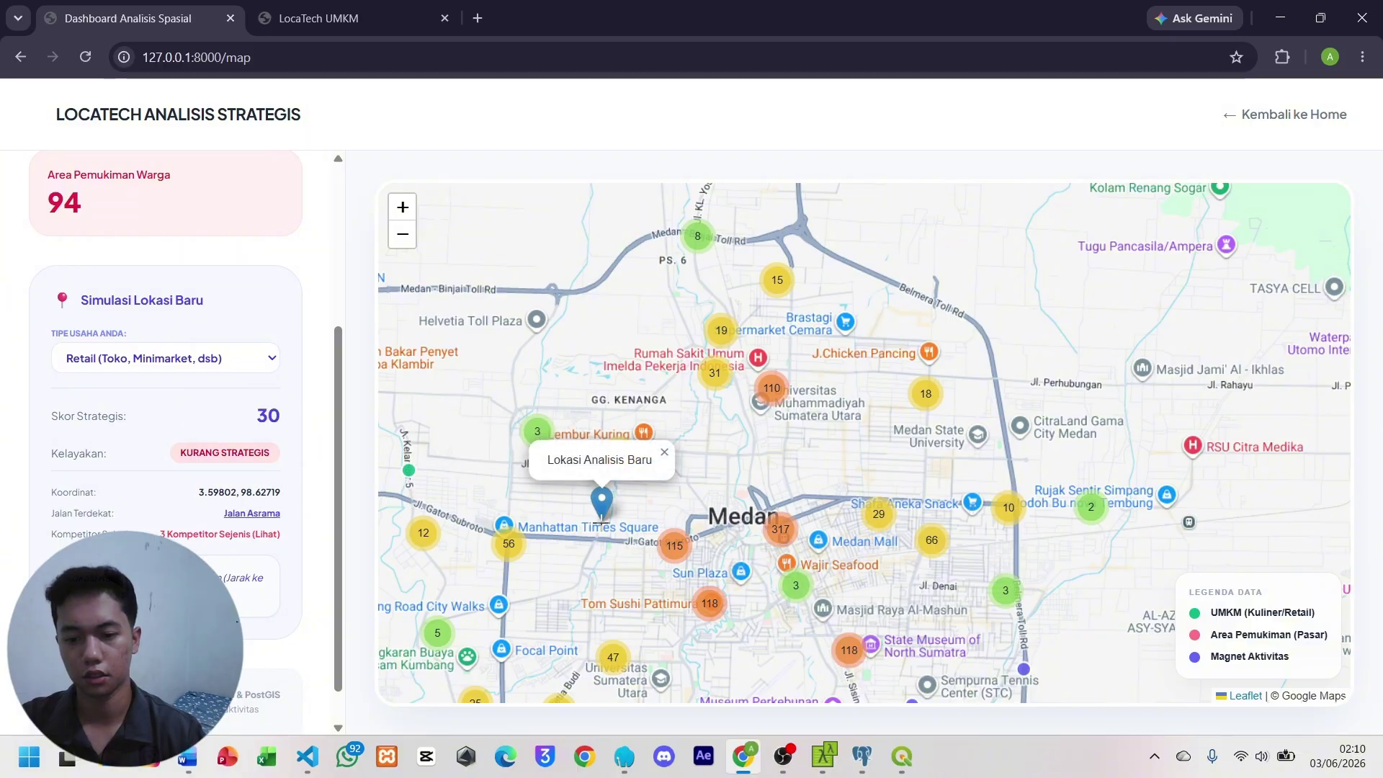
{"action": "left_click", "coordinate": [645, 513]}
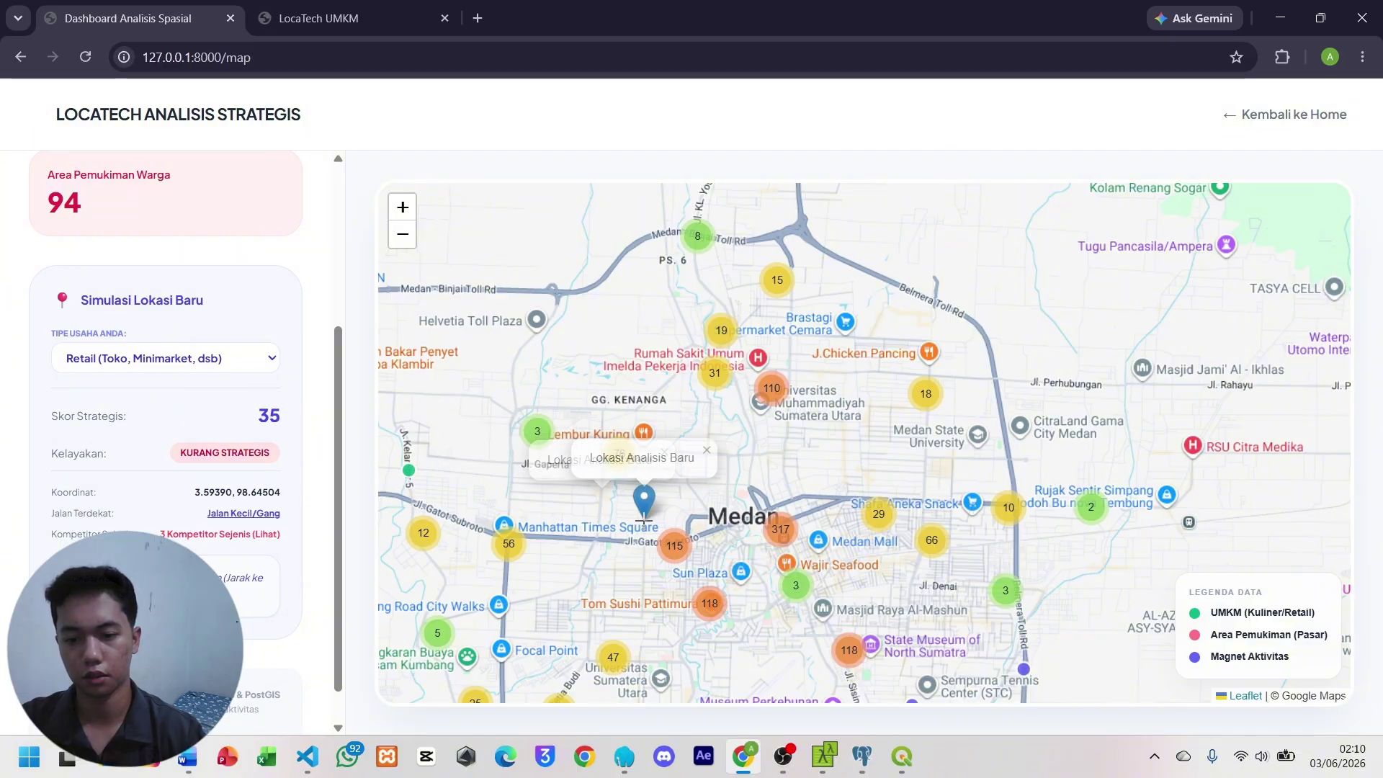
{"action": "left_click", "coordinate": [685, 505]}
{"action": "left_click", "coordinate": [634, 495]}
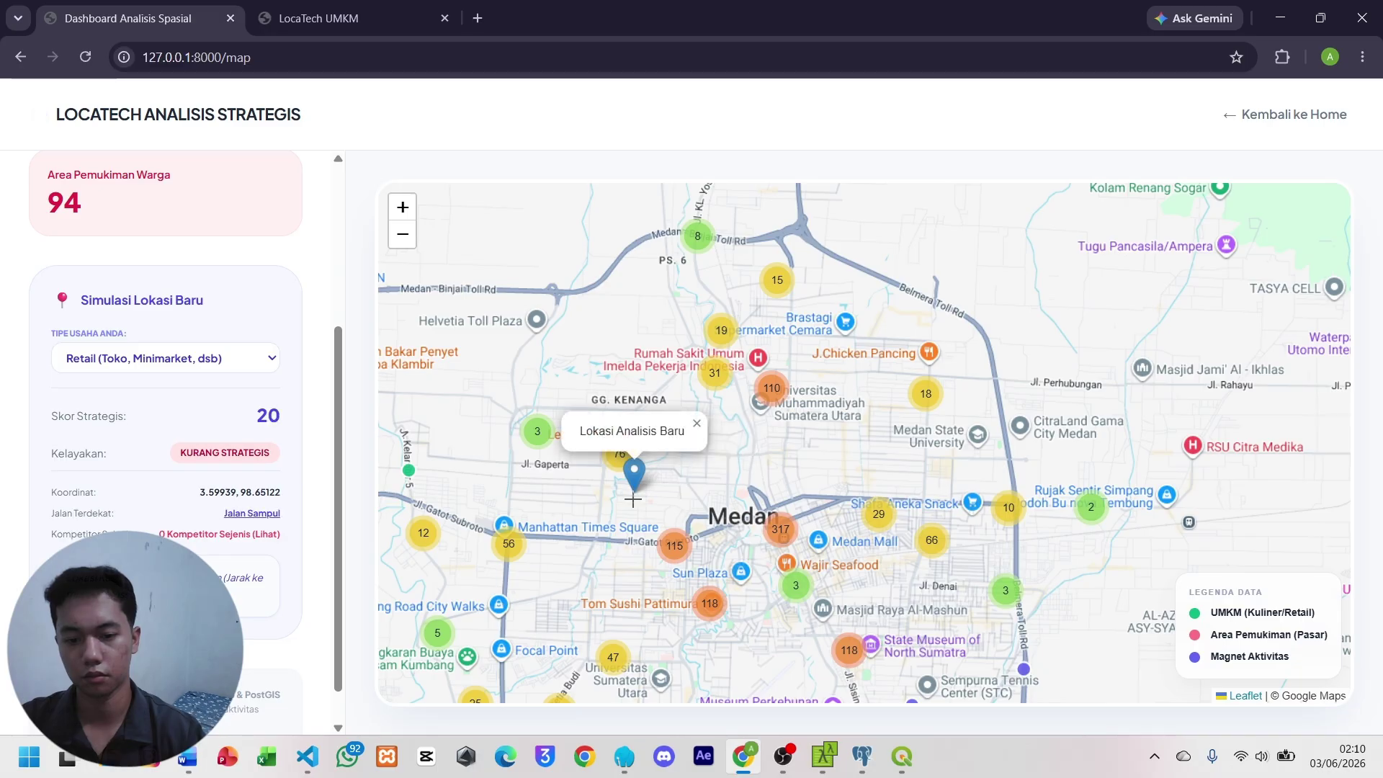
{"action": "left_click", "coordinate": [635, 537]}
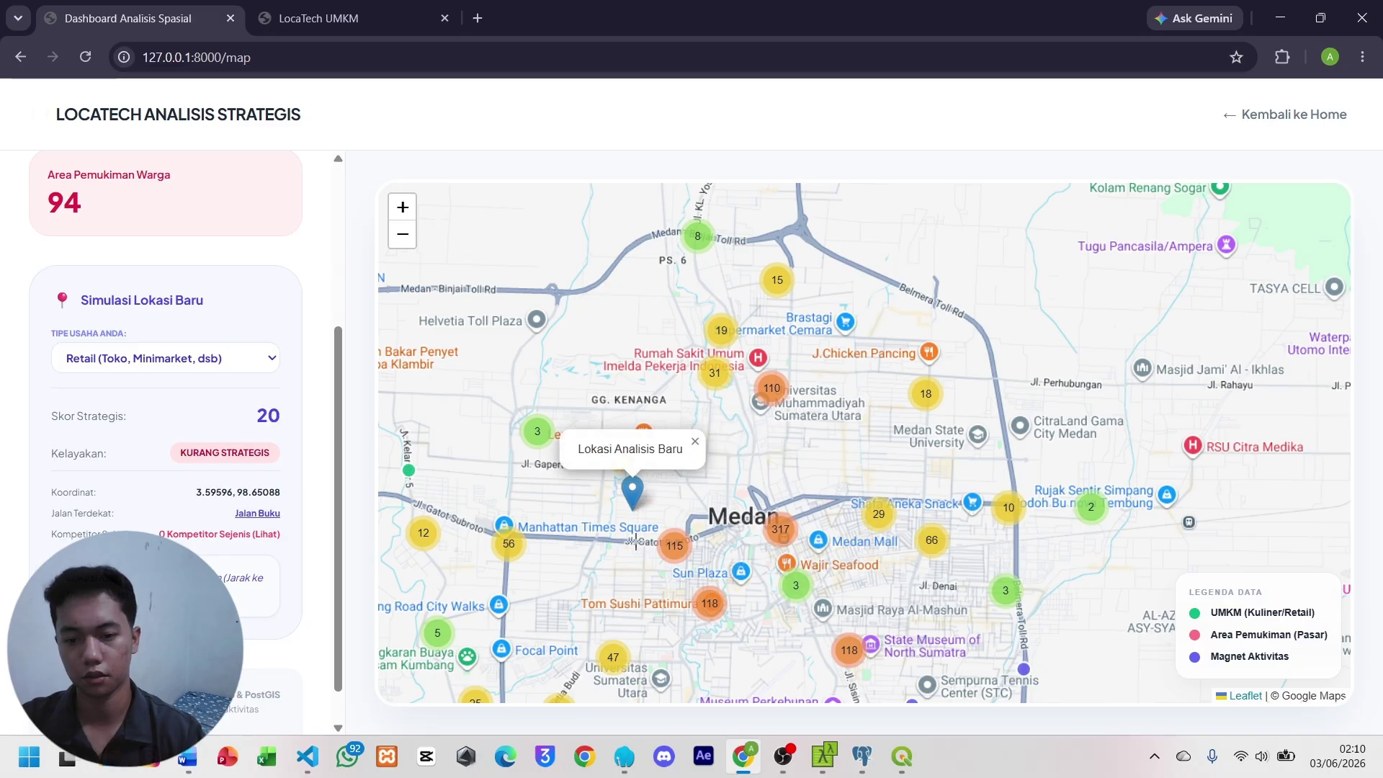
Test Retail locations across central Medan, including Jalan Imam Bonjol, Gang Rustam and Jalan Pembelian, finishing south of Medan Mall.
{"action": "left_click", "coordinate": [620, 588]}
{"action": "left_click", "coordinate": [775, 642]}
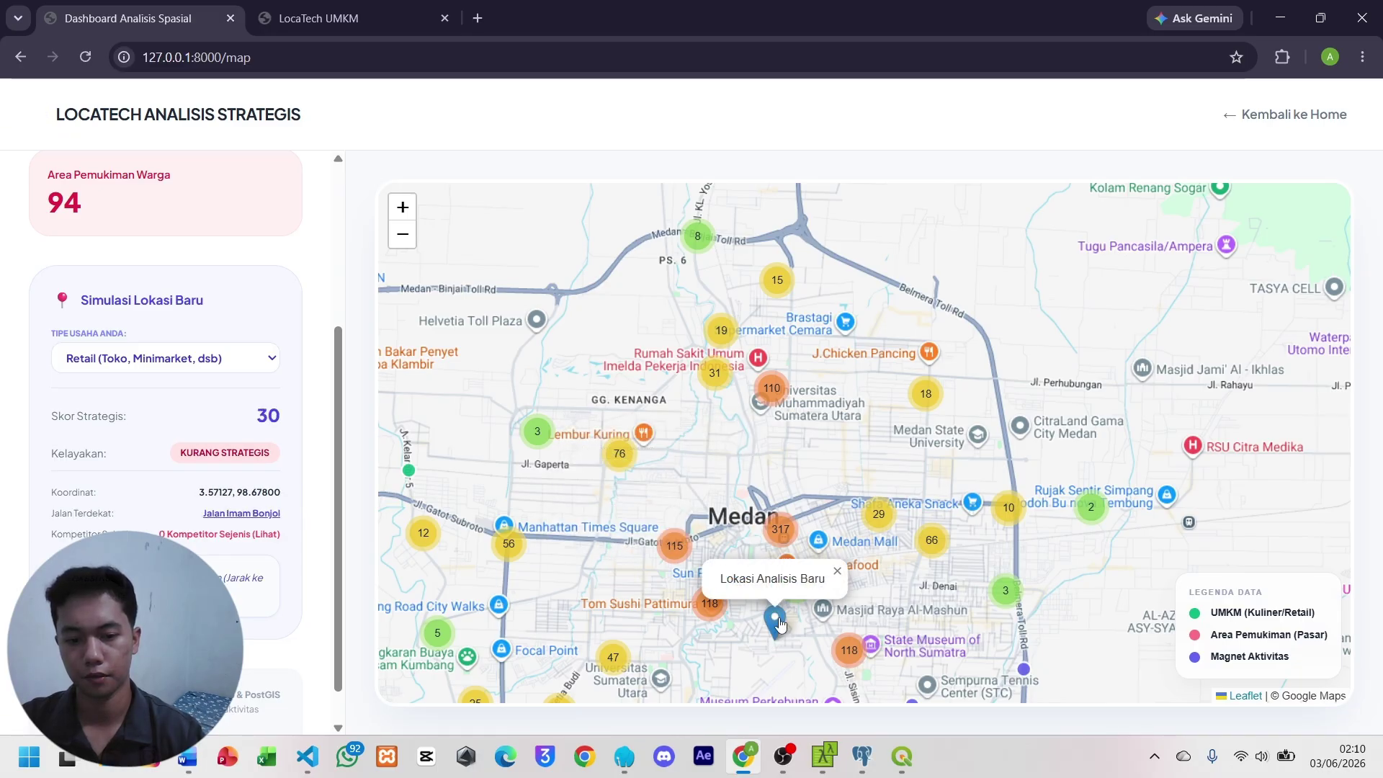
{"action": "left_click", "coordinate": [730, 544]}
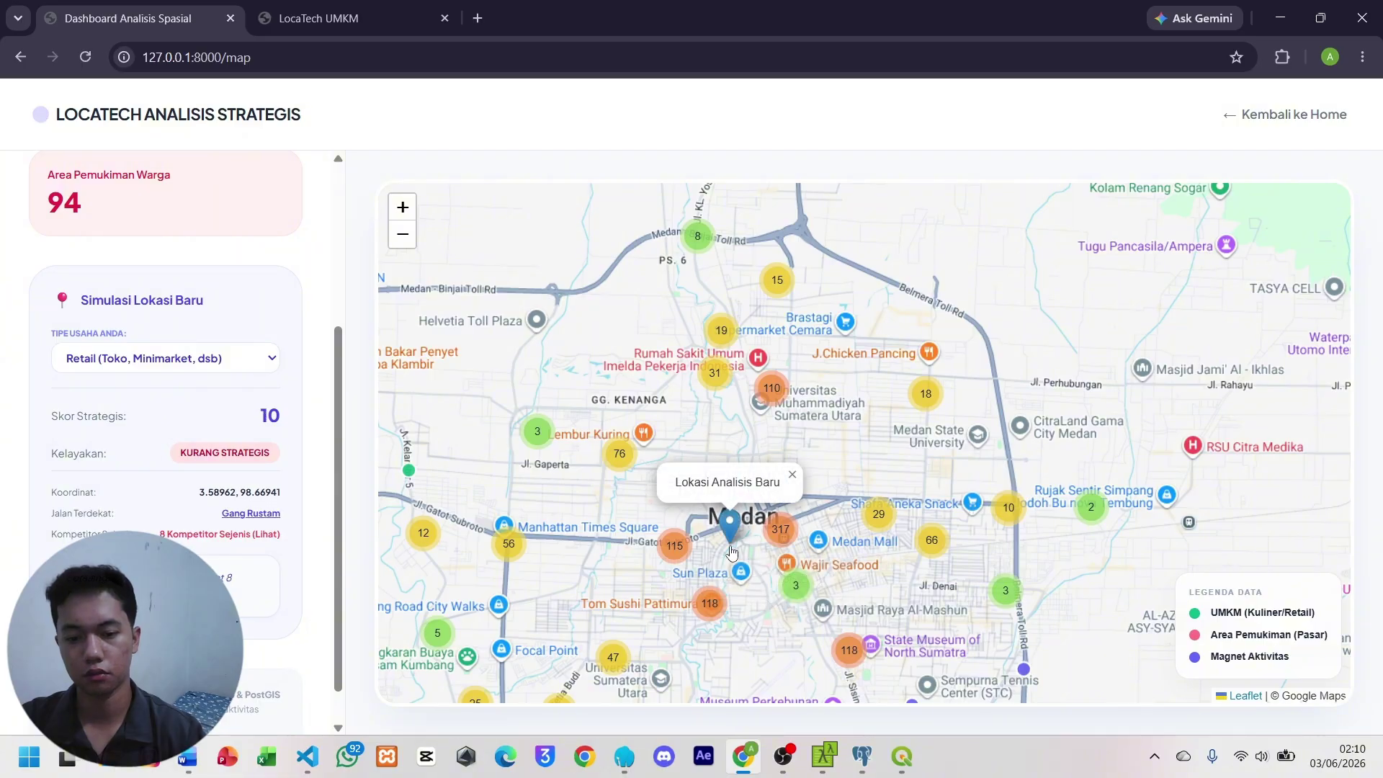
{"action": "left_click", "coordinate": [787, 552]}
{"action": "left_click", "coordinate": [854, 570]}
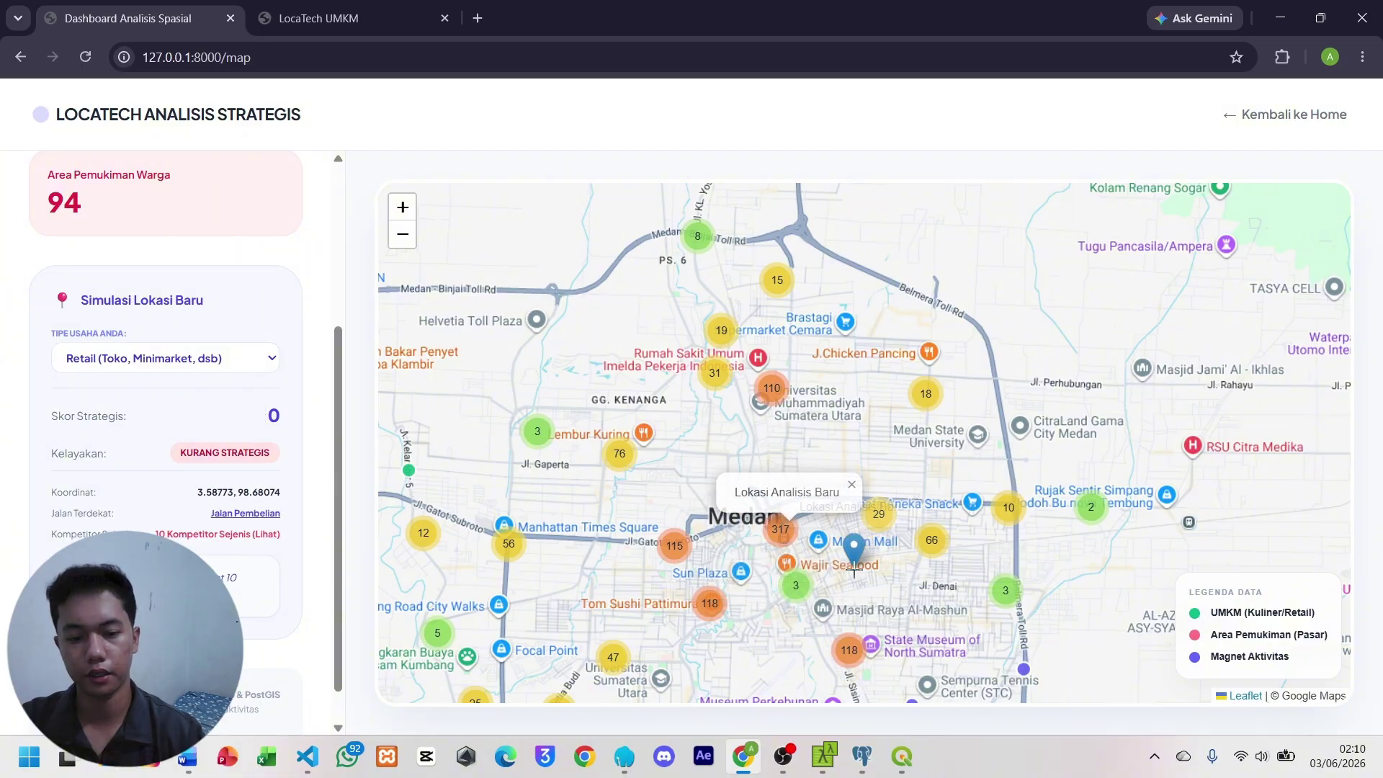
Test Retail locations around Manhattan Times Square, including Gang Pribadi, Gang Mesjid and Jalan Inspeksi, finishing at Jalan Karyawan.
{"action": "left_click", "coordinate": [531, 569]}
{"action": "left_click", "coordinate": [491, 474]}
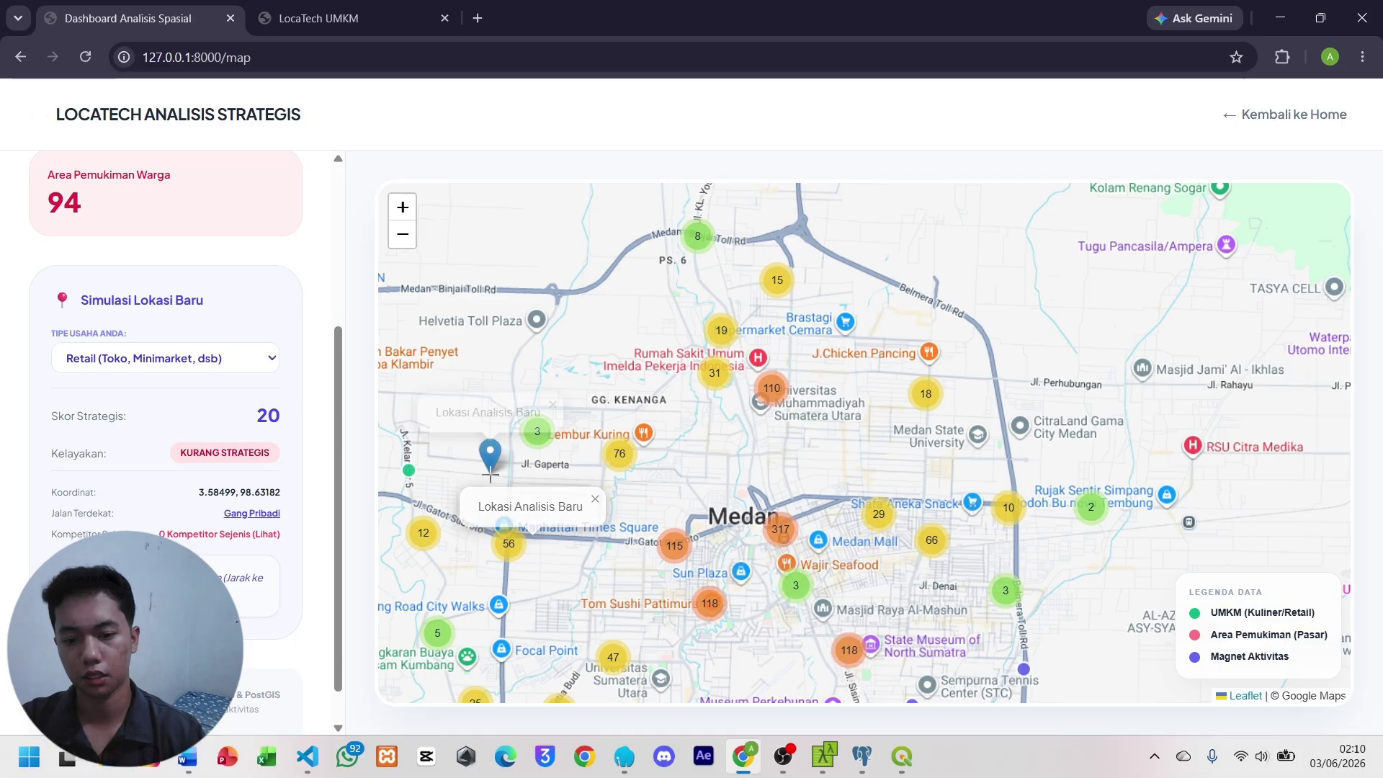
{"action": "left_click", "coordinate": [593, 509]}
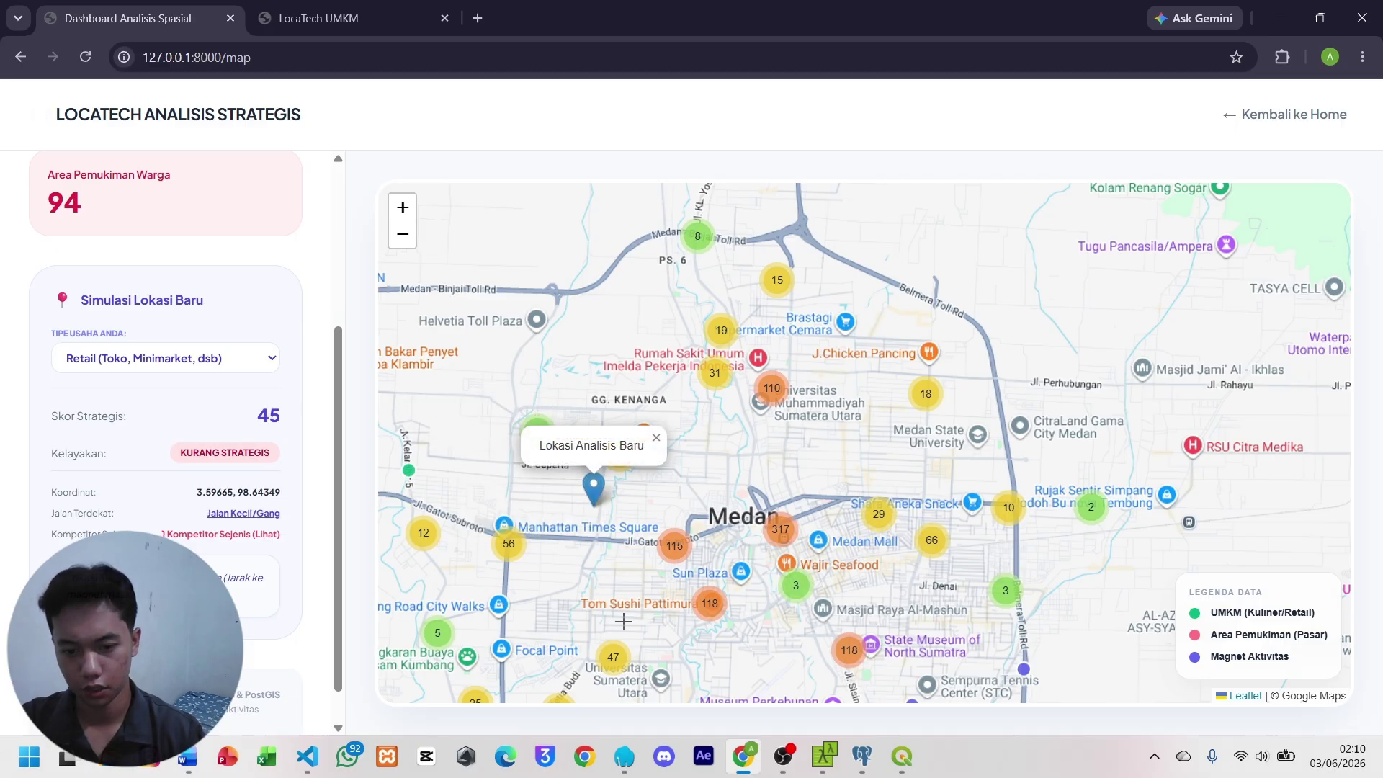
{"action": "left_click", "coordinate": [602, 515]}
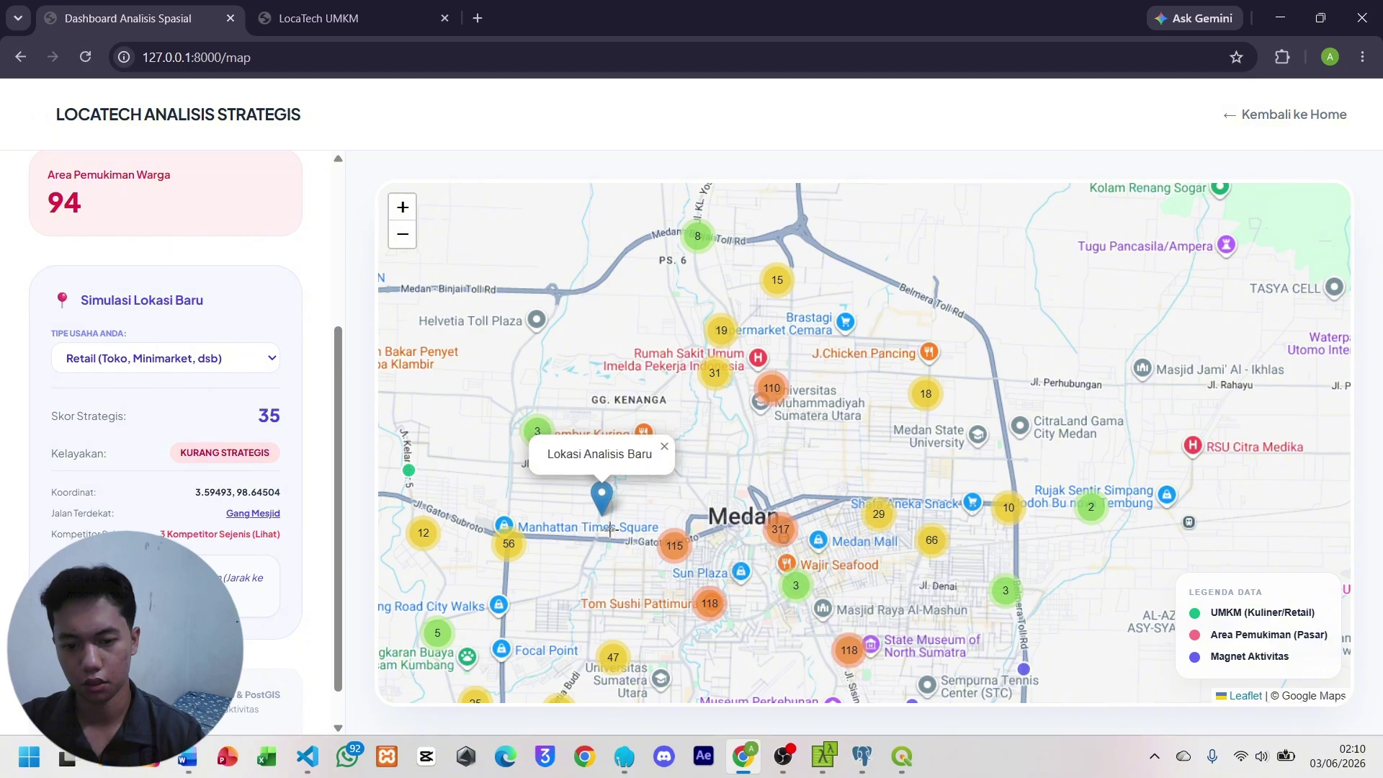
{"action": "left_click", "coordinate": [610, 530]}
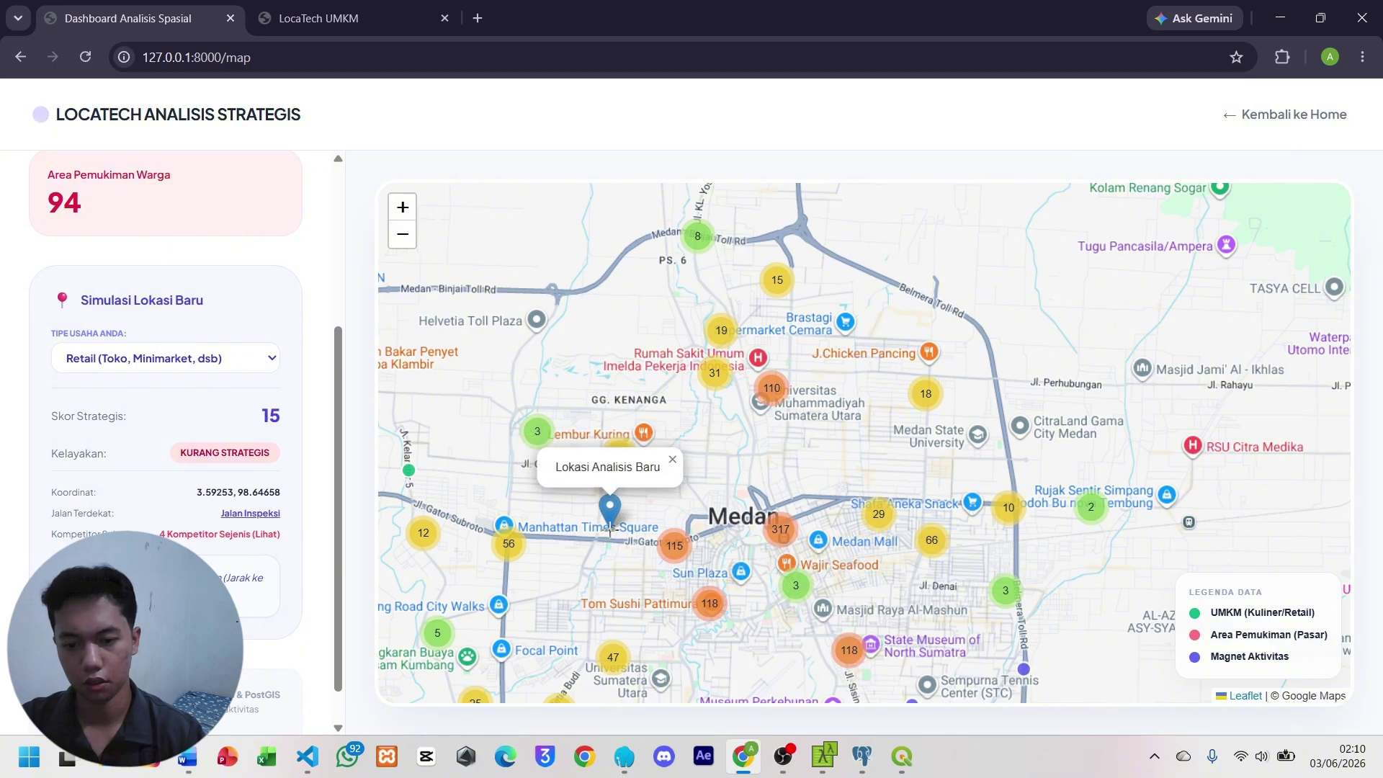
{"action": "left_click", "coordinate": [597, 622]}
Test Retail locations southeast of Tom Sushi Pattimura, east of Universitas Sumatera Utara and northwest of Flyover Jamin Ginting.
{"action": "scroll", "coordinate": [596, 631], "scroll_direction": "down", "scroll_amount": 1}
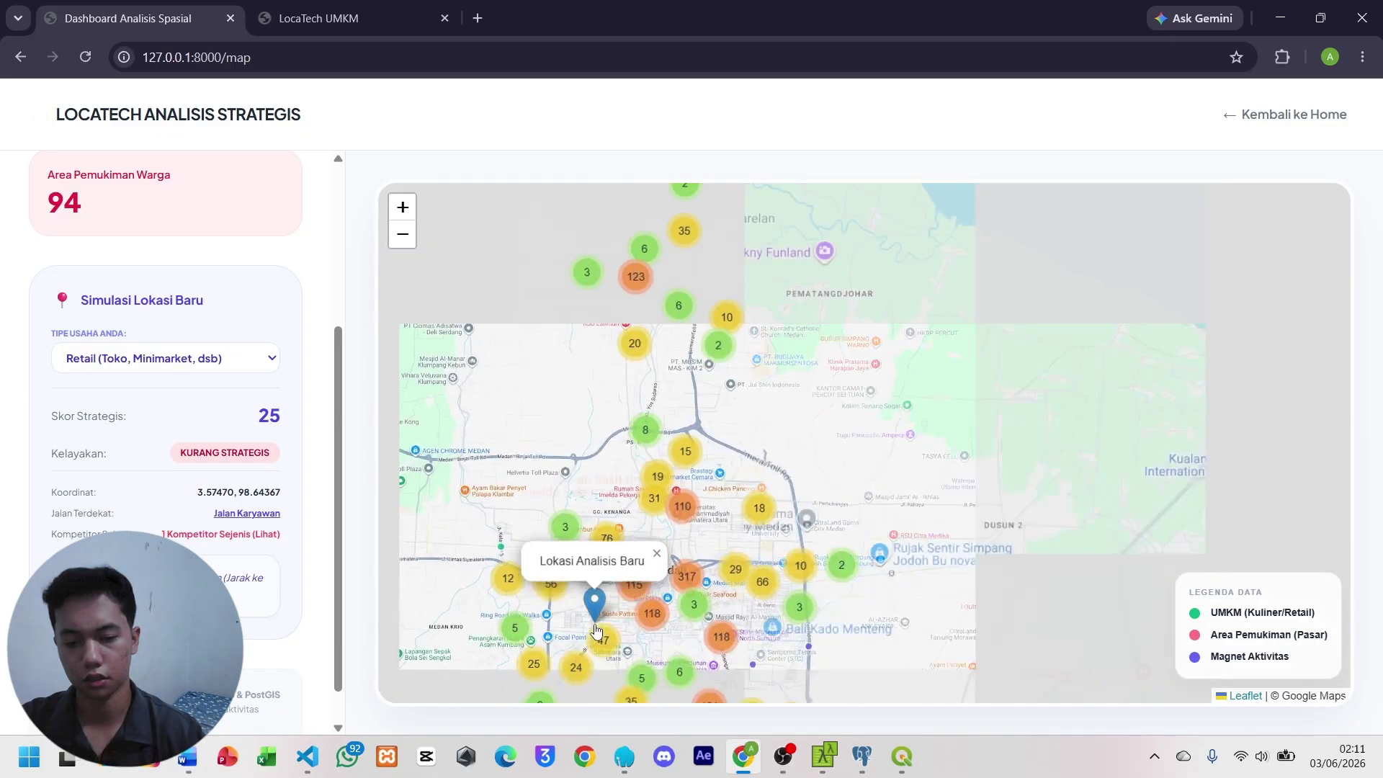
{"action": "scroll", "coordinate": [648, 638], "scroll_direction": "up", "scroll_amount": 1}
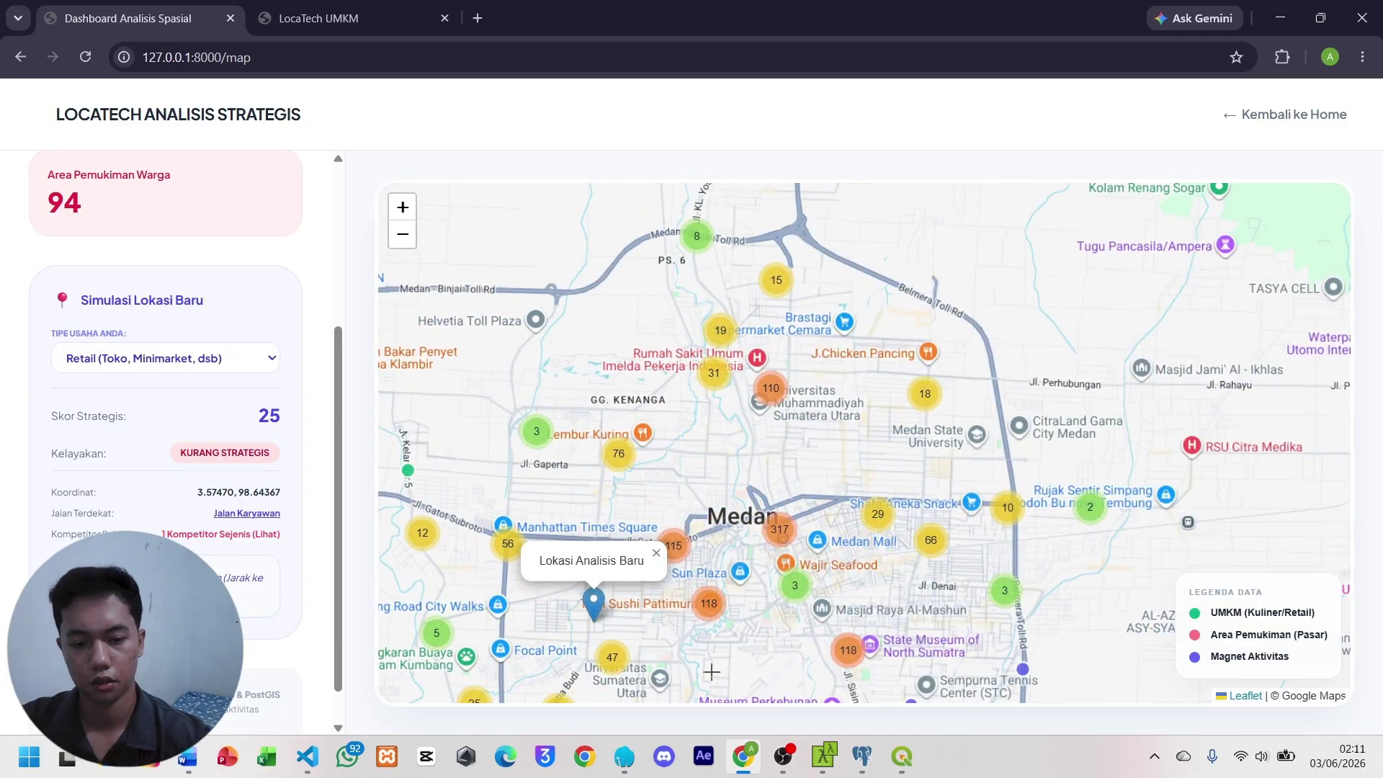
{"action": "left_click_drag", "start_coordinate": [735, 553], "coordinate": [737, 326]}
{"action": "left_click", "coordinate": [720, 425]}
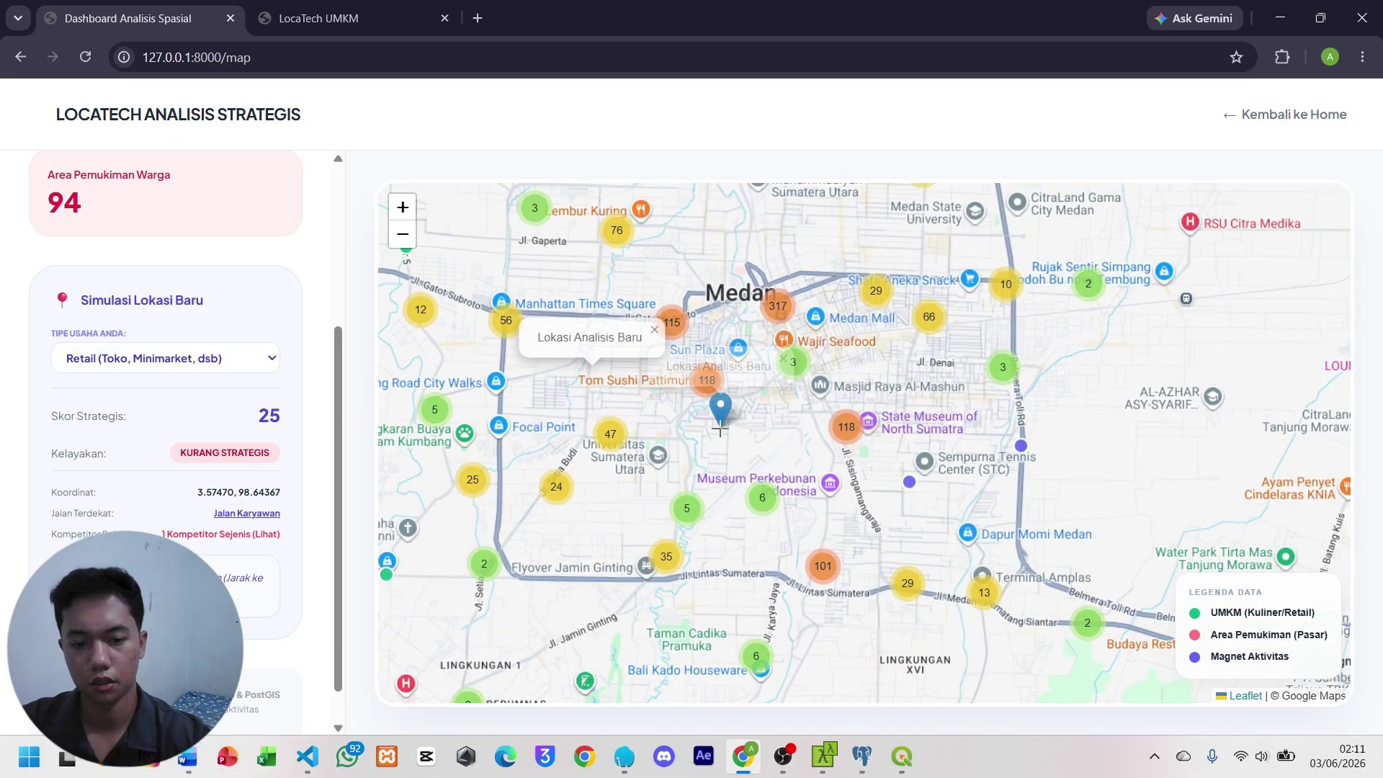
{"action": "left_click", "coordinate": [686, 450]}
{"action": "left_click", "coordinate": [594, 524]}
Test Retail locations west of Lingkungan 1, just west of Flyover Jamin Ginting and east of it along Jl. Lintas Sumatera.
{"action": "mouse_move", "coordinate": [499, 653]}
{"action": "left_mouse_down"}
{"action": "mouse_move", "coordinate": [539, 608]}
{"action": "mouse_move", "coordinate": [575, 504]}
{"action": "left_mouse_up"}
{"action": "left_click", "coordinate": [575, 505]}
{"action": "left_click", "coordinate": [655, 418]}
{"action": "left_click_drag", "start_coordinate": [770, 433], "coordinate": [771, 425]}
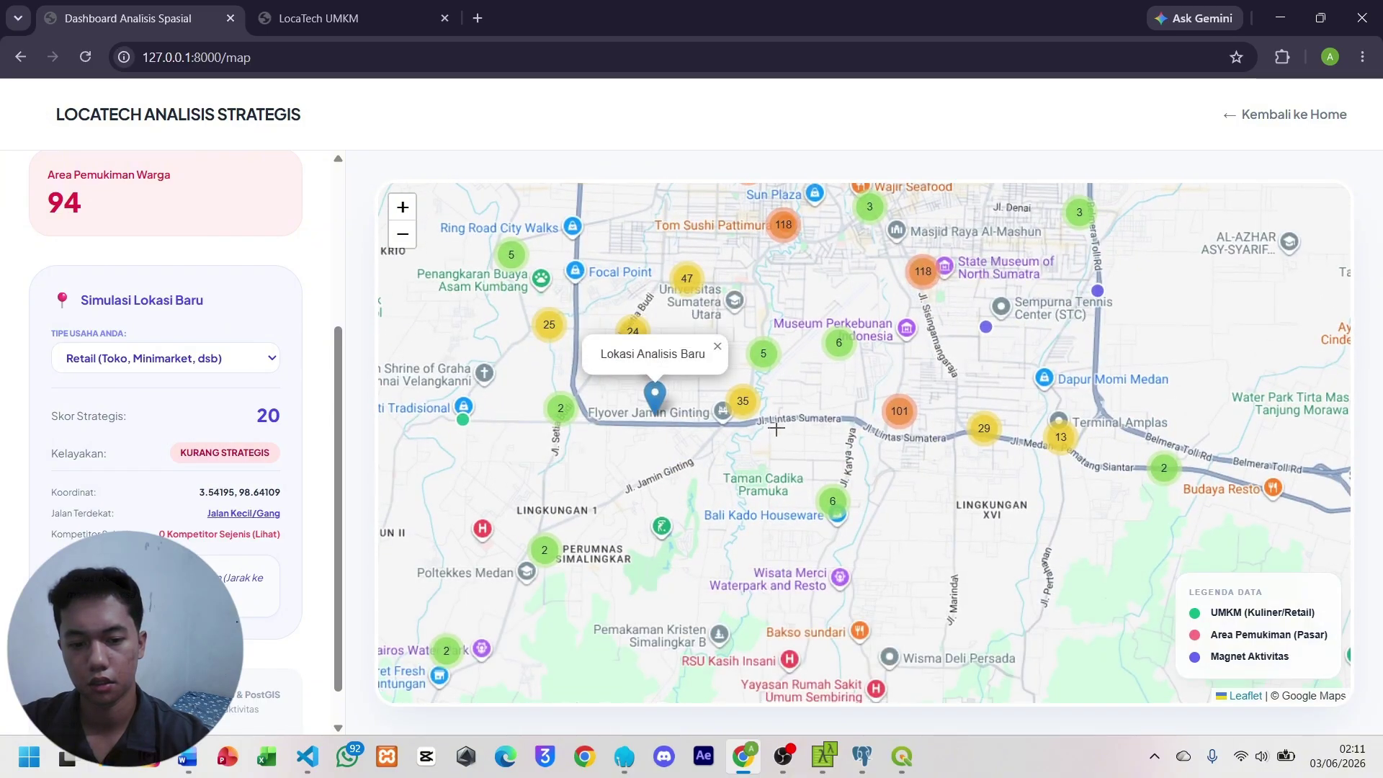
{"action": "left_click", "coordinate": [789, 396]}
Test Retail locations along Jl. Sisingamangaraja, west of the State Museum, east of Universitas Sumatera Utara and northwest of Tom Sushi Pattimura.
{"action": "left_click_drag", "start_coordinate": [836, 395], "coordinate": [640, 544]}
{"action": "left_click", "coordinate": [746, 515]}
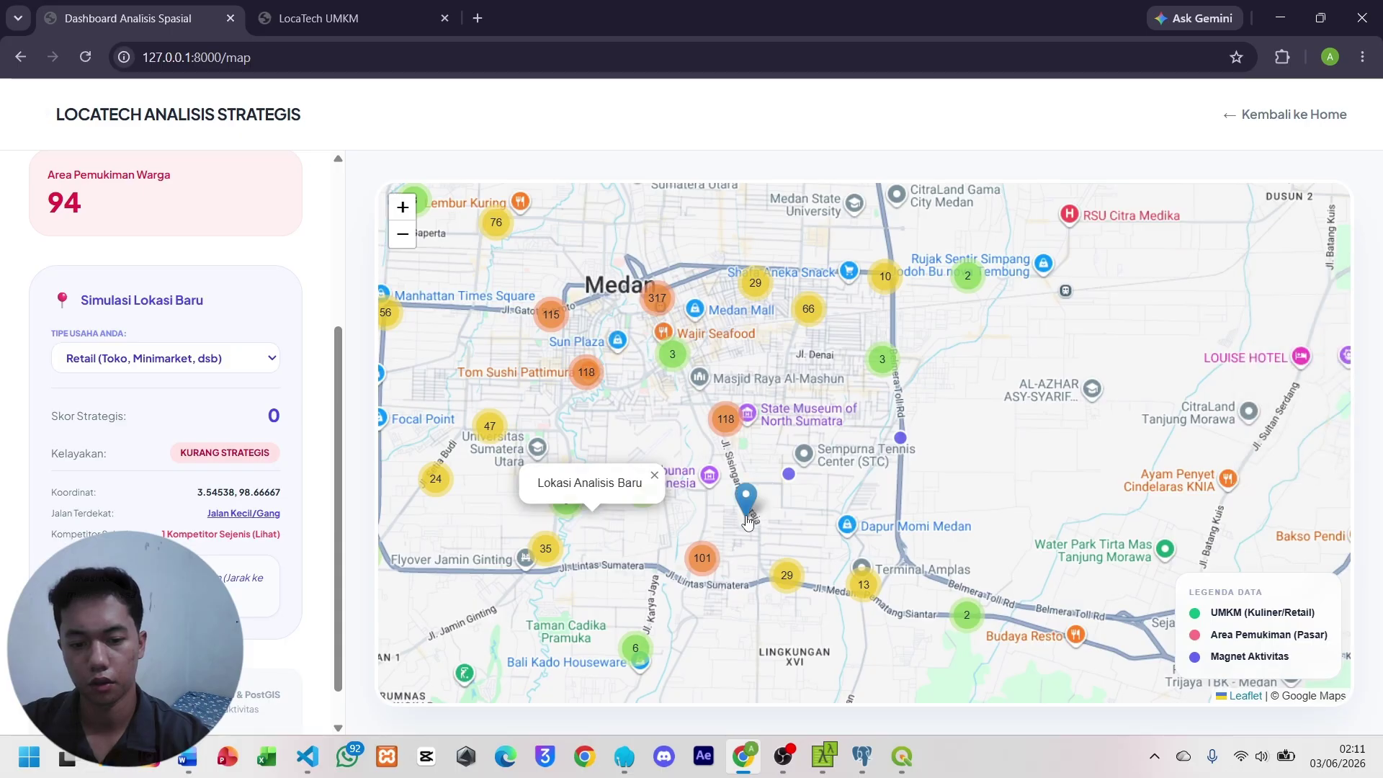
{"action": "left_click", "coordinate": [640, 442]}
{"action": "left_click", "coordinate": [577, 455]}
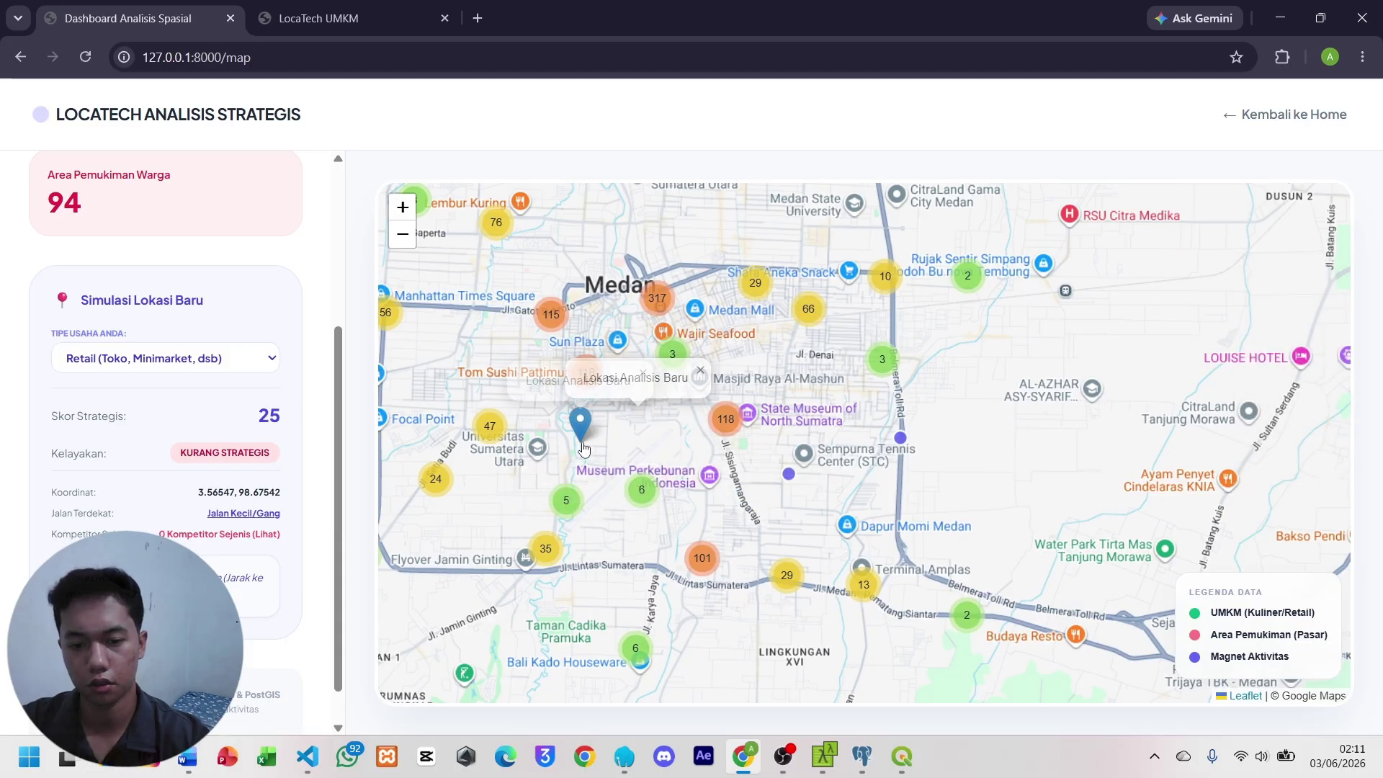
{"action": "left_click", "coordinate": [491, 348]}
{"action": "mouse_move", "coordinate": [492, 349]}
{"action": "left_mouse_down"}
{"action": "mouse_move", "coordinate": [662, 546]}
{"action": "mouse_move", "coordinate": [692, 464]}
{"action": "left_mouse_up"}
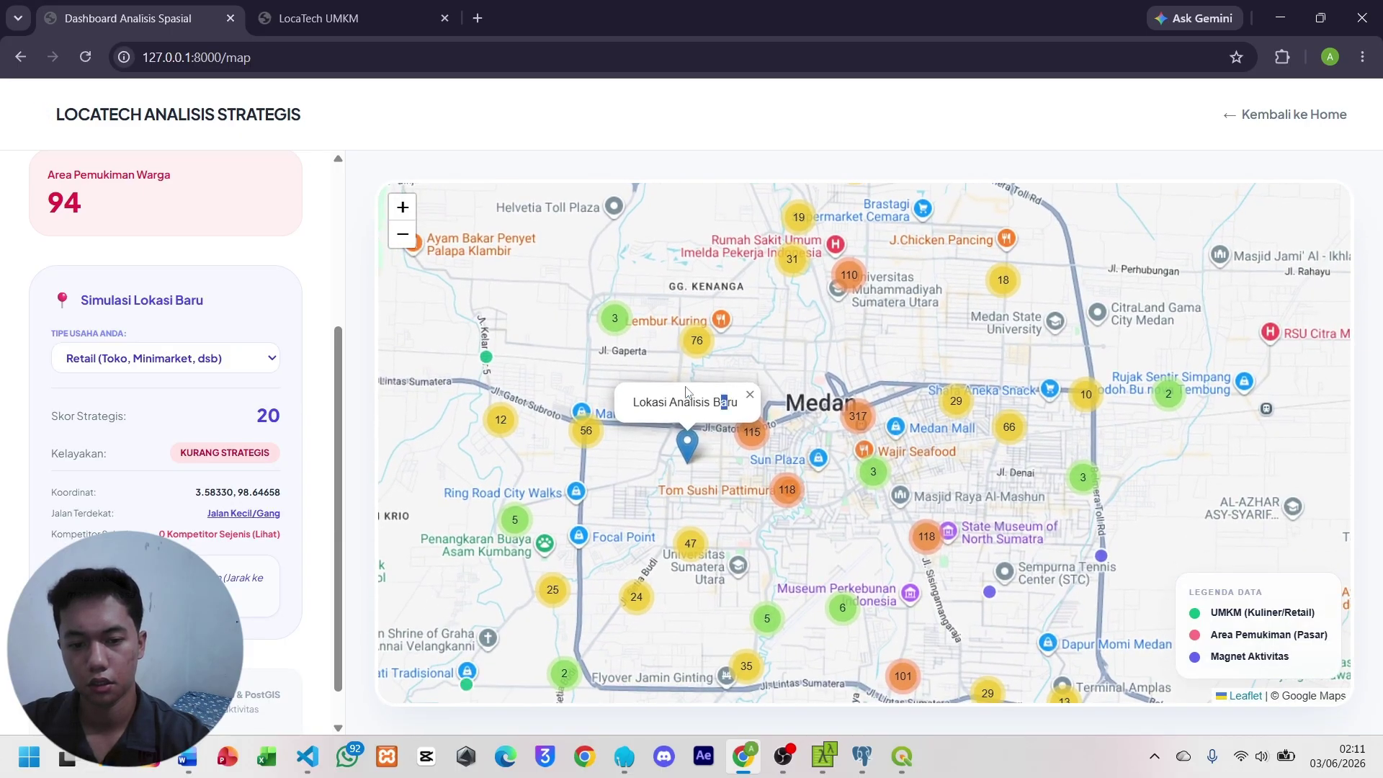
Test Retail locations west of Ring Road City Walks and northwest of Manhattan Times Square, including Jalan Sempurna.
{"action": "left_click", "coordinate": [525, 473]}
{"action": "left_click", "coordinate": [486, 472]}
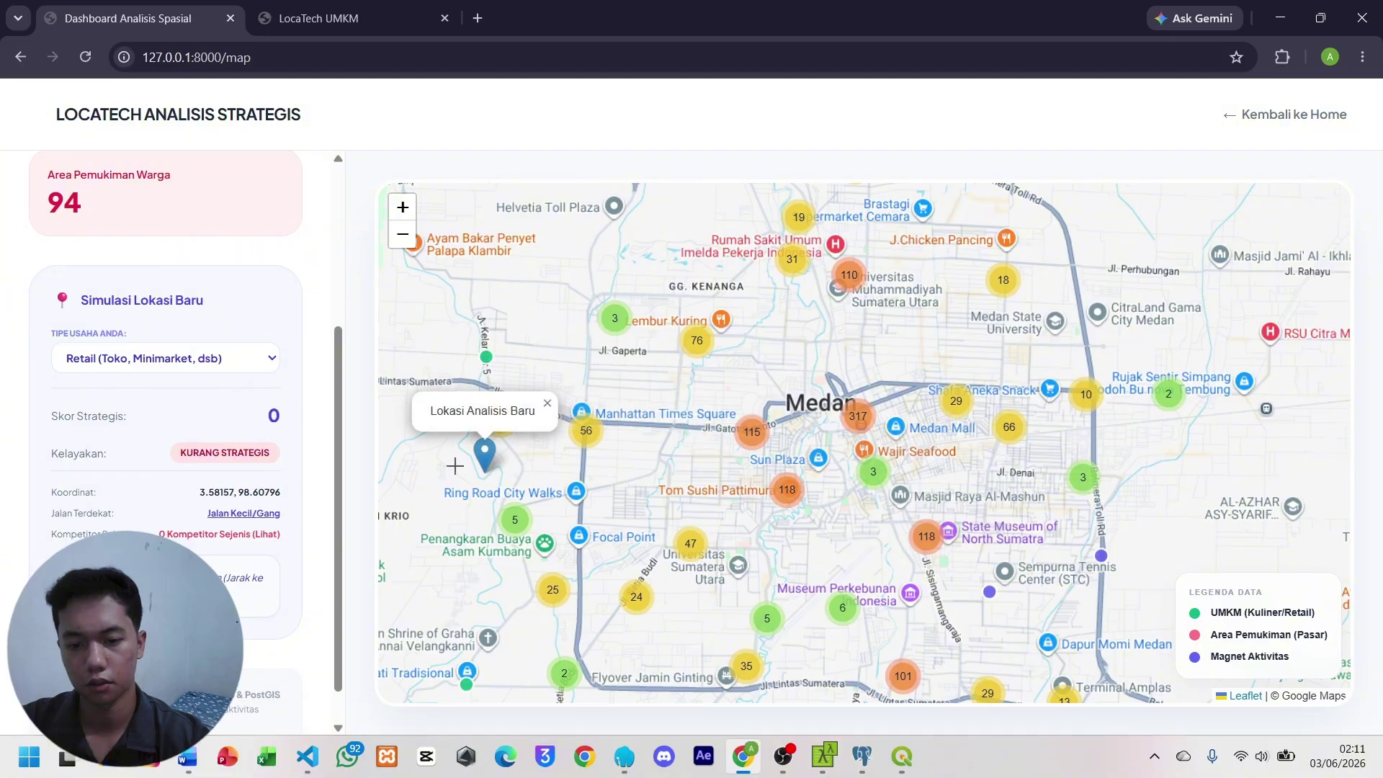
{"action": "left_click_drag", "start_coordinate": [454, 466], "coordinate": [617, 481]}
{"action": "left_click", "coordinate": [687, 380]}
{"action": "left_click", "coordinate": [713, 390]}
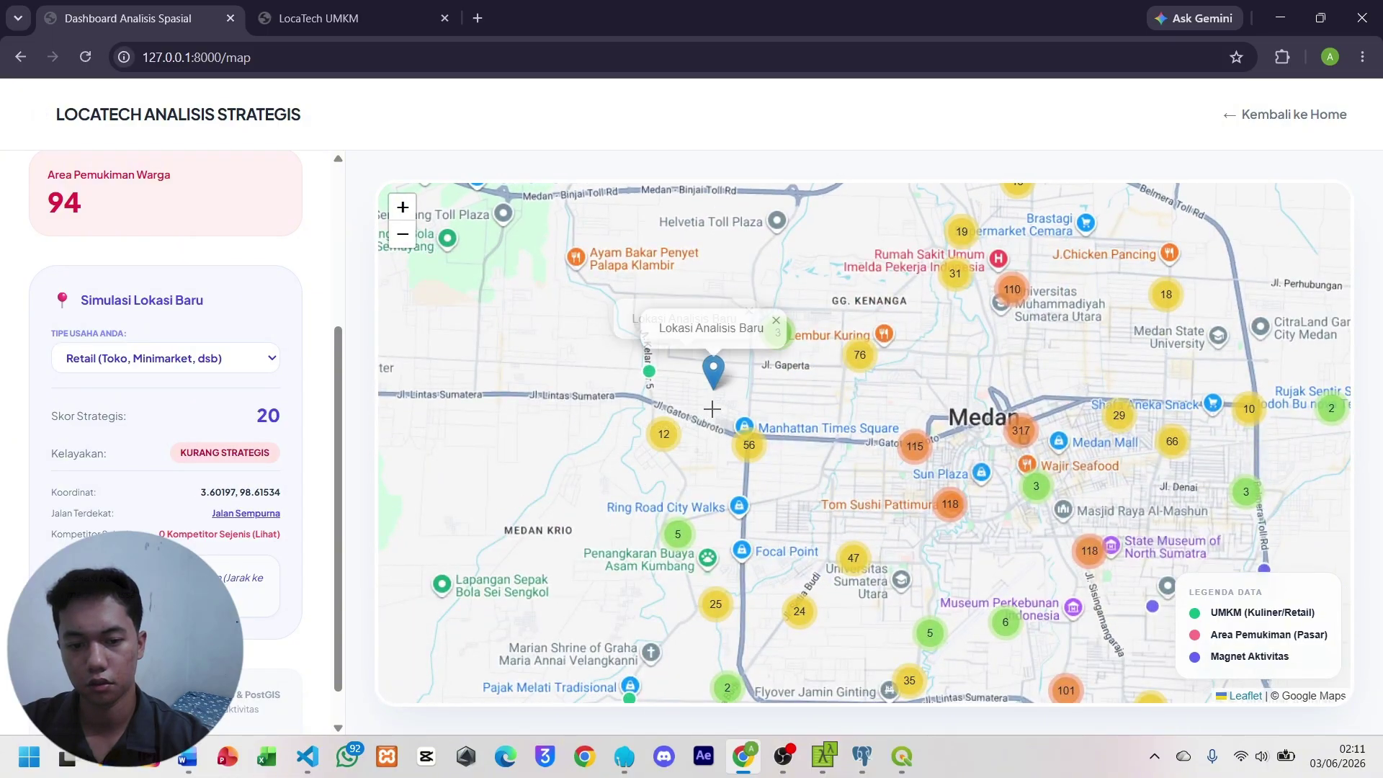
Test Retail locations between Manhattan Times Square and Ring Road City Walks, finishing just north of Resto Ayam Penyet Cabe Hijau Sunggal.
{"action": "left_click", "coordinate": [719, 445]}
{"action": "left_click", "coordinate": [728, 493]}
{"action": "left_click", "coordinate": [706, 468]}
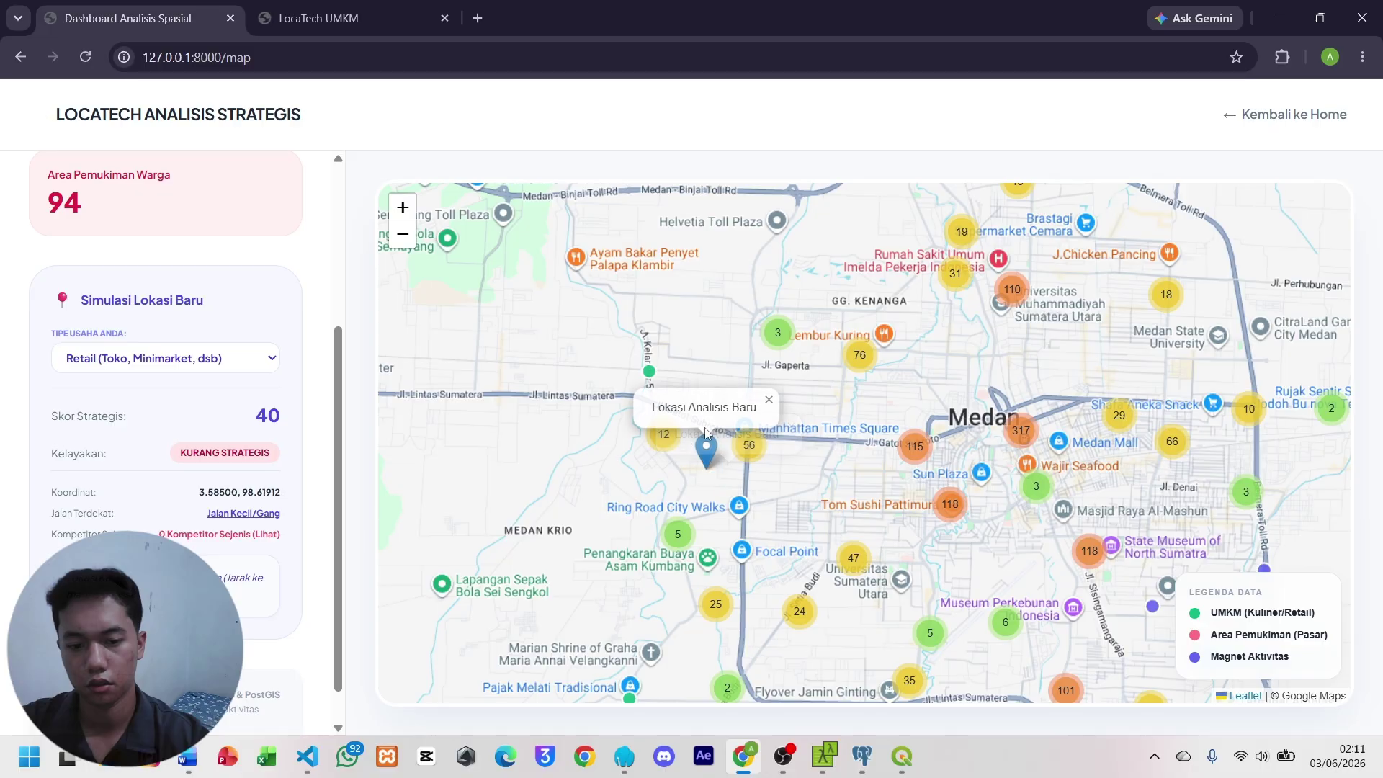
{"action": "left_click", "coordinate": [725, 432]}
{"action": "scroll", "coordinate": [781, 447], "scroll_direction": "up", "scroll_amount": 1}
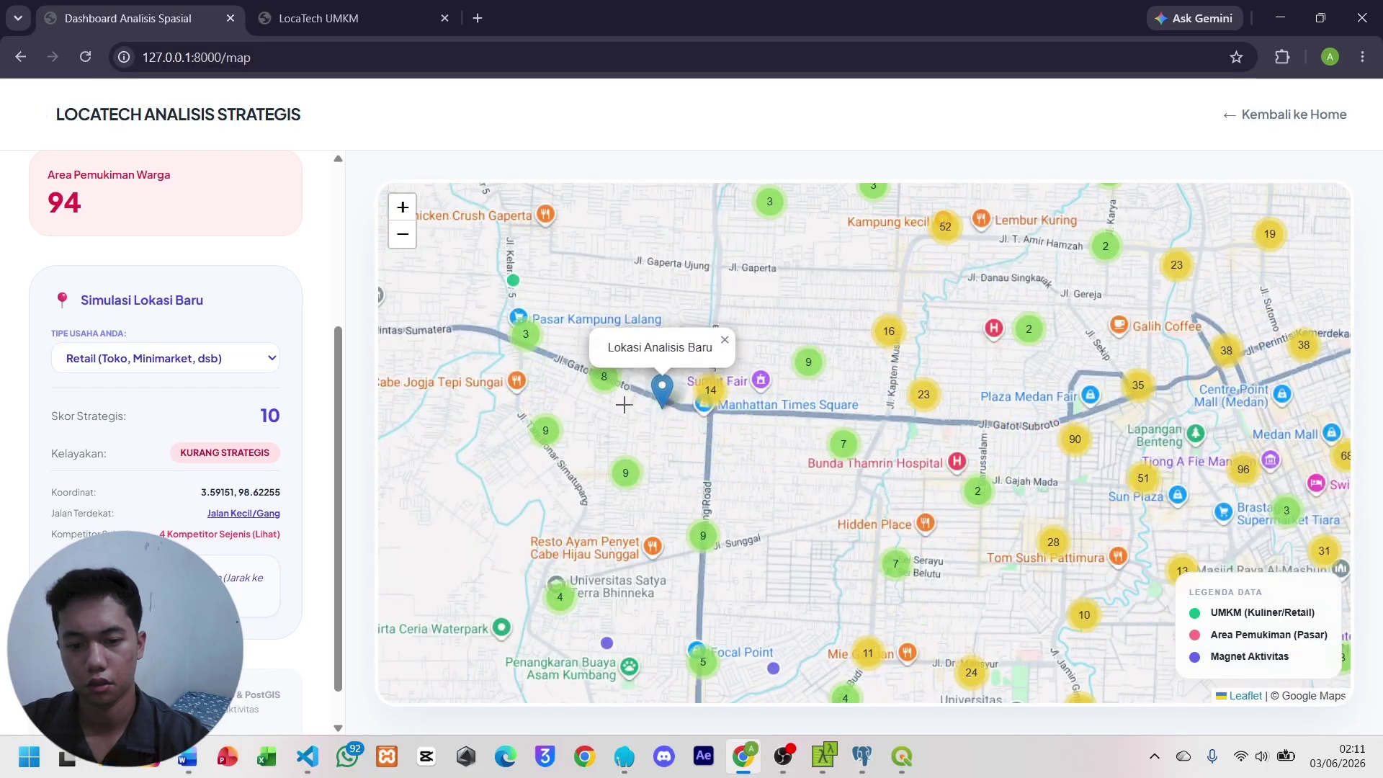
{"action": "left_click", "coordinate": [622, 401]}
{"action": "left_click", "coordinate": [676, 436]}
{"action": "left_click", "coordinate": [677, 524]}
Test a Retail location north of central Medan, southeast of Lembur Kuring.
{"action": "scroll", "coordinate": [681, 530], "scroll_direction": "down", "scroll_amount": 2}
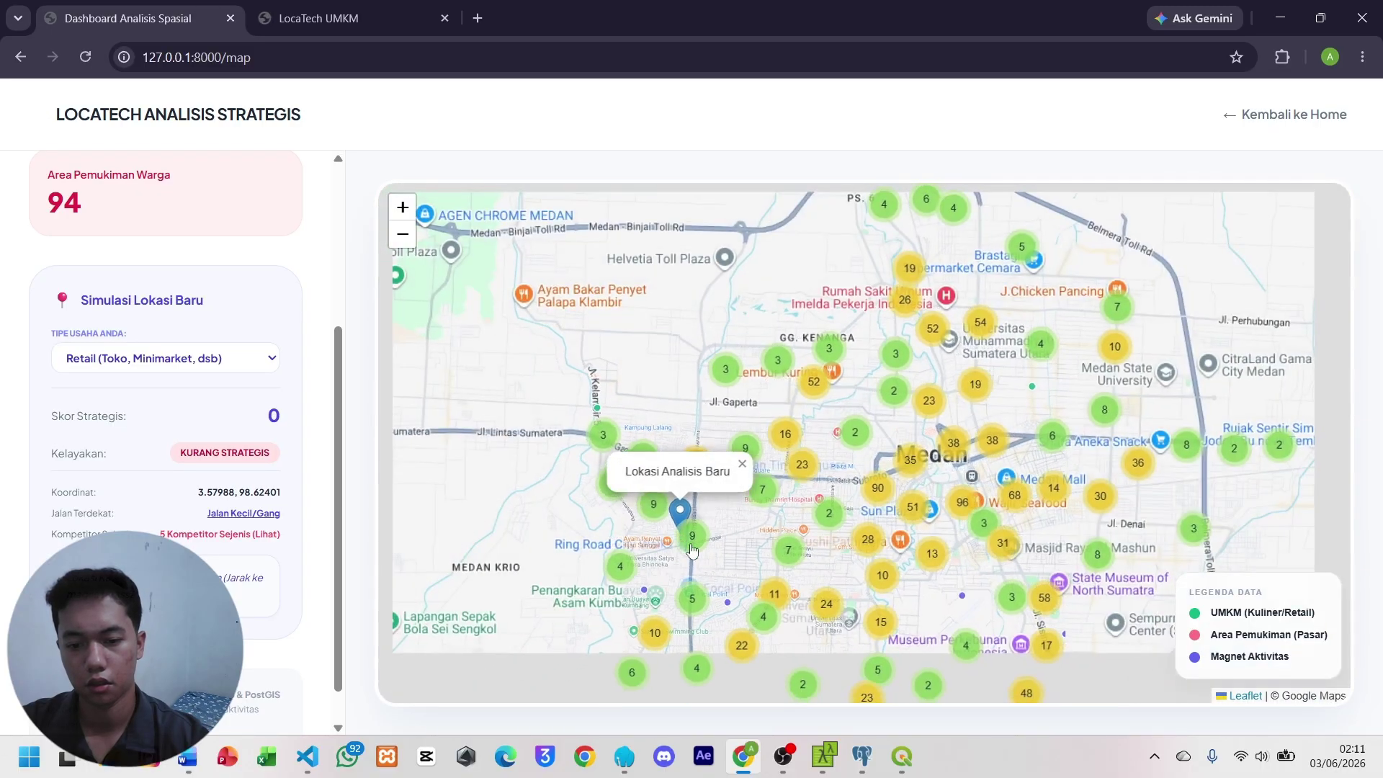
{"action": "scroll", "coordinate": [691, 551], "scroll_direction": "down", "scroll_amount": 1}
{"action": "left_click", "coordinate": [762, 288]}
{"action": "left_click_drag", "start_coordinate": [819, 389], "coordinate": [857, 432]}
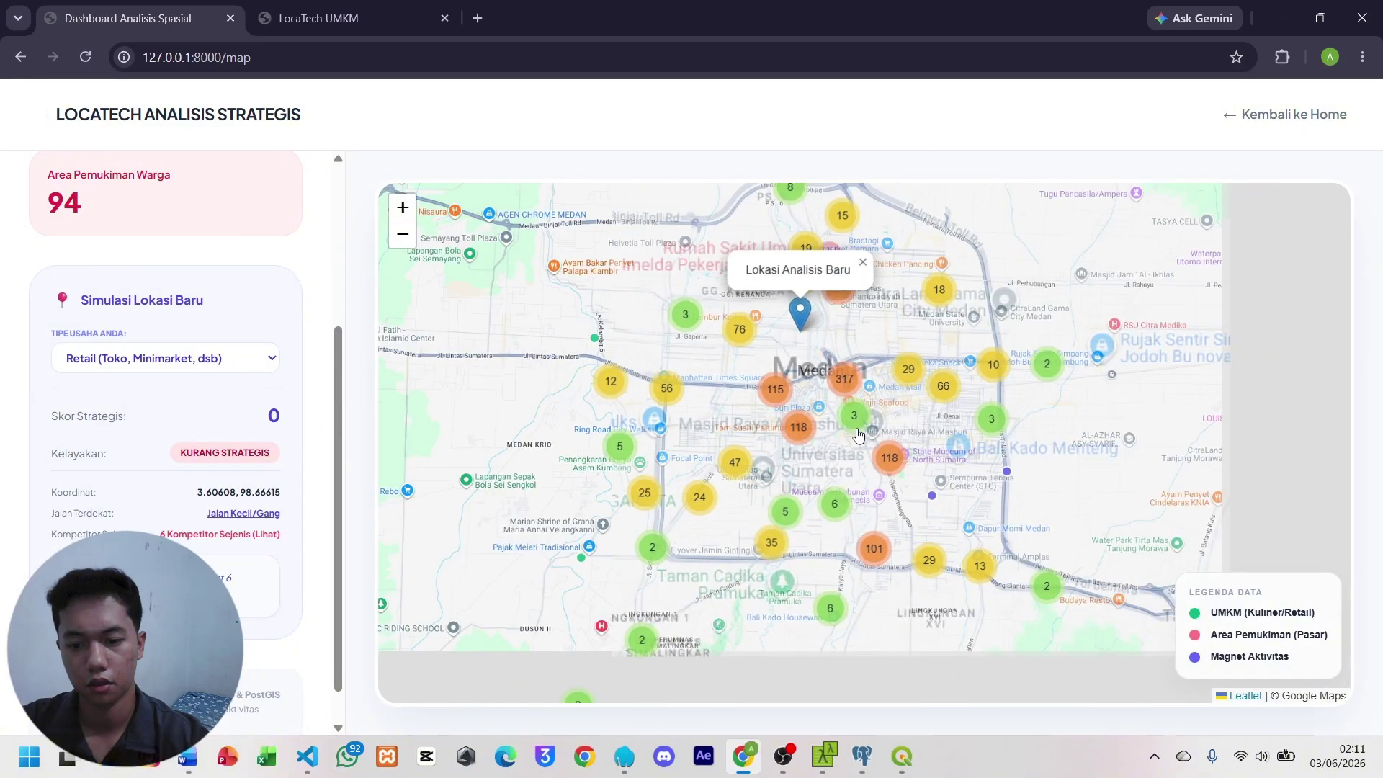
Test Retail locations in northern Medan near the Belmera Toll Road and south of Lake Siombak, finishing west of General Hospital Delima.
{"action": "left_click_drag", "start_coordinate": [821, 209], "coordinate": [713, 360]}
{"action": "left_click", "coordinate": [716, 369]}
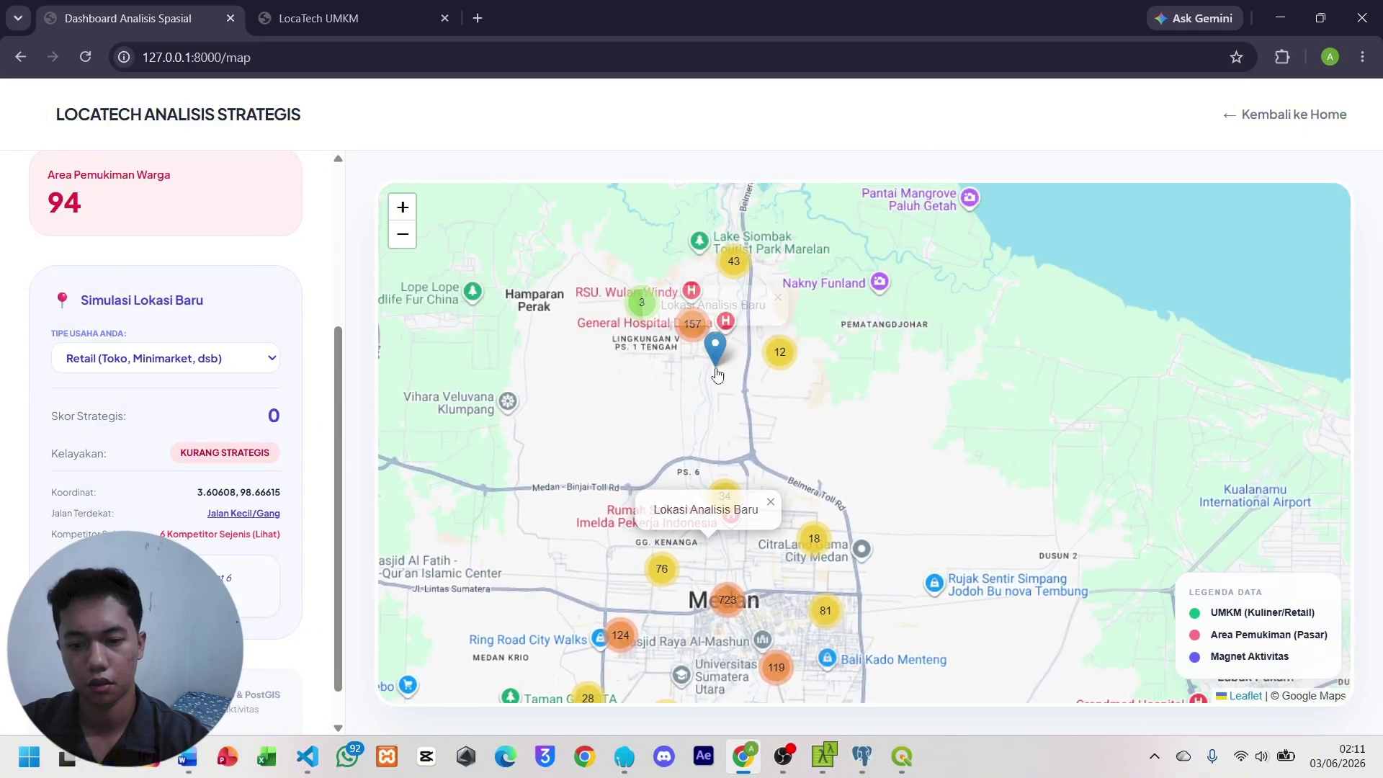
{"action": "left_click", "coordinate": [749, 374]}
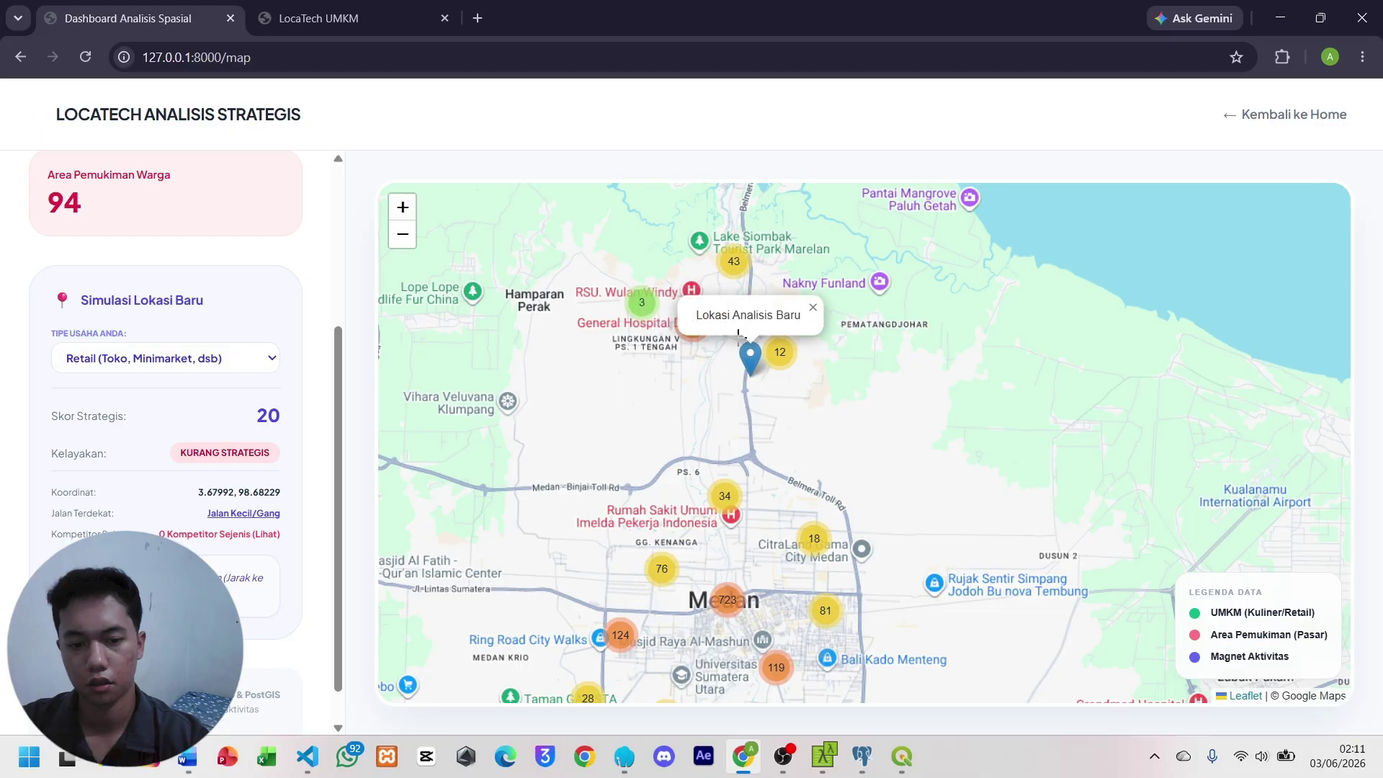
{"action": "left_click", "coordinate": [718, 290]}
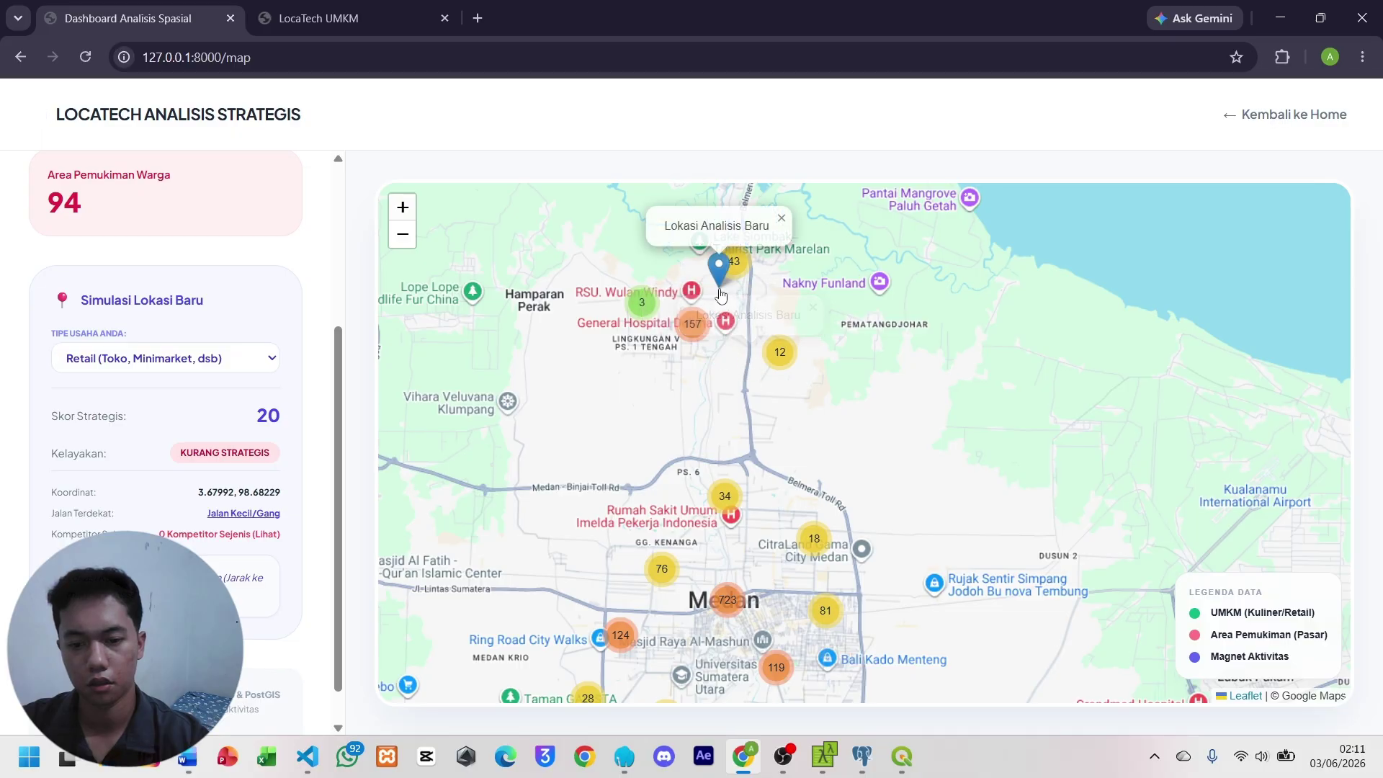
{"action": "left_click", "coordinate": [693, 336]}
{"action": "left_click", "coordinate": [796, 332]}
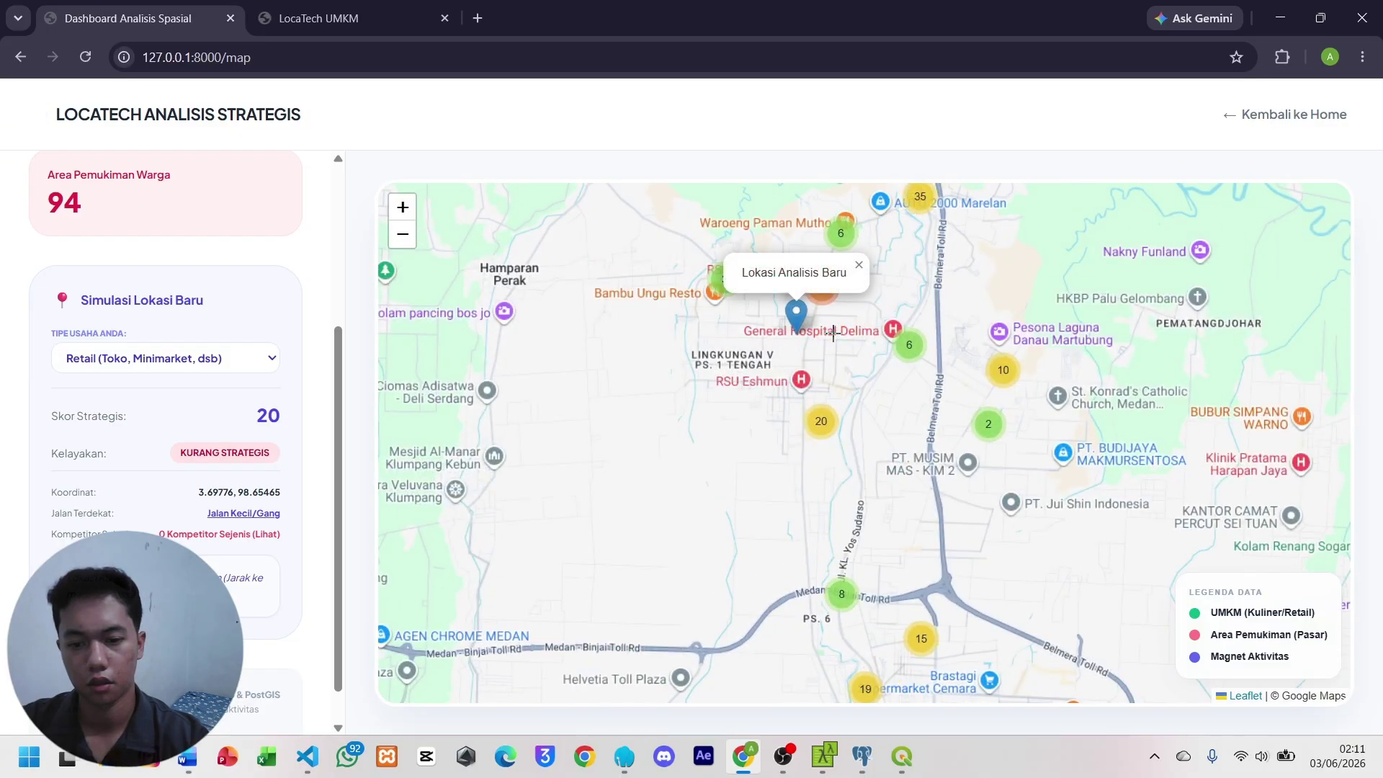
Place a Retail analysis location beside RSU Wulan Windy and examine its similar competitors, recommendation and surrounding business clusters.
{"action": "scroll", "coordinate": [809, 413], "scroll_direction": "up", "scroll_amount": 3}
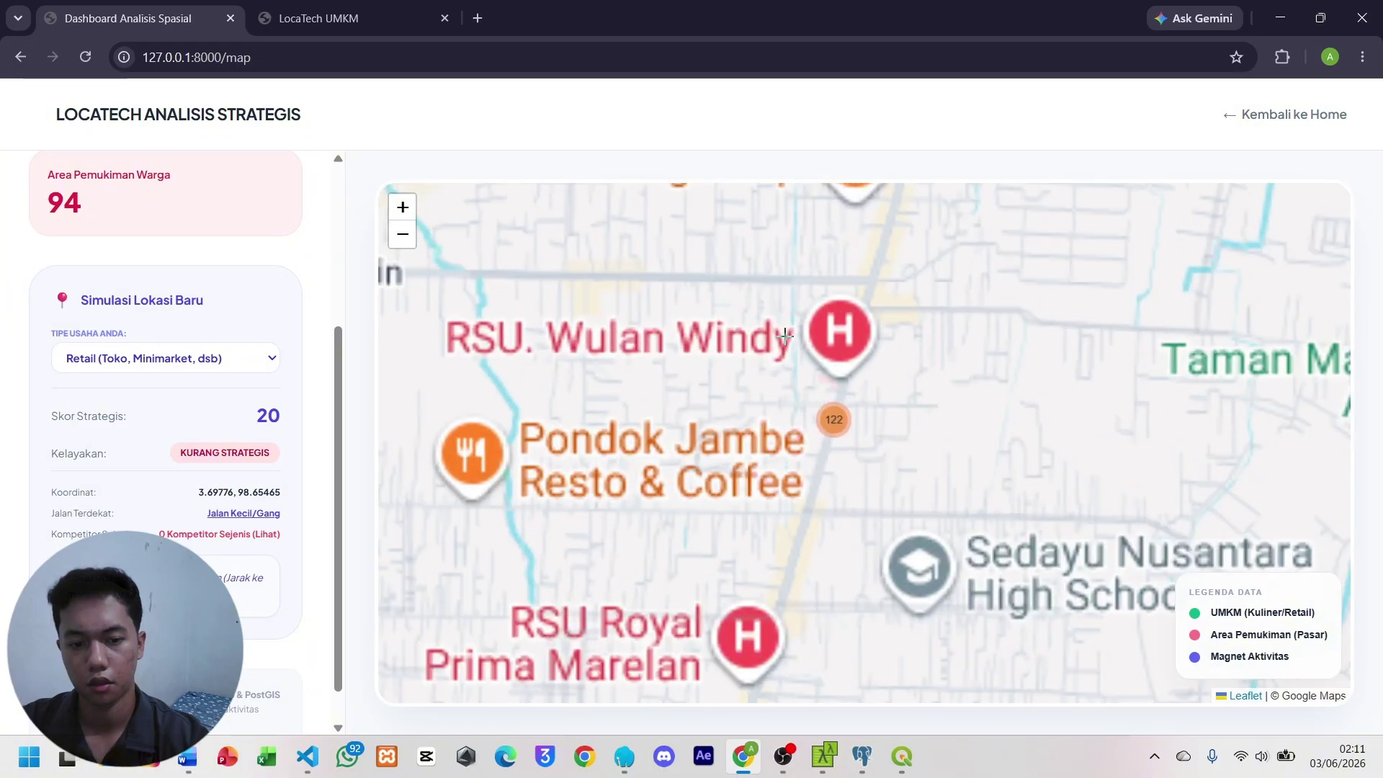
{"action": "left_click", "coordinate": [804, 472]}
{"action": "scroll", "coordinate": [792, 477], "scroll_direction": "down", "scroll_amount": 2}
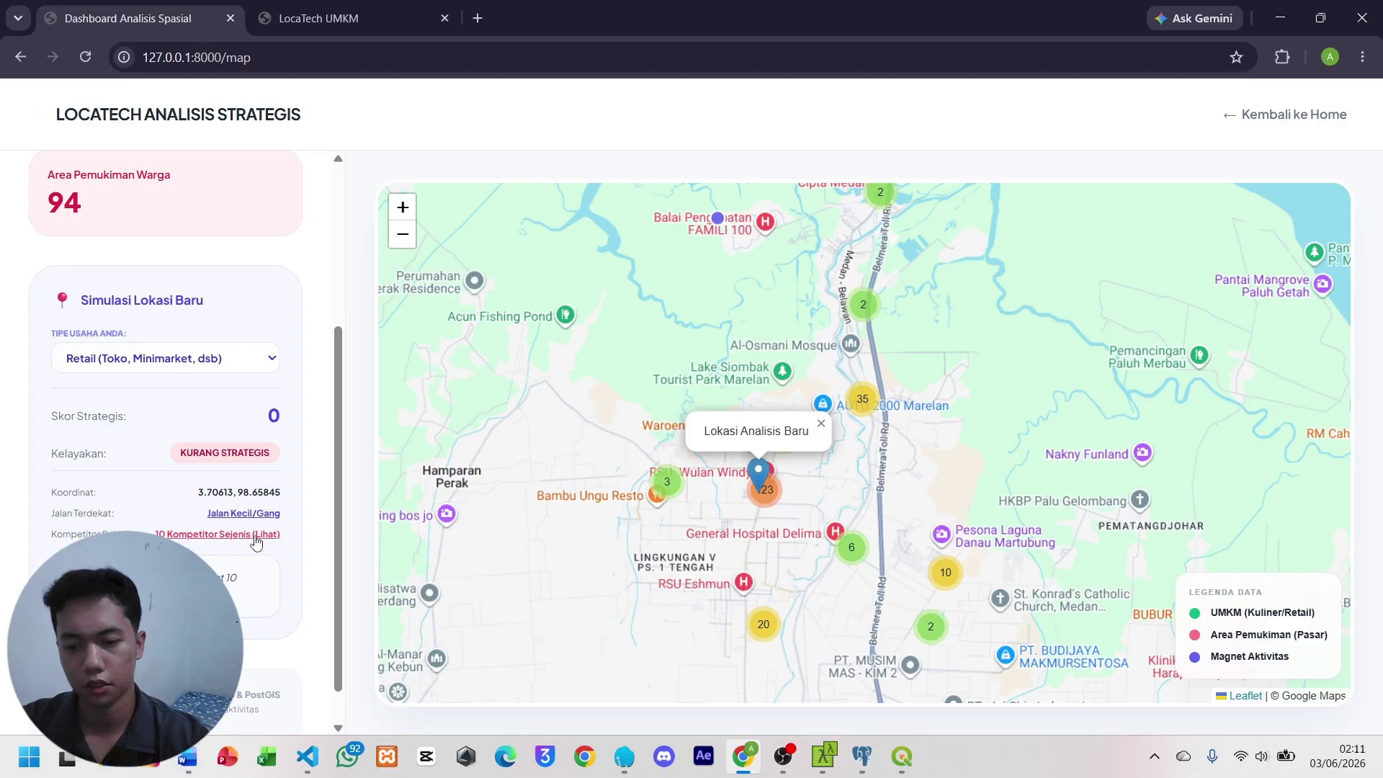
{"action": "scroll", "coordinate": [231, 587], "scroll_direction": "up", "scroll_amount": 1}
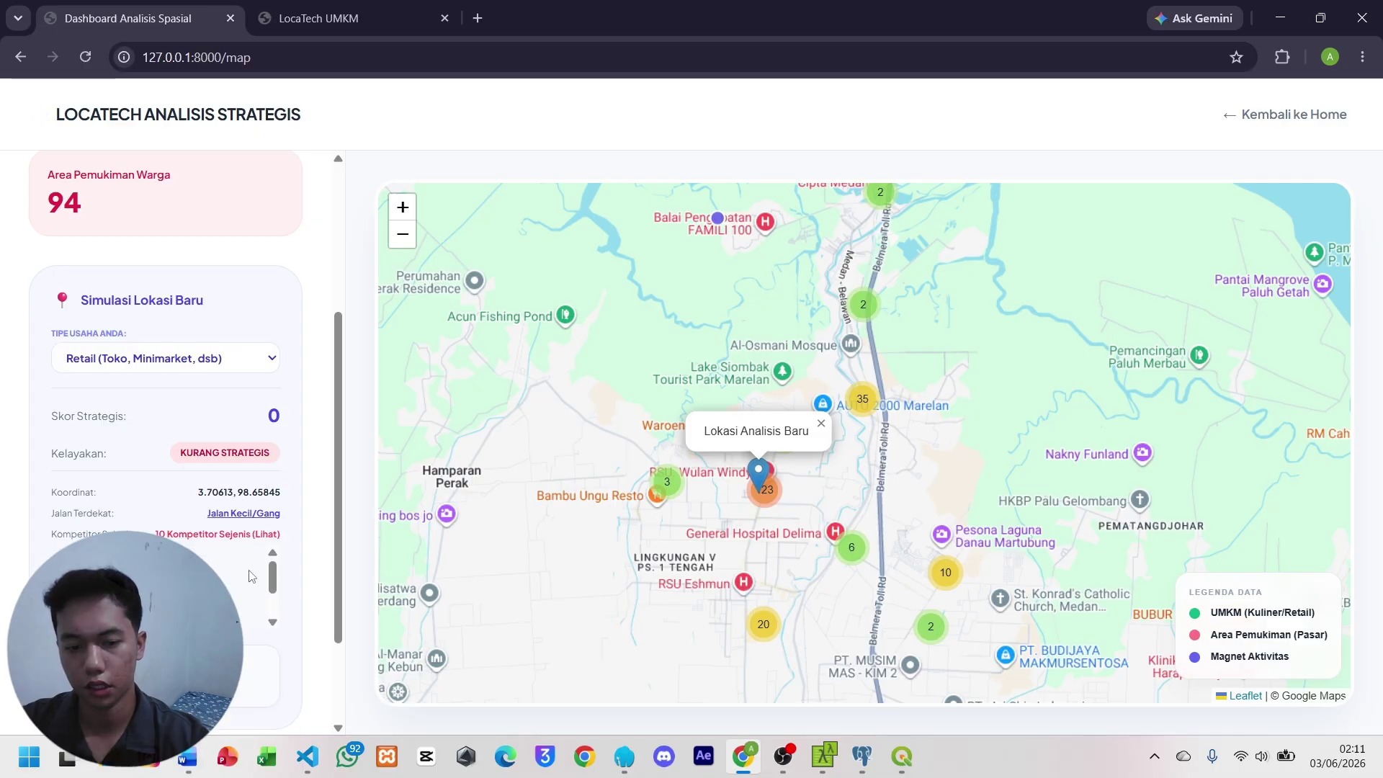
{"action": "scroll", "coordinate": [756, 432], "scroll_direction": "up", "scroll_amount": 3}
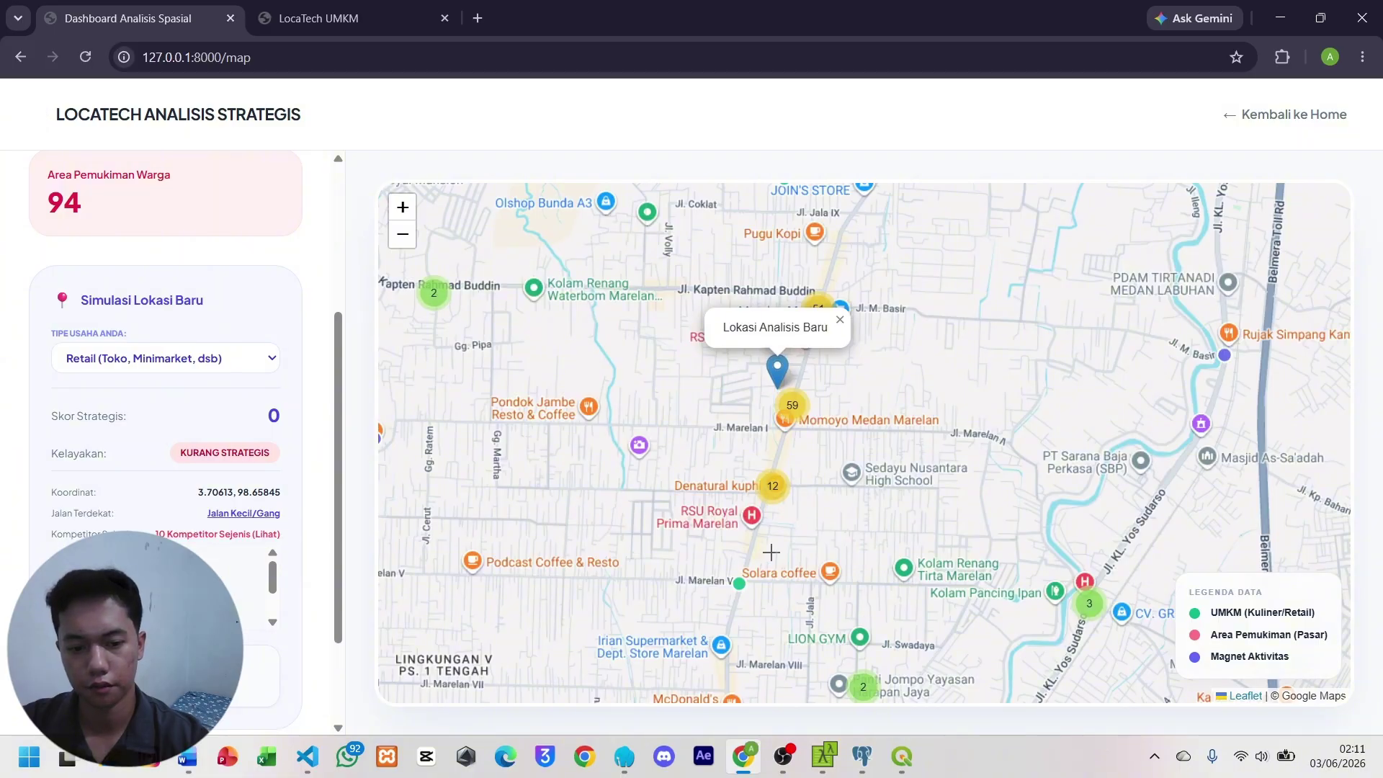
Test Retail locations southwest of central Medan, finishing just southeast of Semba Garden, northwest of Flyover Jamin Ginting.
{"action": "scroll", "coordinate": [771, 552], "scroll_direction": "down", "scroll_amount": 5}
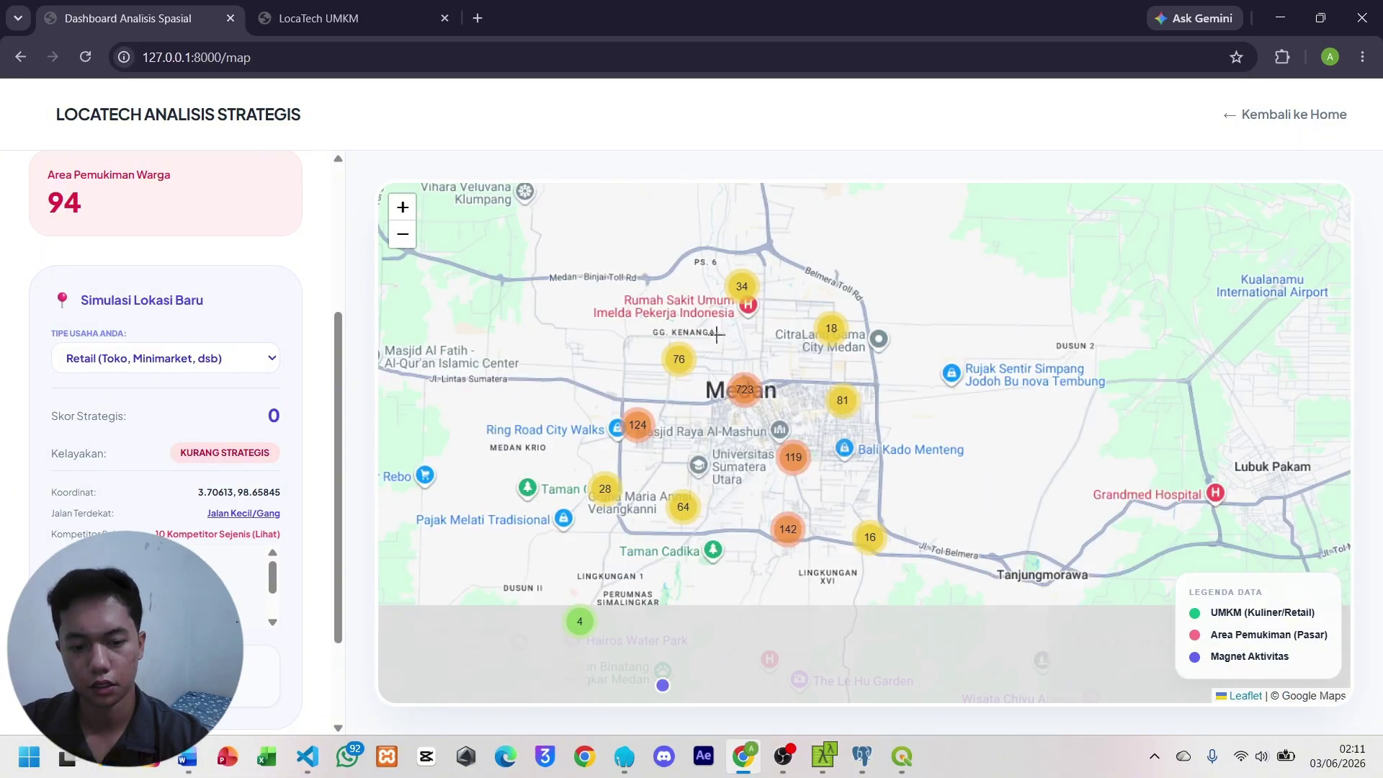
{"action": "left_click", "coordinate": [731, 451]}
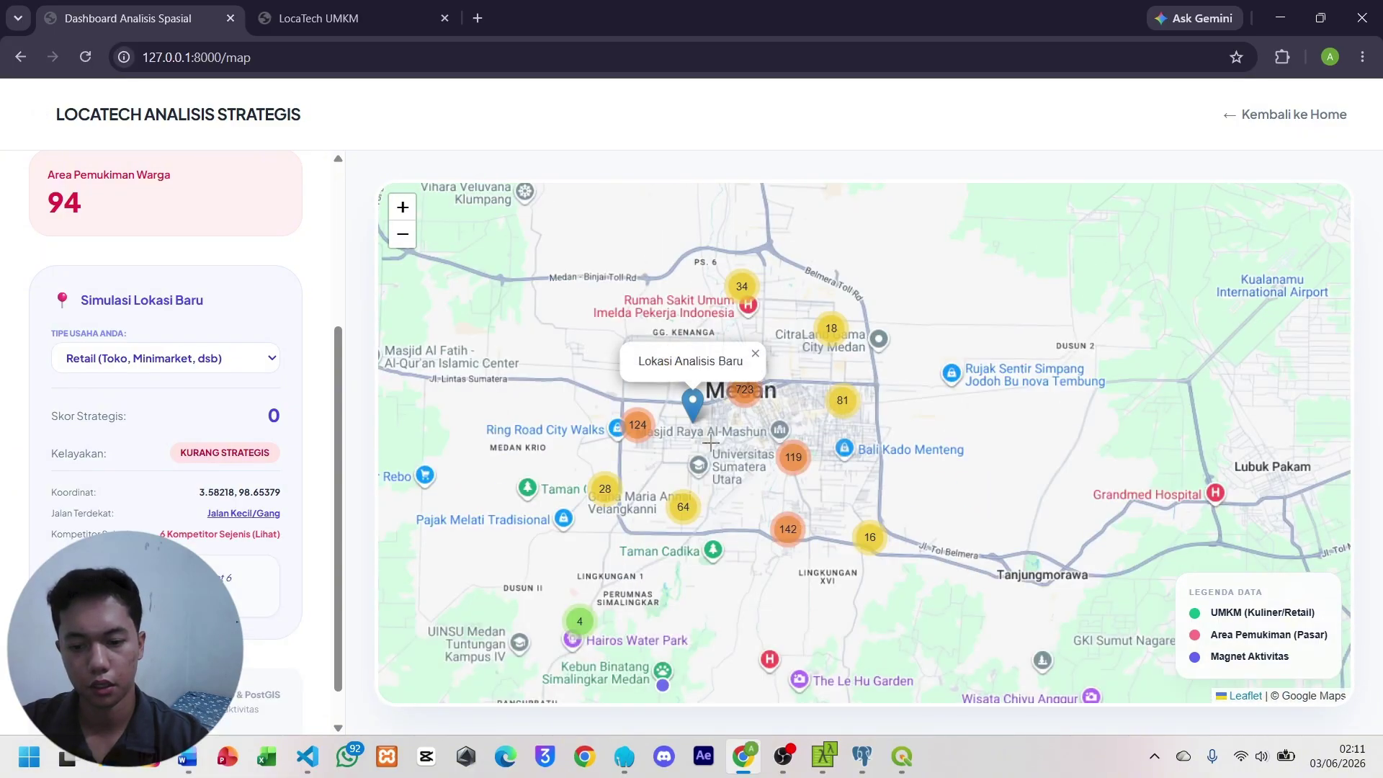
{"action": "left_click", "coordinate": [692, 513]}
{"action": "left_click", "coordinate": [810, 440]}
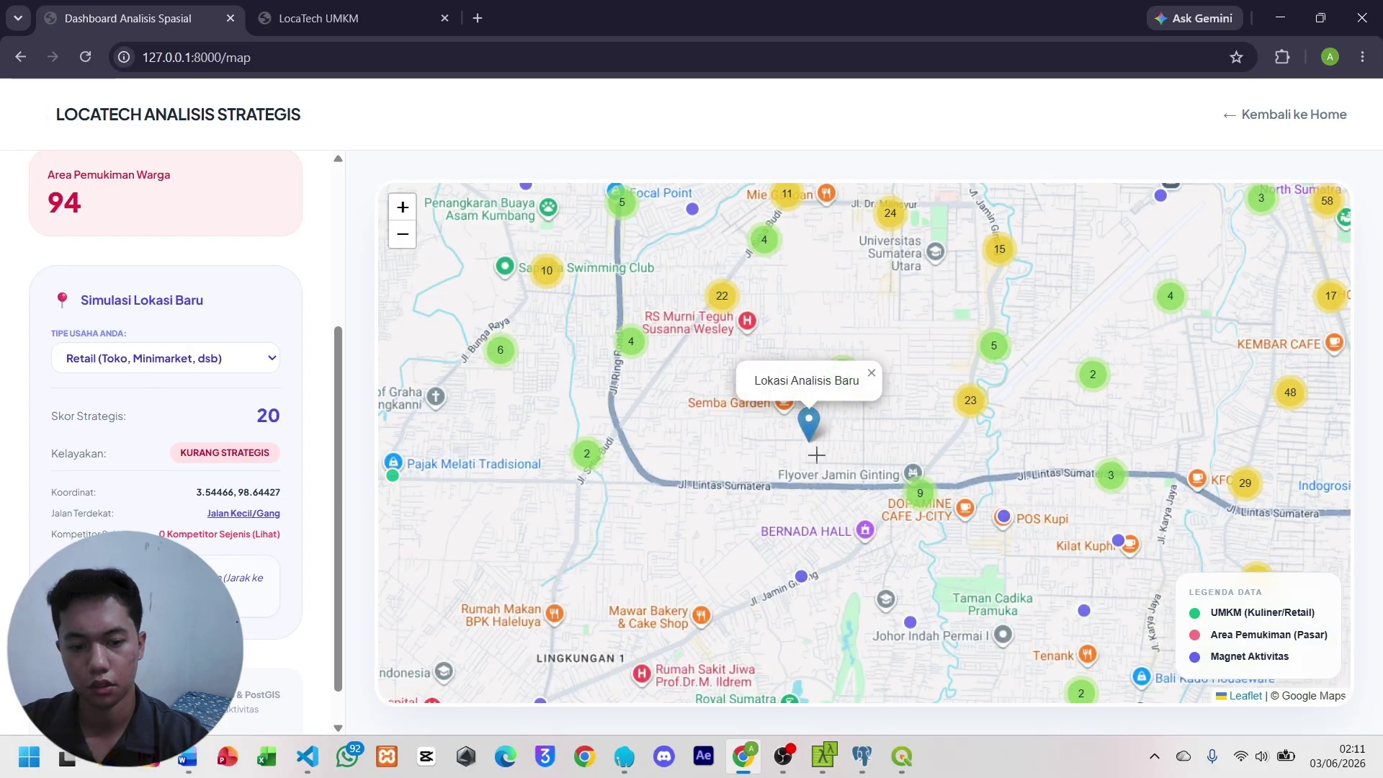
Test Retail locations in southern Medan around Bali Kado Houseware and RSU Kasih Insani, finishing on Jalan Melati.
{"action": "scroll", "coordinate": [817, 455], "scroll_direction": "down", "scroll_amount": 3}
{"action": "left_click", "coordinate": [927, 531]}
{"action": "left_click", "coordinate": [892, 577]}
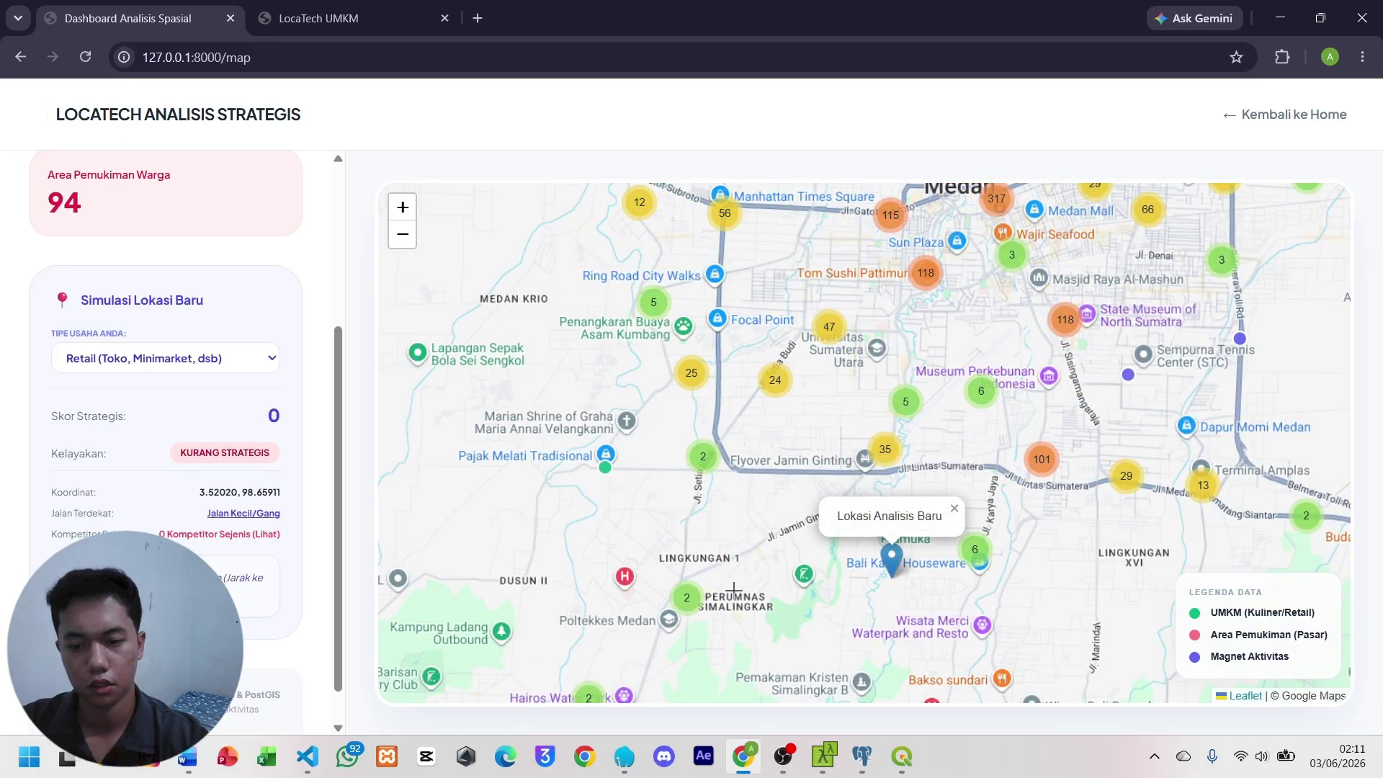
{"action": "left_click", "coordinate": [733, 589]}
{"action": "left_click_drag", "start_coordinate": [734, 589], "coordinate": [548, 363]}
{"action": "left_click", "coordinate": [727, 503]}
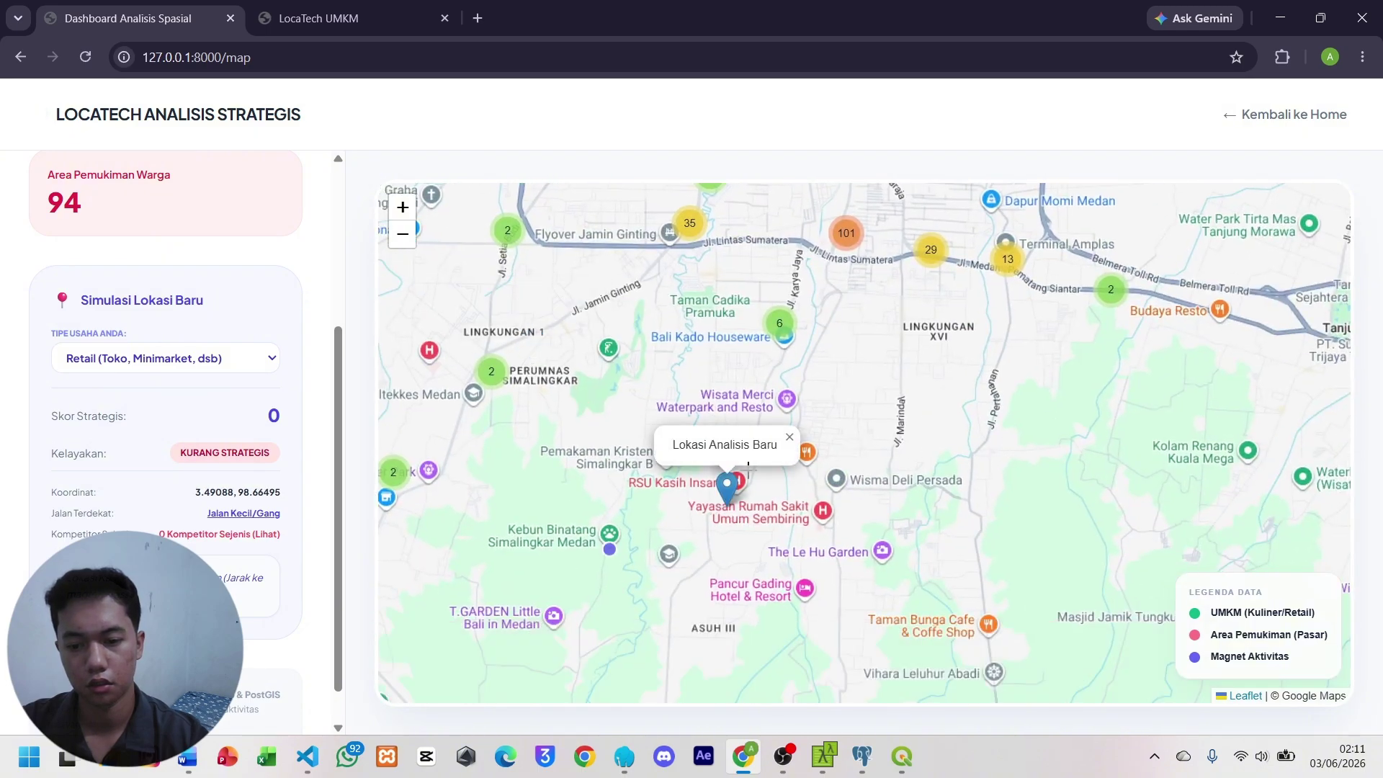
{"action": "left_click", "coordinate": [801, 410]}
{"action": "left_click", "coordinate": [720, 399]}
{"action": "scroll", "coordinate": [749, 446], "scroll_direction": "down", "scroll_amount": 3}
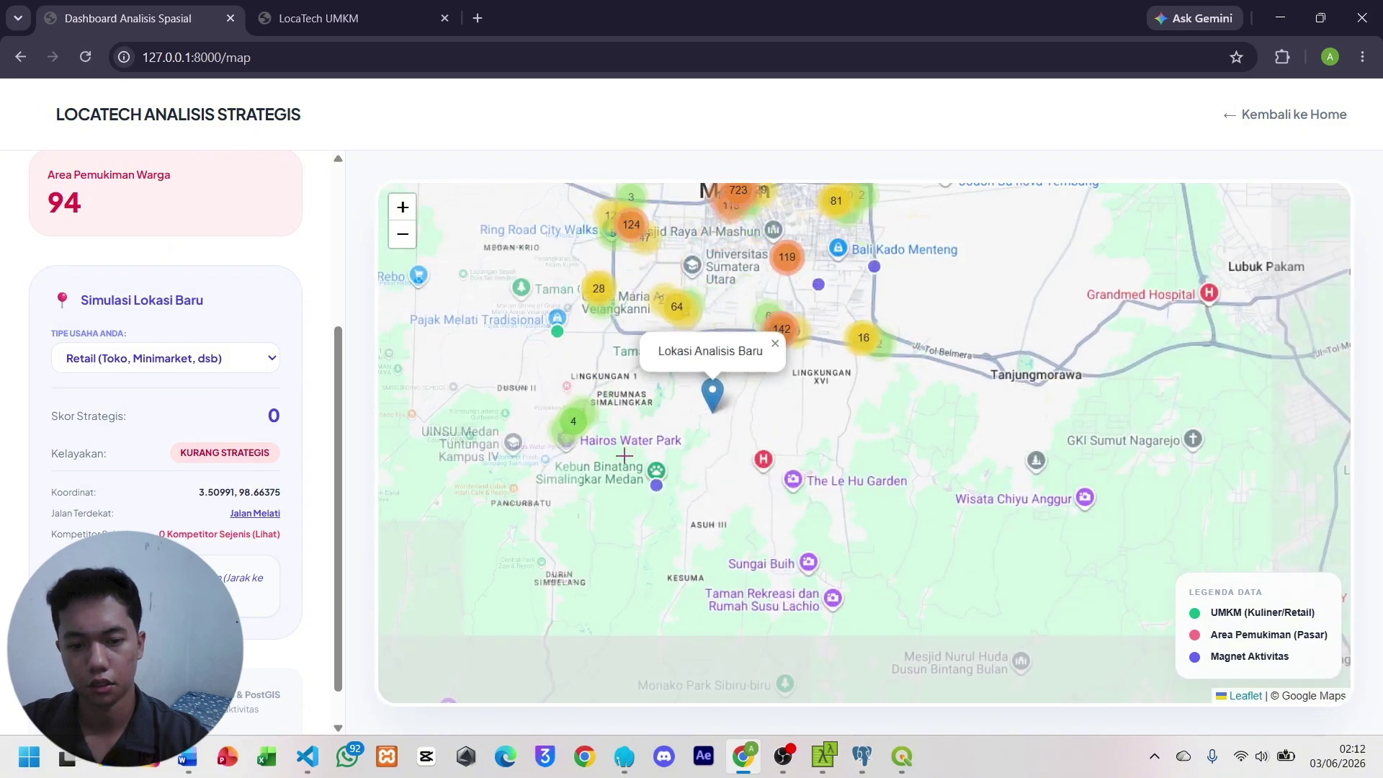
Test Retail locations near Sun Plaza and north of Gajah Mada Park, finishing on Jalan Sei Besilam.
{"action": "left_click", "coordinate": [797, 313]}
{"action": "scroll", "coordinate": [819, 283], "scroll_direction": "up", "scroll_amount": 2}
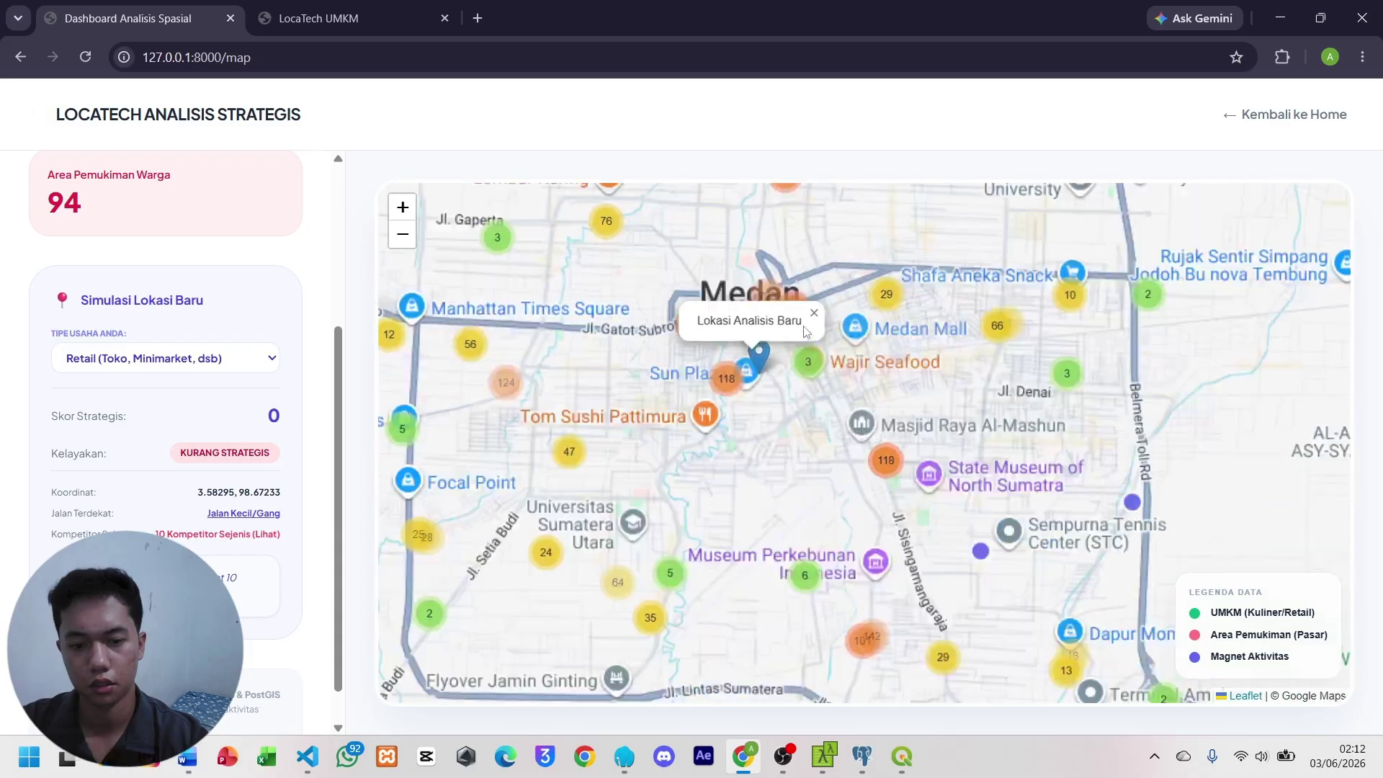
{"action": "left_click", "coordinate": [669, 322]}
{"action": "mouse_move", "coordinate": [670, 322]}
{"action": "left_mouse_down"}
{"action": "mouse_move", "coordinate": [615, 385]}
{"action": "mouse_move", "coordinate": [651, 389]}
{"action": "mouse_move", "coordinate": [569, 391]}
{"action": "left_mouse_up"}
{"action": "left_click", "coordinate": [596, 373]}
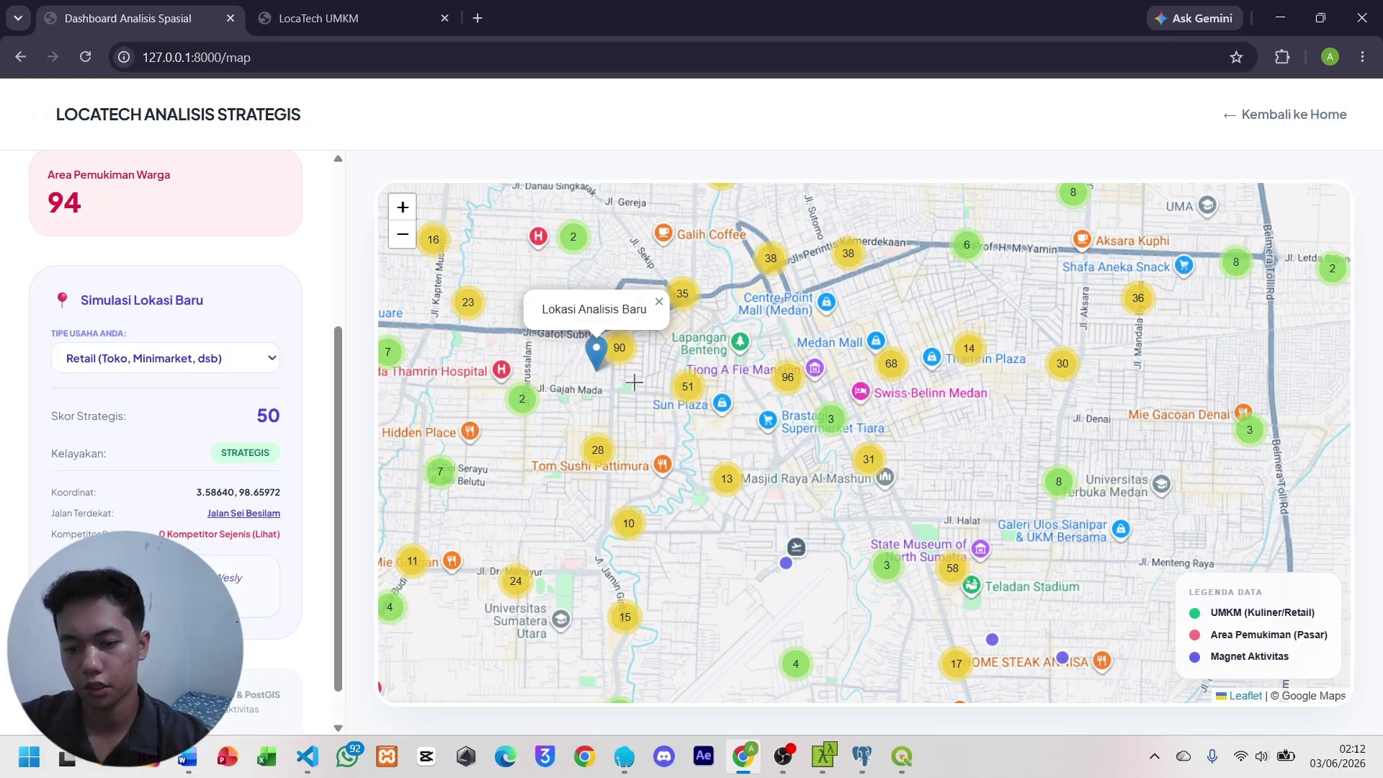
{"action": "scroll", "coordinate": [634, 382], "scroll_direction": "up", "scroll_amount": 5}
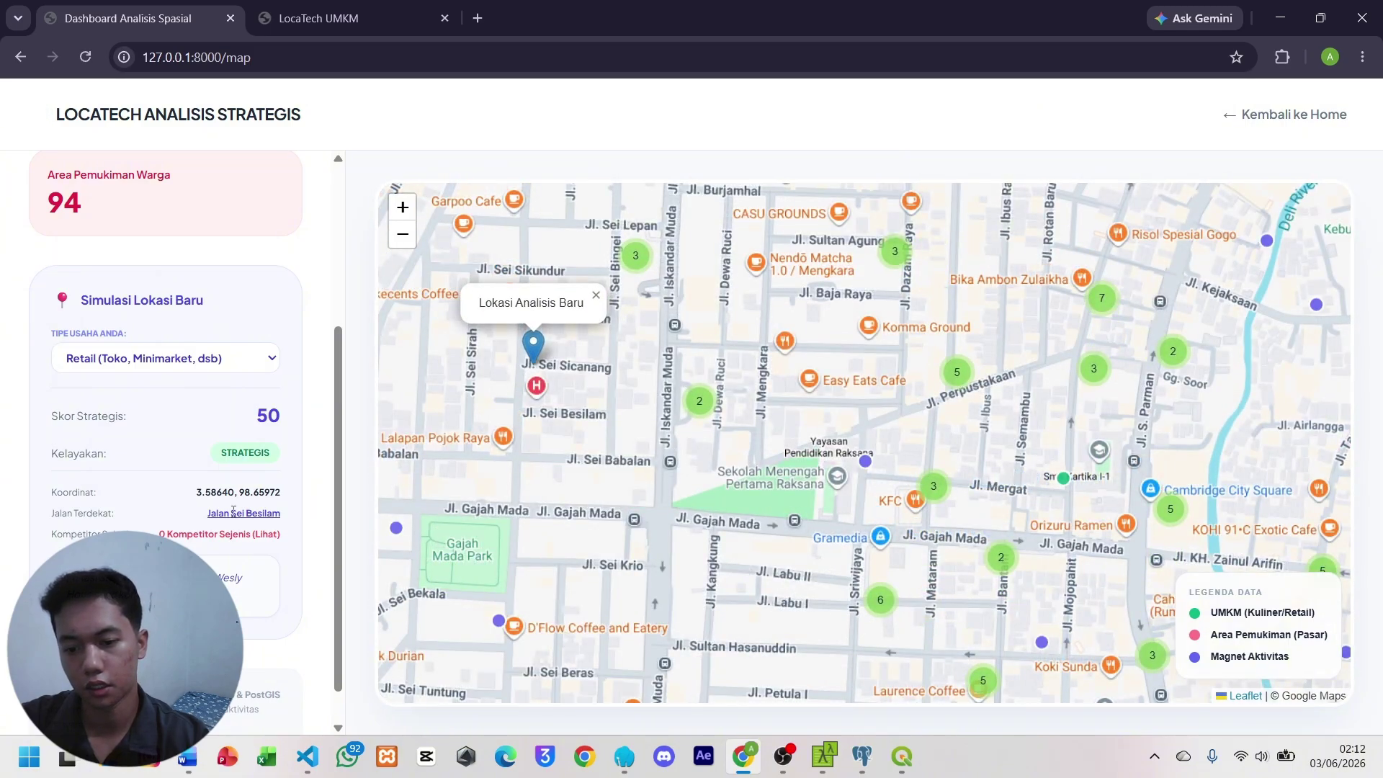
{"action": "scroll", "coordinate": [627, 404], "scroll_direction": "down", "scroll_amount": 3}
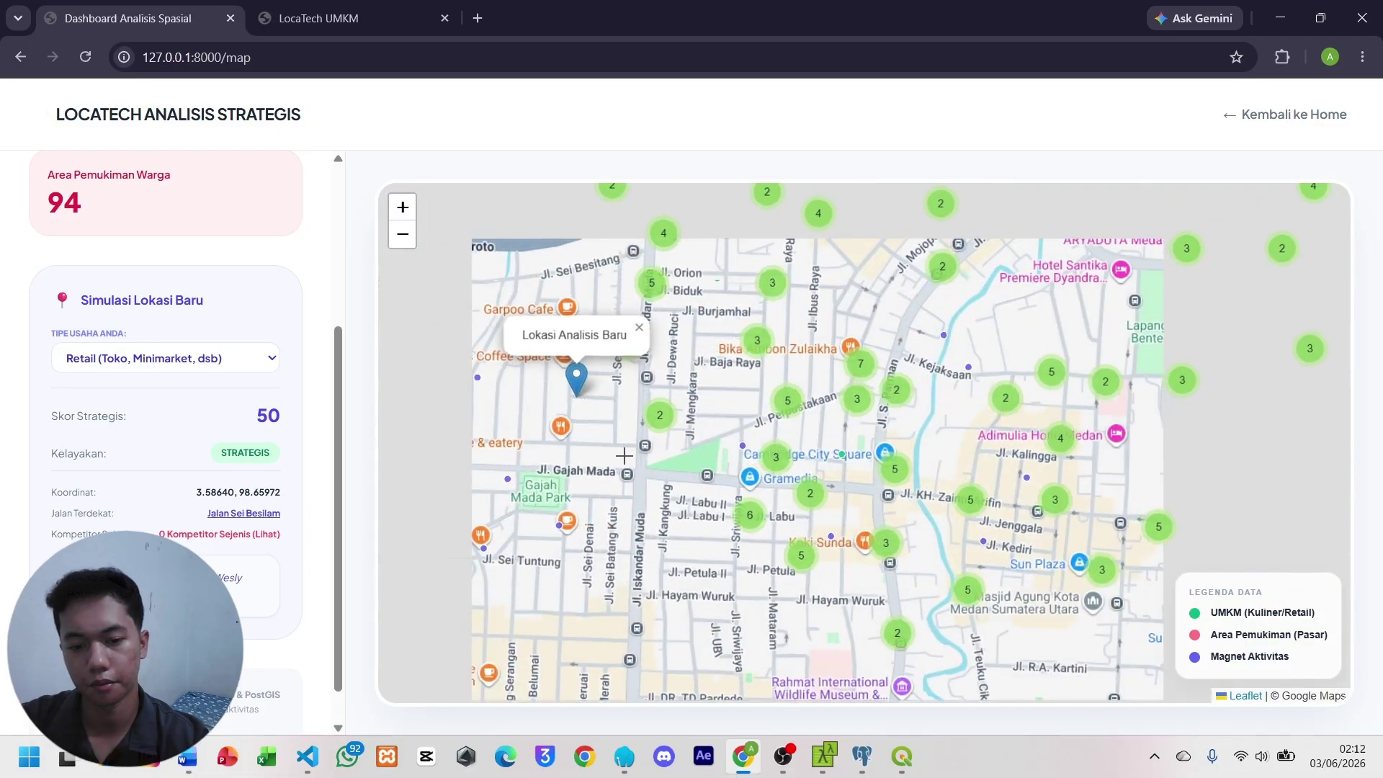
Test Retail locations around Jalan Dewa Ruci, finishing on Jalan Iskandar Muda west of Bika Ambon Zulaikha.
{"action": "left_click", "coordinate": [650, 415]}
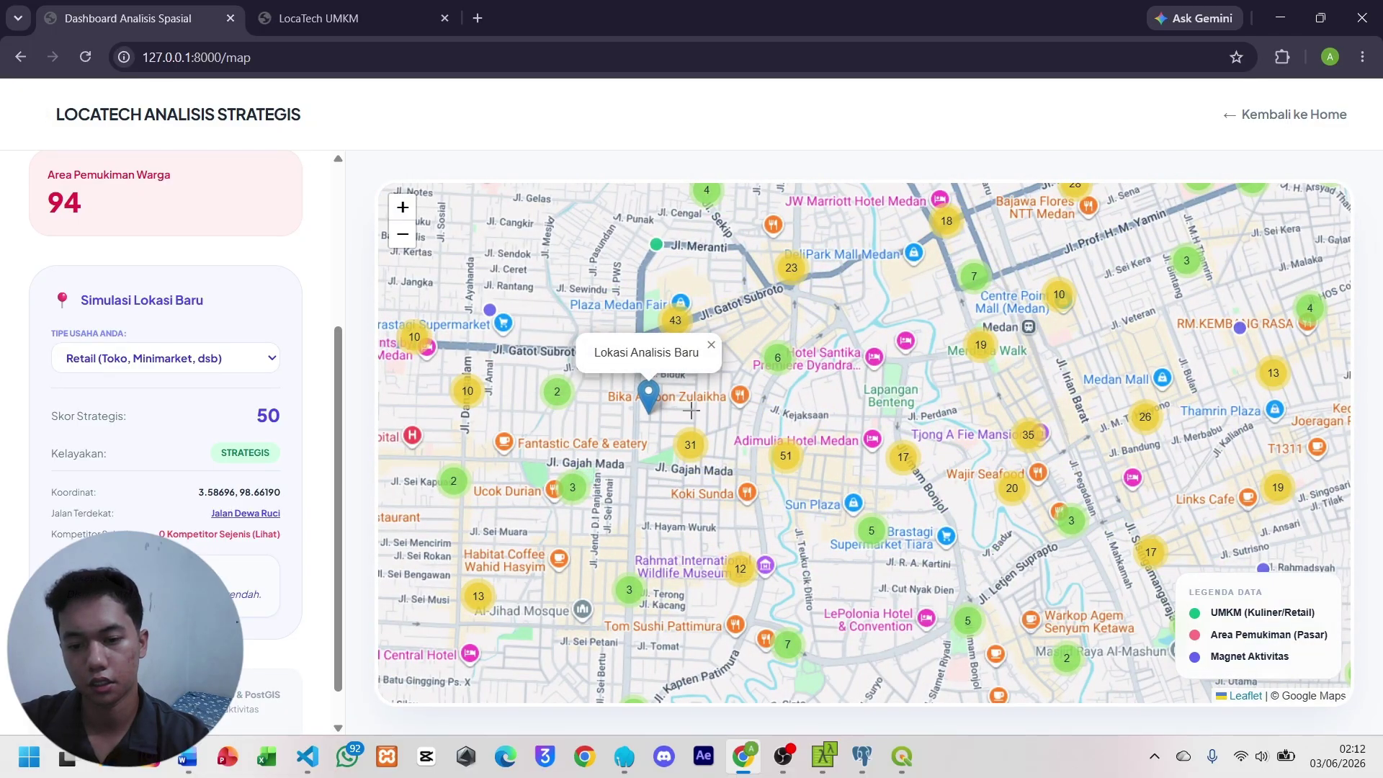
{"action": "left_click_drag", "start_coordinate": [692, 411], "coordinate": [697, 408]}
{"action": "left_click", "coordinate": [720, 399]}
{"action": "left_click", "coordinate": [678, 402]}
{"action": "left_click", "coordinate": [639, 404]}
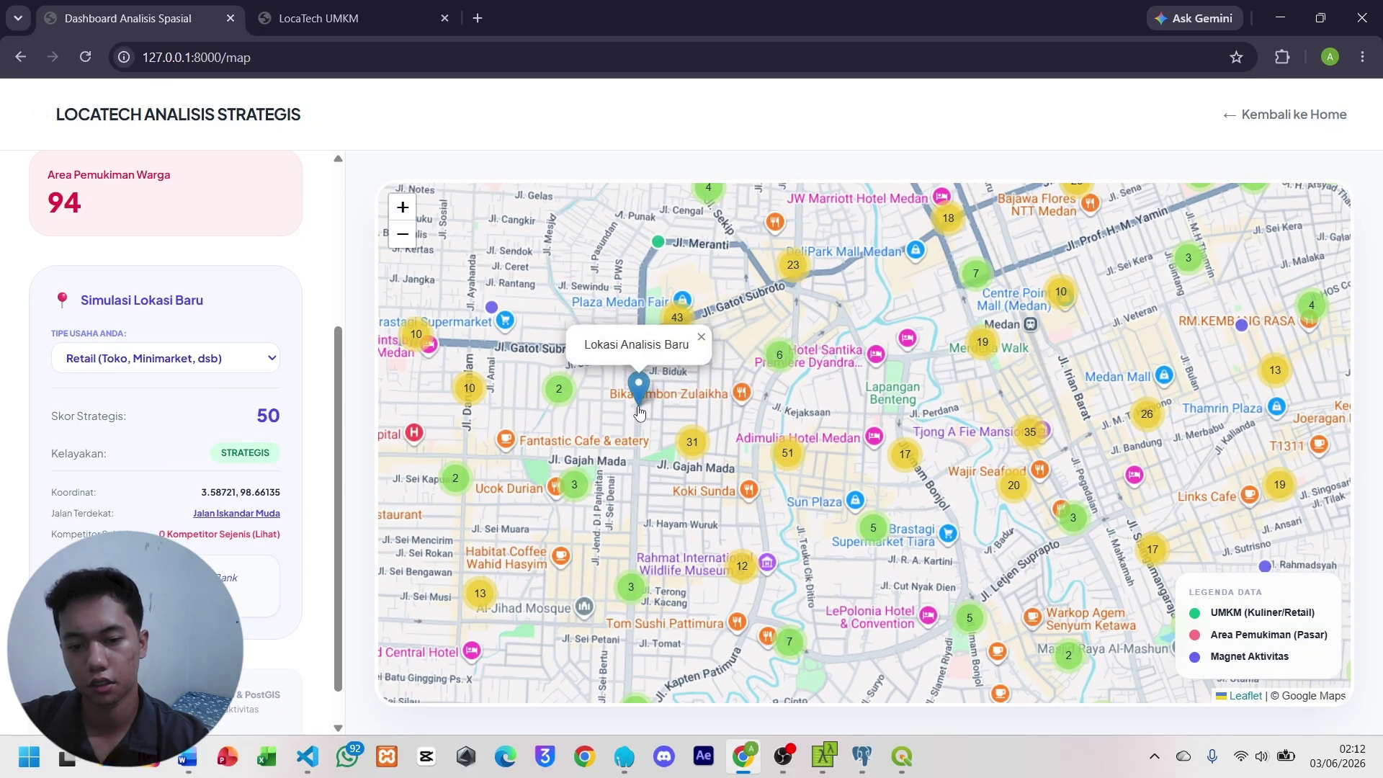
Test Retail locations west of Jalan Iskandar Muda, finishing just northeast of Fantastic Cafe & eatery.
{"action": "left_click", "coordinate": [620, 408]}
{"action": "left_click", "coordinate": [583, 412]}
{"action": "left_click", "coordinate": [580, 428]}
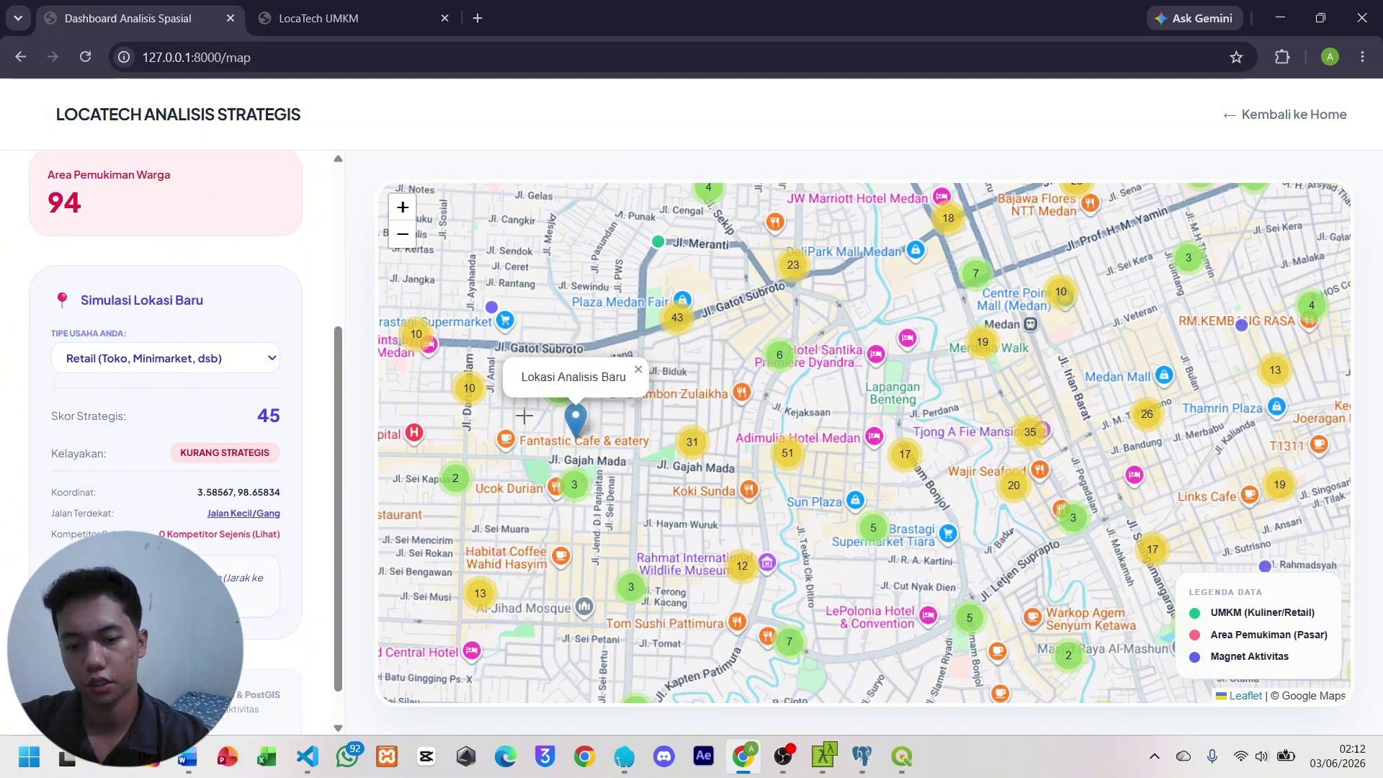
{"action": "left_click", "coordinate": [525, 411]}
{"action": "left_click", "coordinate": [604, 405]}
{"action": "left_click", "coordinate": [580, 424]}
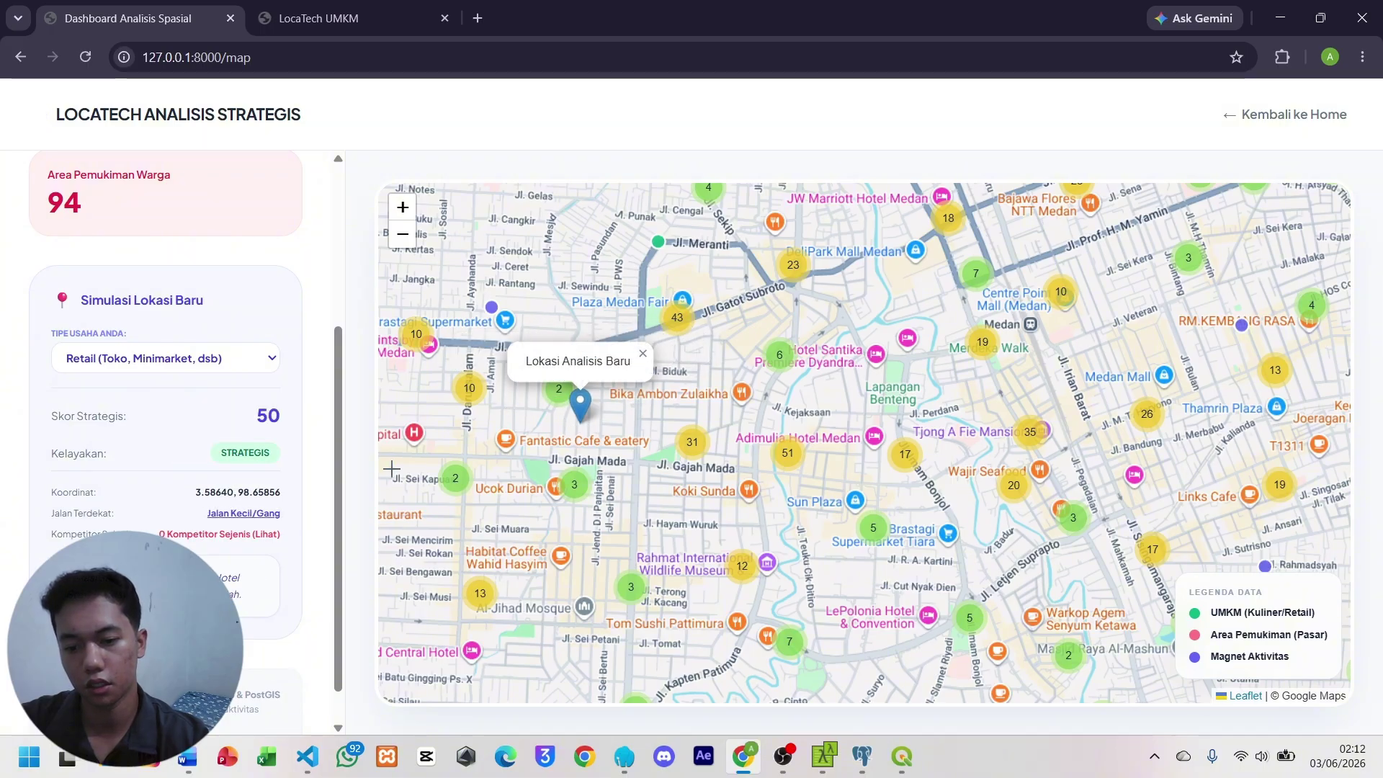
Test Retail locations around Brastagi Supermarket and just north of Jalan Gatot Subroto.
{"action": "left_click", "coordinate": [549, 337]}
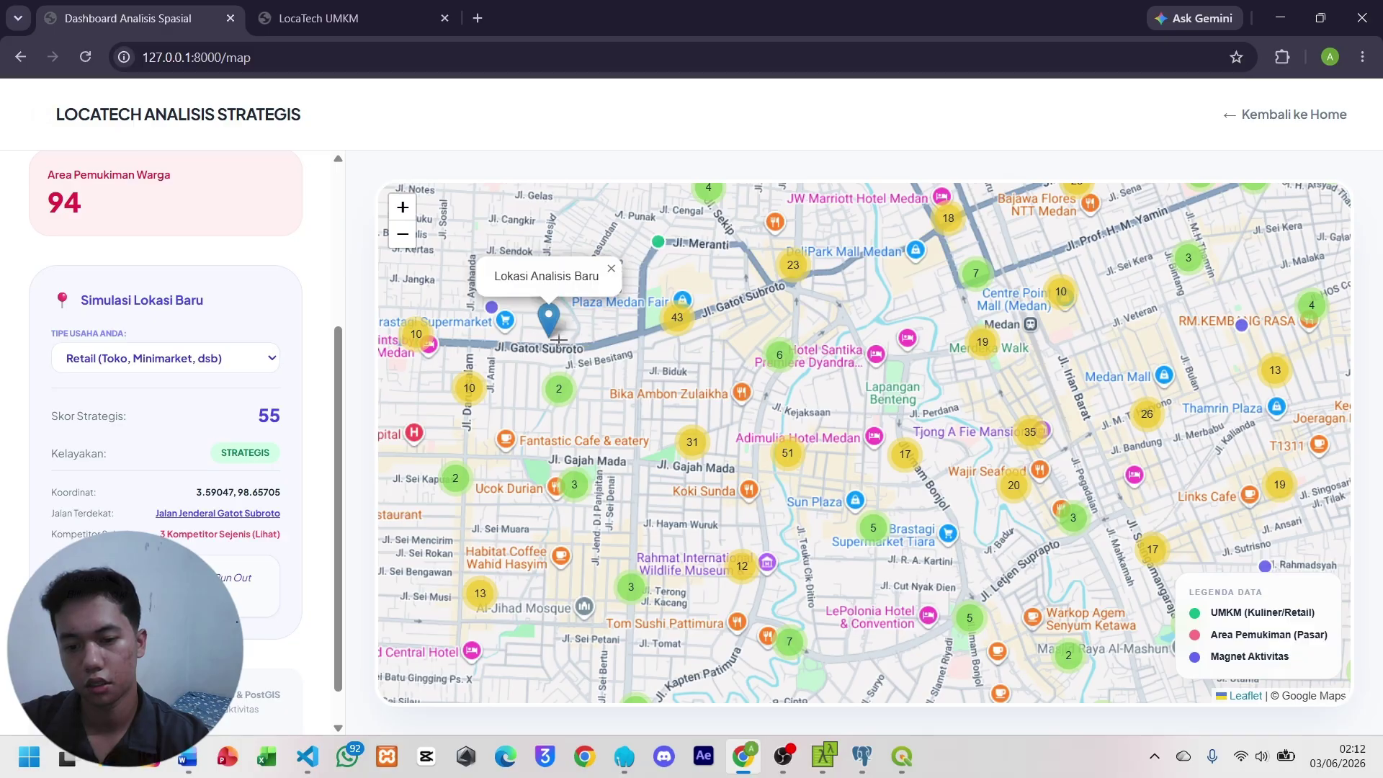
{"action": "left_click", "coordinate": [528, 315]}
{"action": "left_click_drag", "start_coordinate": [568, 360], "coordinate": [588, 393]}
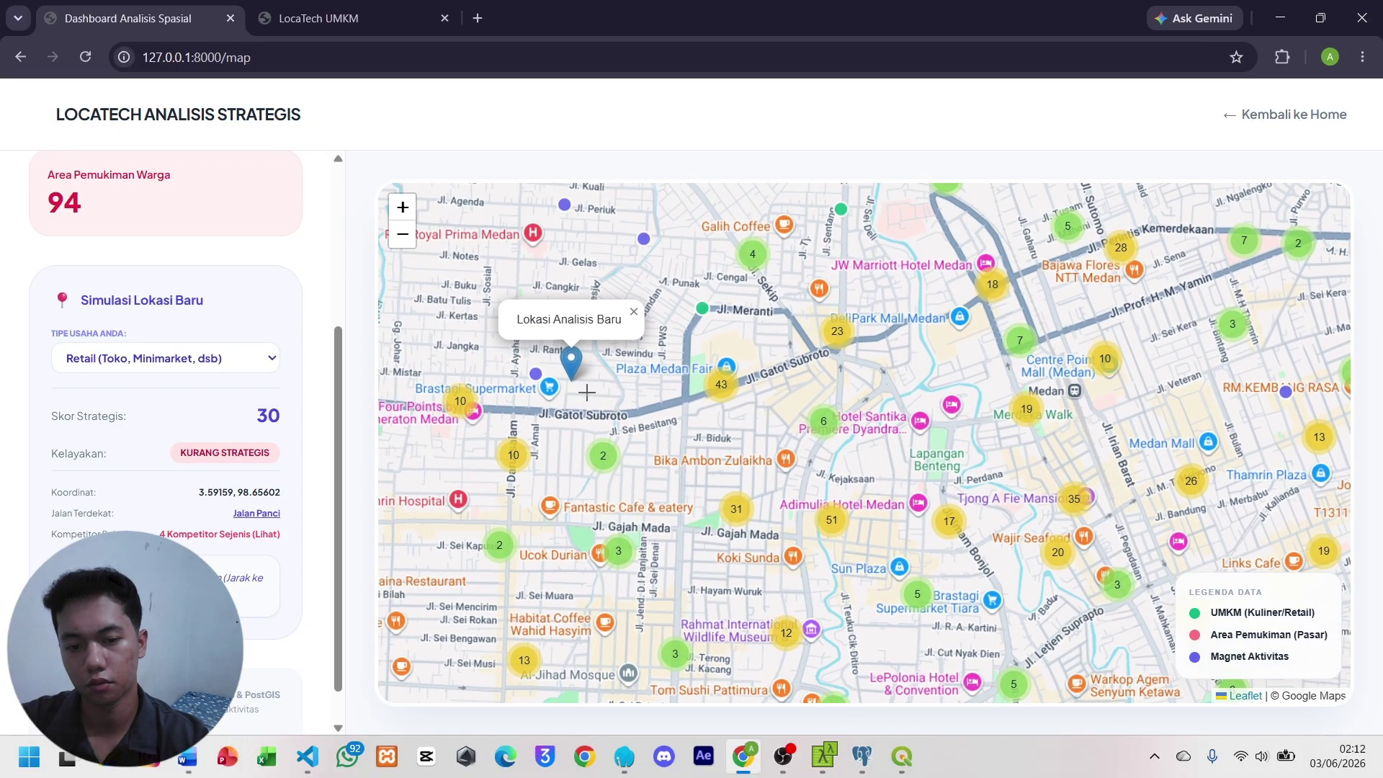
{"action": "left_click", "coordinate": [587, 391]}
{"action": "left_click", "coordinate": [605, 393]}
{"action": "left_click", "coordinate": [598, 410]}
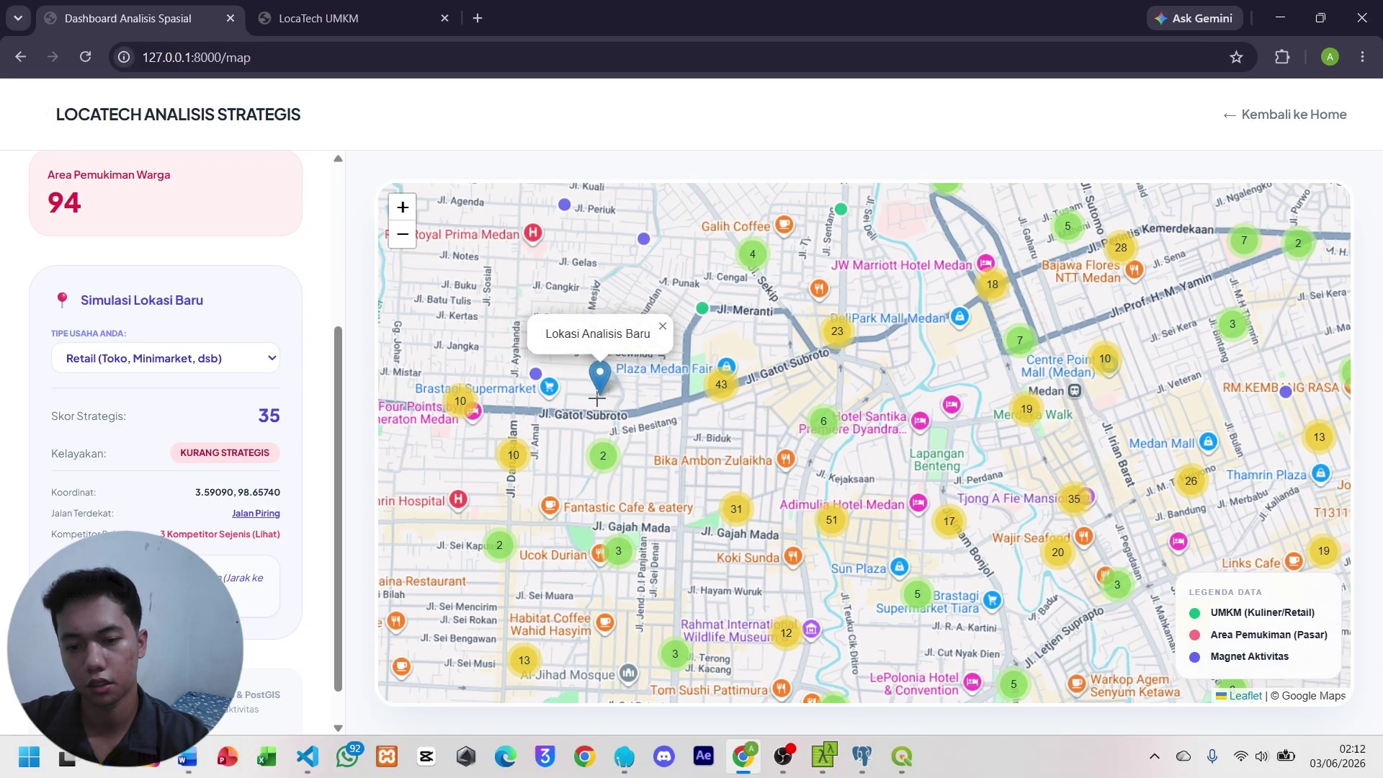
Place a Retail analysis location along Jalan Jenderal Gatot Subroto east of Brastagi Supermarket and examine its similar competitors and recommendation.
{"action": "left_click", "coordinate": [585, 396]}
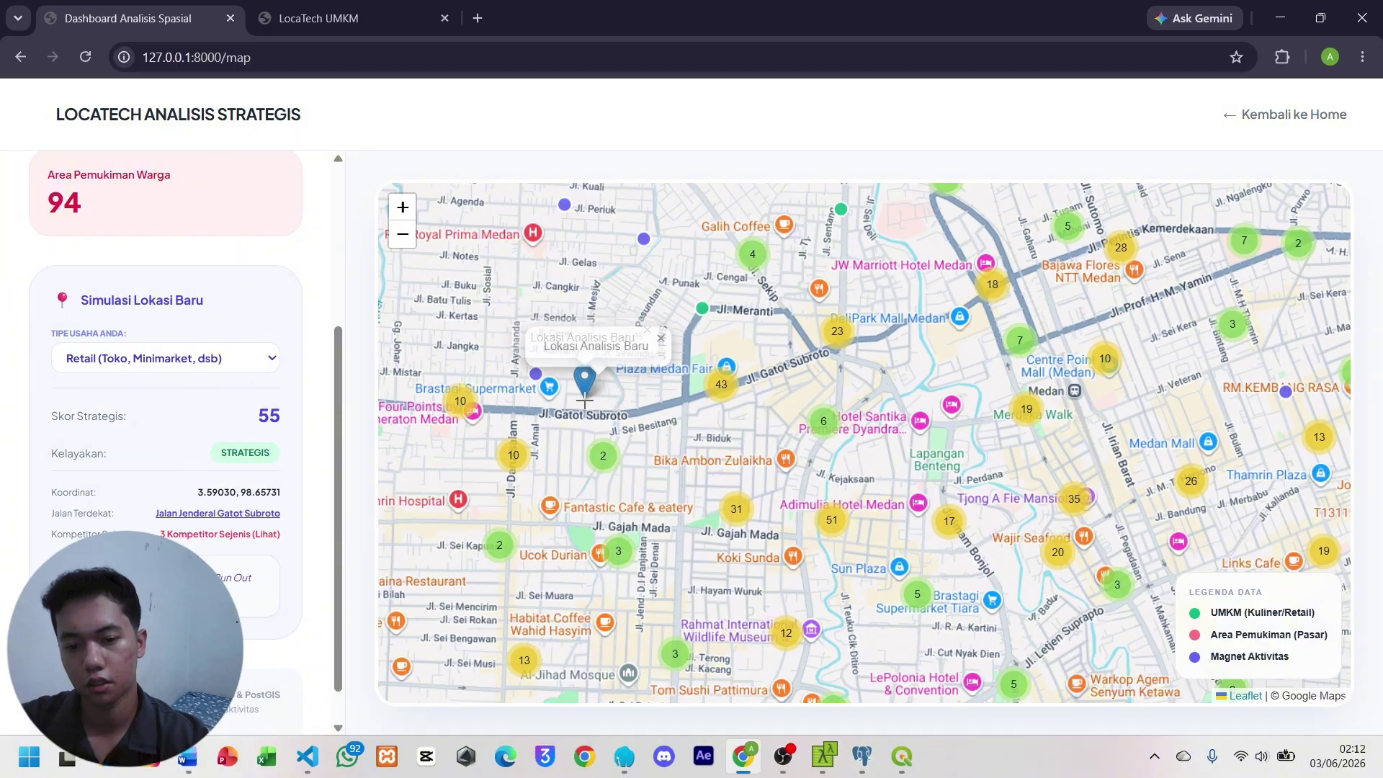
{"action": "left_click", "coordinate": [584, 394]}
{"action": "left_click", "coordinate": [595, 401]}
{"action": "left_click", "coordinate": [601, 406]}
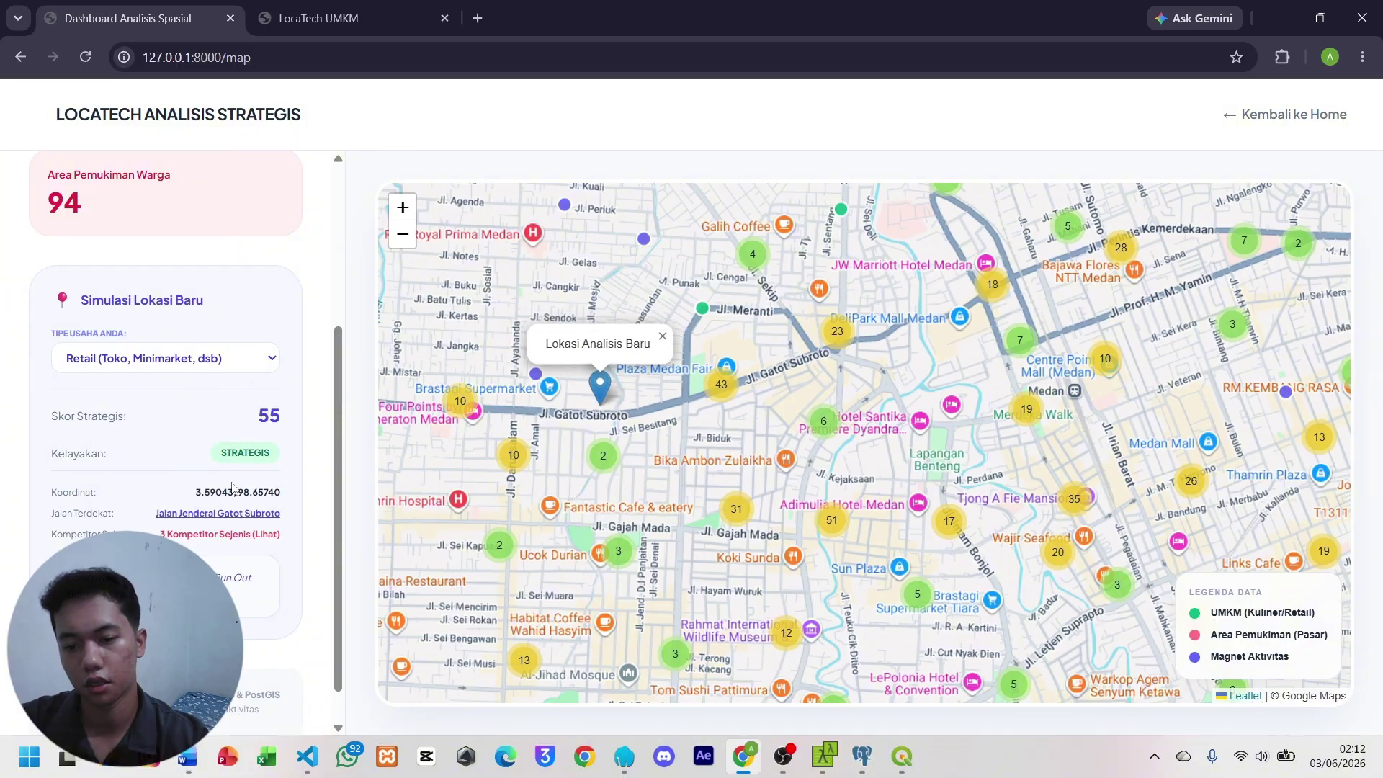
{"action": "scroll", "coordinate": [569, 425], "scroll_direction": "up", "scroll_amount": 4}
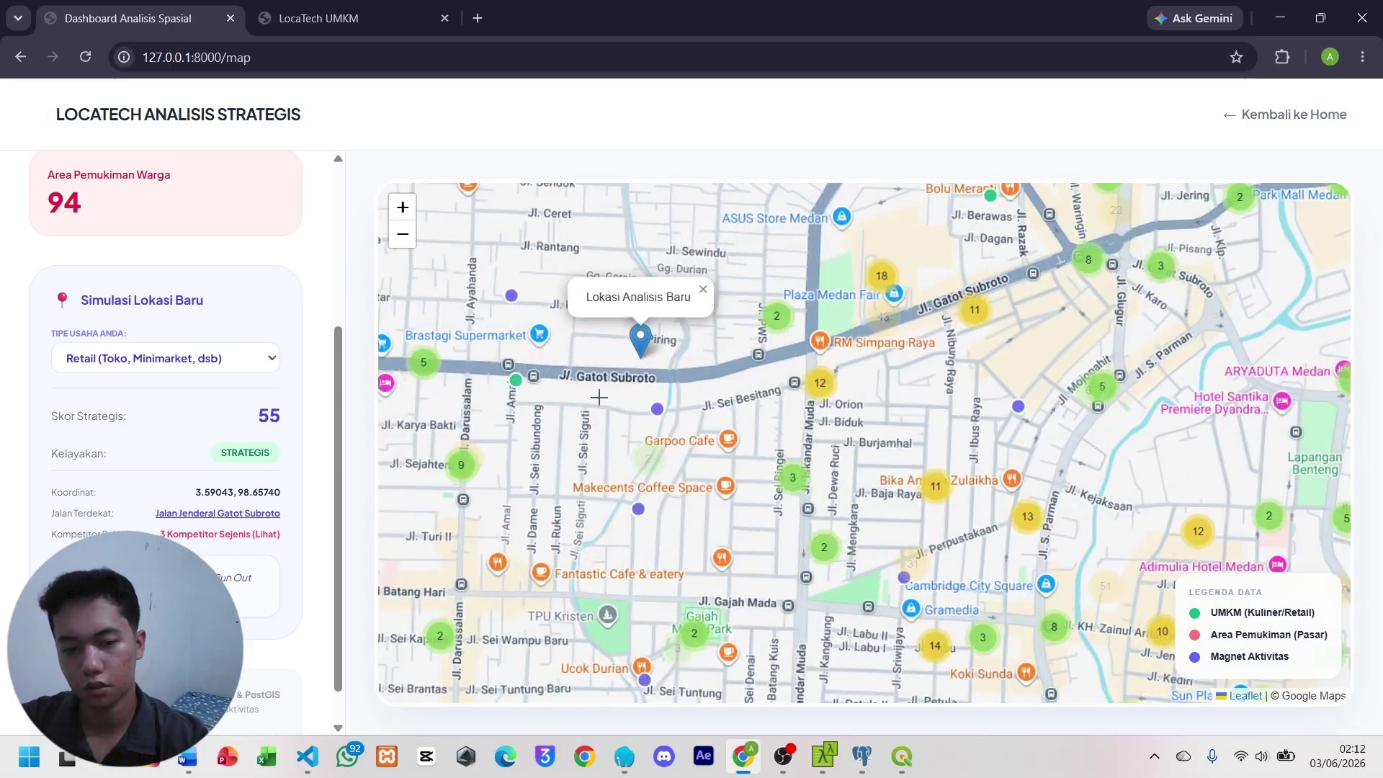
{"action": "scroll", "coordinate": [660, 347], "scroll_direction": "down", "scroll_amount": 2}
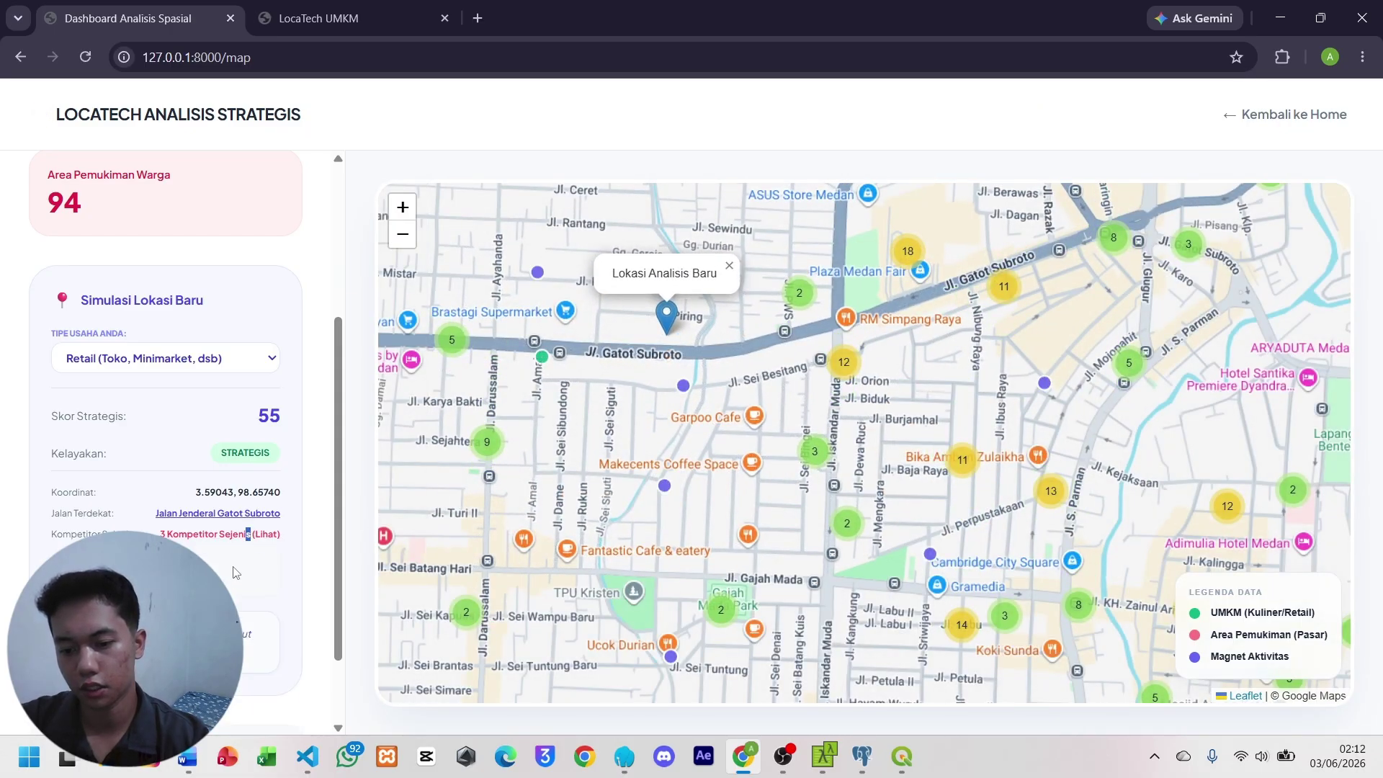
{"action": "scroll", "coordinate": [165, 433], "scroll_direction": "down", "scroll_amount": 1}
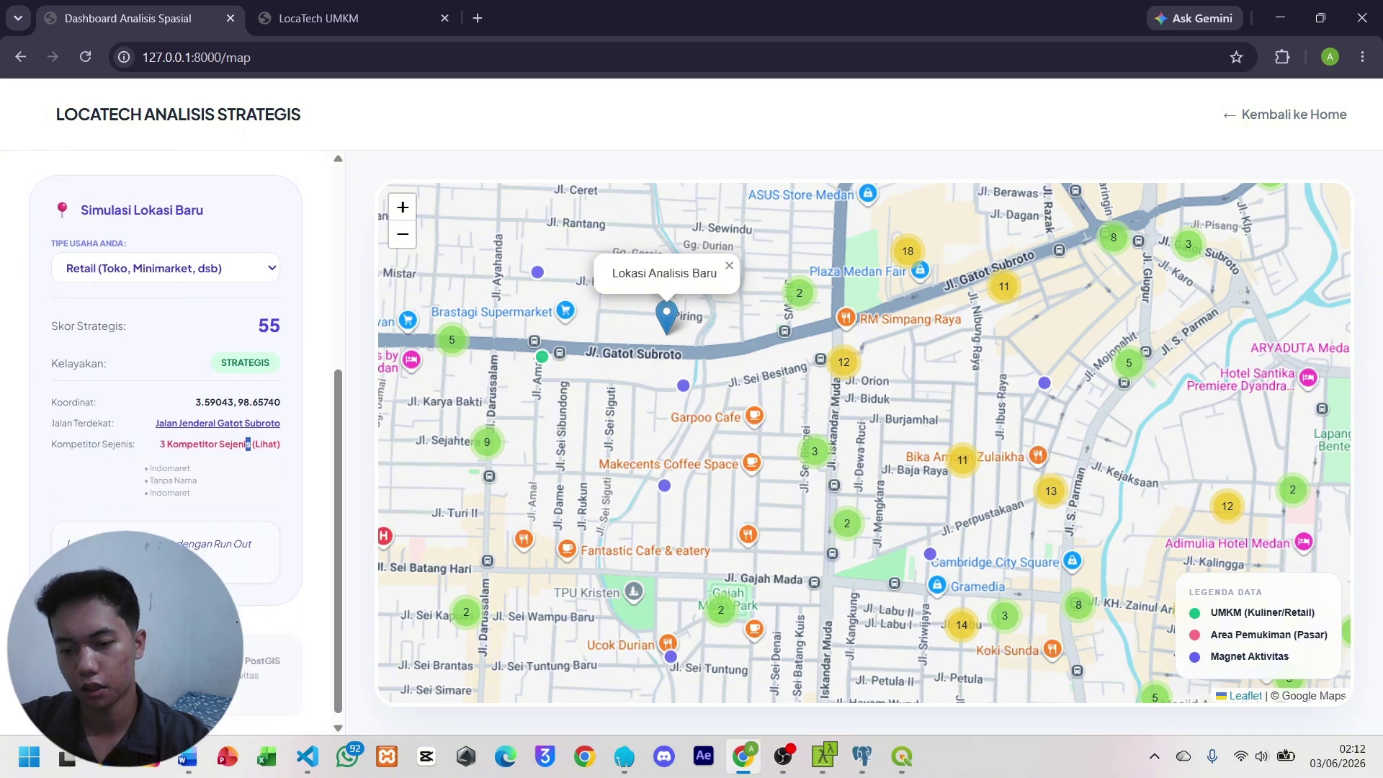
{"action": "scroll", "coordinate": [200, 512], "scroll_direction": "down", "scroll_amount": 1}
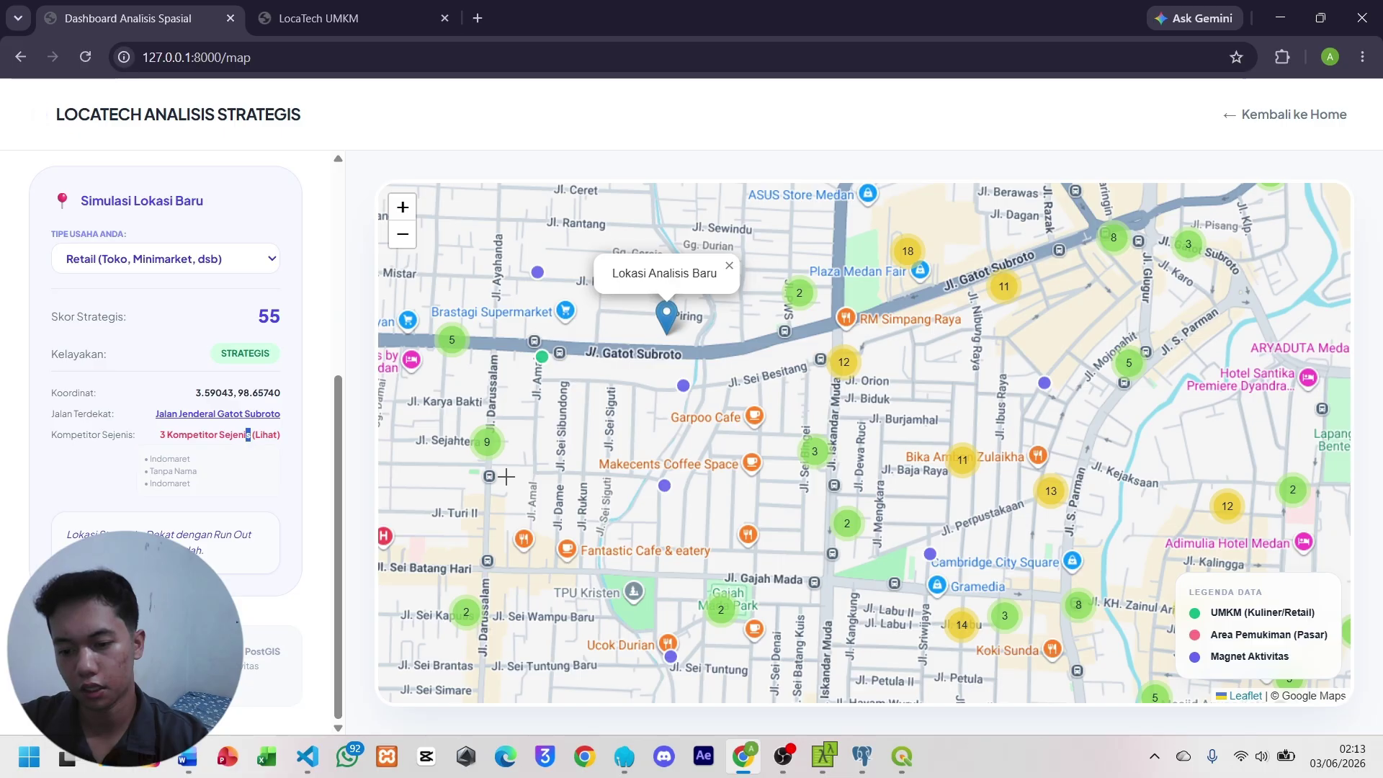
{"action": "scroll", "coordinate": [194, 549], "scroll_direction": "up", "scroll_amount": 2}
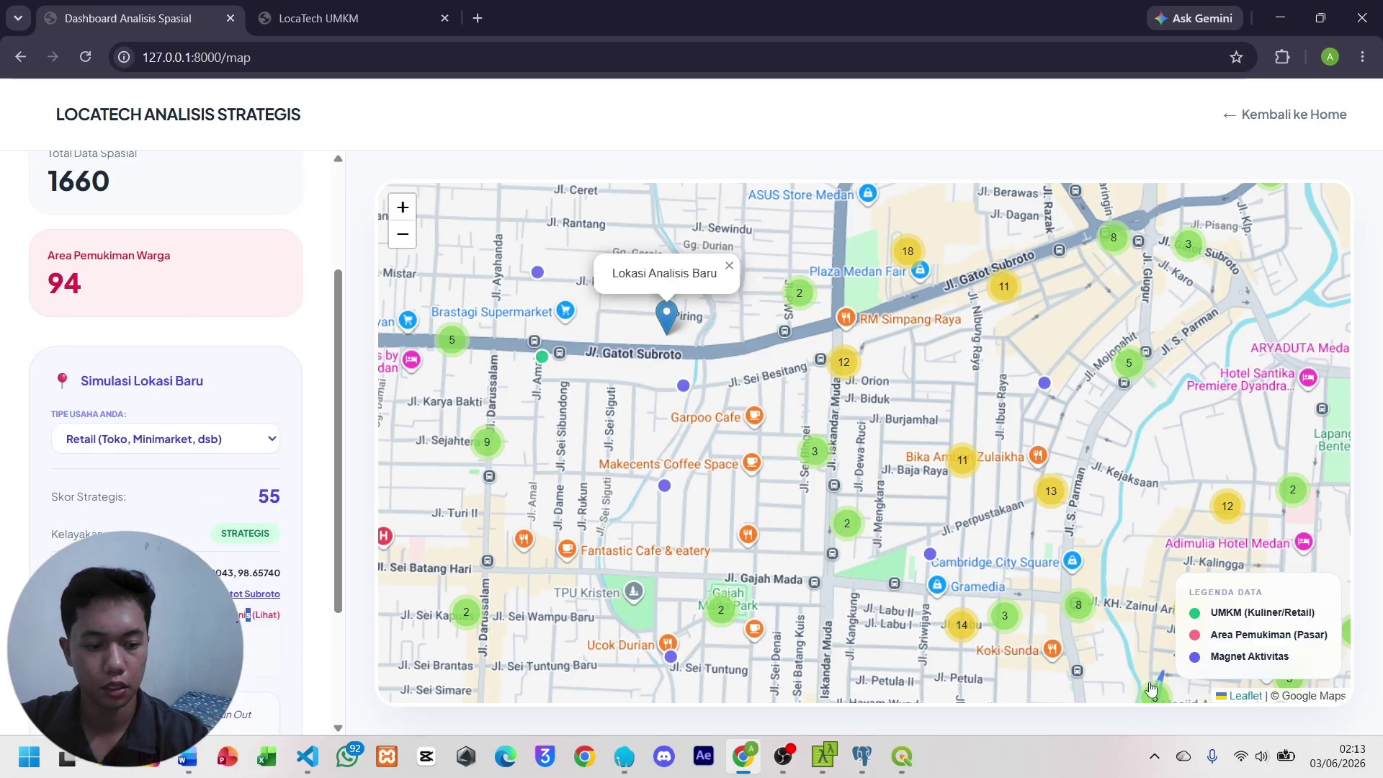
{"action": "scroll", "coordinate": [312, 630], "scroll_direction": "down", "scroll_amount": 2}
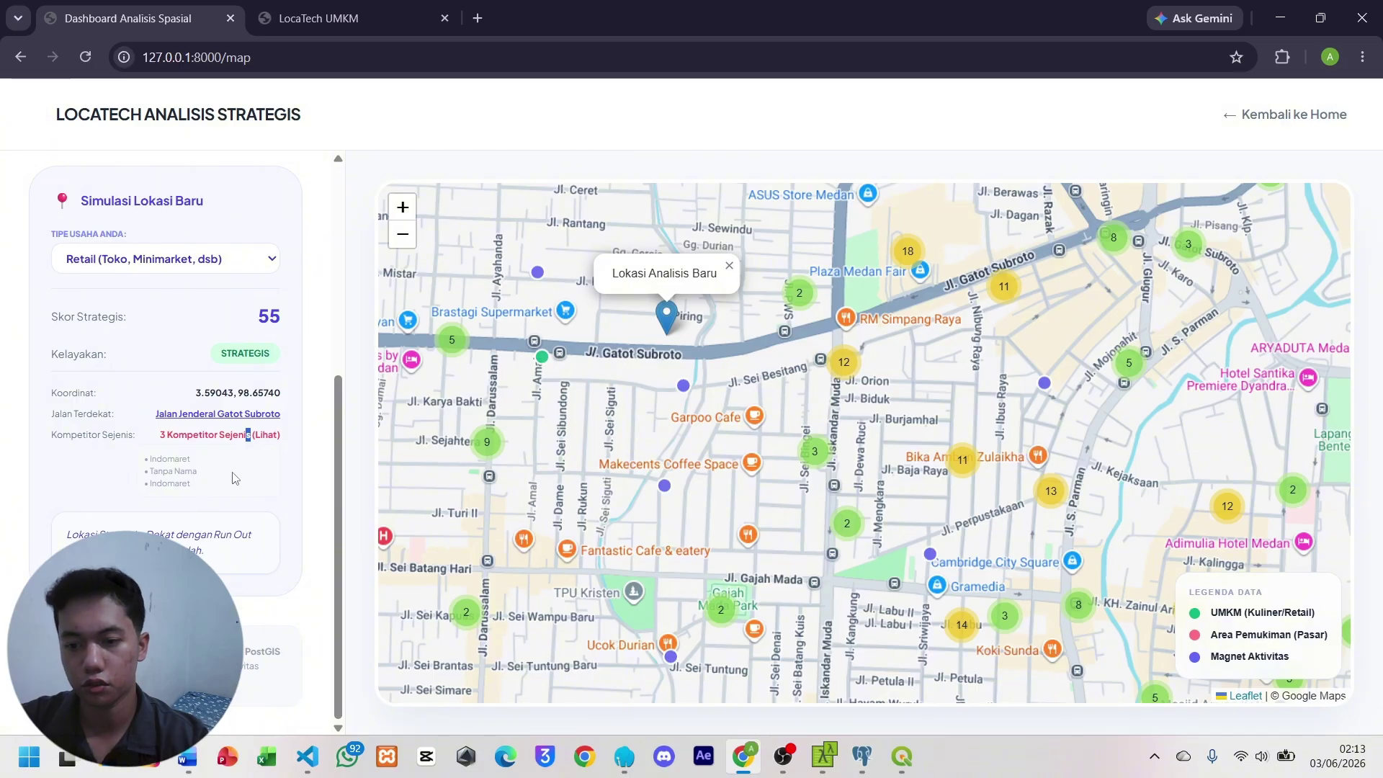
{"action": "scroll", "coordinate": [336, 498], "scroll_direction": "up", "scroll_amount": 4}
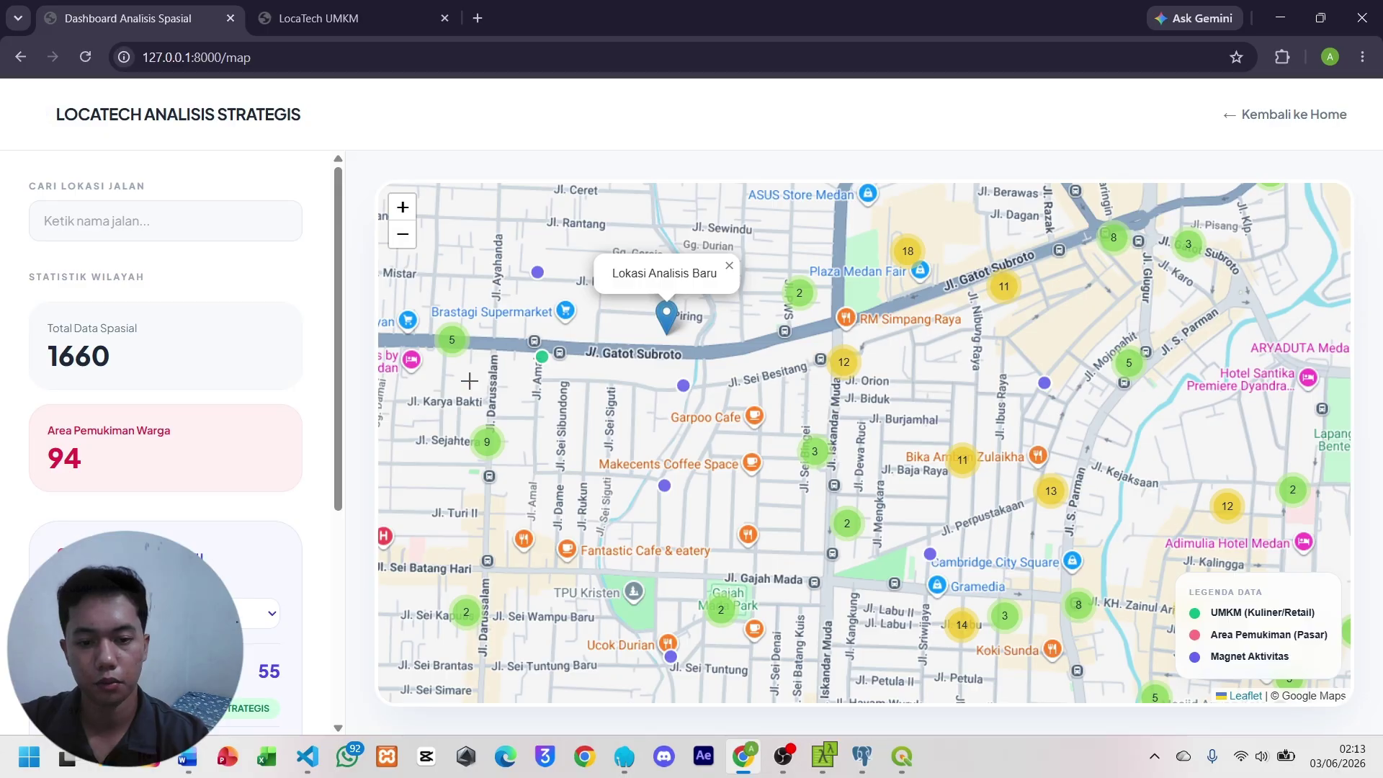
Change the simulation's business type to Kuliner (Cafe, Resto, dsb).
{"action": "scroll", "coordinate": [177, 516], "scroll_direction": "down", "scroll_amount": 3}
{"action": "left_click", "coordinate": [209, 347]}
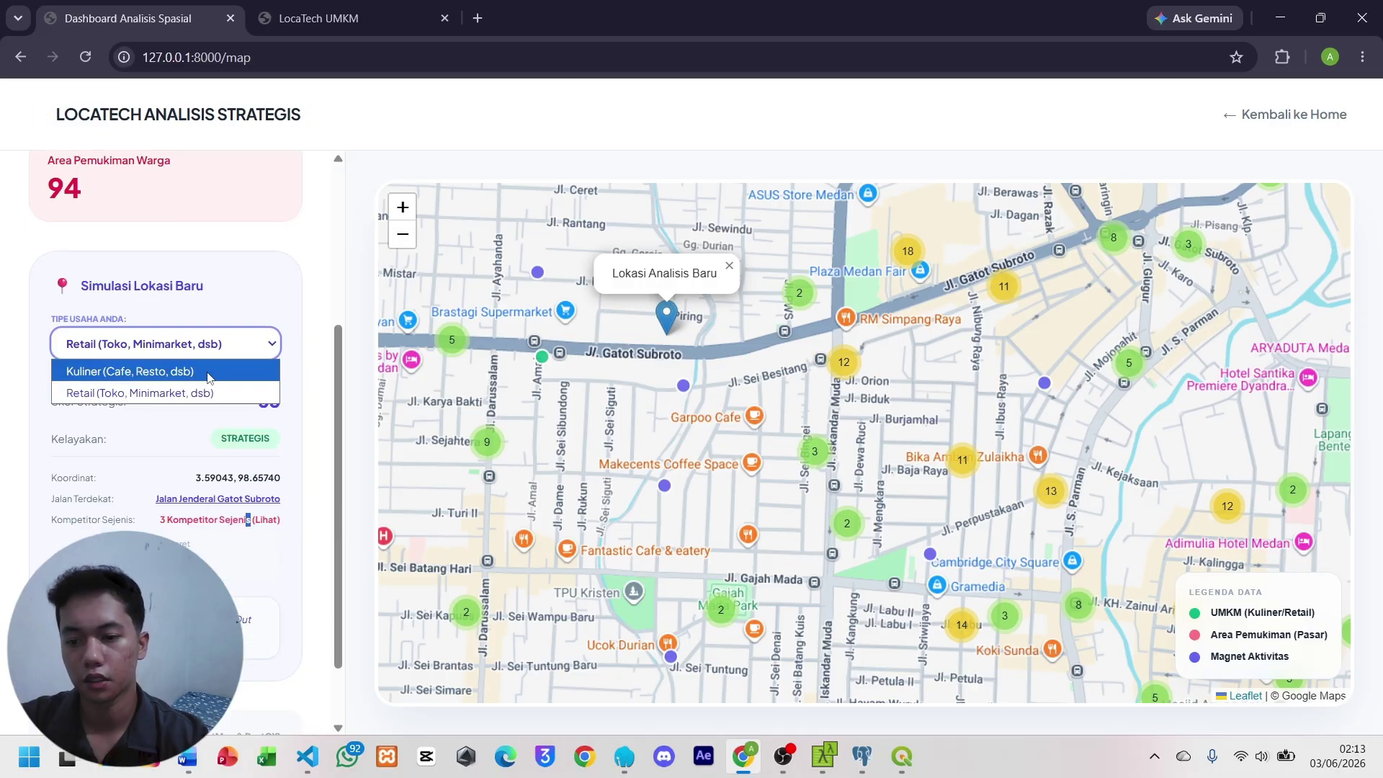
{"action": "left_click", "coordinate": [209, 371]}
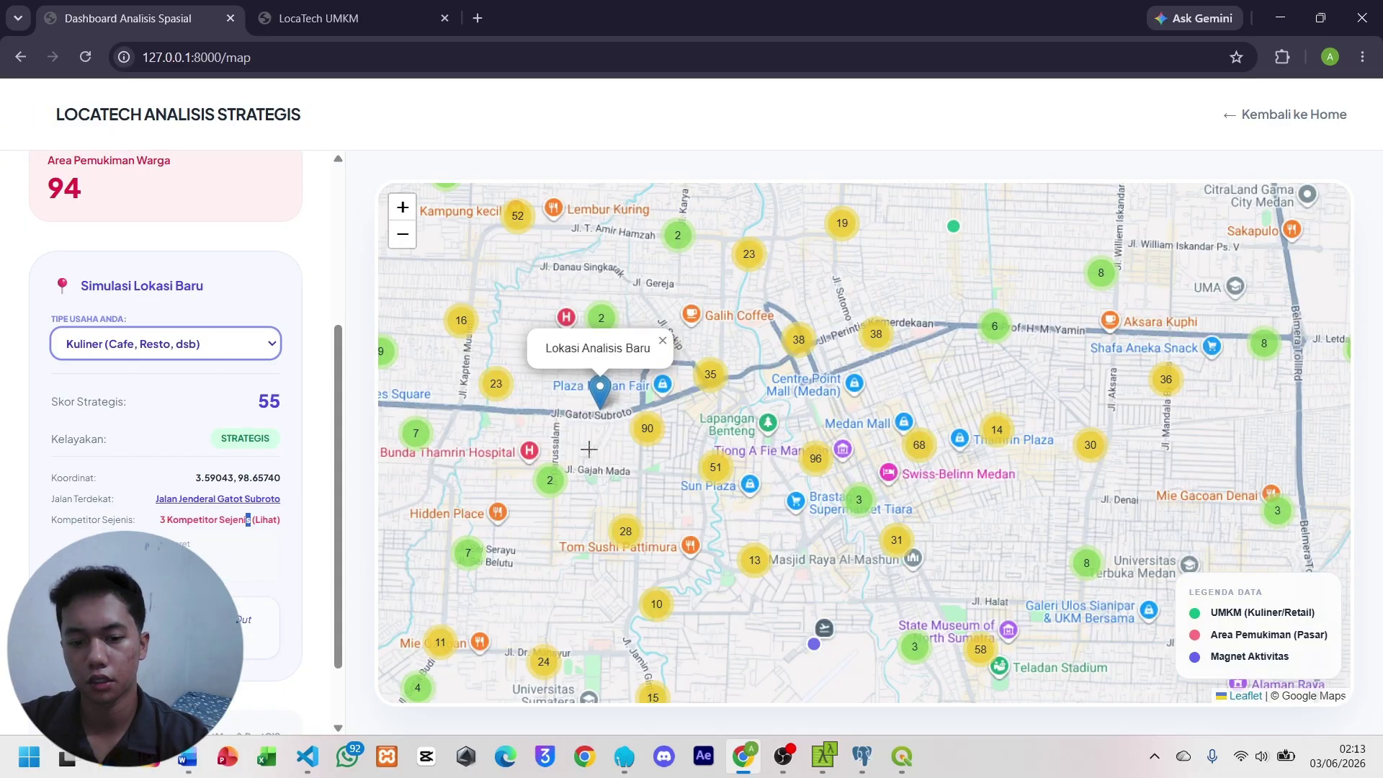
Test Kuliner locations around Bunda Thamrin Hospital, finishing southwest of it on Jalan Sei Batang Hari.
{"action": "left_click", "coordinate": [609, 433]}
{"action": "left_click", "coordinate": [578, 429]}
{"action": "left_click", "coordinate": [519, 445]}
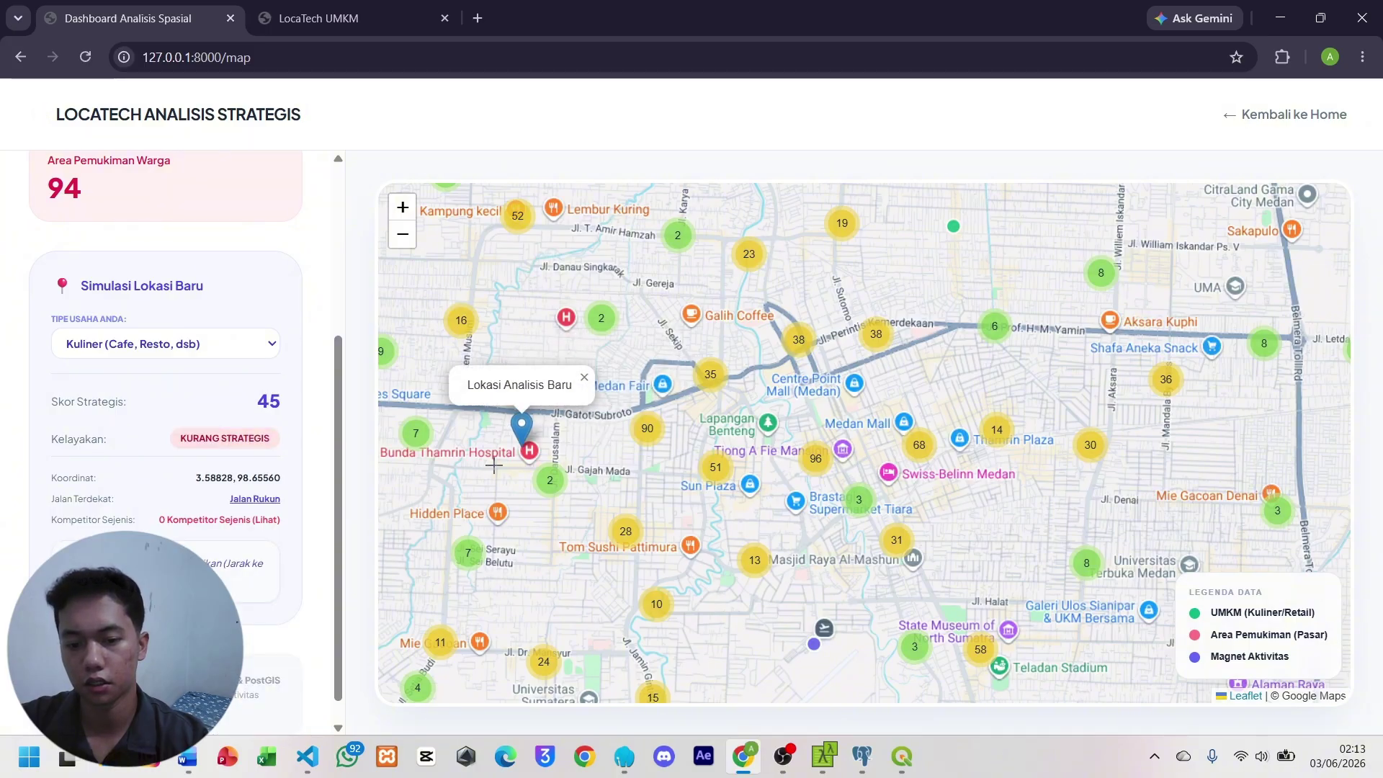
{"action": "left_click", "coordinate": [493, 464]}
{"action": "left_click_drag", "start_coordinate": [413, 497], "coordinate": [512, 500]}
{"action": "left_click", "coordinate": [511, 482]}
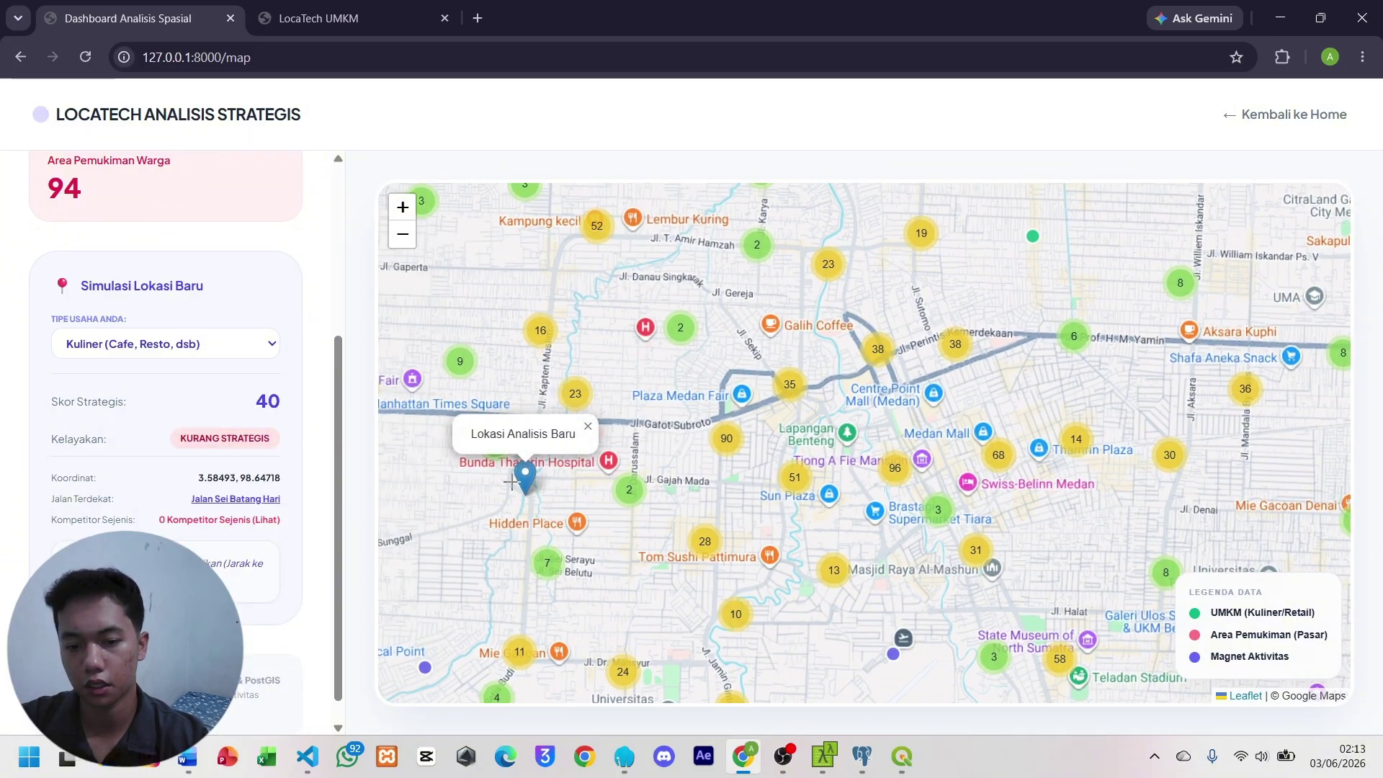
Test Kuliner locations eastward from Bunda Thamrin Hospital past Tom Sushi Pattimura, finishing just south of Sun Plaza.
{"action": "left_click", "coordinate": [595, 482]}
{"action": "left_click", "coordinate": [618, 532]}
{"action": "left_click", "coordinate": [728, 532]}
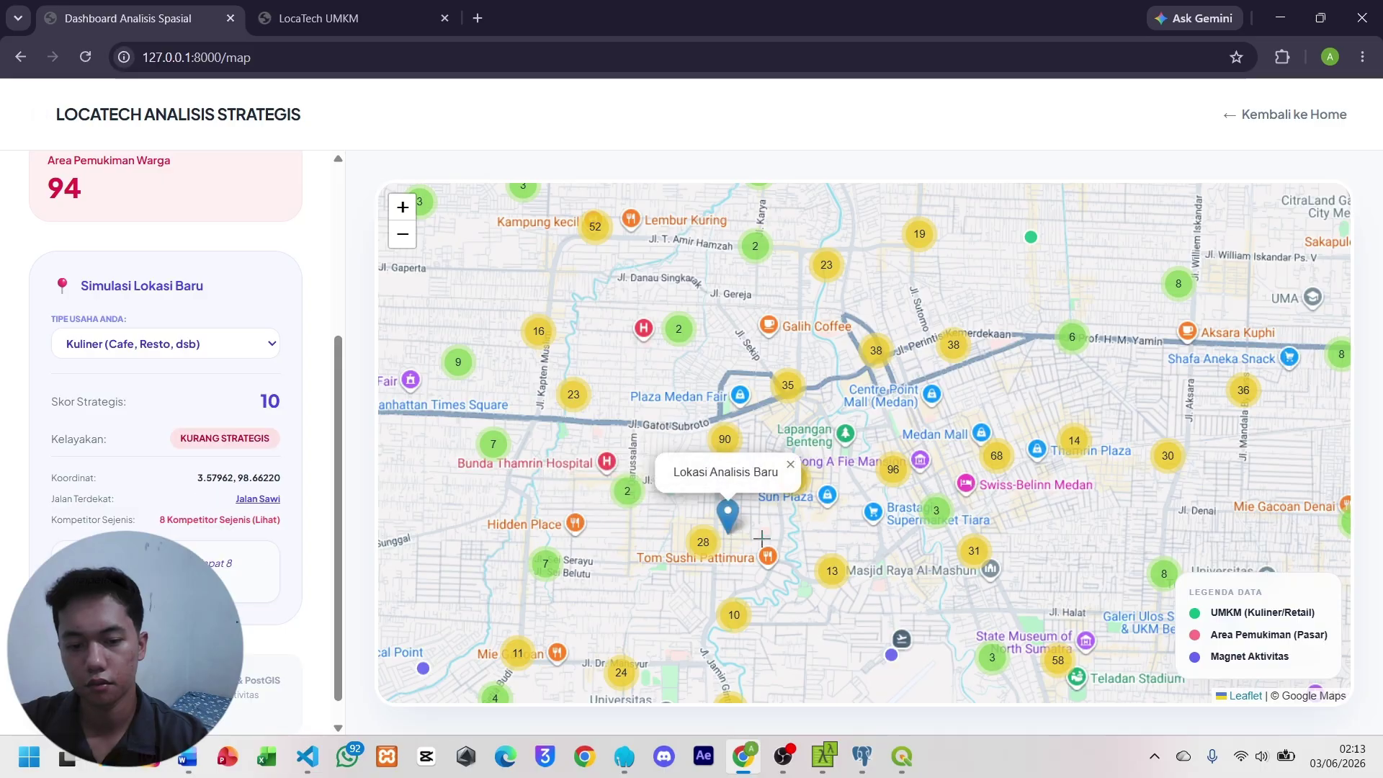
{"action": "left_click", "coordinate": [763, 537]}
{"action": "left_click", "coordinate": [808, 534]}
Test Kuliner locations just east of Plaza Medan Fair, finishing on Jalan Kota Baru III.
{"action": "left_click", "coordinate": [760, 401]}
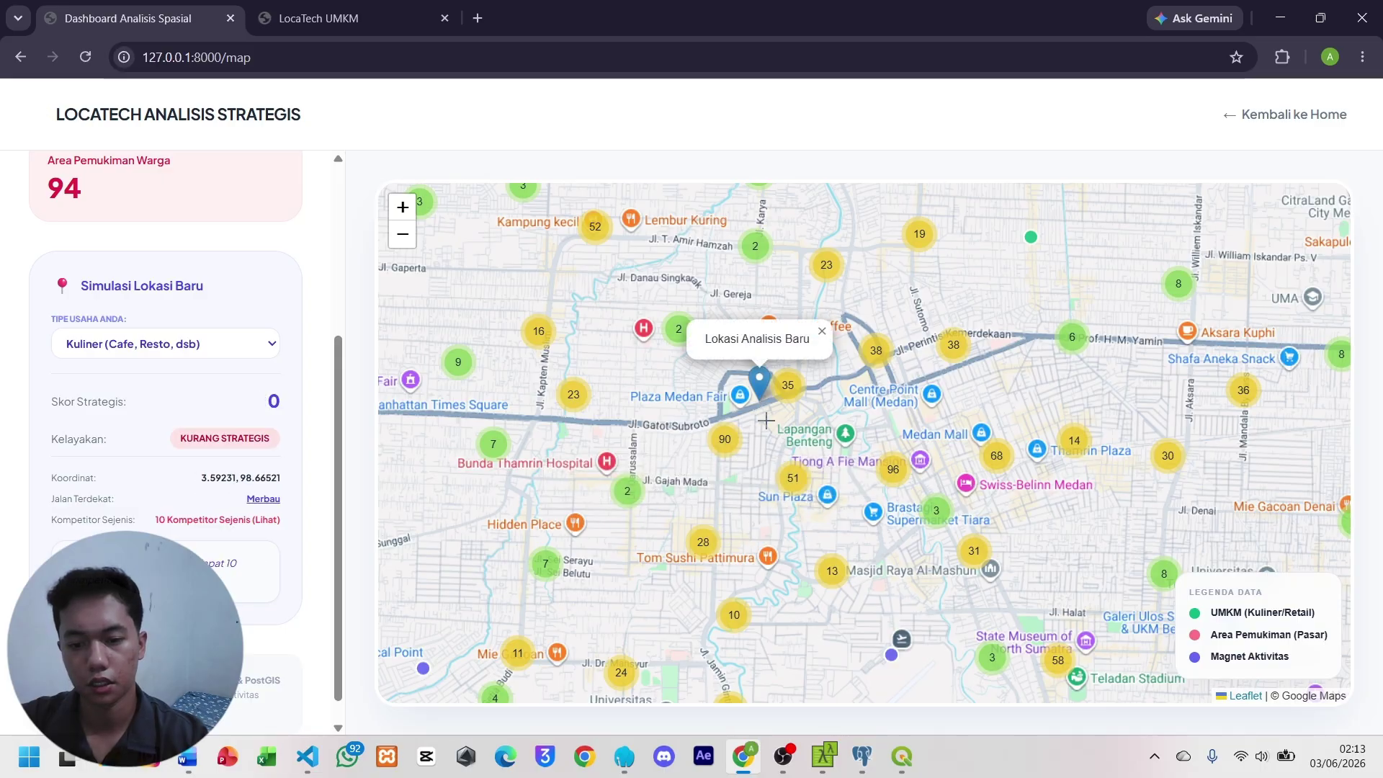
{"action": "left_click", "coordinate": [766, 420]}
{"action": "left_click", "coordinate": [725, 439]}
{"action": "scroll", "coordinate": [767, 424], "scroll_direction": "down", "scroll_amount": 1}
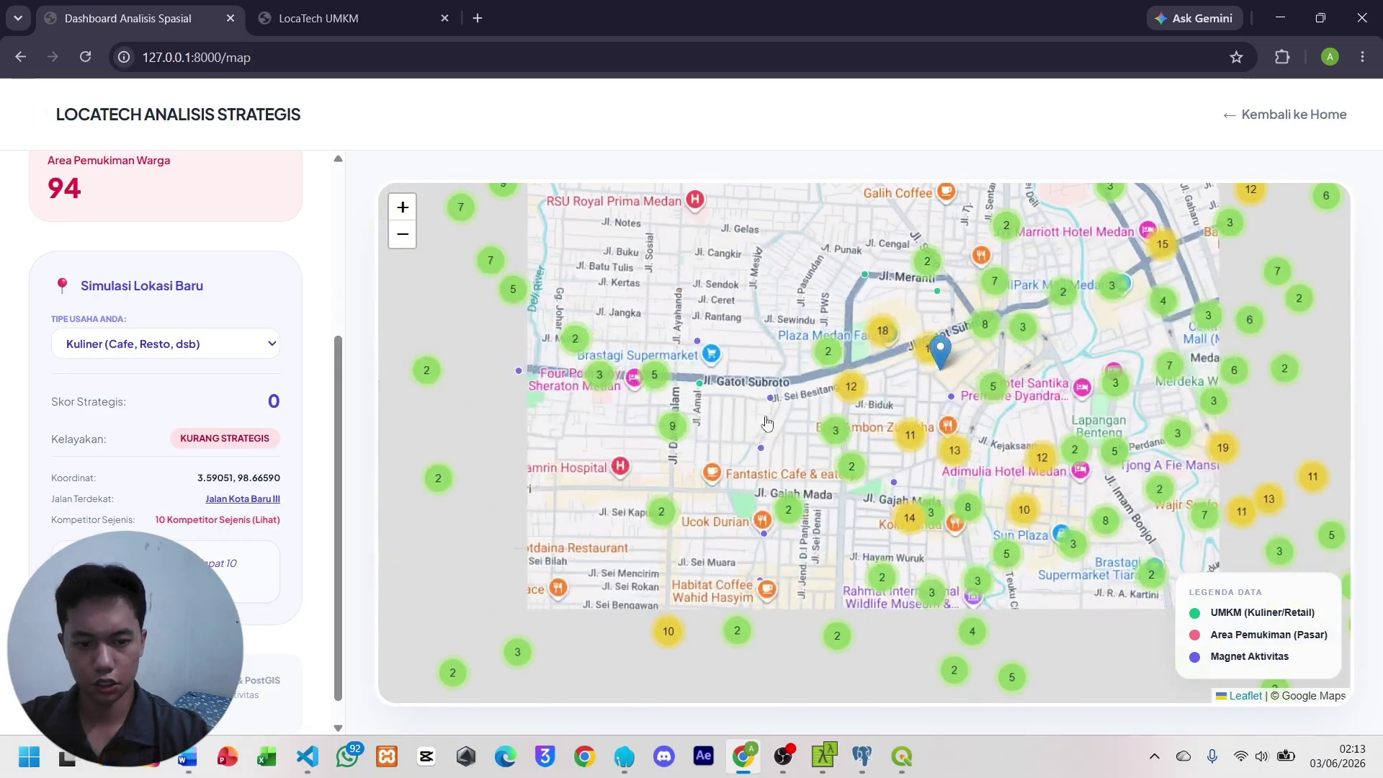
{"action": "scroll", "coordinate": [768, 423], "scroll_direction": "down", "scroll_amount": 3}
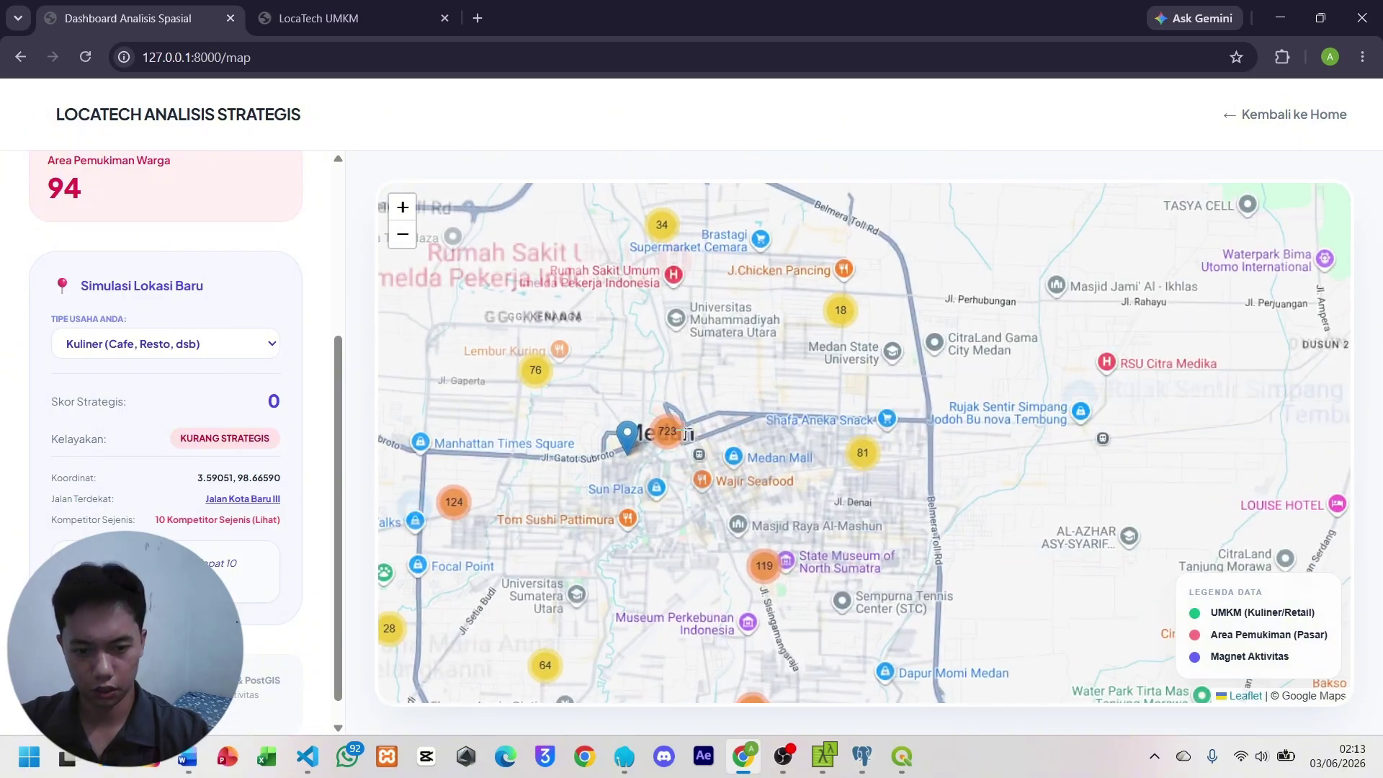
Test Kuliner locations in the centre of Medan, finishing on Jalan Profesor H.M. Yamin beside Centre Point Mall.
{"action": "left_click", "coordinate": [681, 400]}
{"action": "left_click", "coordinate": [678, 422]}
{"action": "left_click", "coordinate": [672, 434]}
{"action": "scroll", "coordinate": [674, 450], "scroll_direction": "up", "scroll_amount": 1}
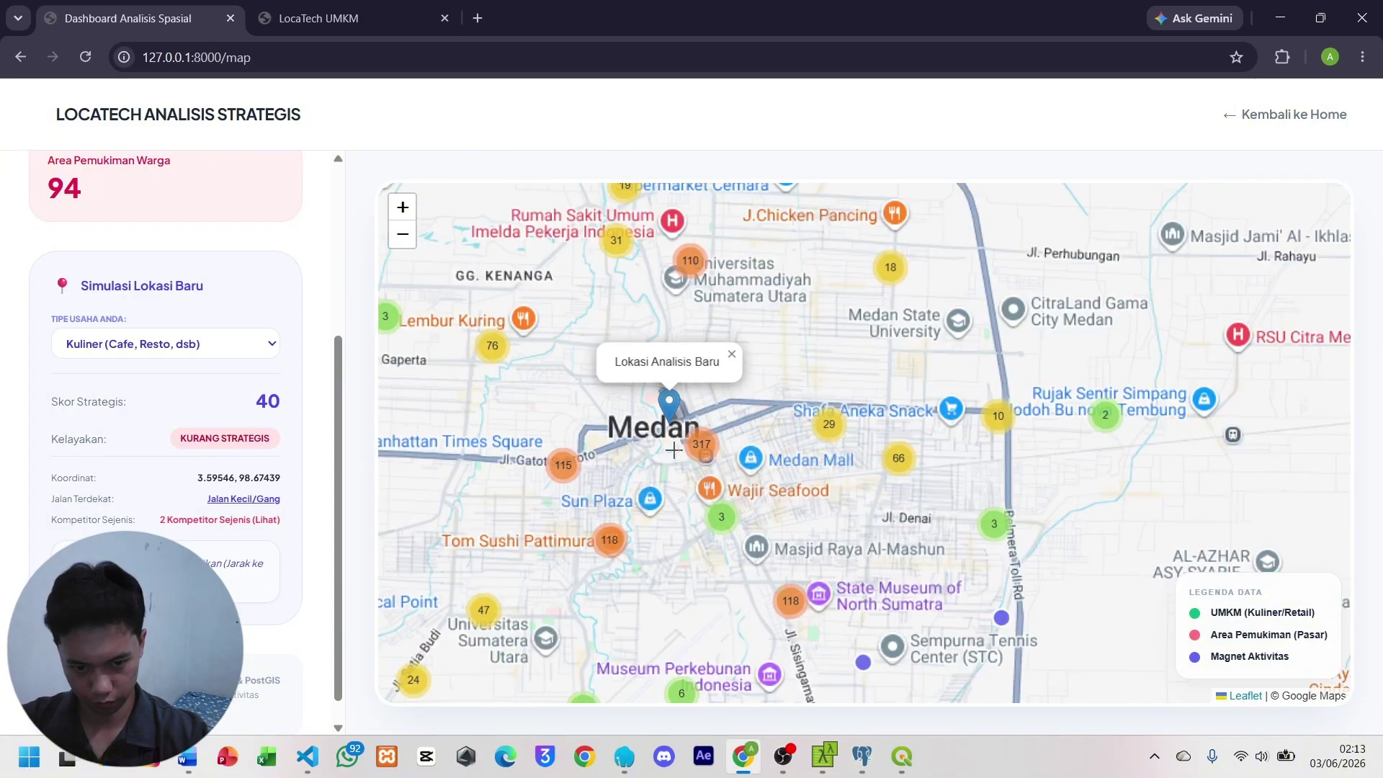
{"action": "scroll", "coordinate": [674, 450], "scroll_direction": "up", "scroll_amount": 1}
{"action": "left_click", "coordinate": [704, 428]}
{"action": "left_click", "coordinate": [712, 461]}
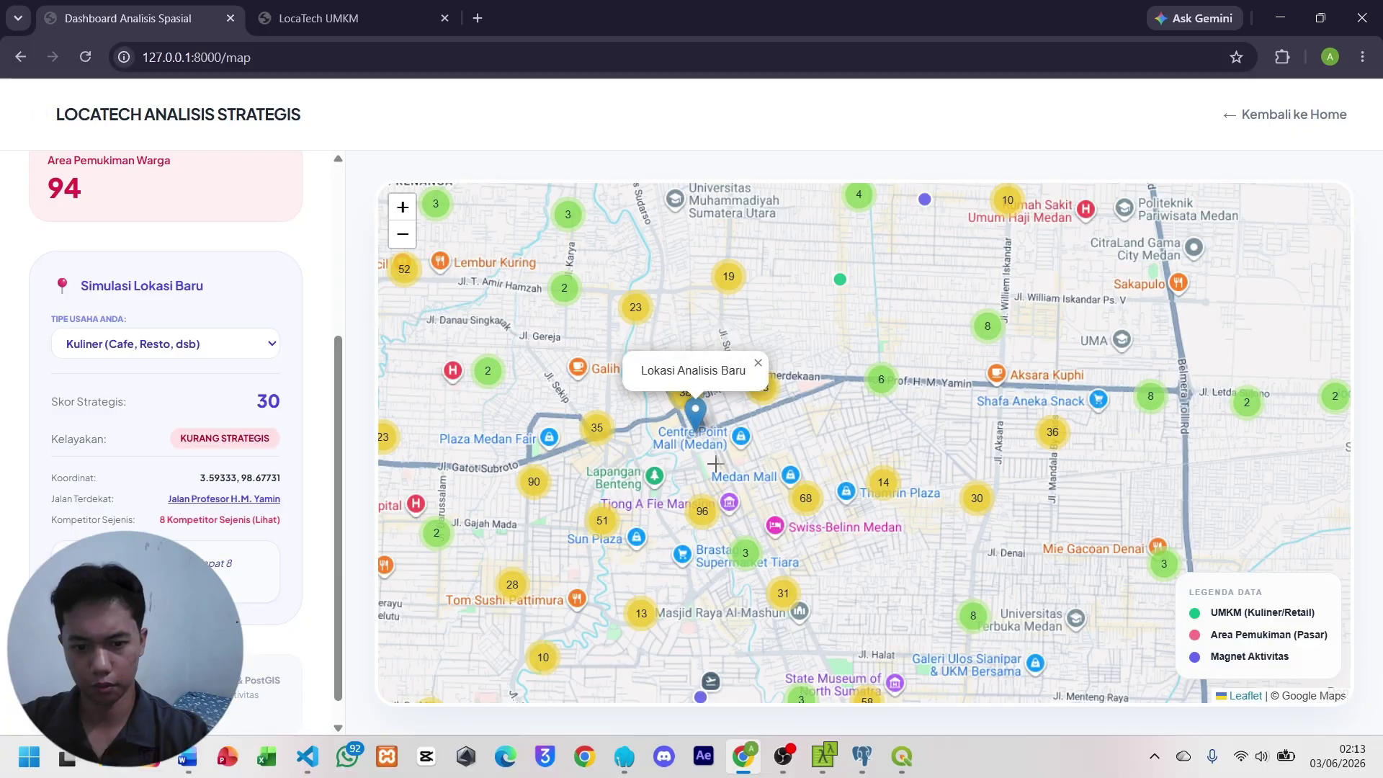
Test Kuliner locations east of Centre Point Mall, finishing beside Thamrin Plaza.
{"action": "left_click", "coordinate": [807, 447]}
{"action": "left_click", "coordinate": [777, 470]}
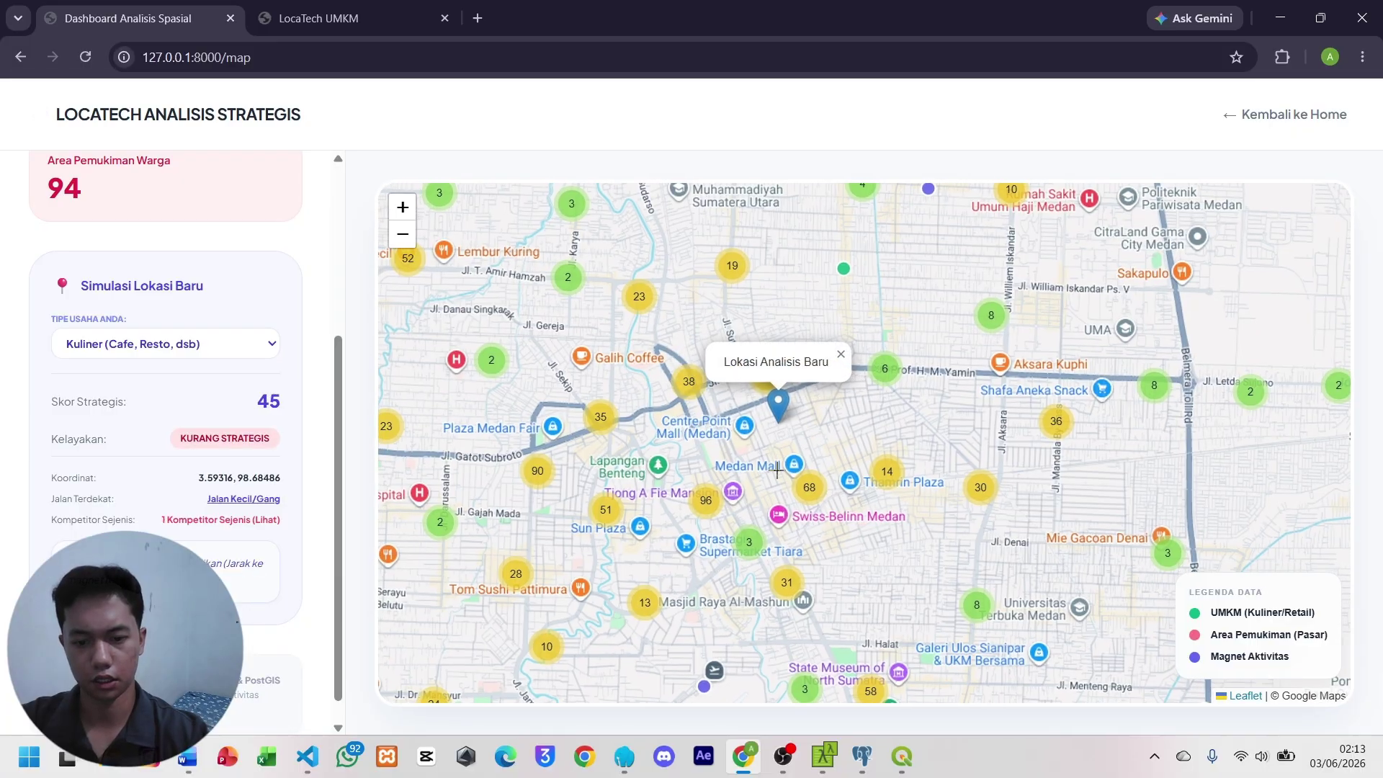
{"action": "left_click", "coordinate": [814, 453]}
{"action": "left_click", "coordinate": [839, 494]}
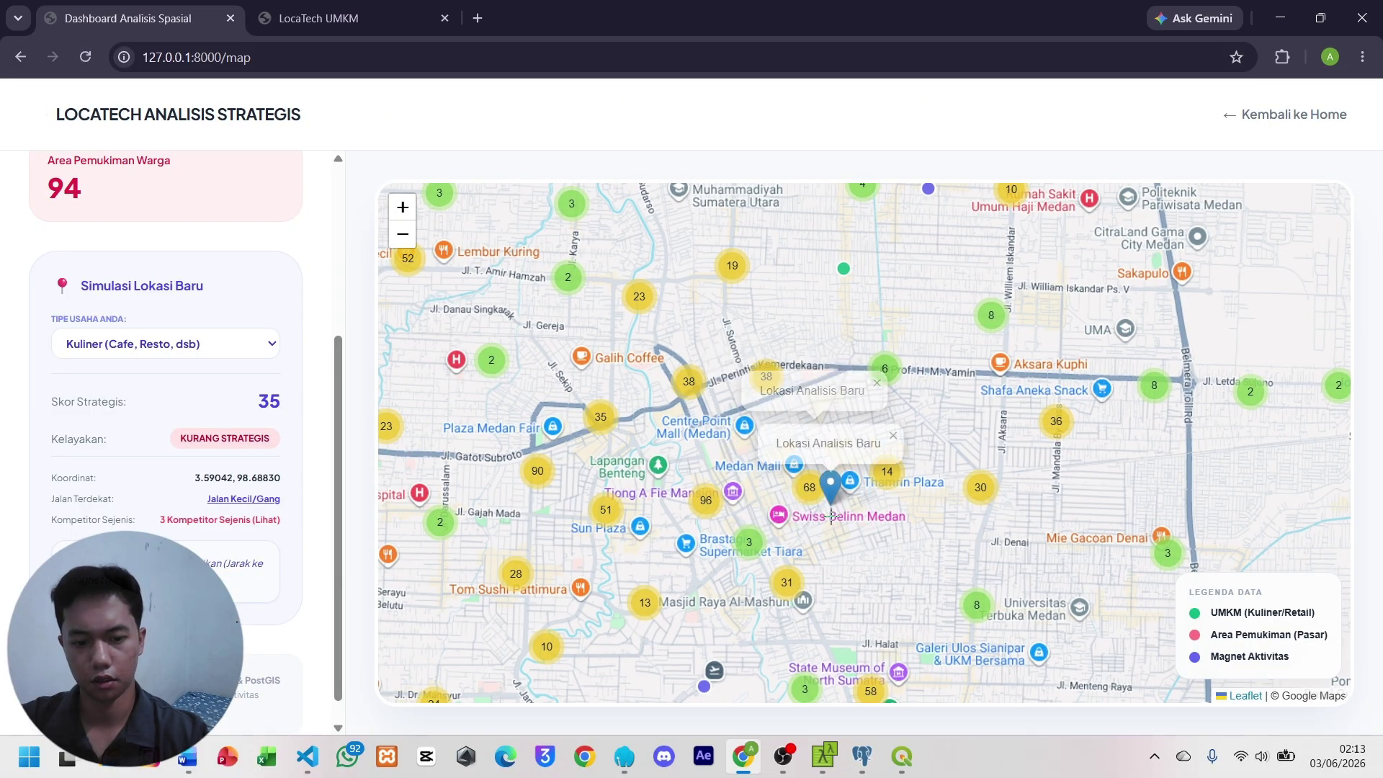
Test Kuliner locations southwest of Thamrin Plaza, finishing on Jalan Yose Rizal.
{"action": "left_click", "coordinate": [823, 534]}
{"action": "left_click", "coordinate": [798, 542]}
{"action": "left_click", "coordinate": [826, 539]}
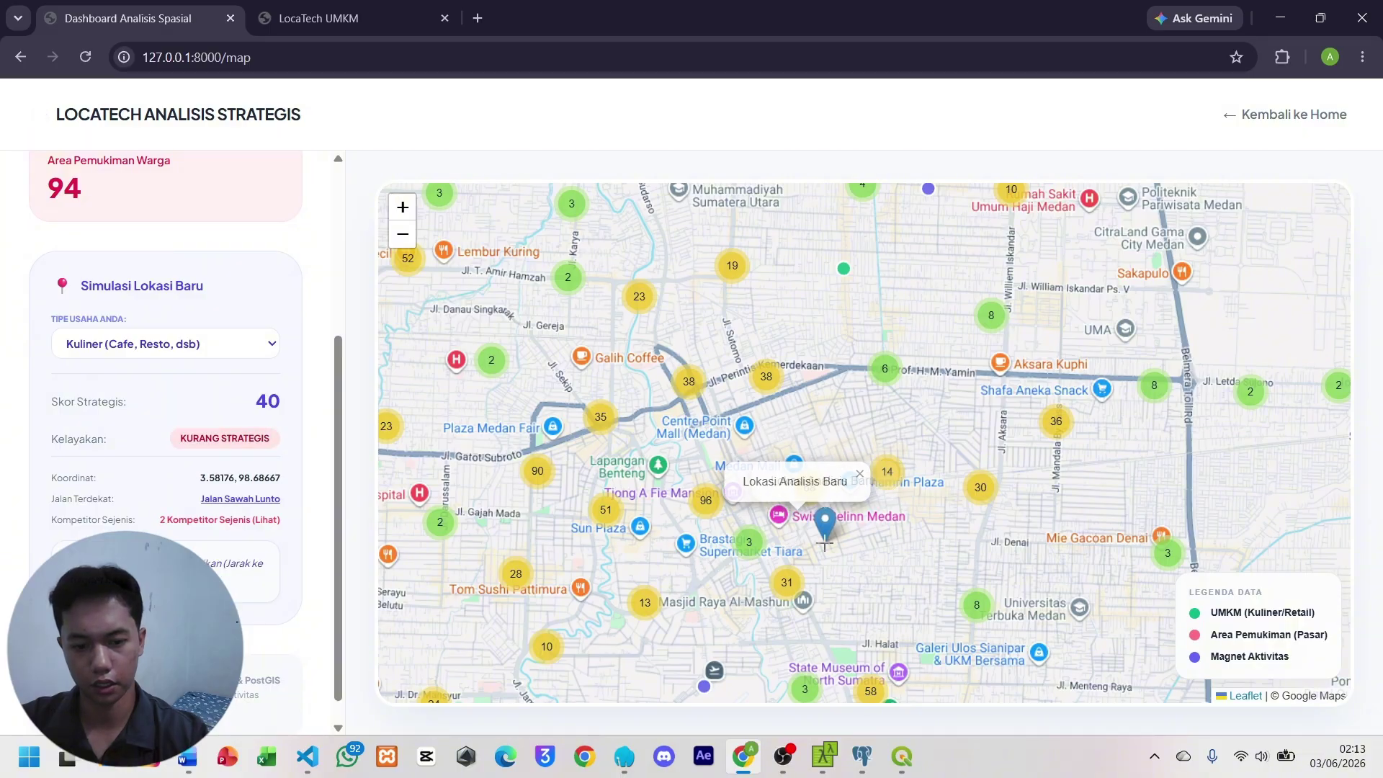
{"action": "scroll", "coordinate": [173, 536], "scroll_direction": "down", "scroll_amount": 1}
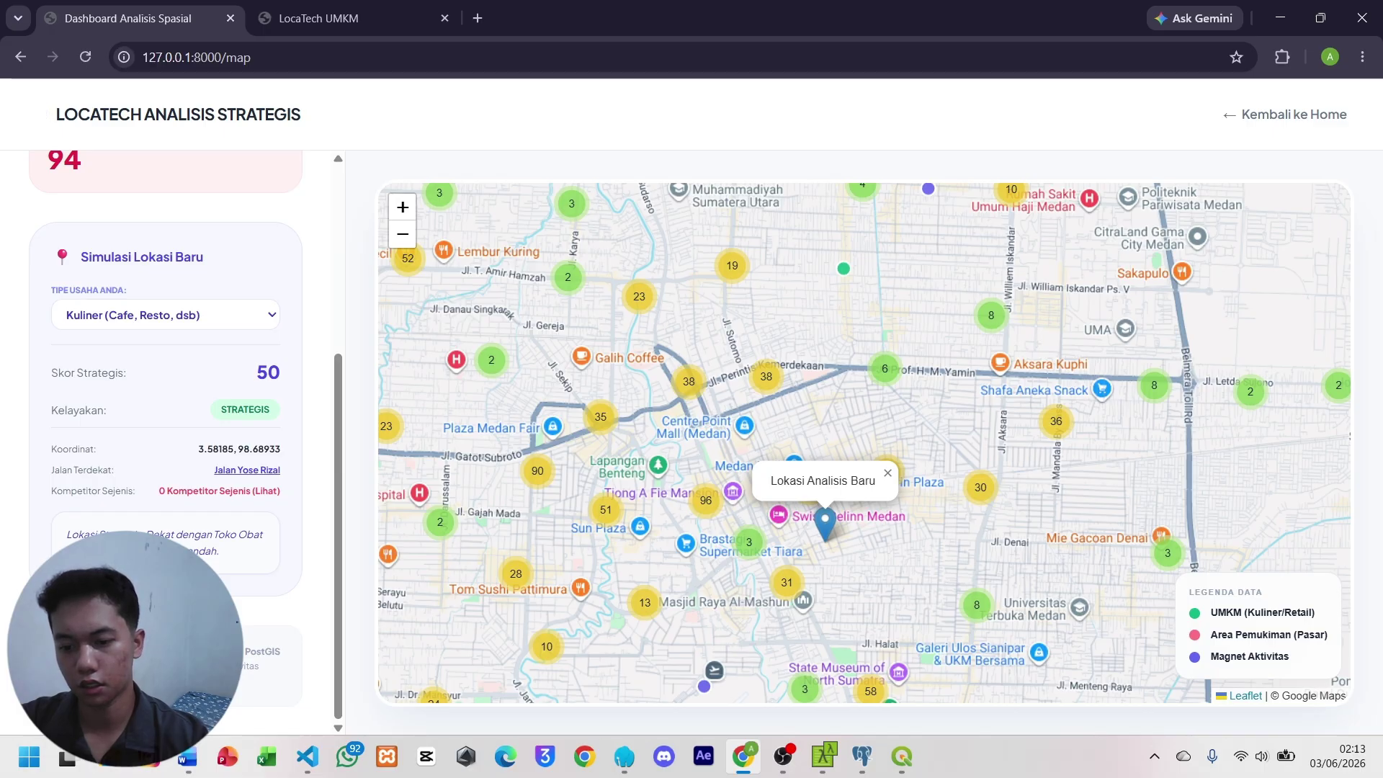
List the same-type competitors for the Jalan Yose Rizal location and inspect its surroundings on the map.
{"action": "left_click", "coordinate": [260, 498]}
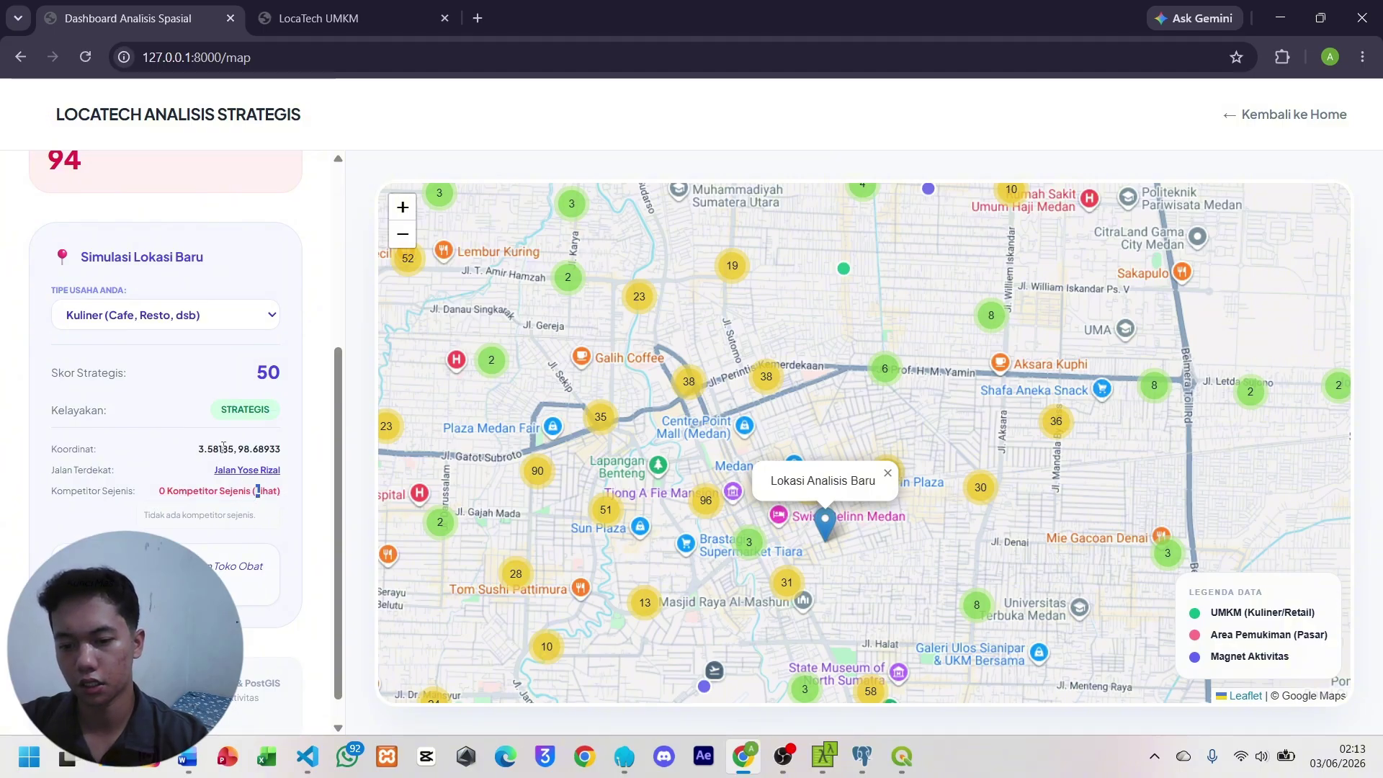
{"action": "scroll", "coordinate": [763, 554], "scroll_direction": "up", "scroll_amount": 5}
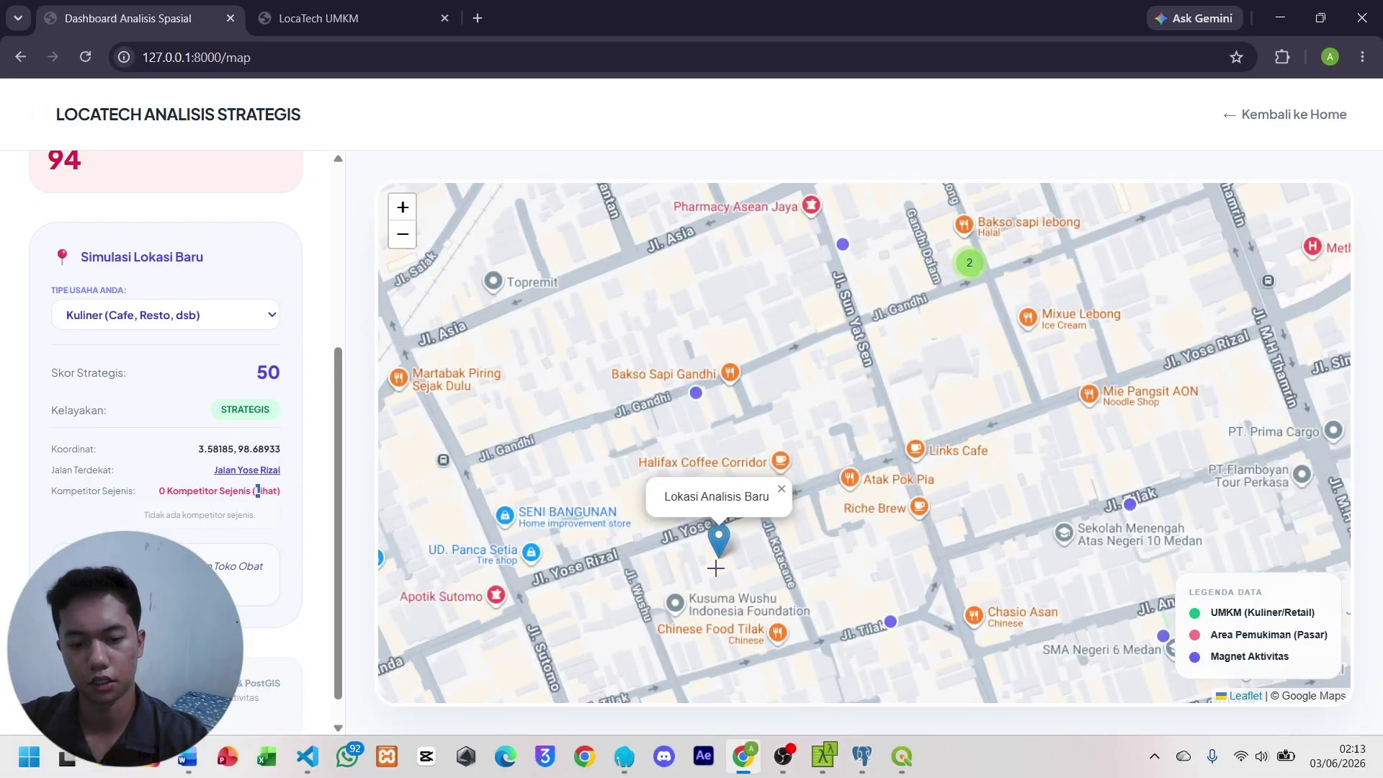
{"action": "scroll", "coordinate": [715, 569], "scroll_direction": "down", "scroll_amount": 4}
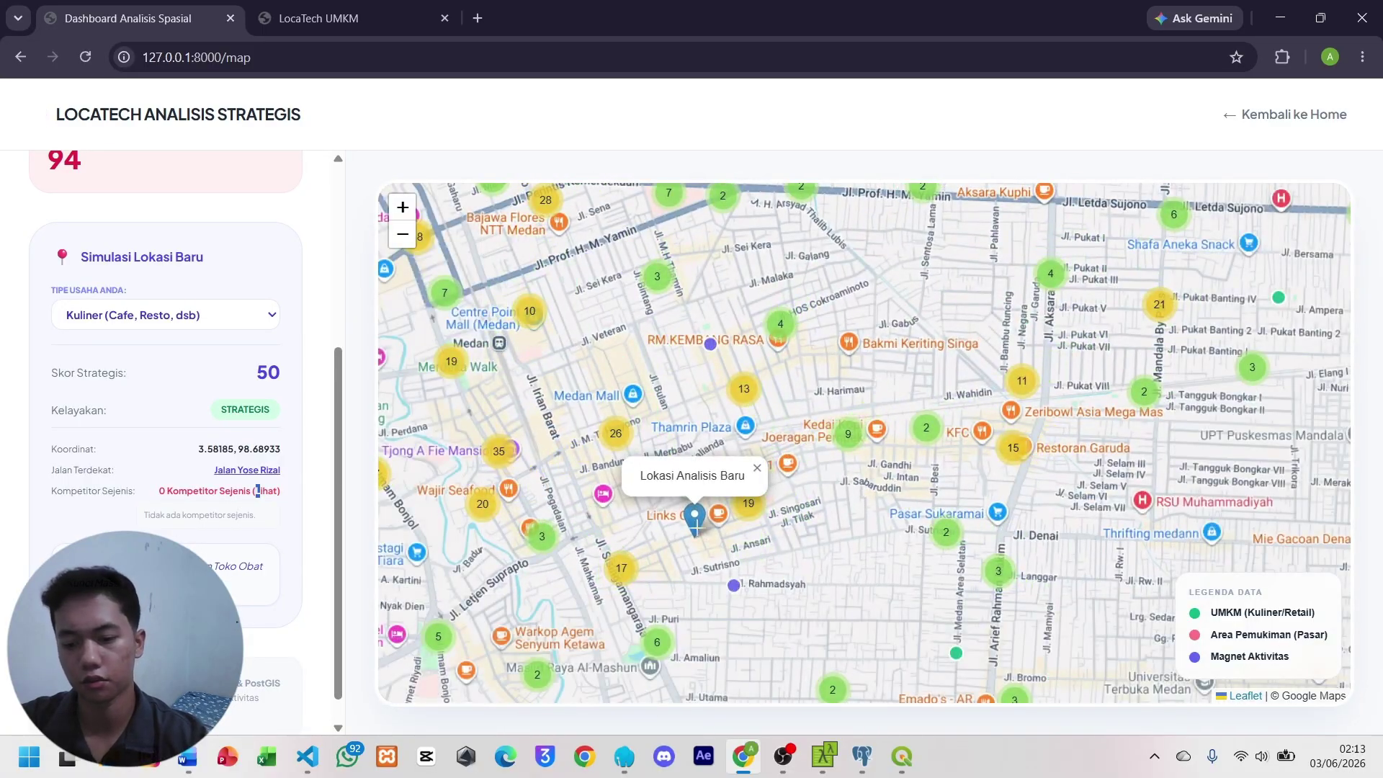
{"action": "scroll", "coordinate": [124, 504], "scroll_direction": "up", "scroll_amount": 4}
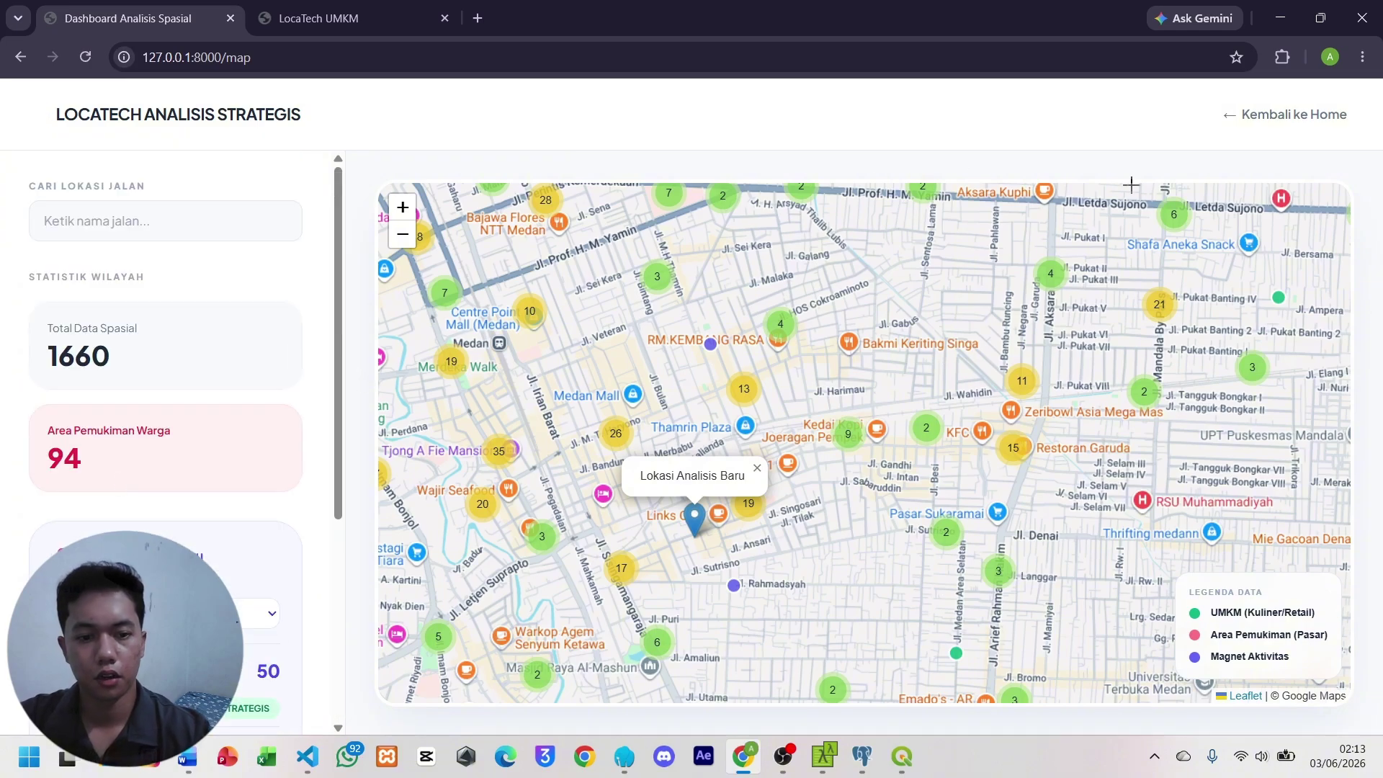
Return to the website's home page and activate the mobile simulator view on it.
{"action": "left_click", "coordinate": [1287, 123]}
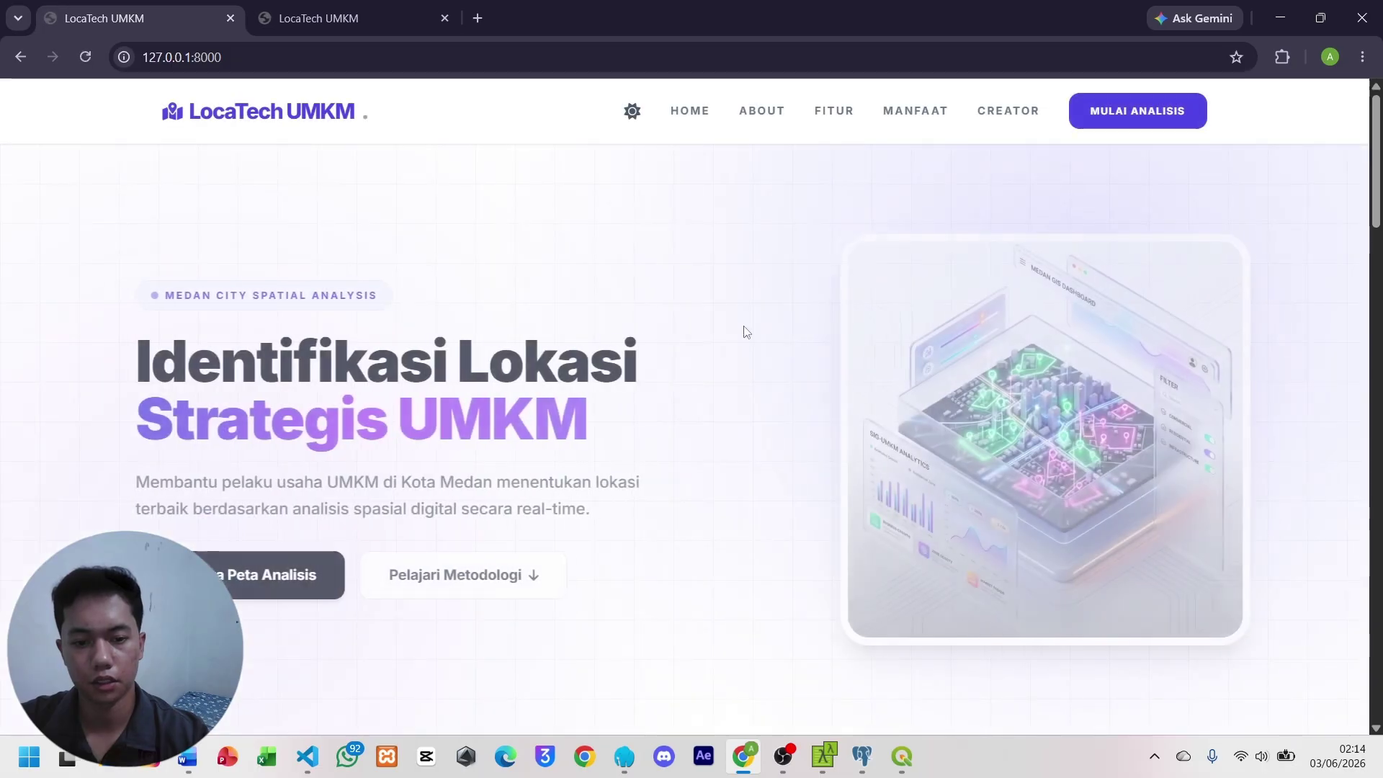
{"action": "right_click", "coordinate": [683, 390]}
{"action": "mouse_move", "coordinate": [893, 653]}
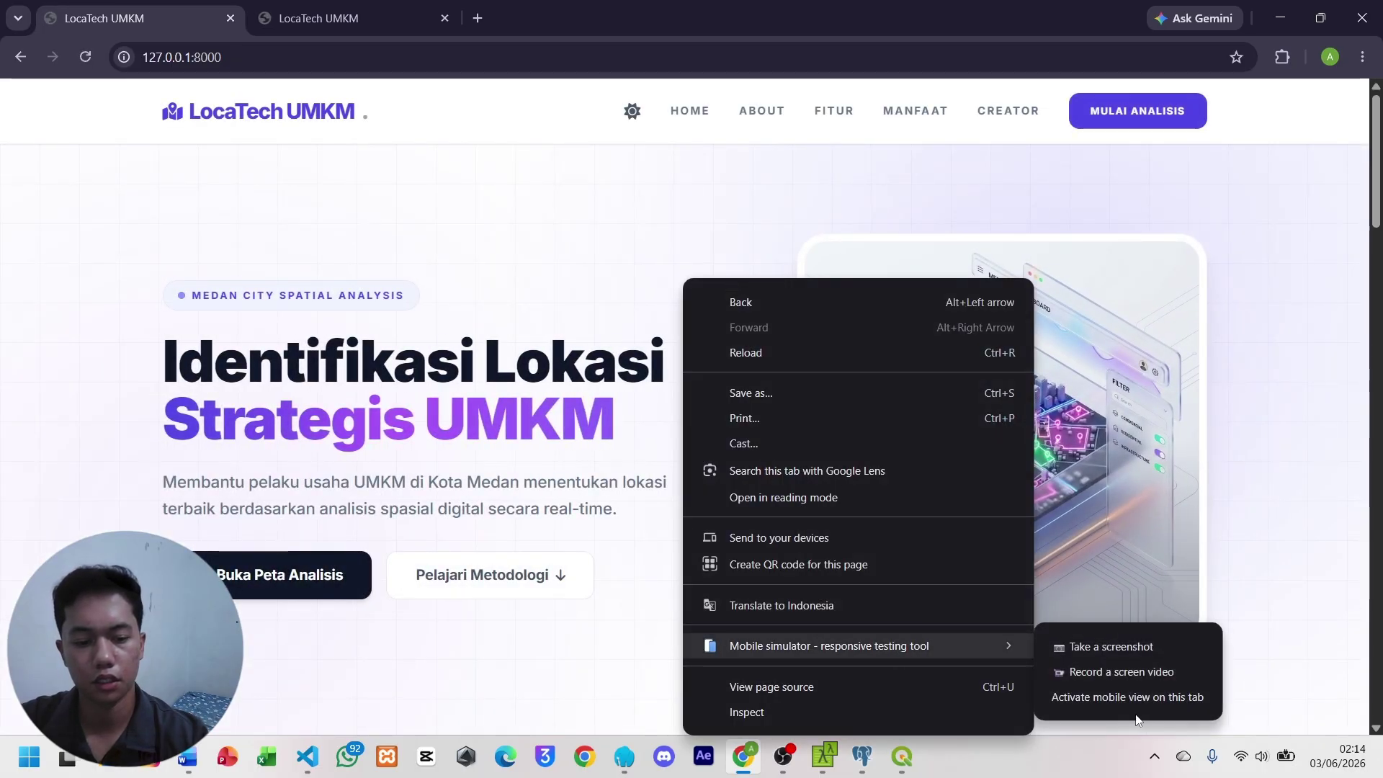
{"action": "left_click", "coordinate": [1144, 698]}
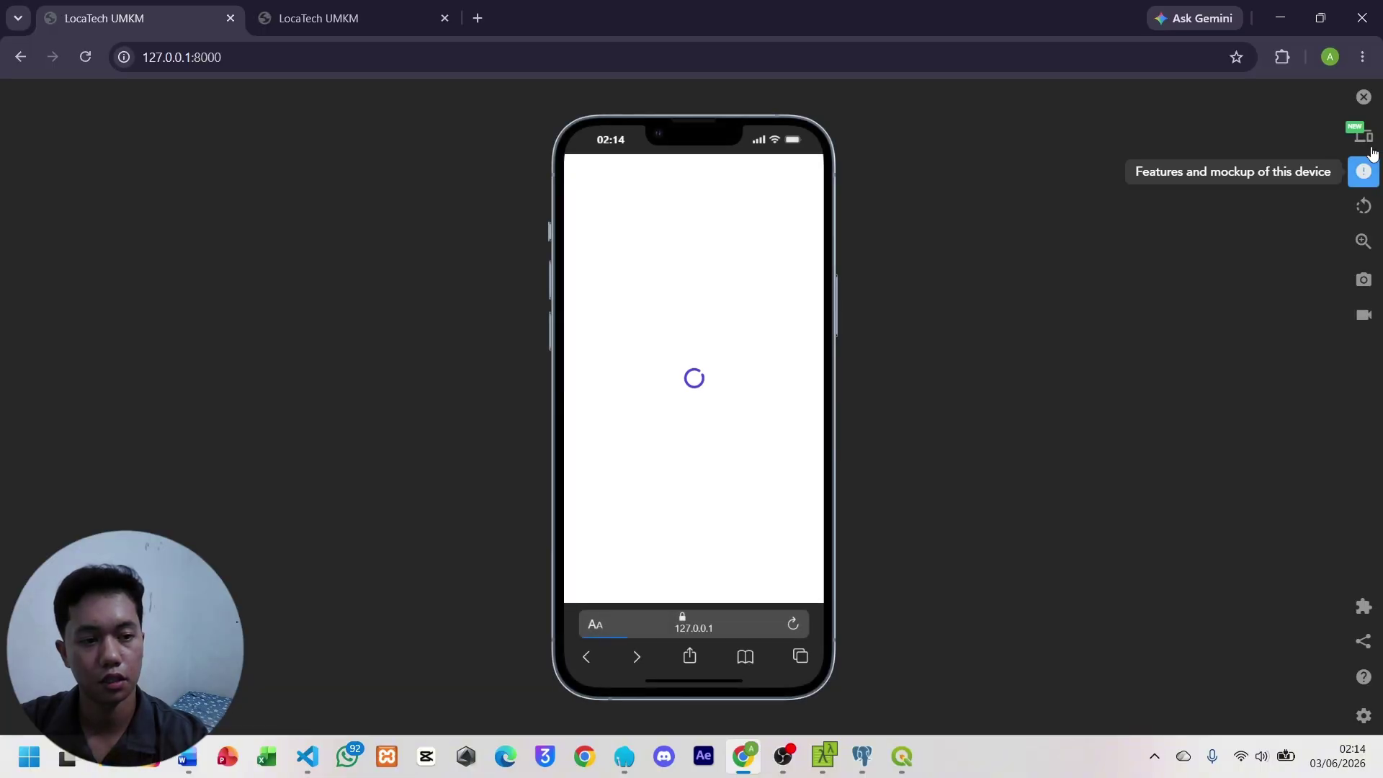
Set the simulated device to iPhone 14 PRO MAX and close the device list.
{"action": "left_click", "coordinate": [1362, 169]}
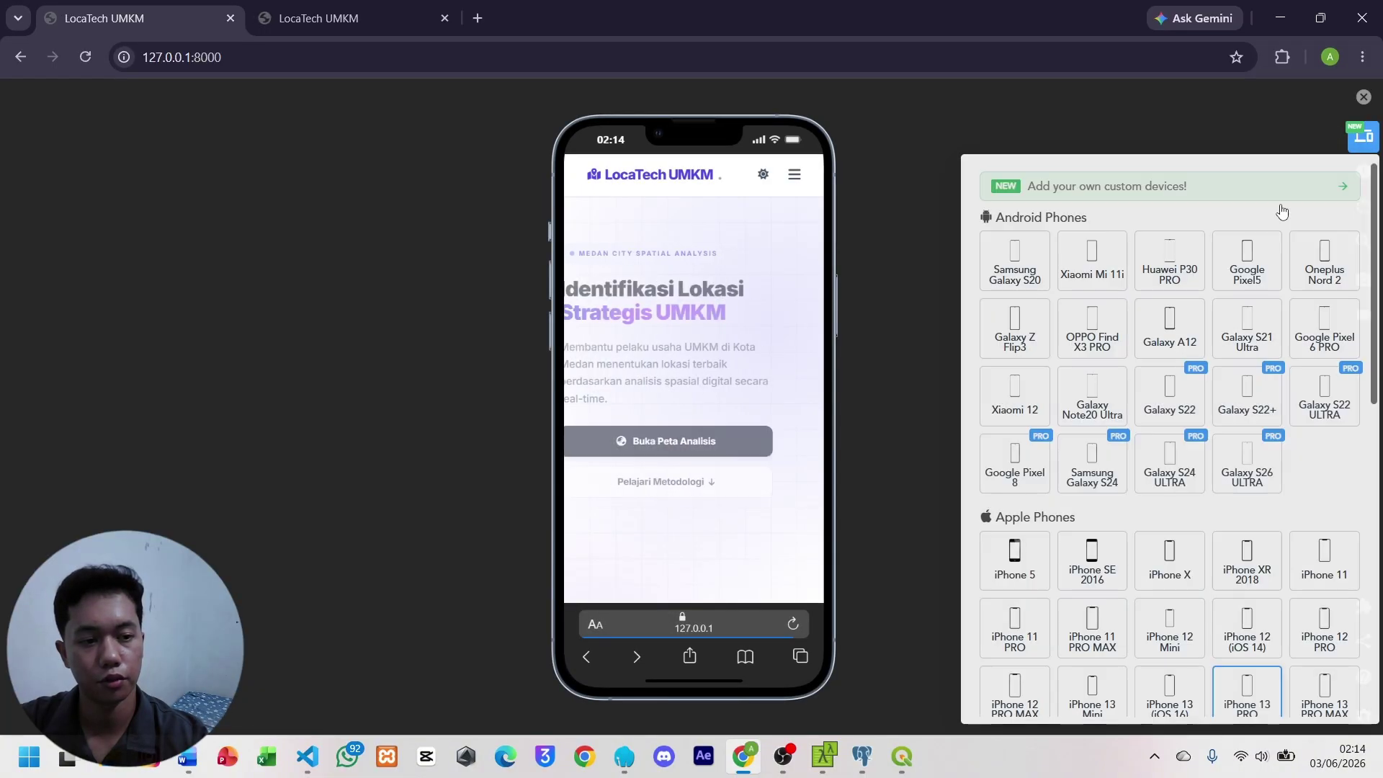
{"action": "scroll", "coordinate": [1250, 633], "scroll_direction": "down", "scroll_amount": 3}
{"action": "left_click", "coordinate": [1248, 582]}
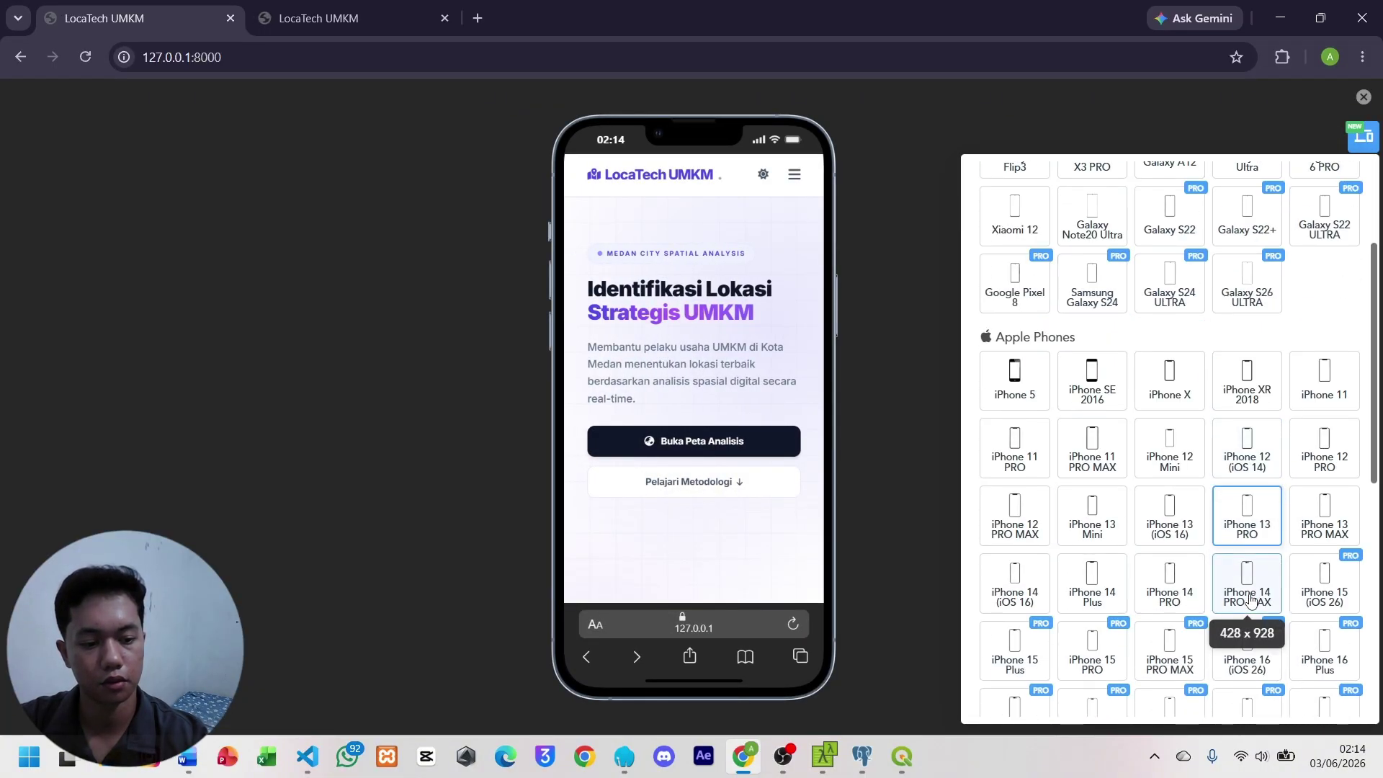
{"action": "left_click", "coordinate": [1315, 119]}
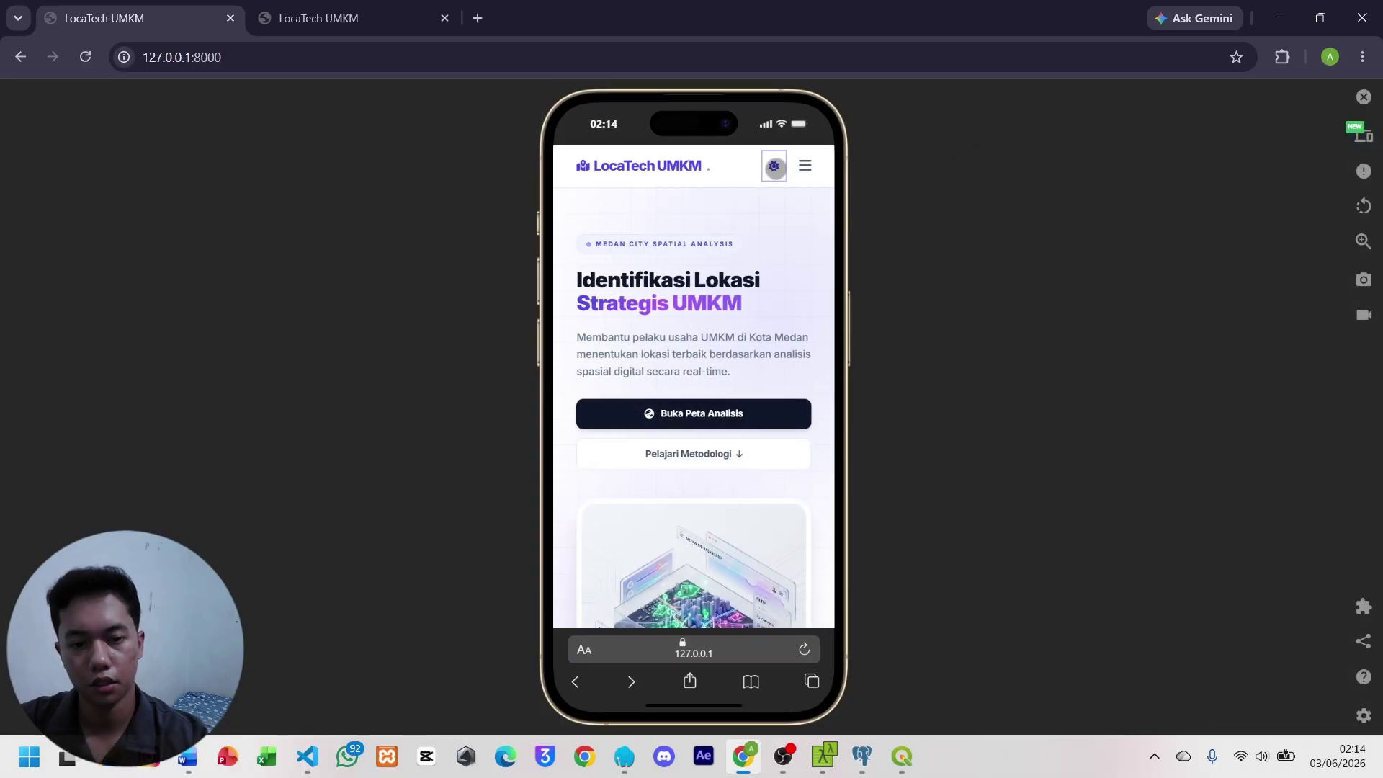
Switch the mobile home page back and forth between the dark and light themes, finishing in the light theme.
{"action": "left_click", "coordinate": [774, 167]}
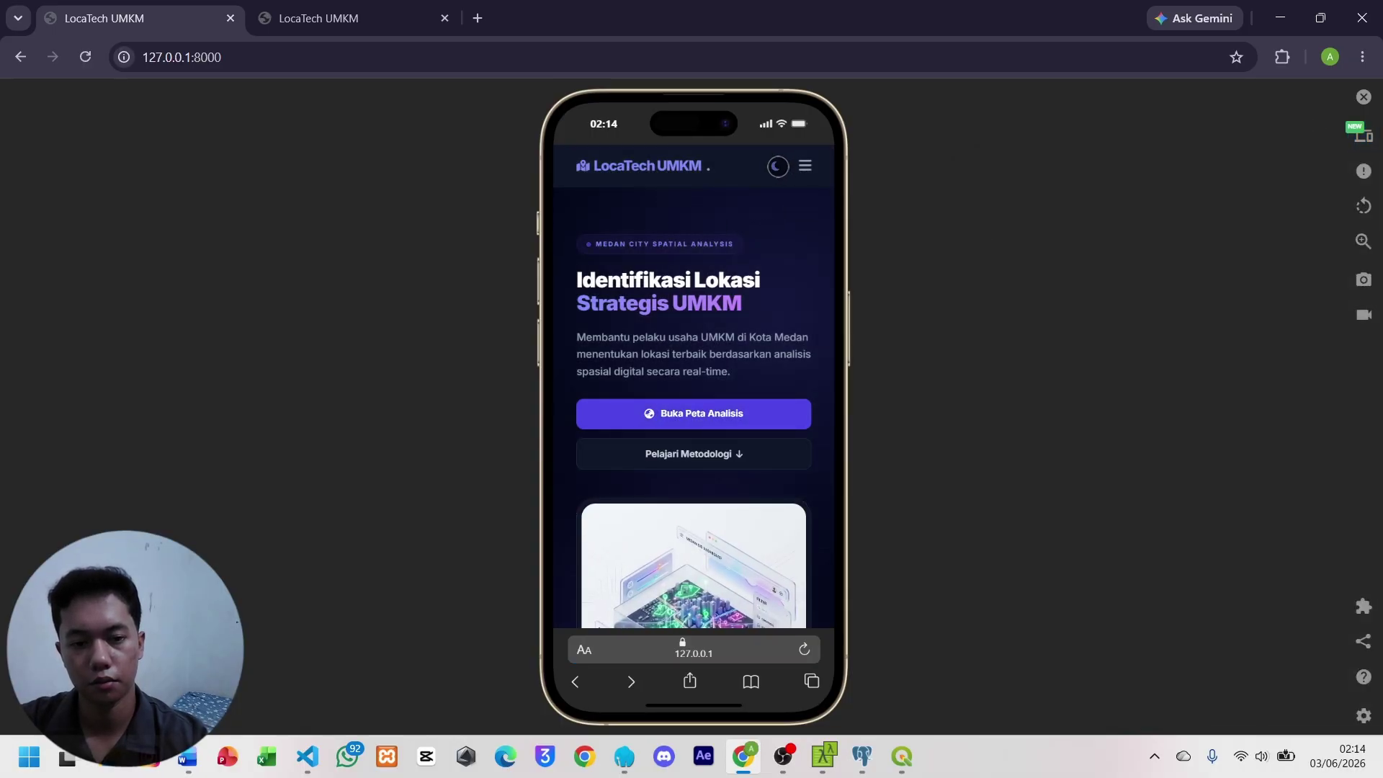
{"action": "left_click", "coordinate": [777, 167]}
{"action": "left_click", "coordinate": [778, 167]}
{"action": "left_click", "coordinate": [778, 166]}
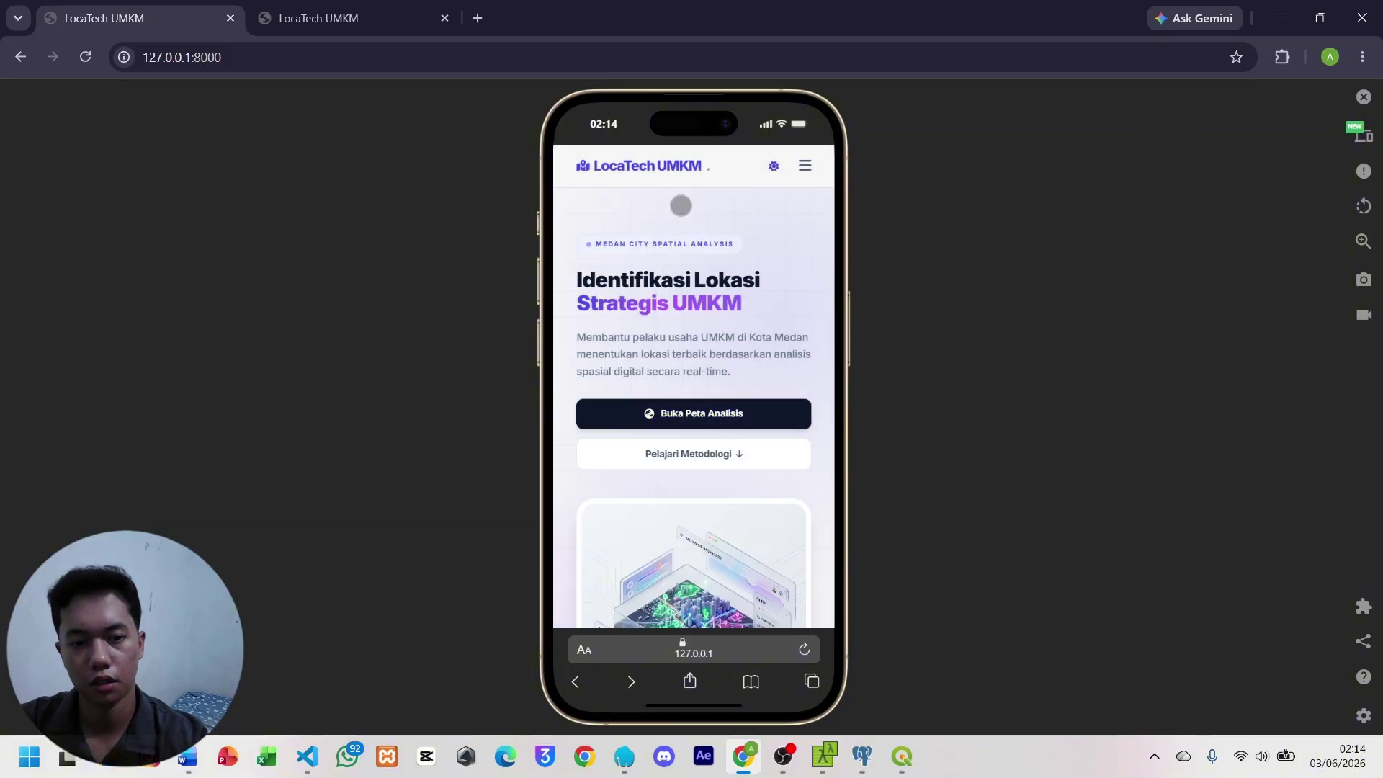
{"action": "left_click", "coordinate": [773, 167]}
{"action": "left_click", "coordinate": [774, 166]}
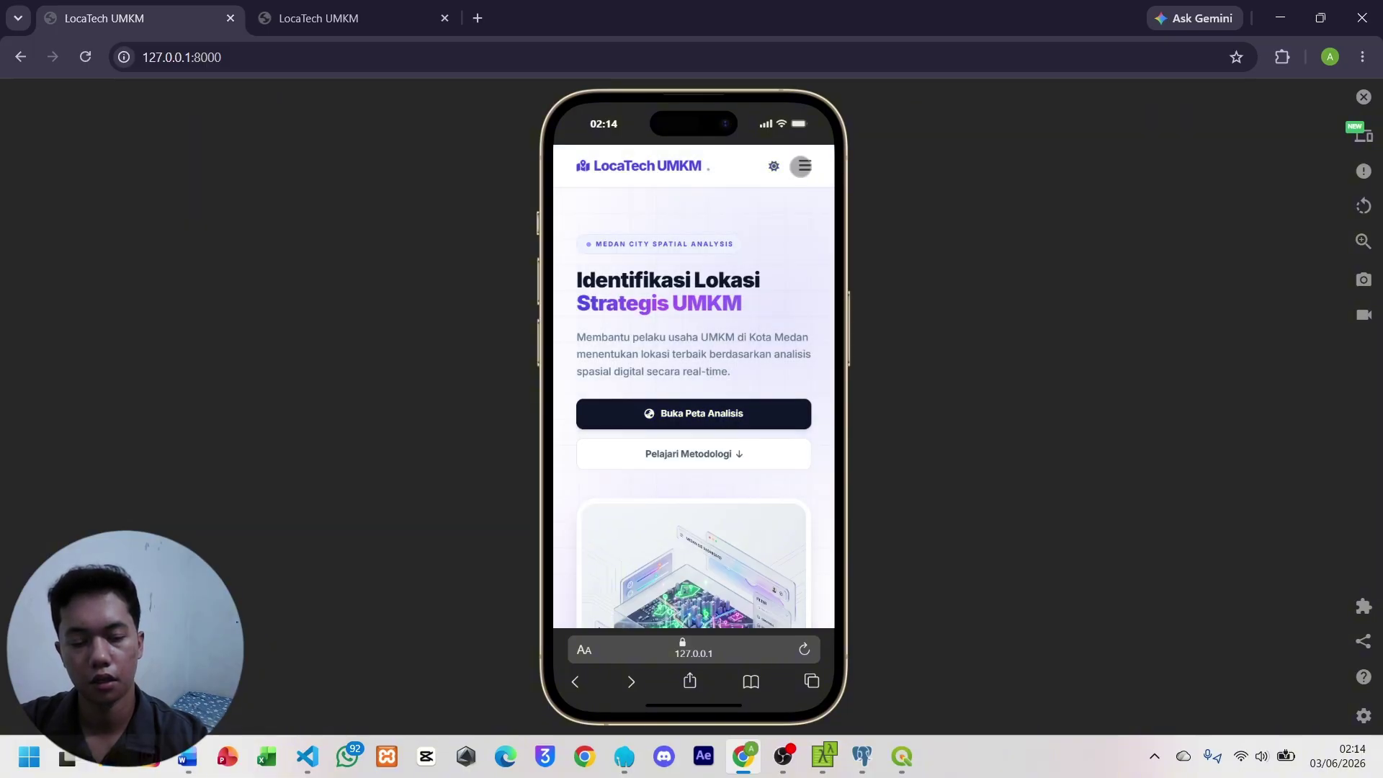
Go to the mobile site's About section and read on down to Keunggulan Analisis LocaTech UMKM.
{"action": "left_click", "coordinate": [801, 167]}
{"action": "left_click", "coordinate": [609, 232]}
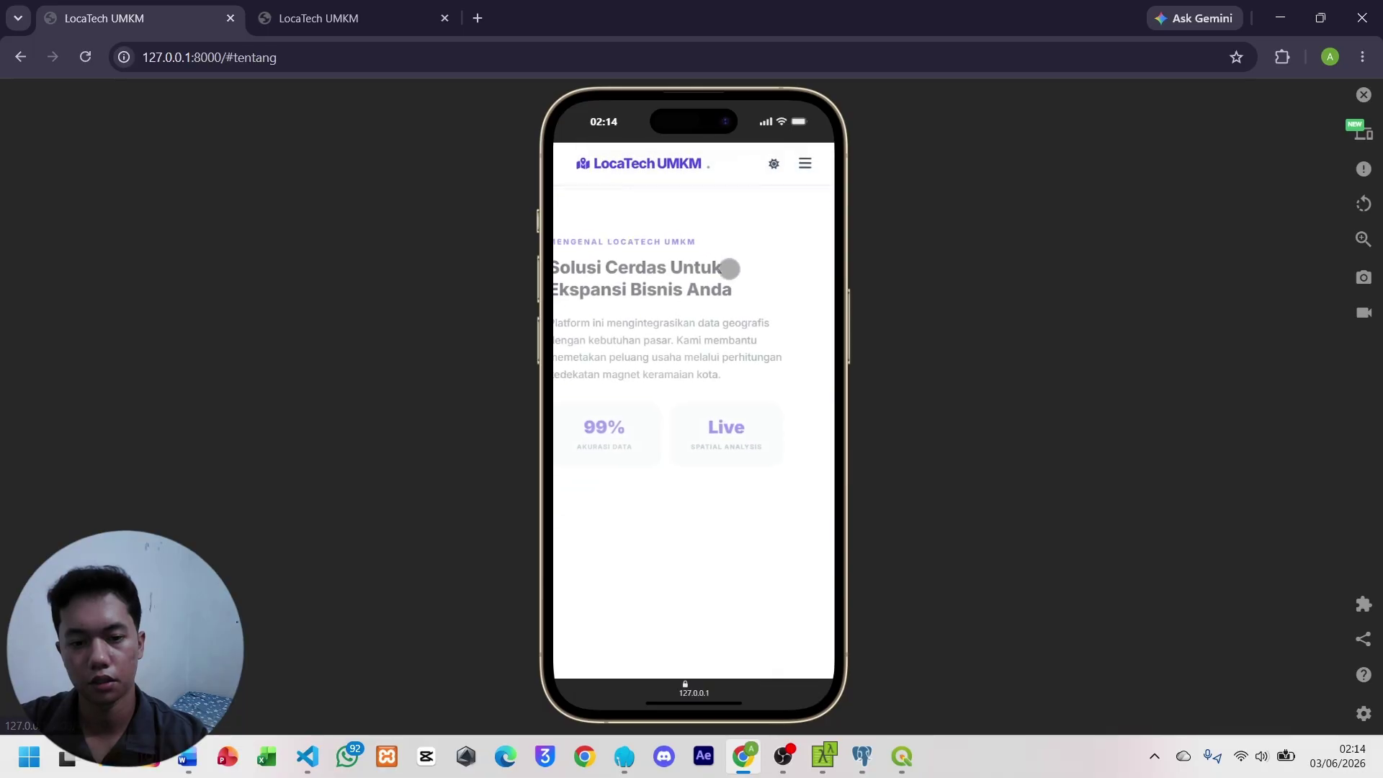
{"action": "scroll", "coordinate": [740, 299], "scroll_direction": "down", "scroll_amount": 5}
{"action": "scroll", "coordinate": [742, 301], "scroll_direction": "down", "scroll_amount": 2}
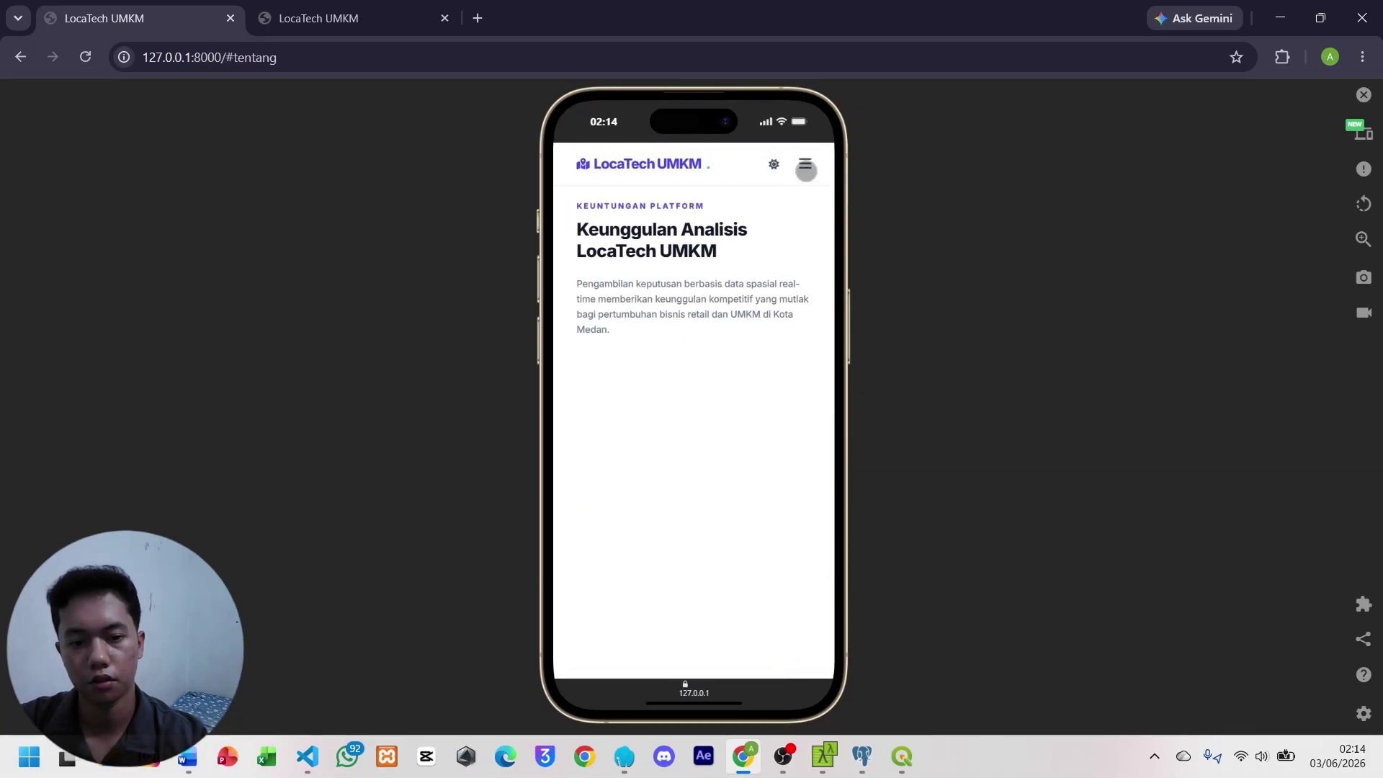
Visit the mobile site's Manfaat and Creator sections, finishing back at Home.
{"action": "left_click", "coordinate": [806, 170]}
{"action": "left_click", "coordinate": [614, 296]}
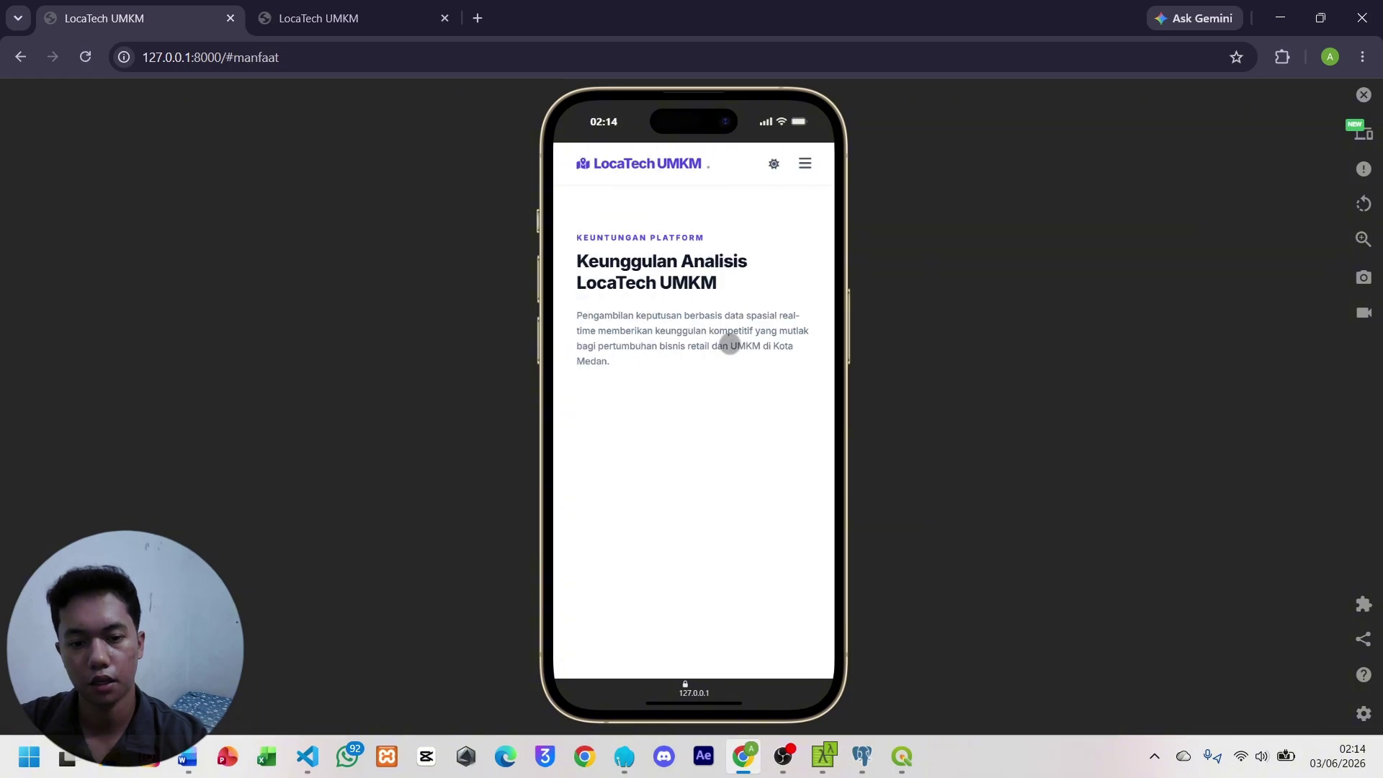
{"action": "left_click", "coordinate": [805, 163]}
{"action": "left_click", "coordinate": [614, 324]}
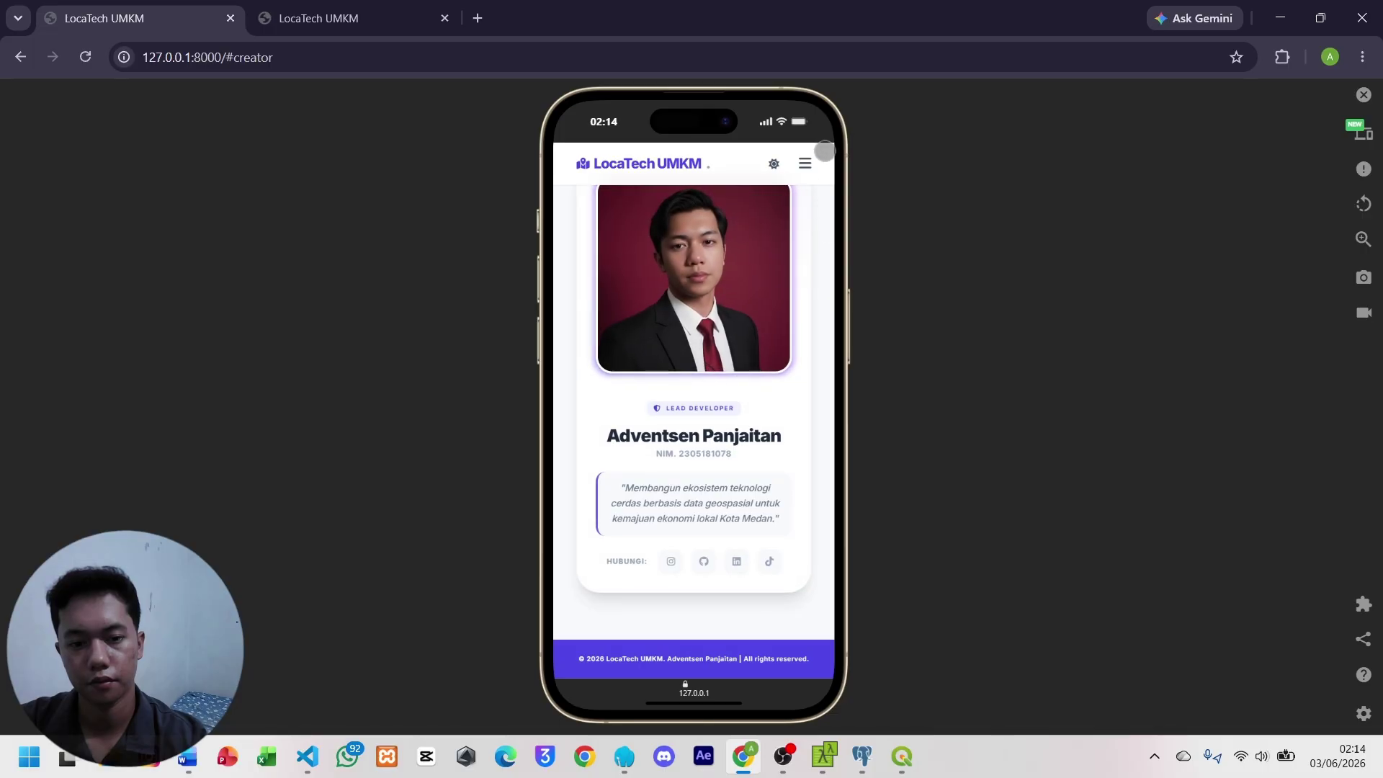
{"action": "left_click", "coordinate": [805, 164]}
{"action": "left_click", "coordinate": [610, 207]}
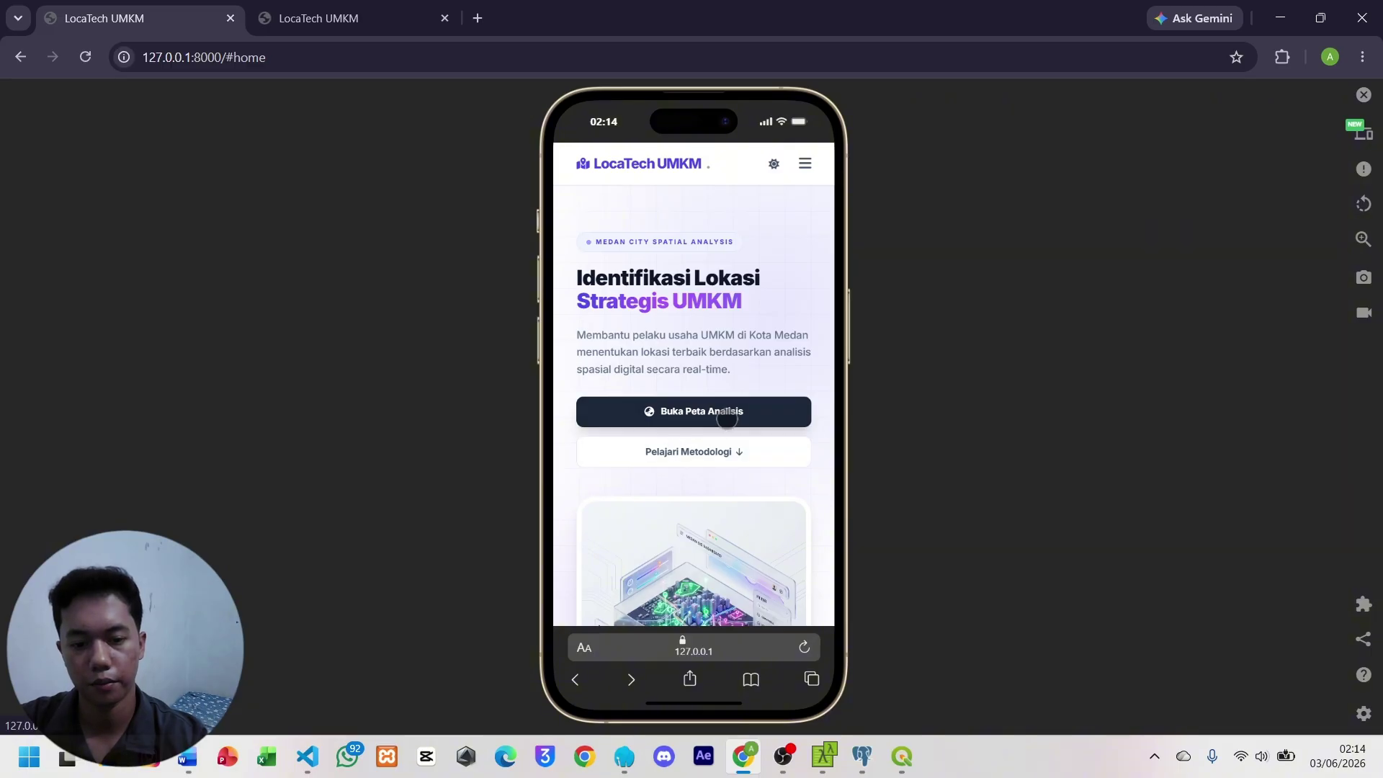
Open the analysis map in the mobile view, test locations northwest of central Medan and read the simulation result.
{"action": "left_click", "coordinate": [727, 419]}
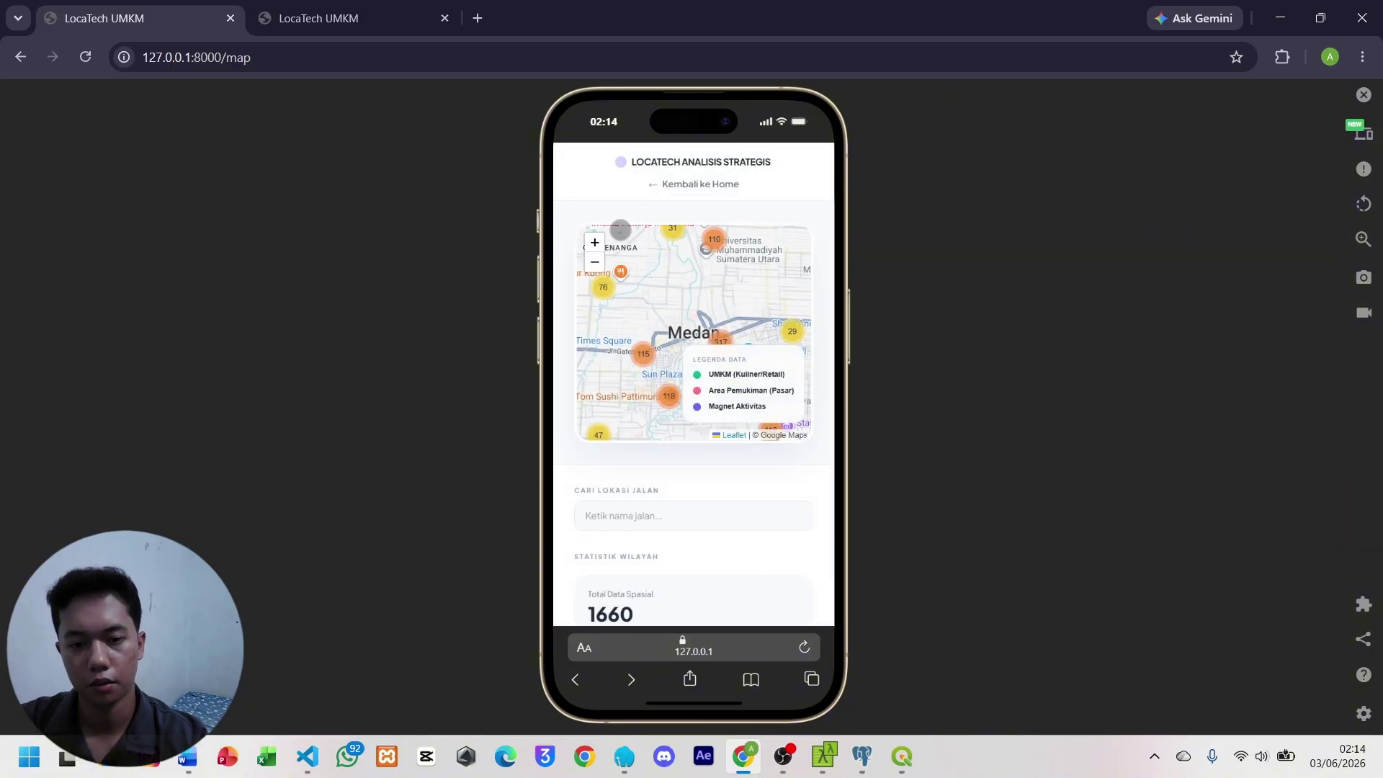
{"action": "left_click", "coordinate": [668, 293]}
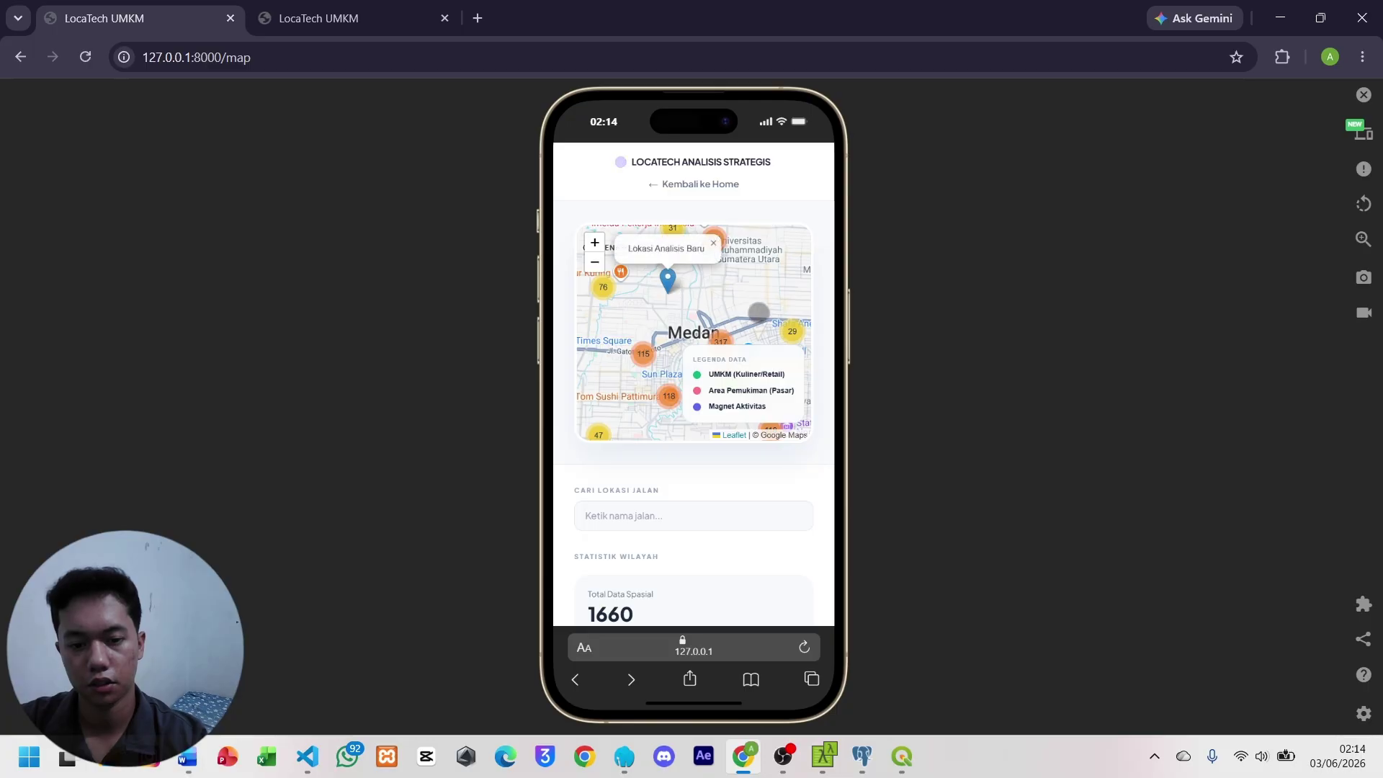
{"action": "left_click", "coordinate": [657, 300]}
{"action": "scroll", "coordinate": [679, 518], "scroll_direction": "down", "scroll_amount": 1}
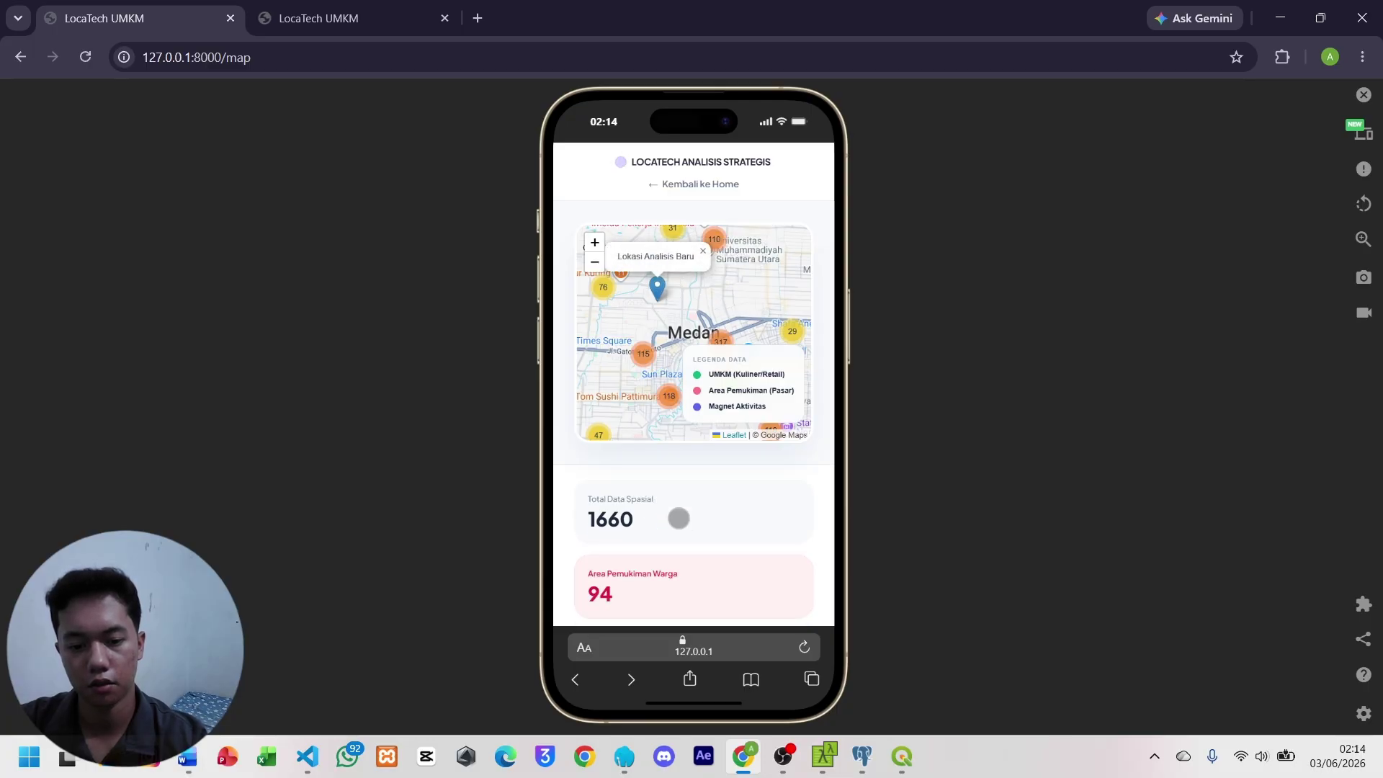
{"action": "scroll", "coordinate": [679, 518], "scroll_direction": "down", "scroll_amount": 3}
{"action": "scroll", "coordinate": [608, 574], "scroll_direction": "down", "scroll_amount": 3}
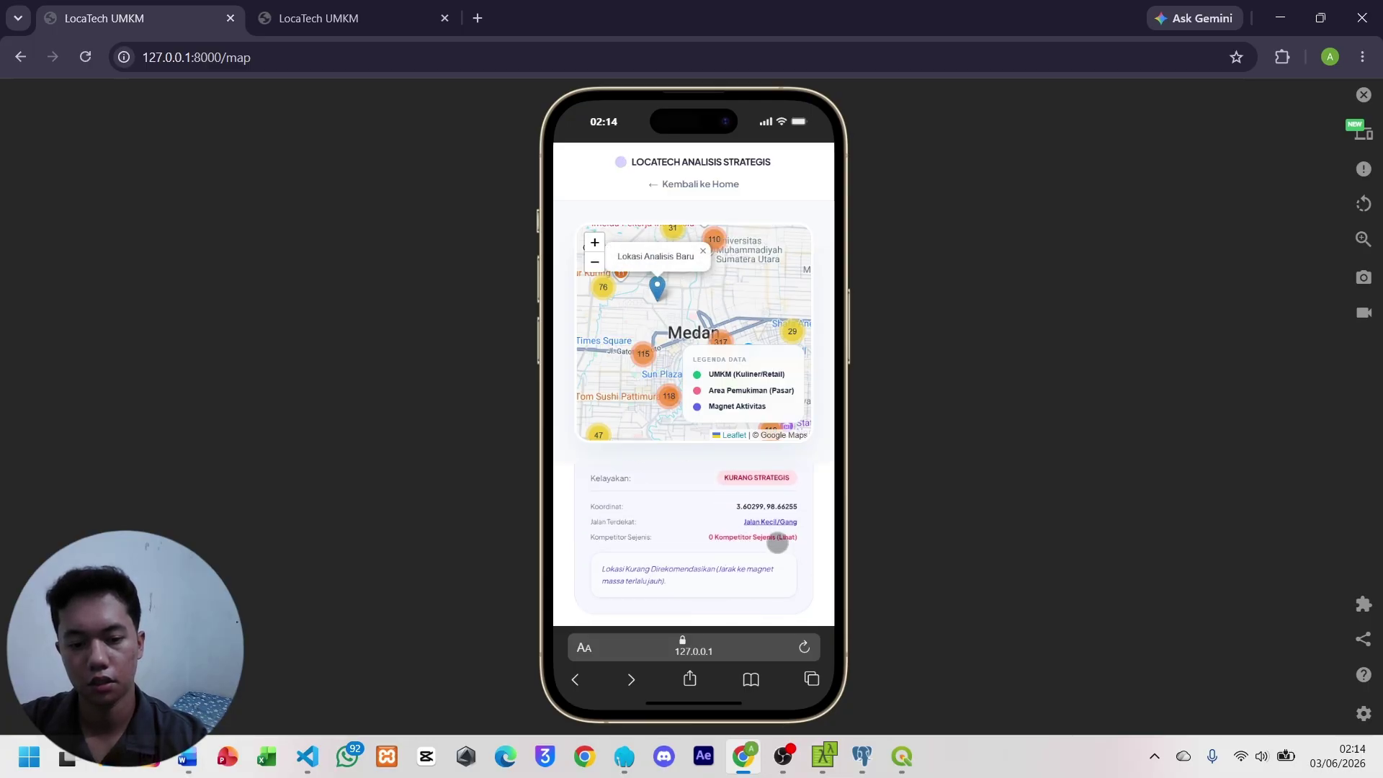
Search for the street Jalan Setia Budi in the mobile view and read its simulation result.
{"action": "scroll", "coordinate": [654, 541], "scroll_direction": "up", "scroll_amount": 3}
{"action": "scroll", "coordinate": [657, 516], "scroll_direction": "up", "scroll_amount": 2}
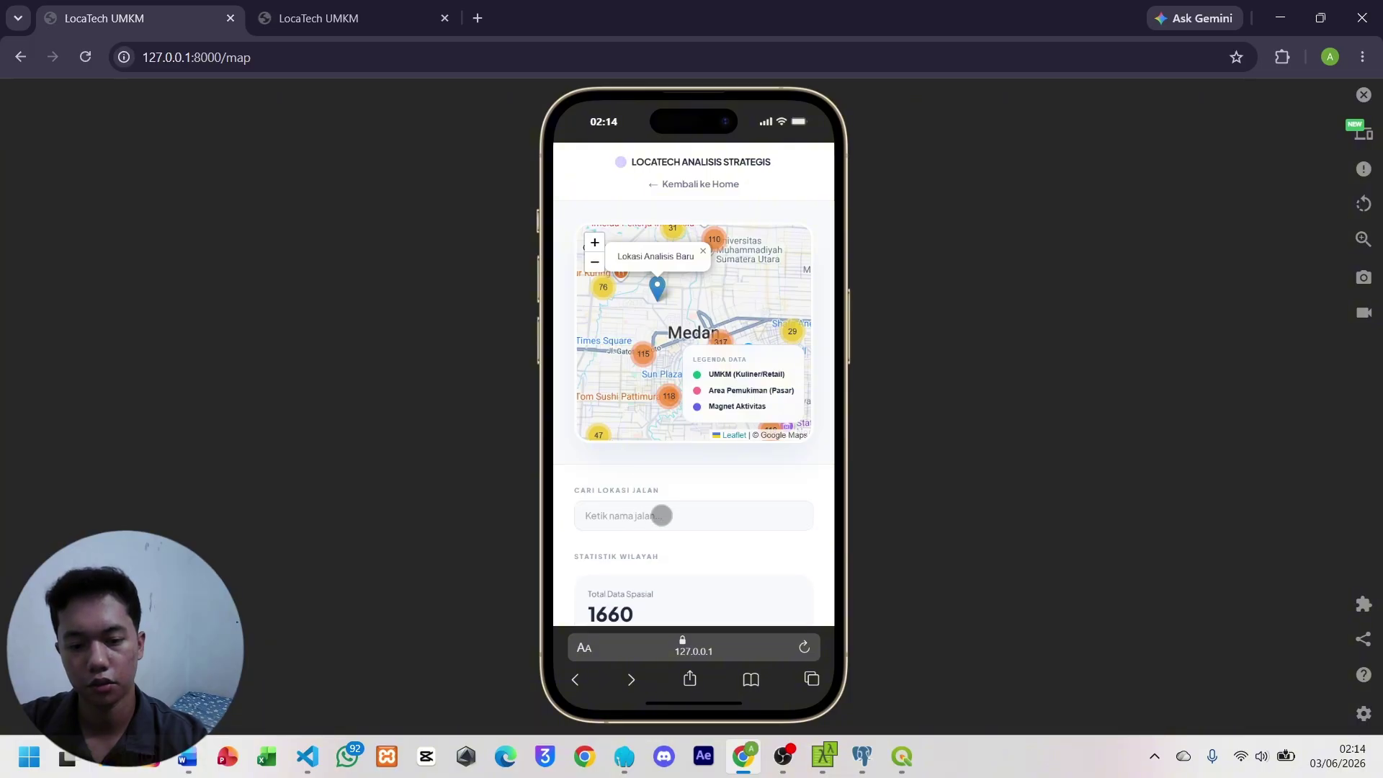
{"action": "left_click", "coordinate": [658, 513]}
{"action": "left_click", "coordinate": [716, 557]}
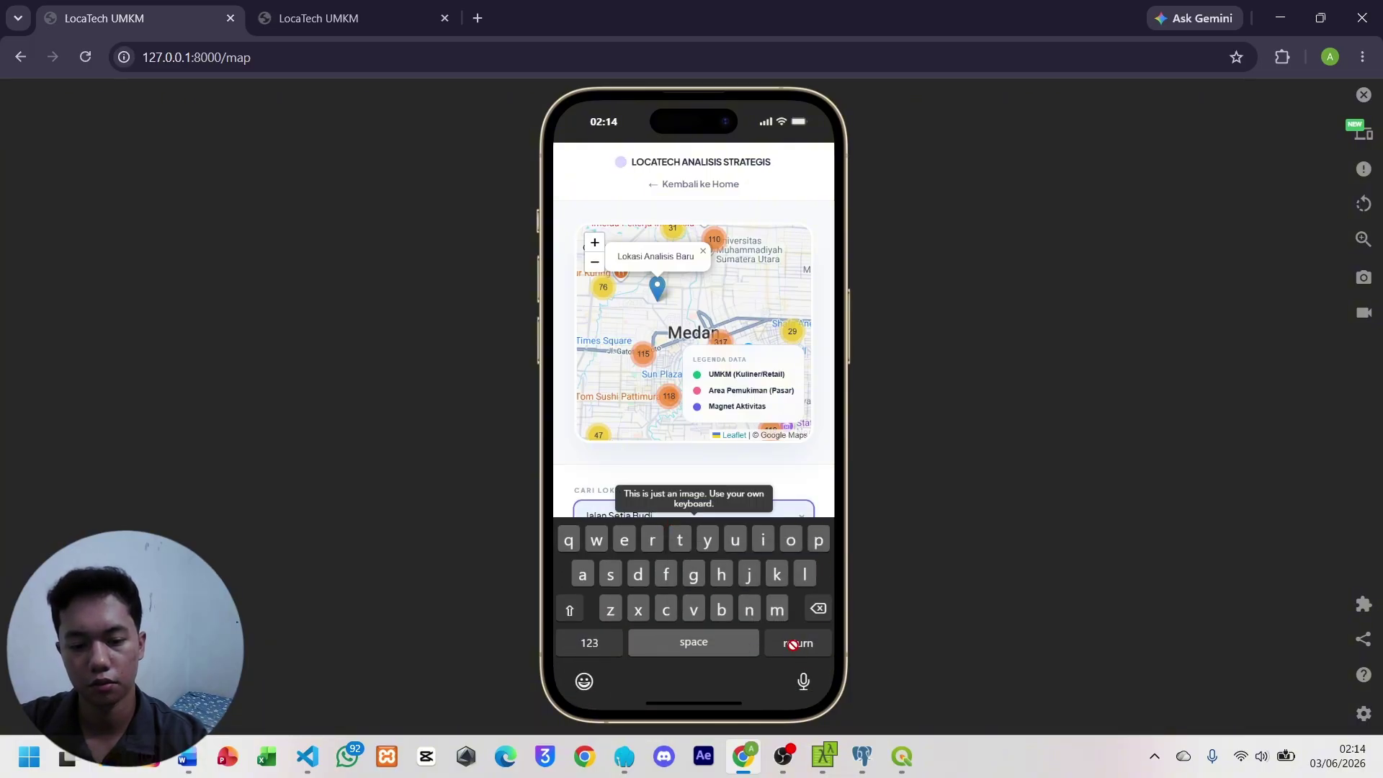
{"action": "left_click", "coordinate": [670, 497]}
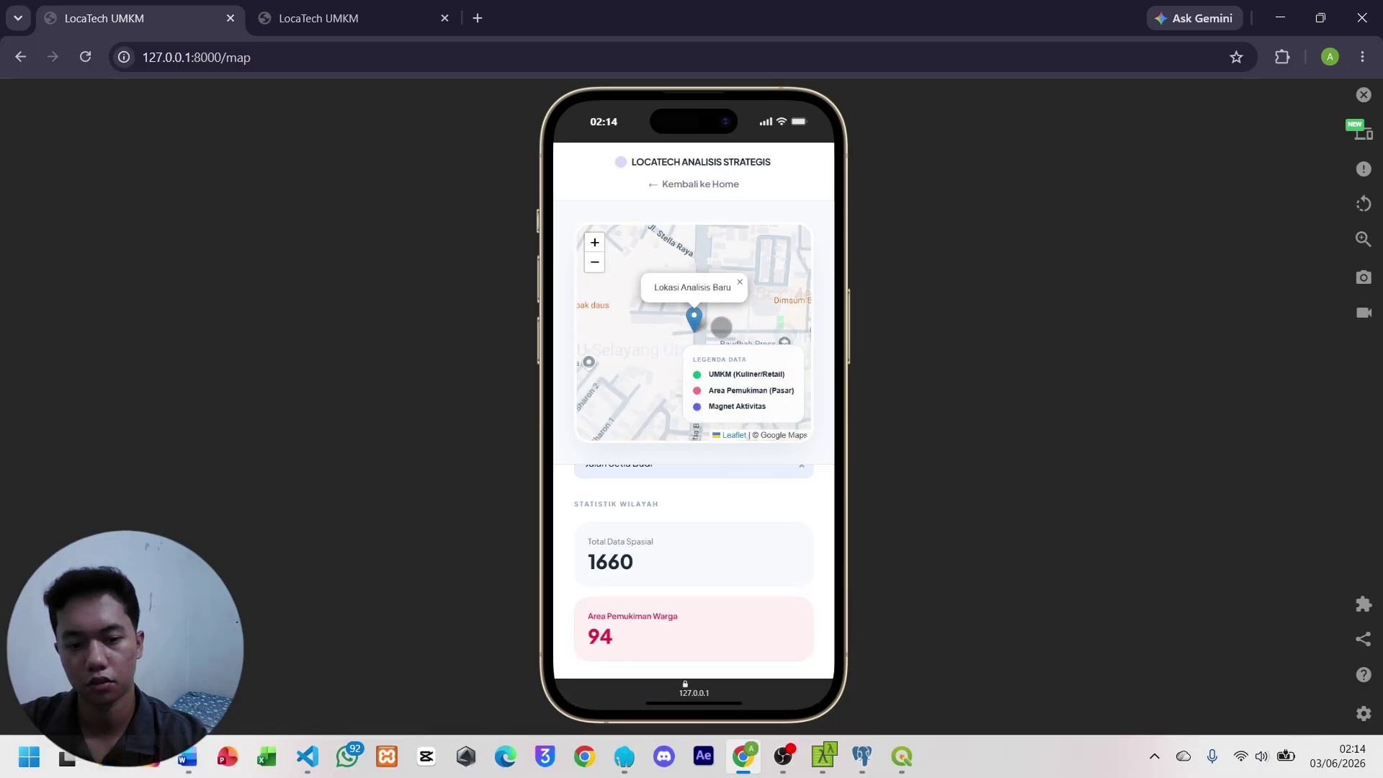
{"action": "scroll", "coordinate": [754, 602], "scroll_direction": "down", "scroll_amount": 3}
{"action": "scroll", "coordinate": [706, 586], "scroll_direction": "down", "scroll_amount": 3}
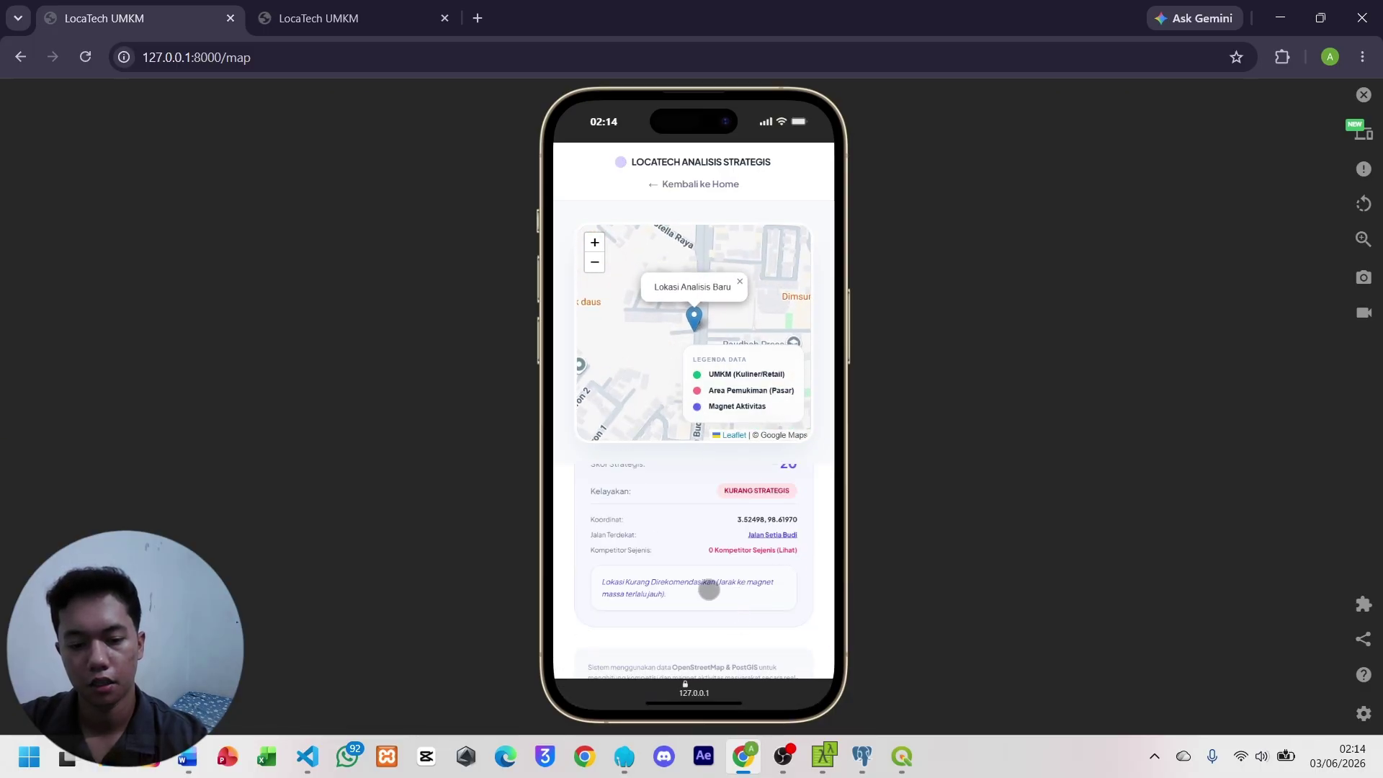
Test locations in the mobile view from beside Jalan Setia Budi eastward to Jalan Melinjo 2 near Taman Cadika Pramuka.
{"action": "left_click", "coordinate": [665, 344]}
{"action": "scroll", "coordinate": [674, 324], "scroll_direction": "down", "scroll_amount": 4}
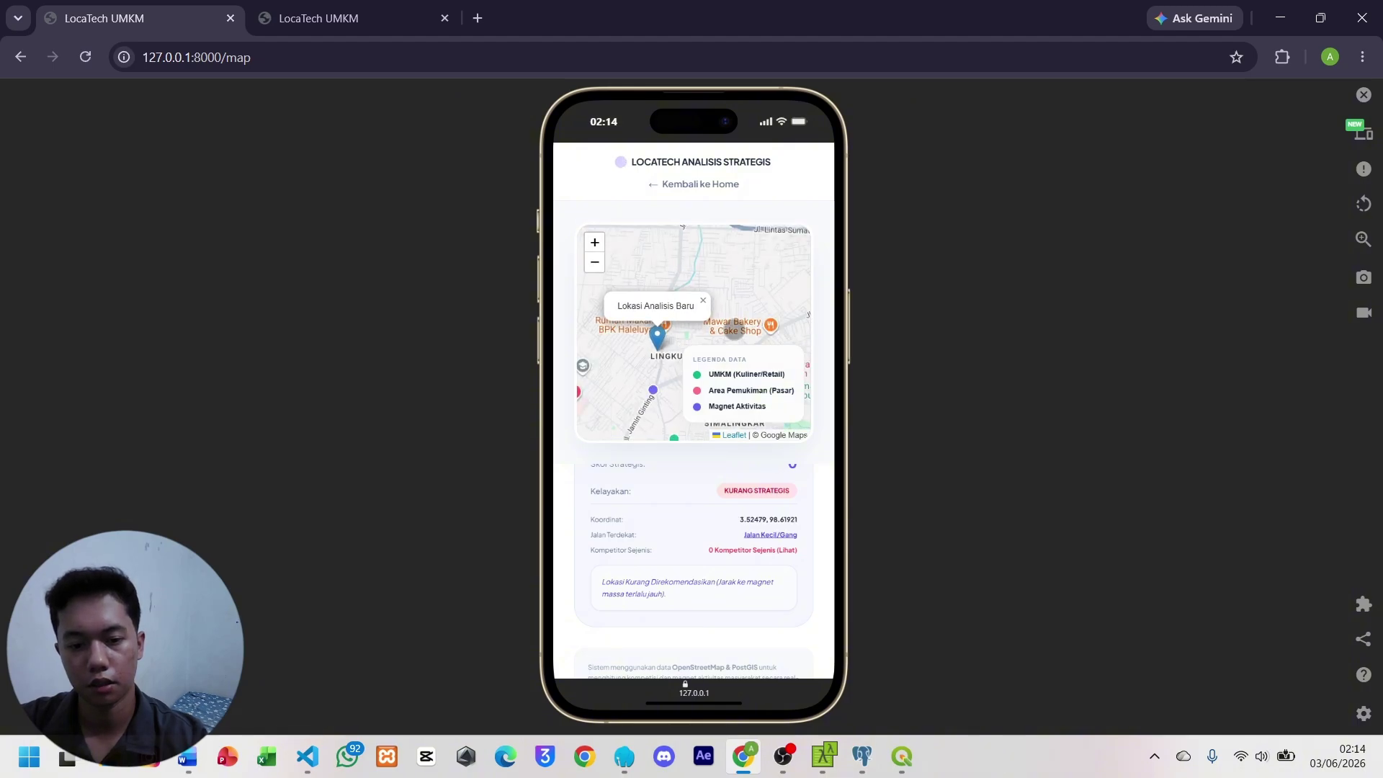
{"action": "left_click", "coordinate": [659, 314]}
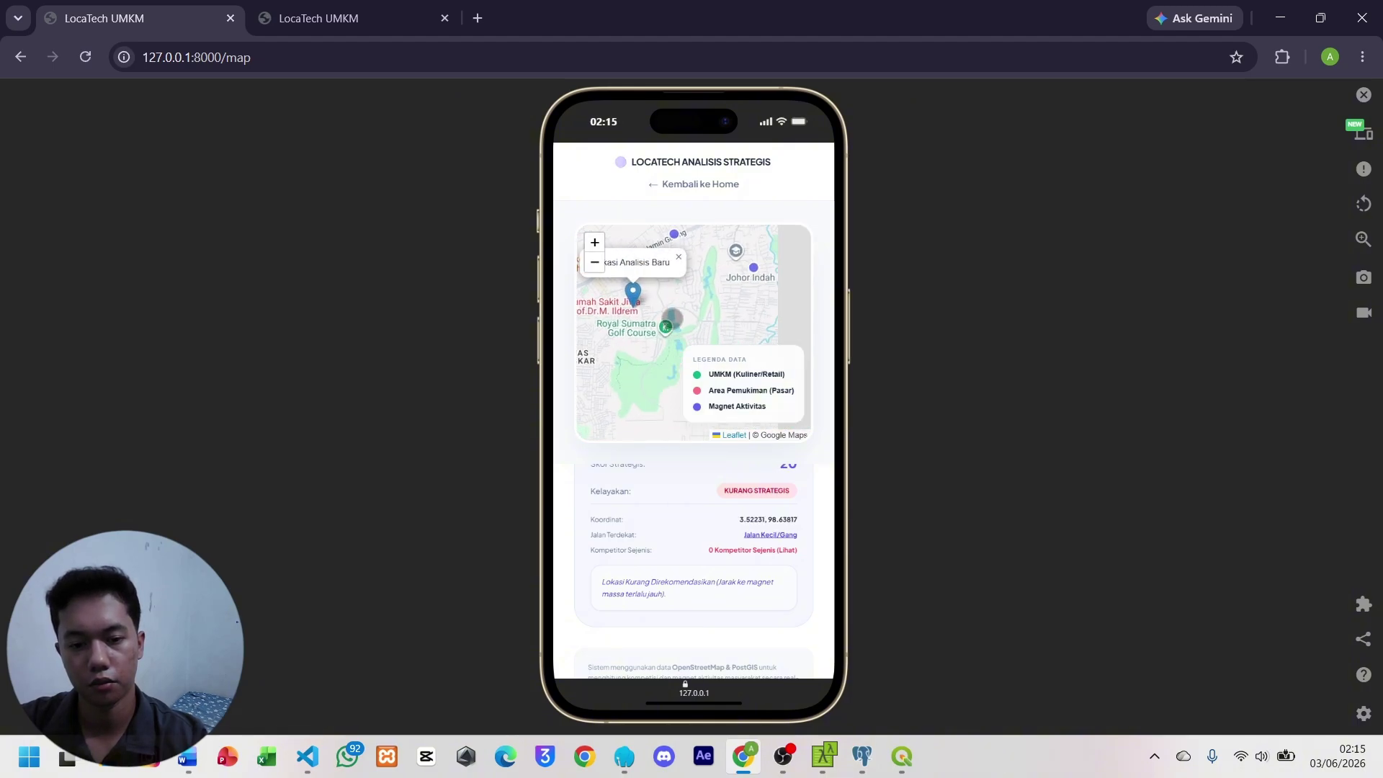
{"action": "left_click_drag", "start_coordinate": [671, 324], "coordinate": [599, 412]}
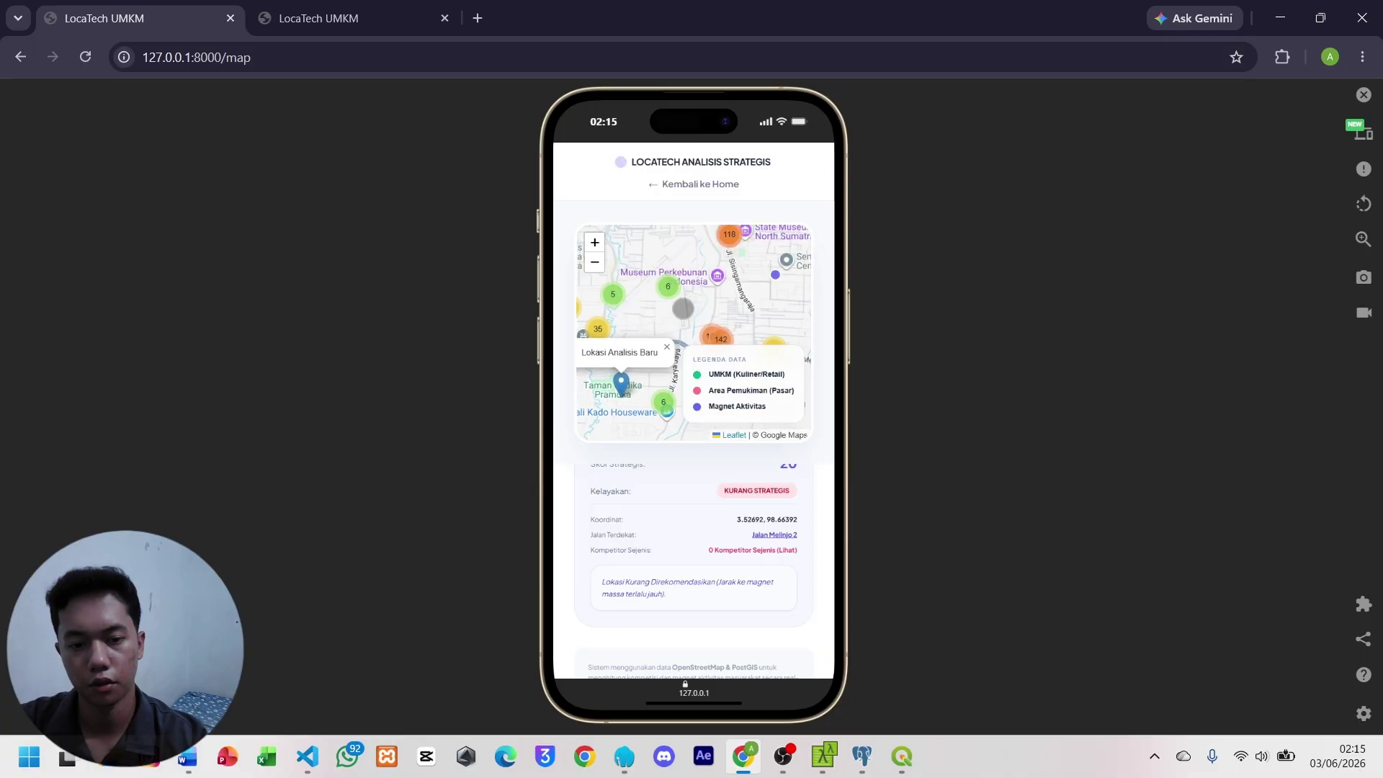
Test locations southeast of Museum Perkebunan Indonesia in the mobile view, starting at Jalan Letnan Kolonel Adisucipto.
{"action": "left_click", "coordinate": [685, 303]}
{"action": "scroll", "coordinate": [732, 565], "scroll_direction": "down", "scroll_amount": 1}
{"action": "scroll", "coordinate": [746, 570], "scroll_direction": "up", "scroll_amount": 1}
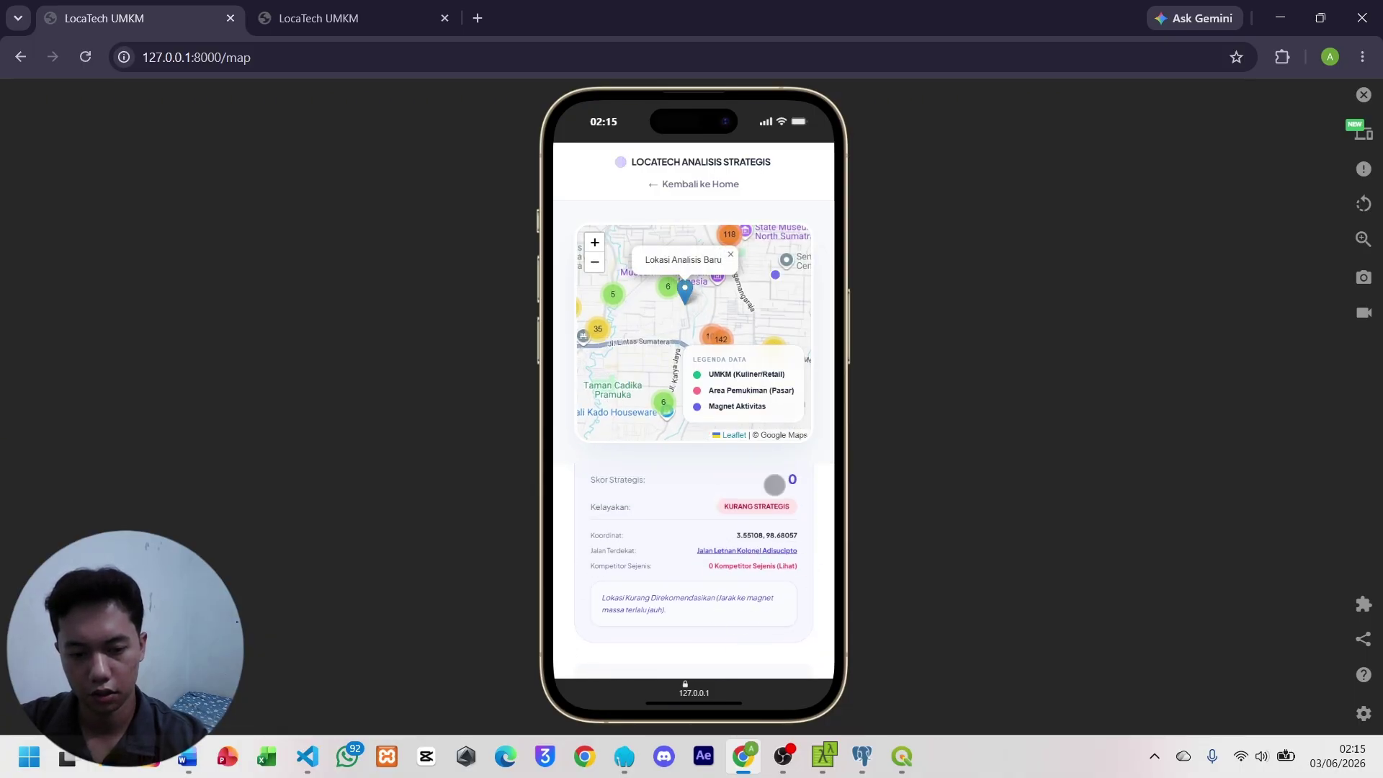
{"action": "left_click_drag", "start_coordinate": [715, 318], "coordinate": [709, 309]}
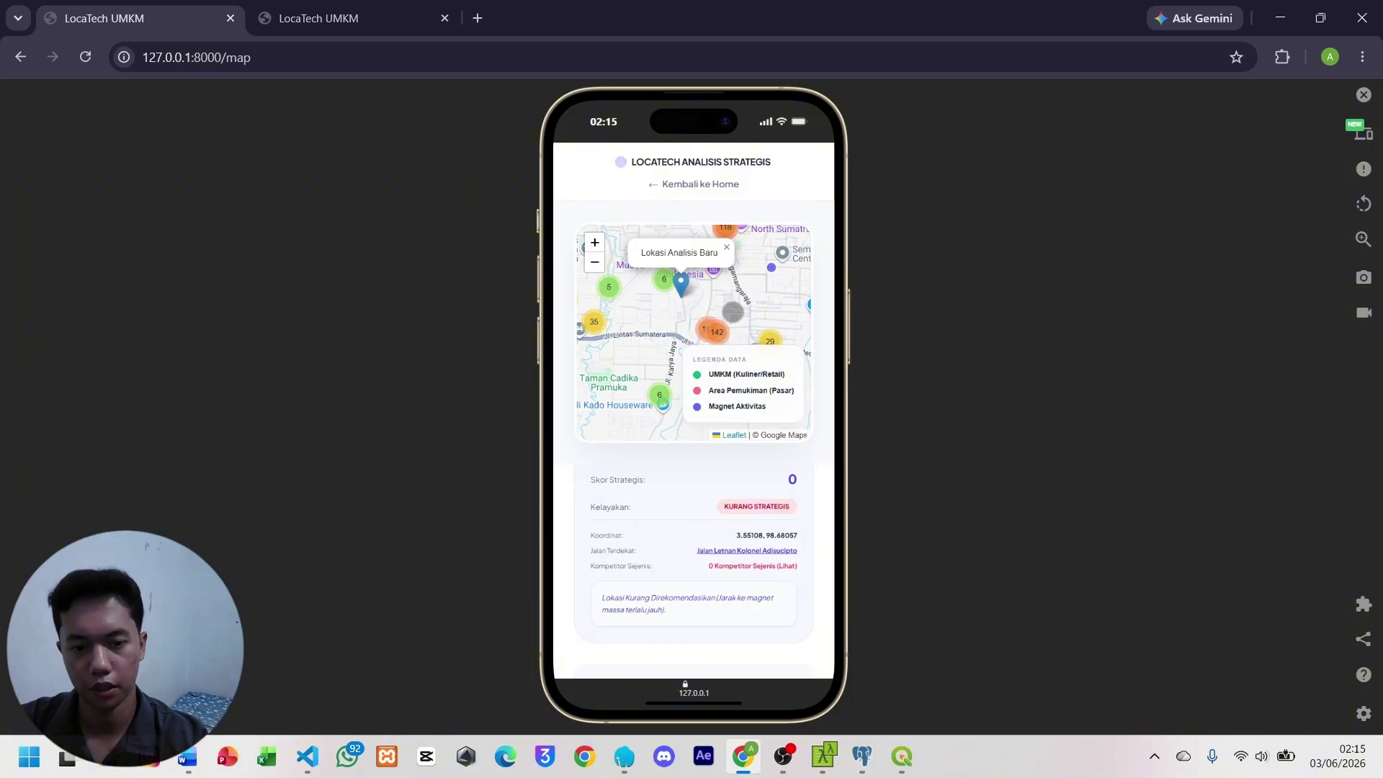
{"action": "left_click", "coordinate": [699, 308]}
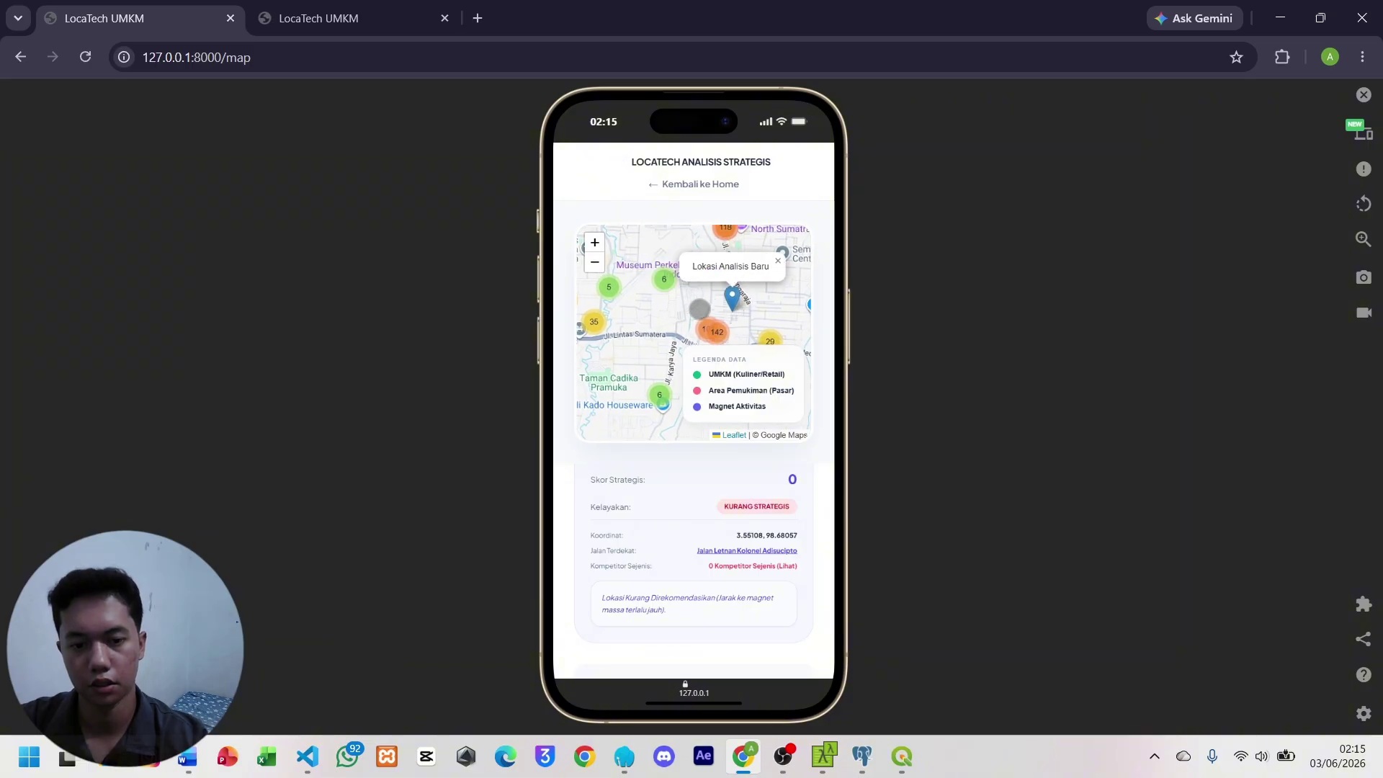
Return to the mobile home page and exit the mobile simulator to restore the desktop view.
{"action": "left_click", "coordinate": [708, 183]}
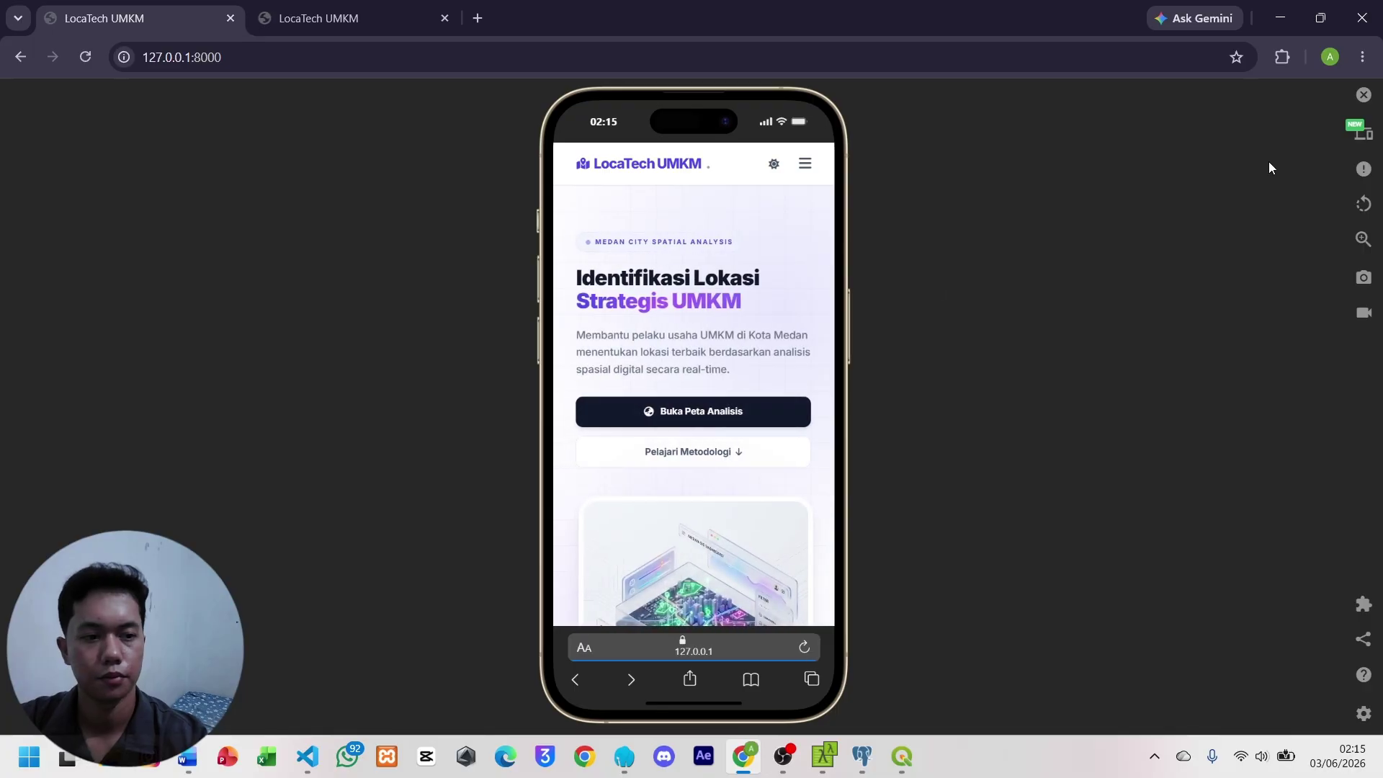
{"action": "left_click", "coordinate": [1364, 94]}
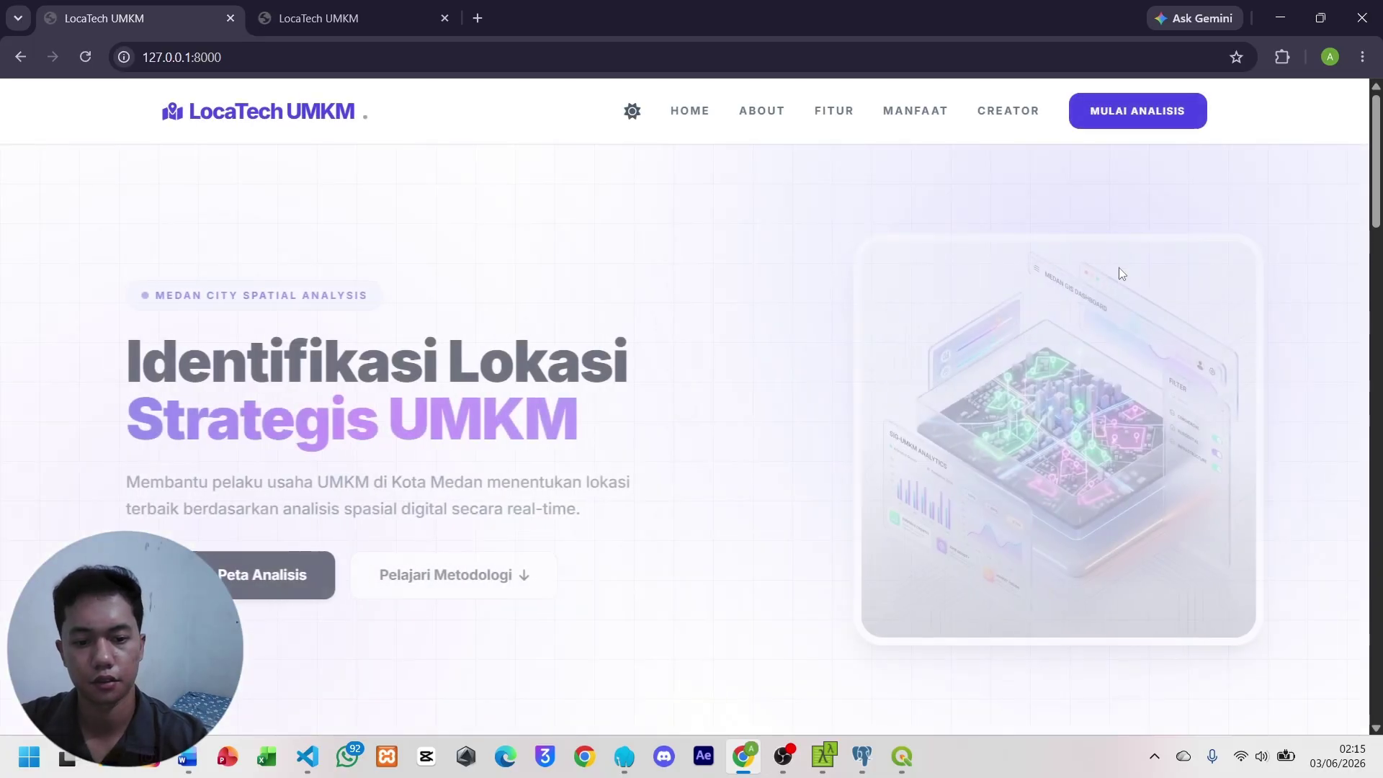